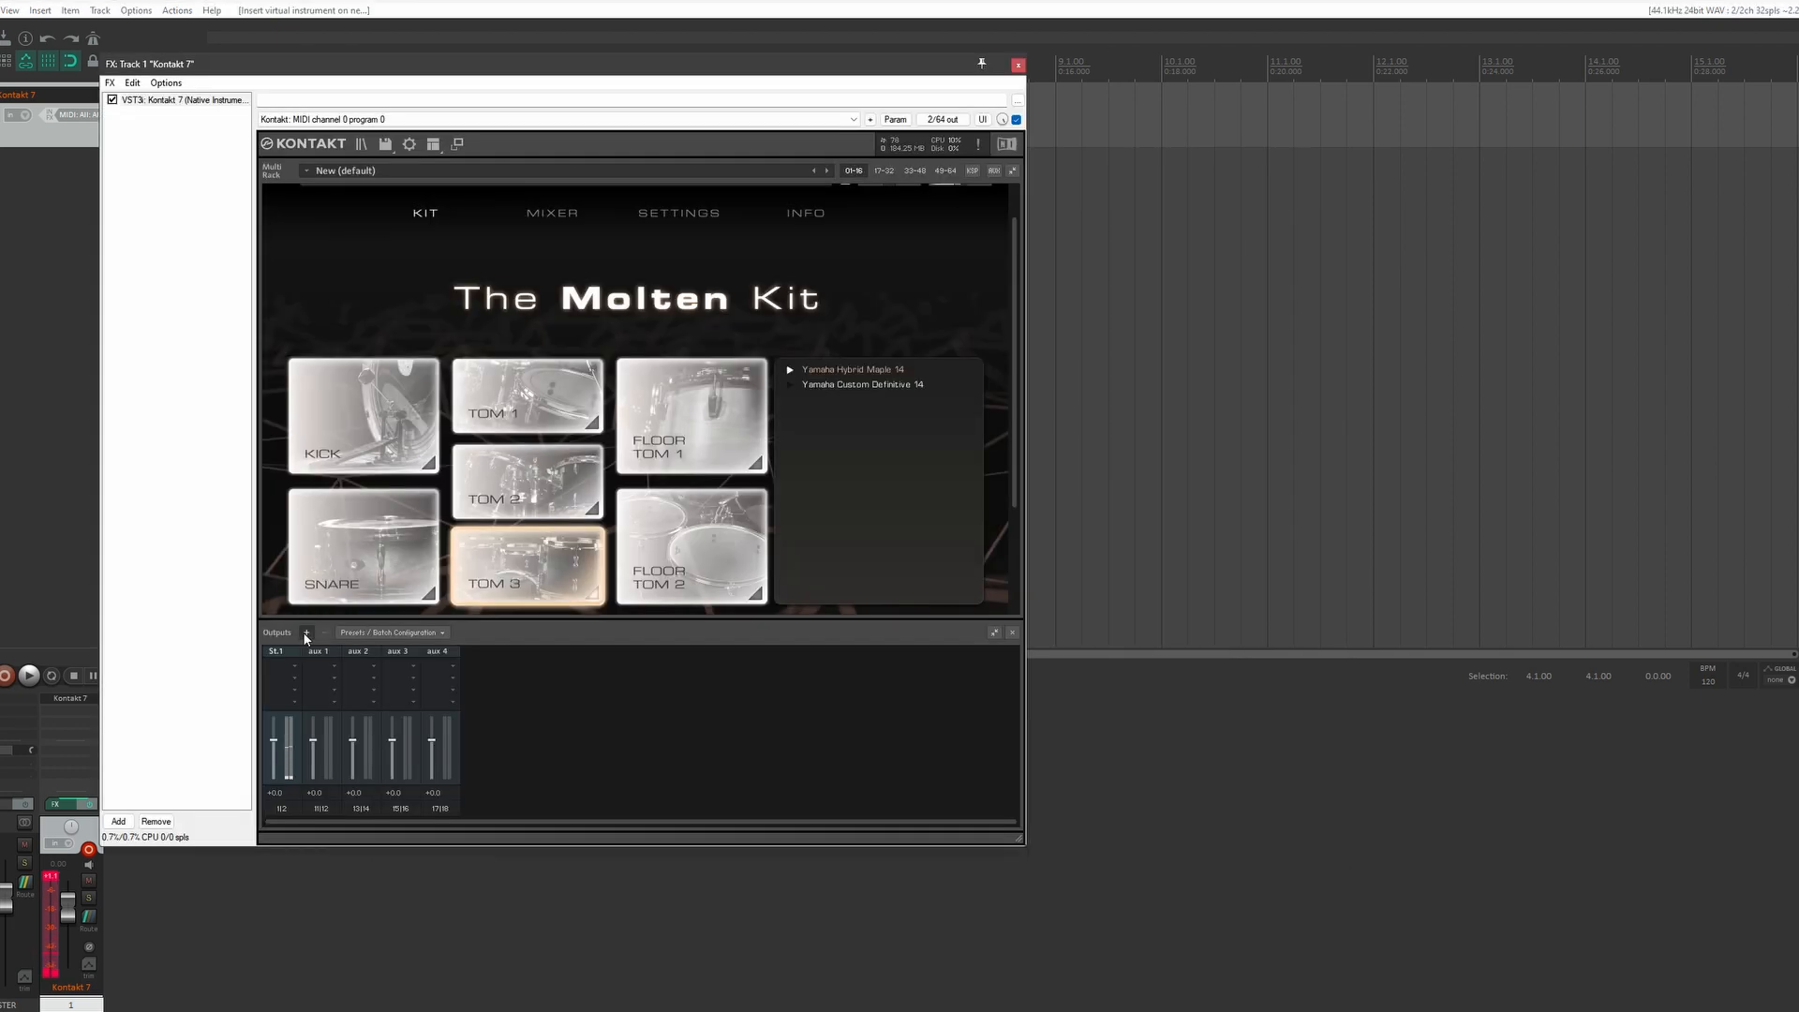
- Add twelve more two-channel outputs to the Kontakt output section
left_click(305, 633)
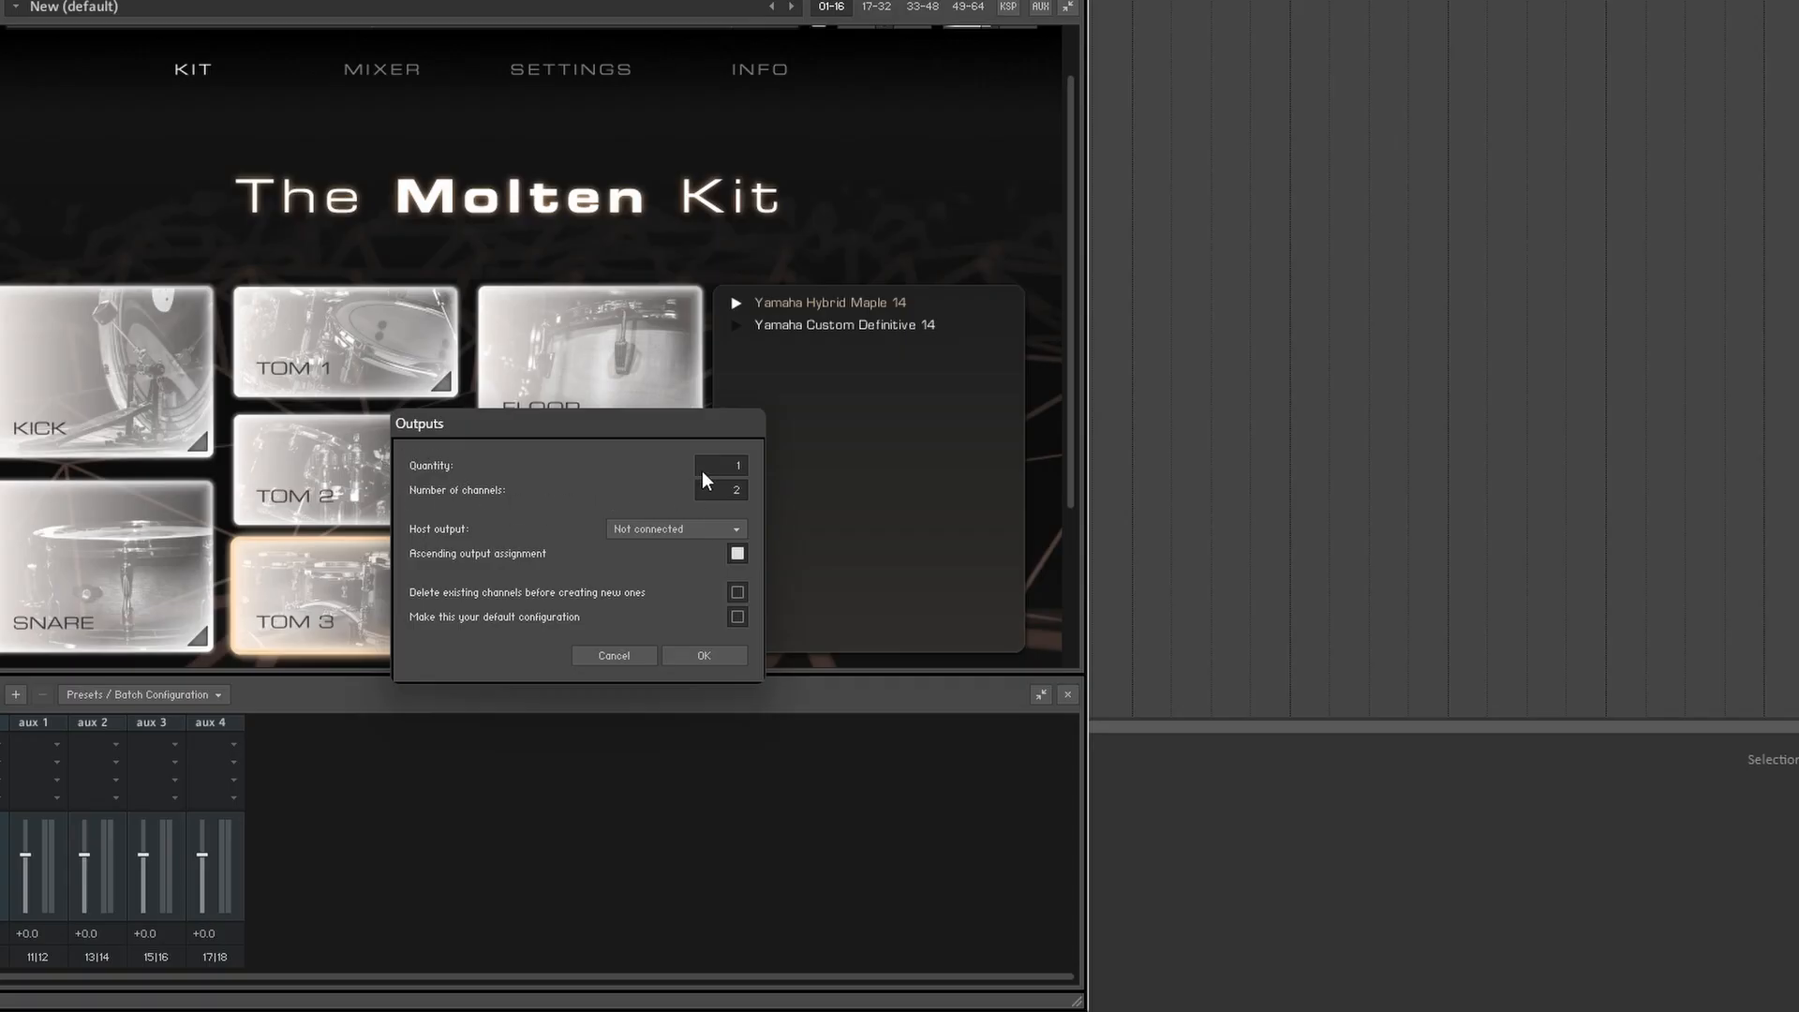
left_click_drag(702, 472, 734, 416)
left_click(704, 655)
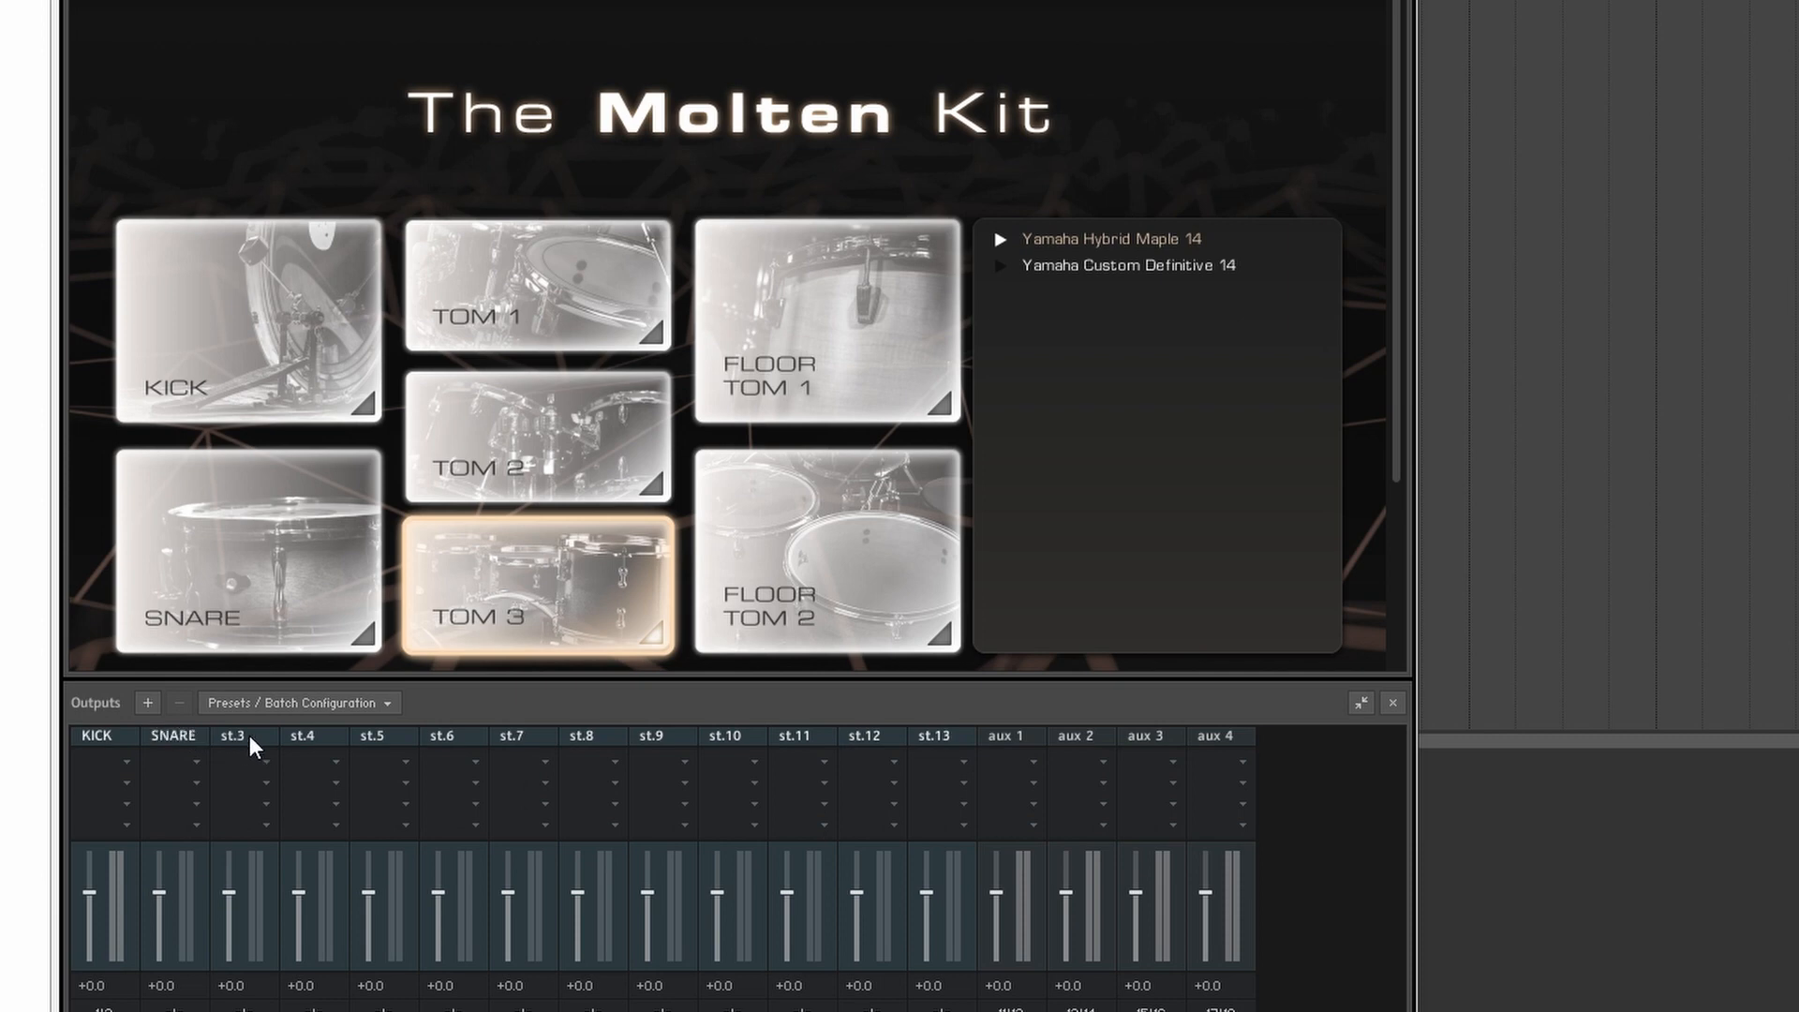
- Rename the remaining stereo outputs TOM 1 to TOM 5, OVERHEADS, ROOM CLOSE, ROOM MED, ROOM FAR, OS KICK and OS SNARE
type("TOM")
type(" 3")
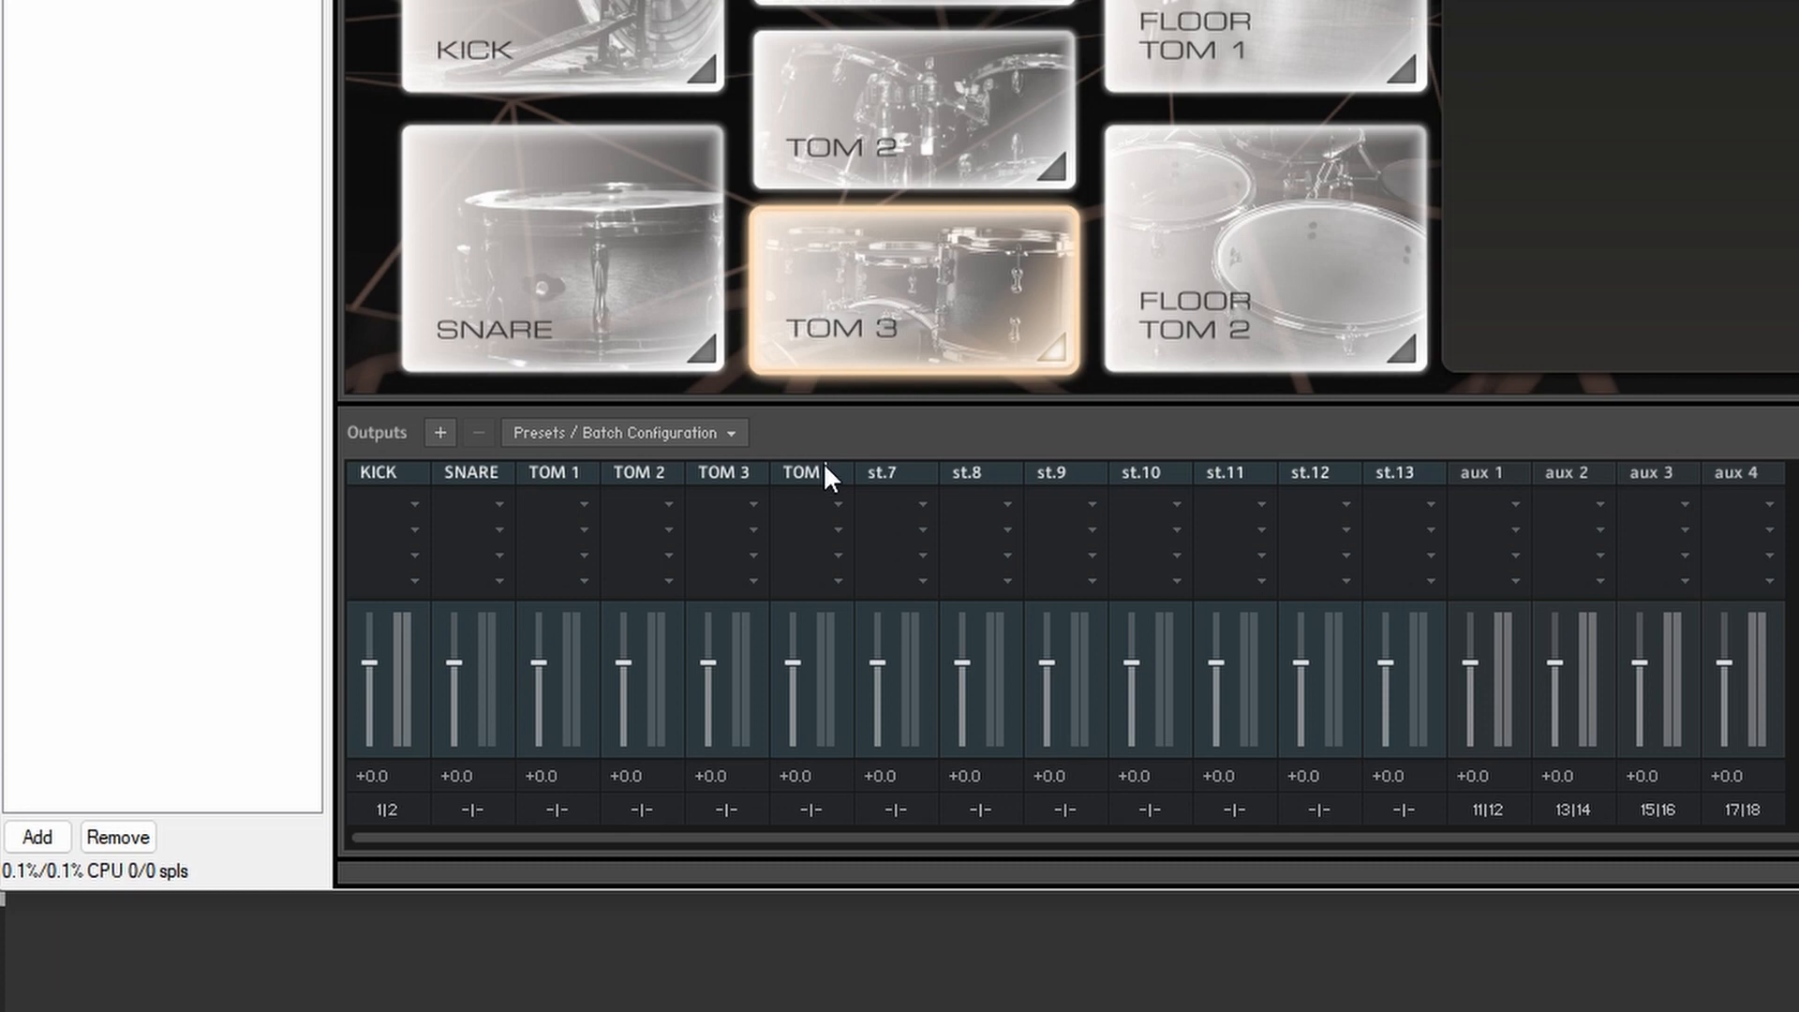
double_click(932, 469)
type("TO")
type("R")
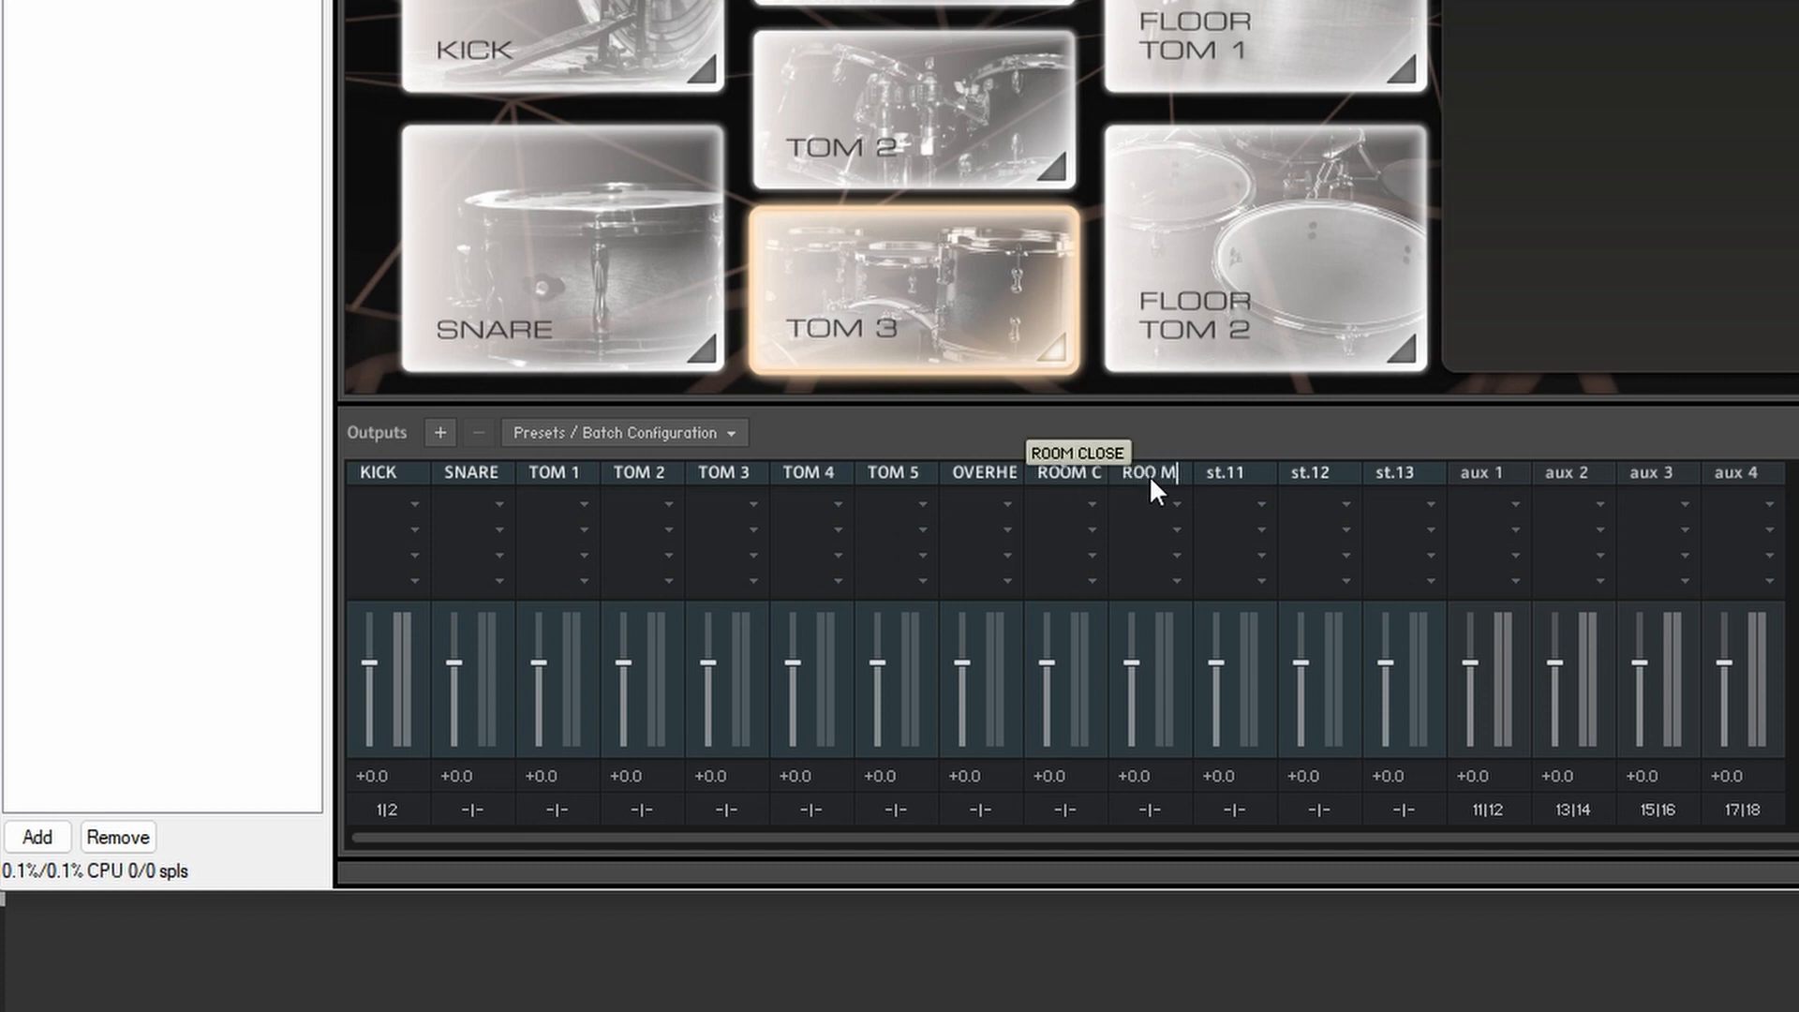
type("OOM MED")
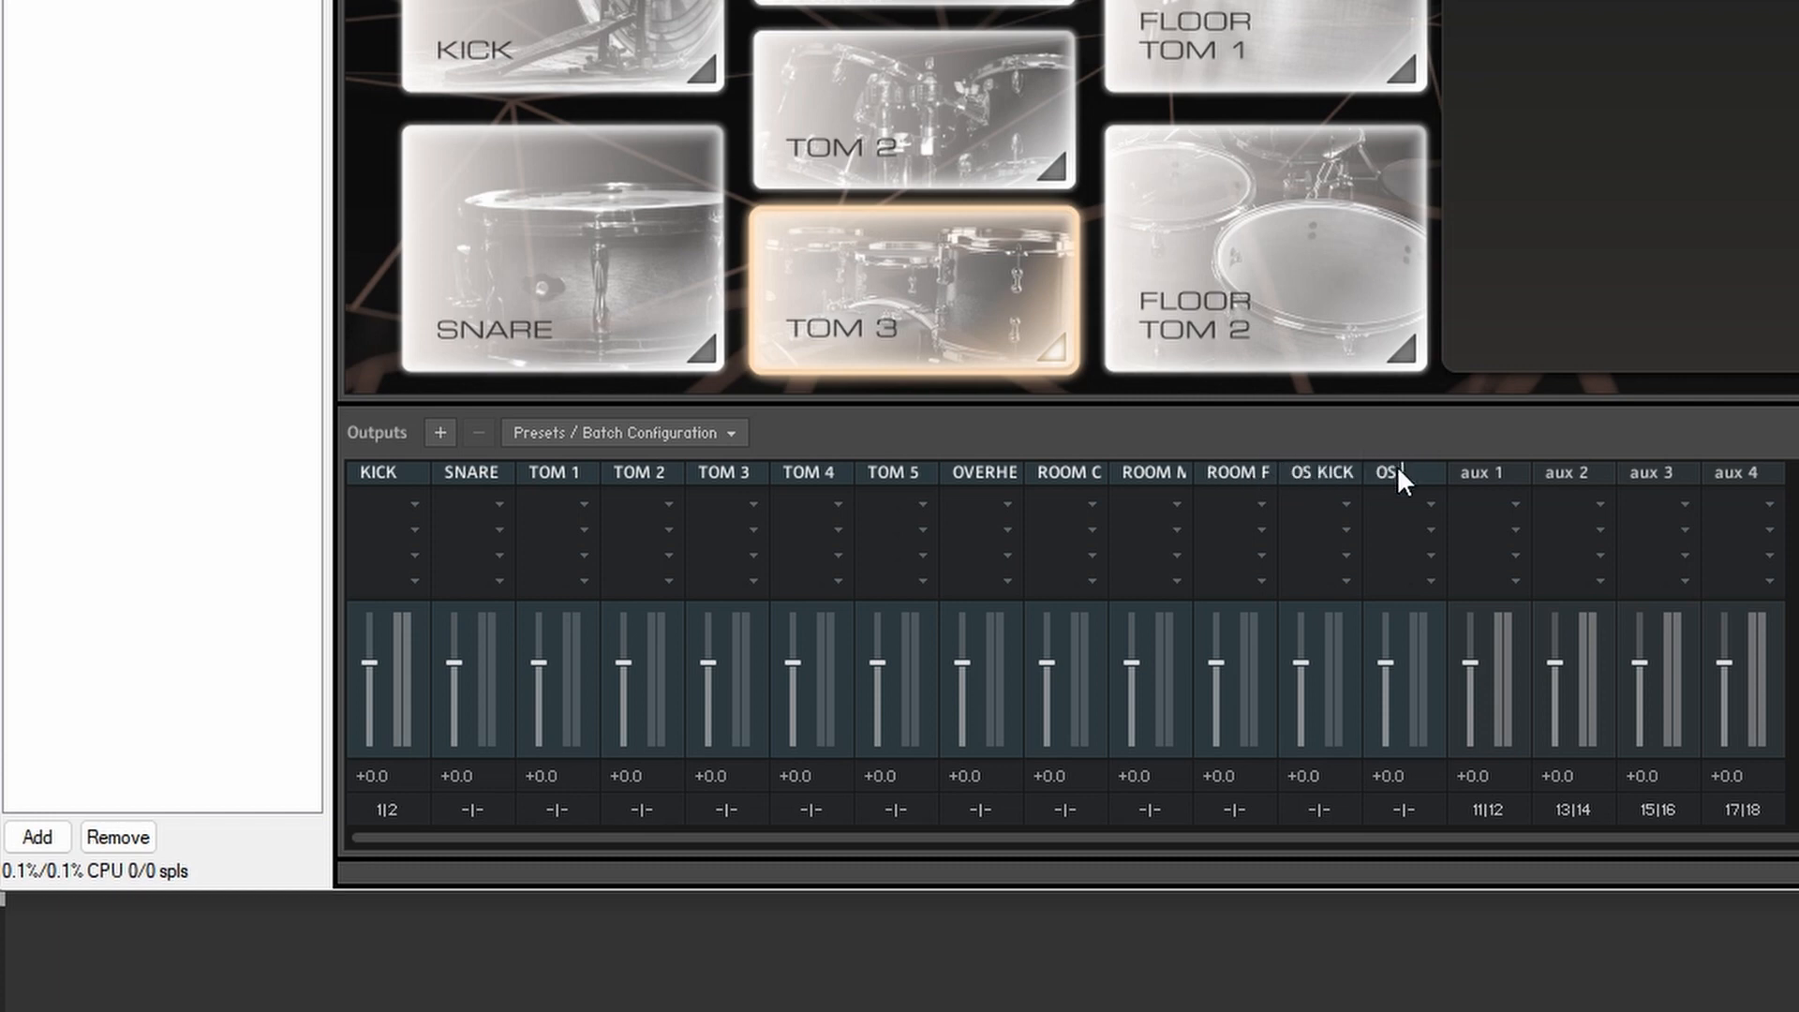
- Save the current output section state as the default for all formats
left_click(633, 435)
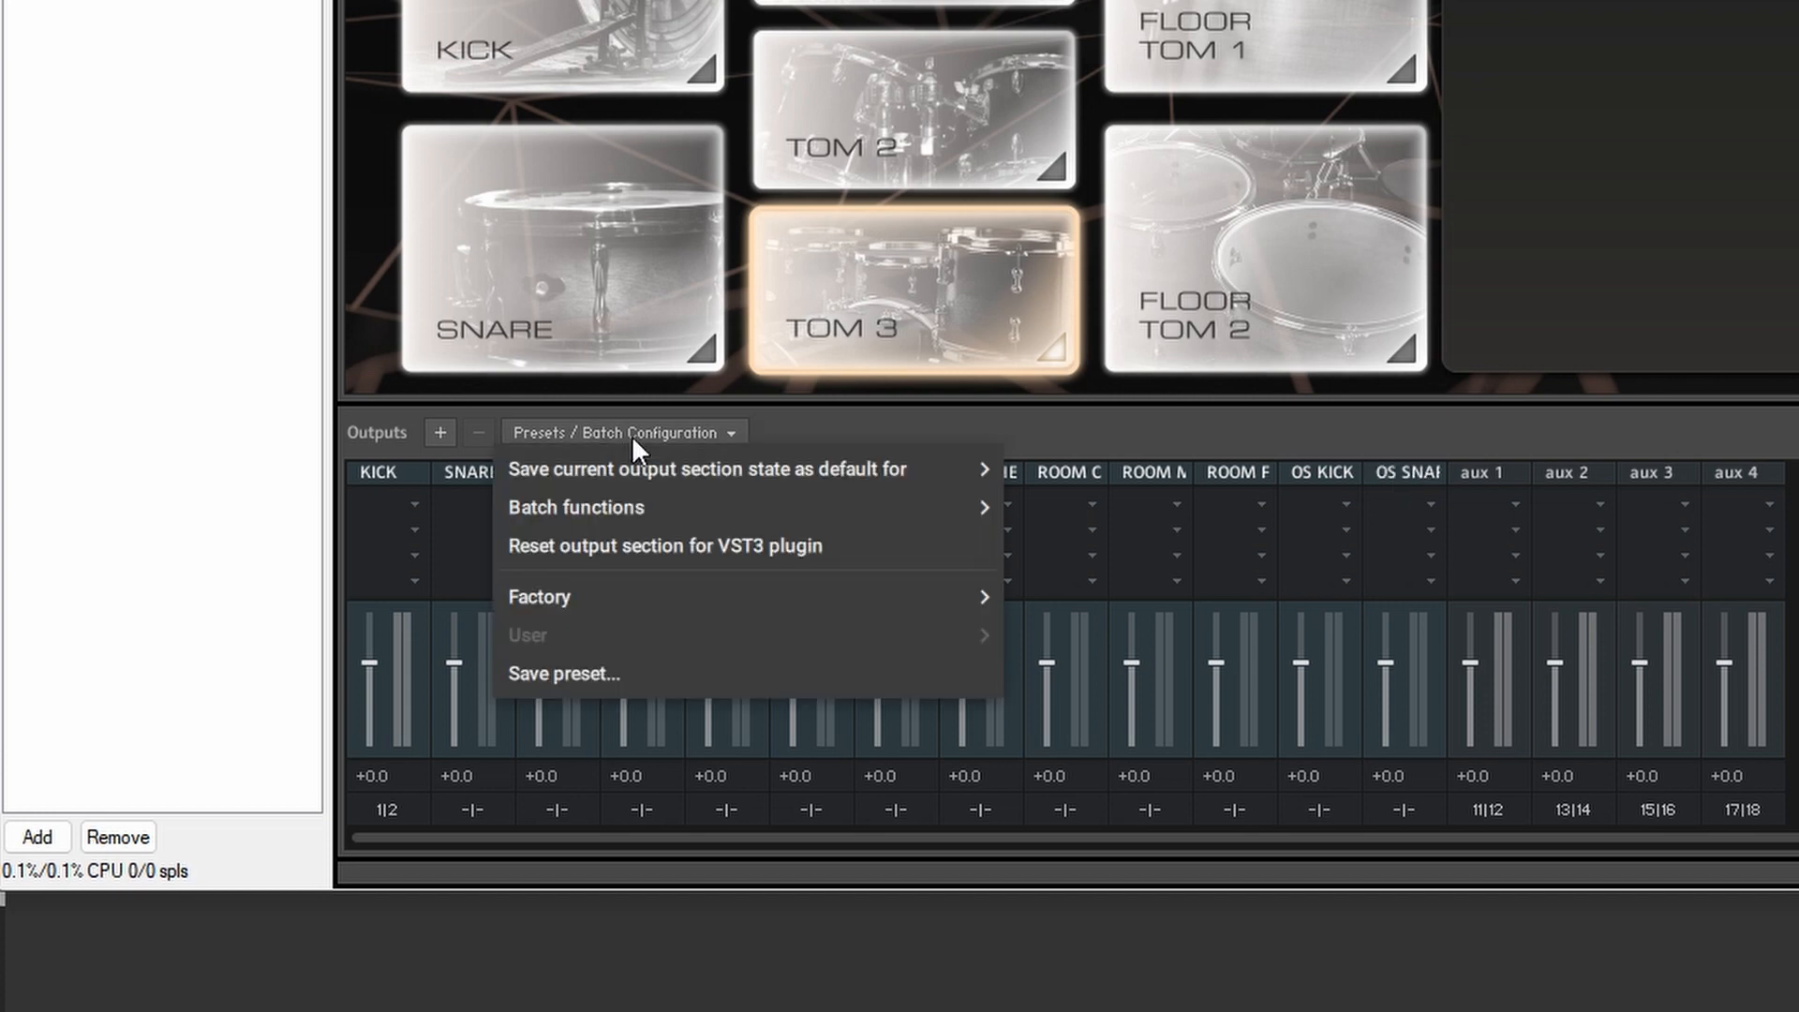
mouse_move(627, 470)
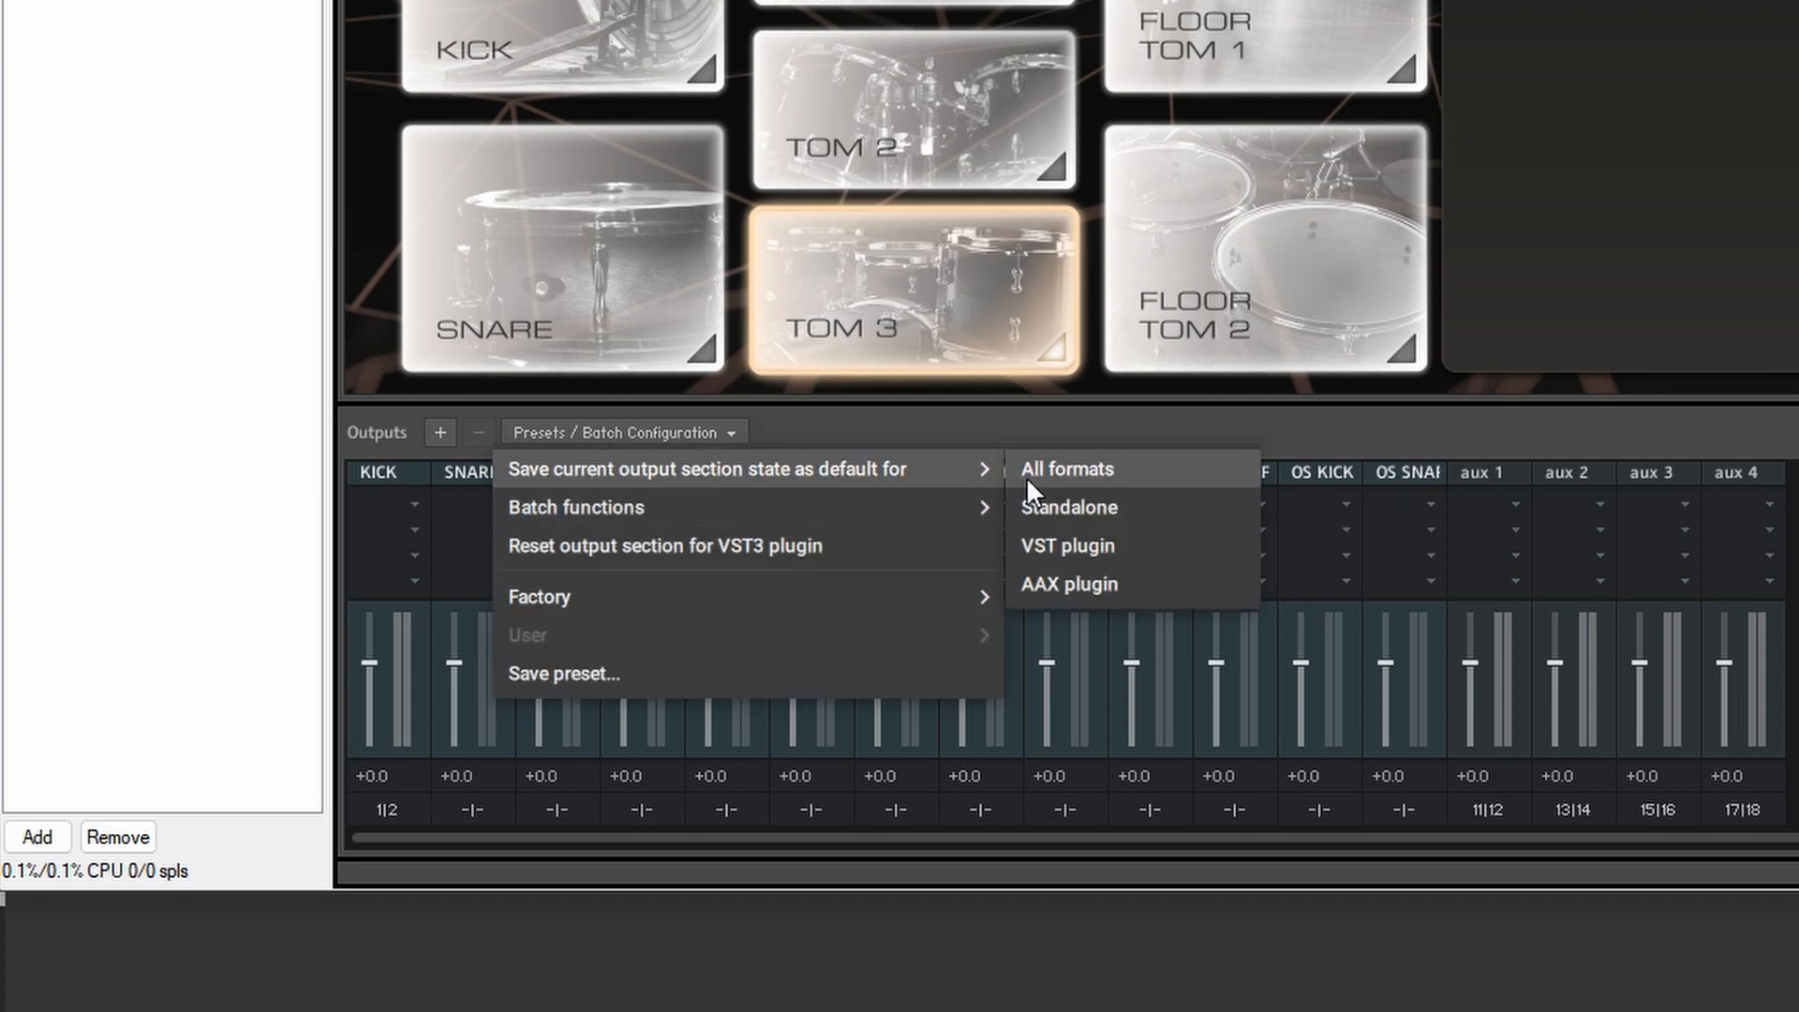
left_click(1079, 474)
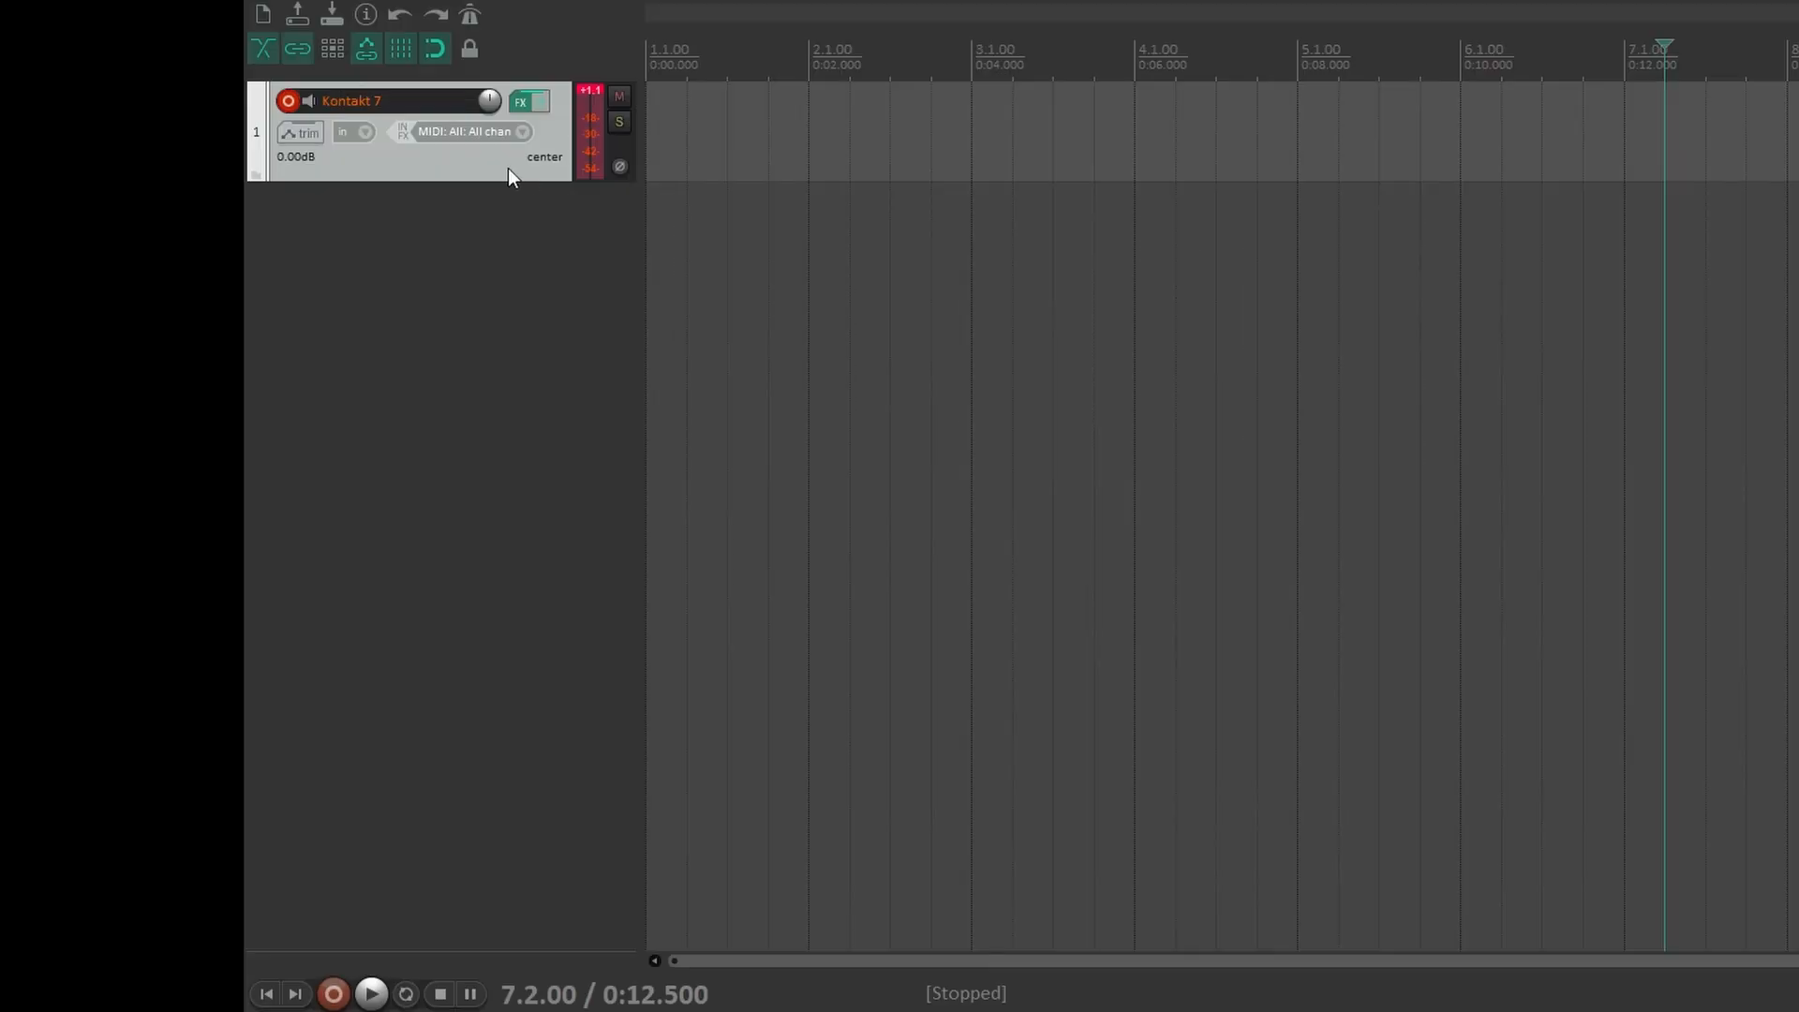
- Remove the Kontakt 7 track from the project
right_click(508, 167)
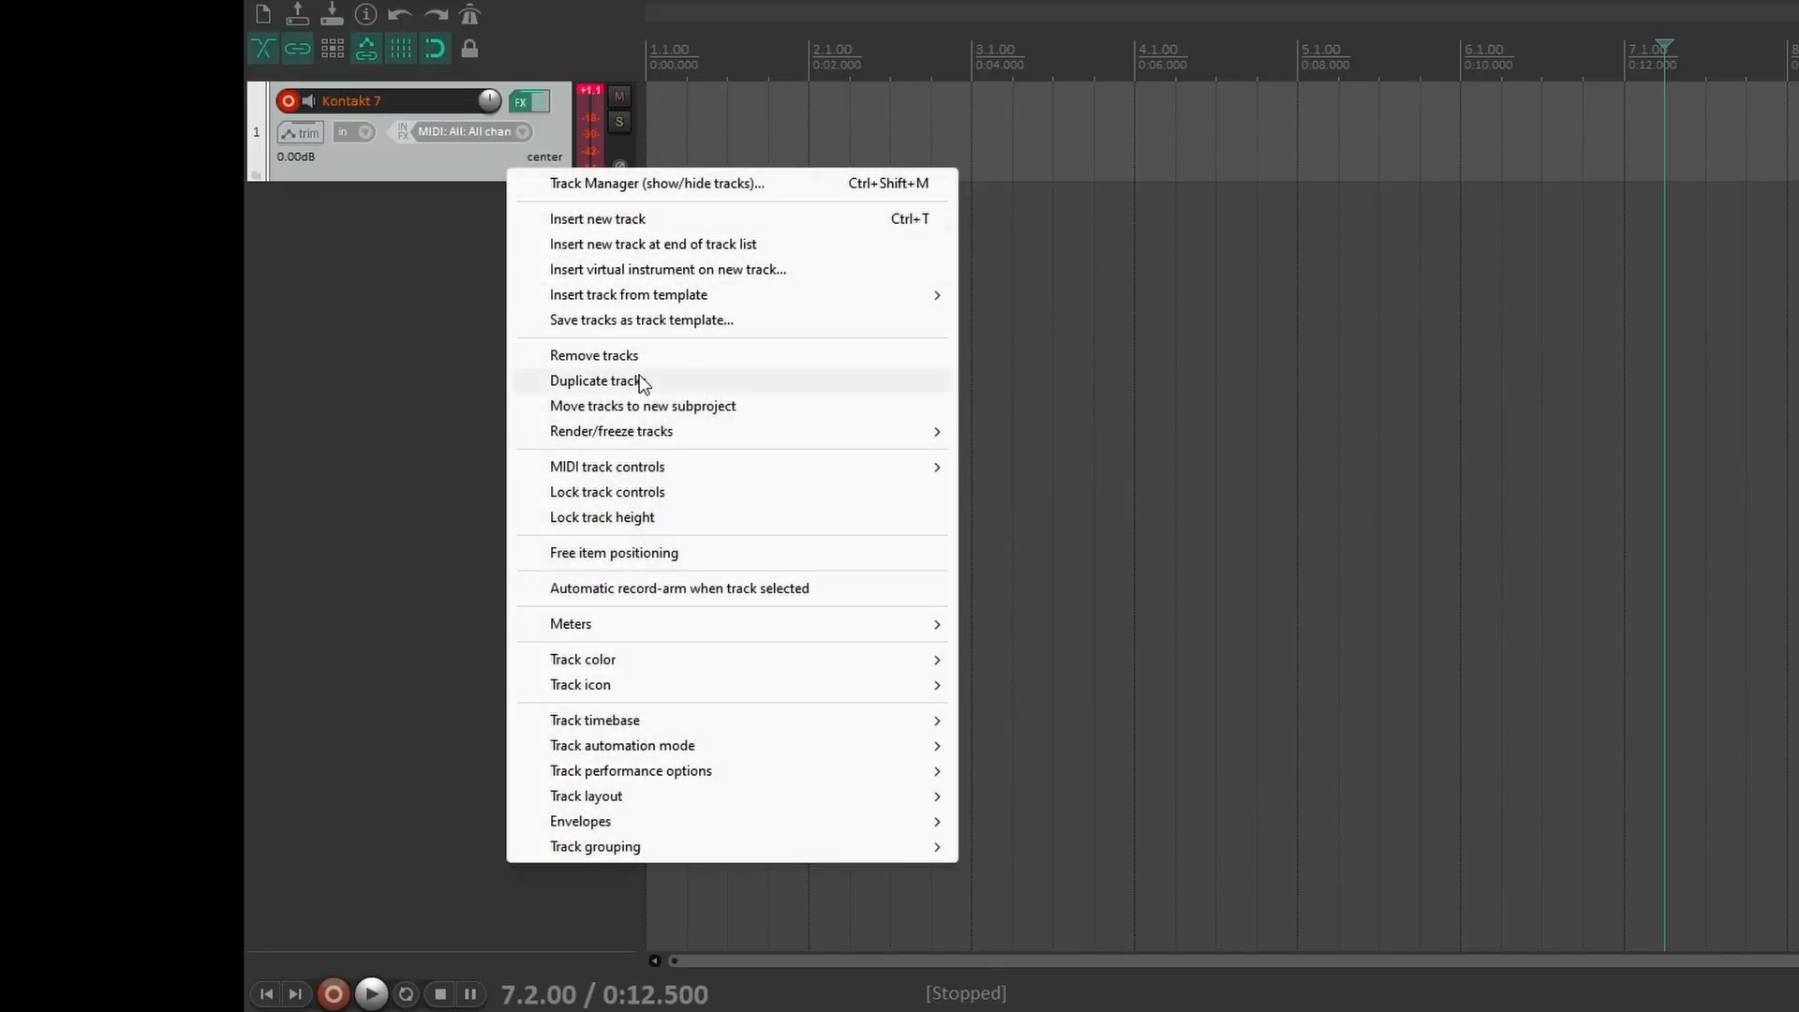
left_click(576, 356)
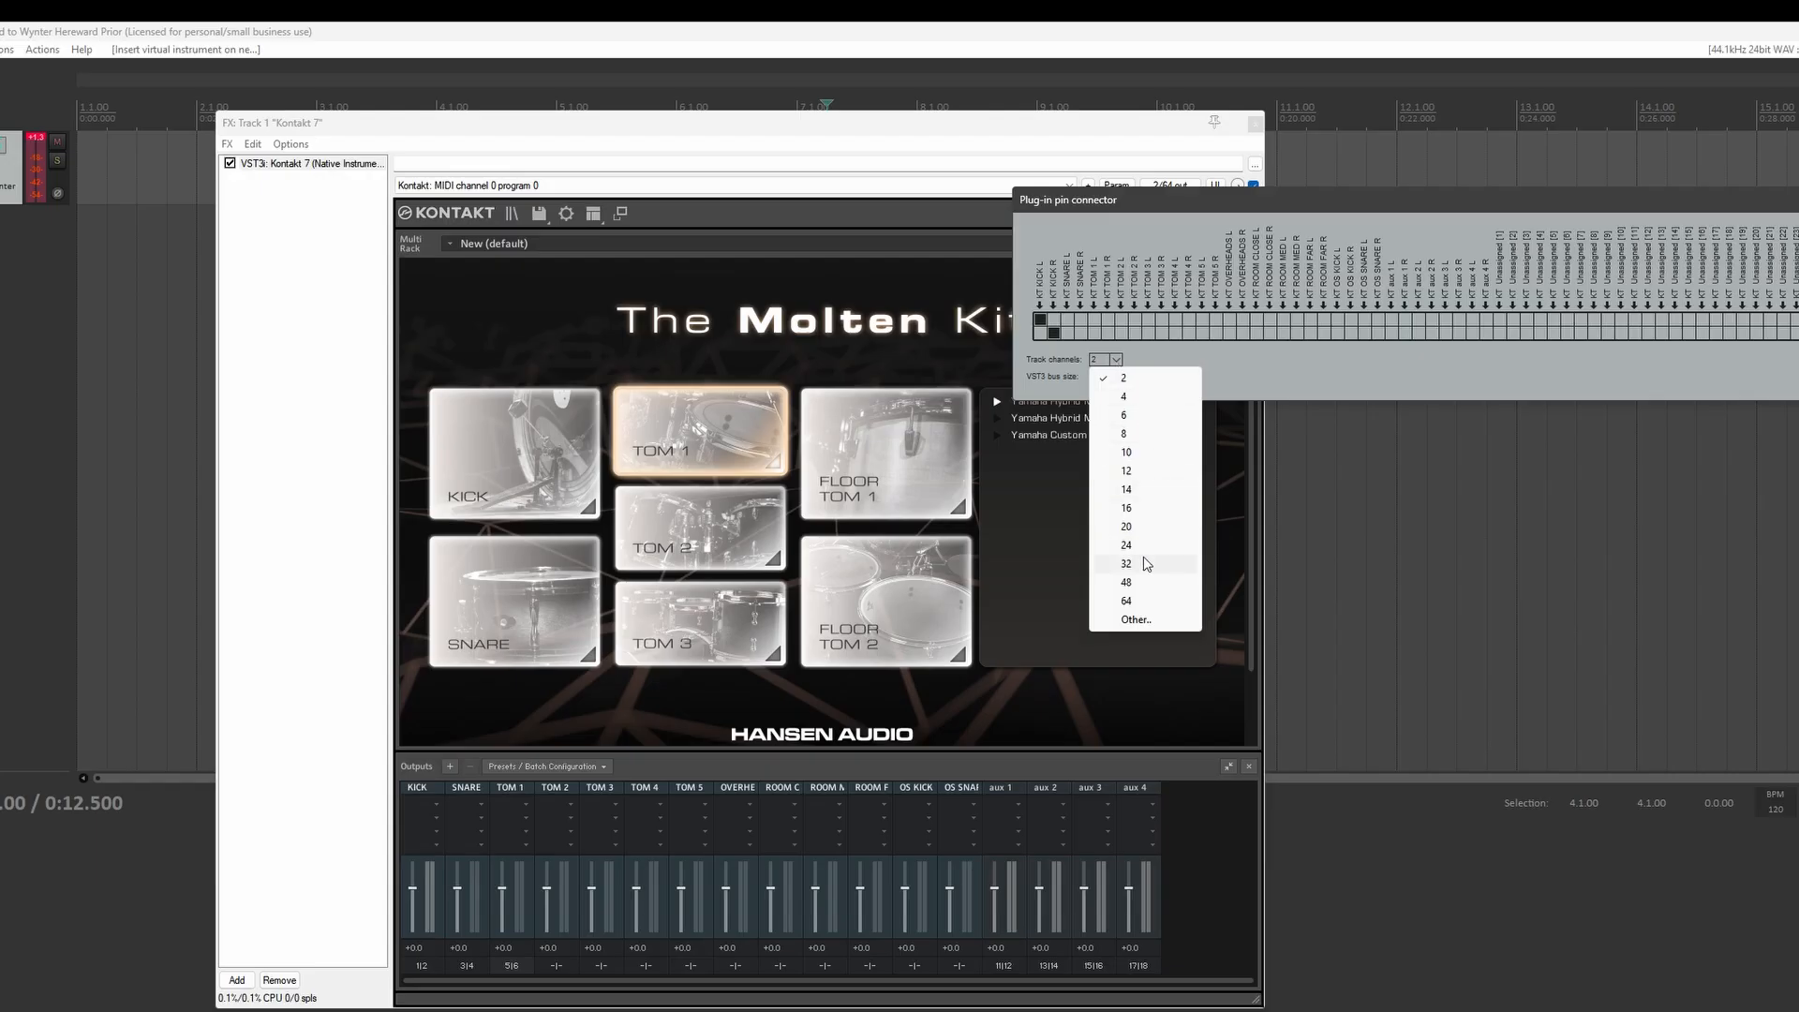
- Set the Kontakt plug-in's track channels to a custom count of 26 and close the pin connector
left_click(1142, 549)
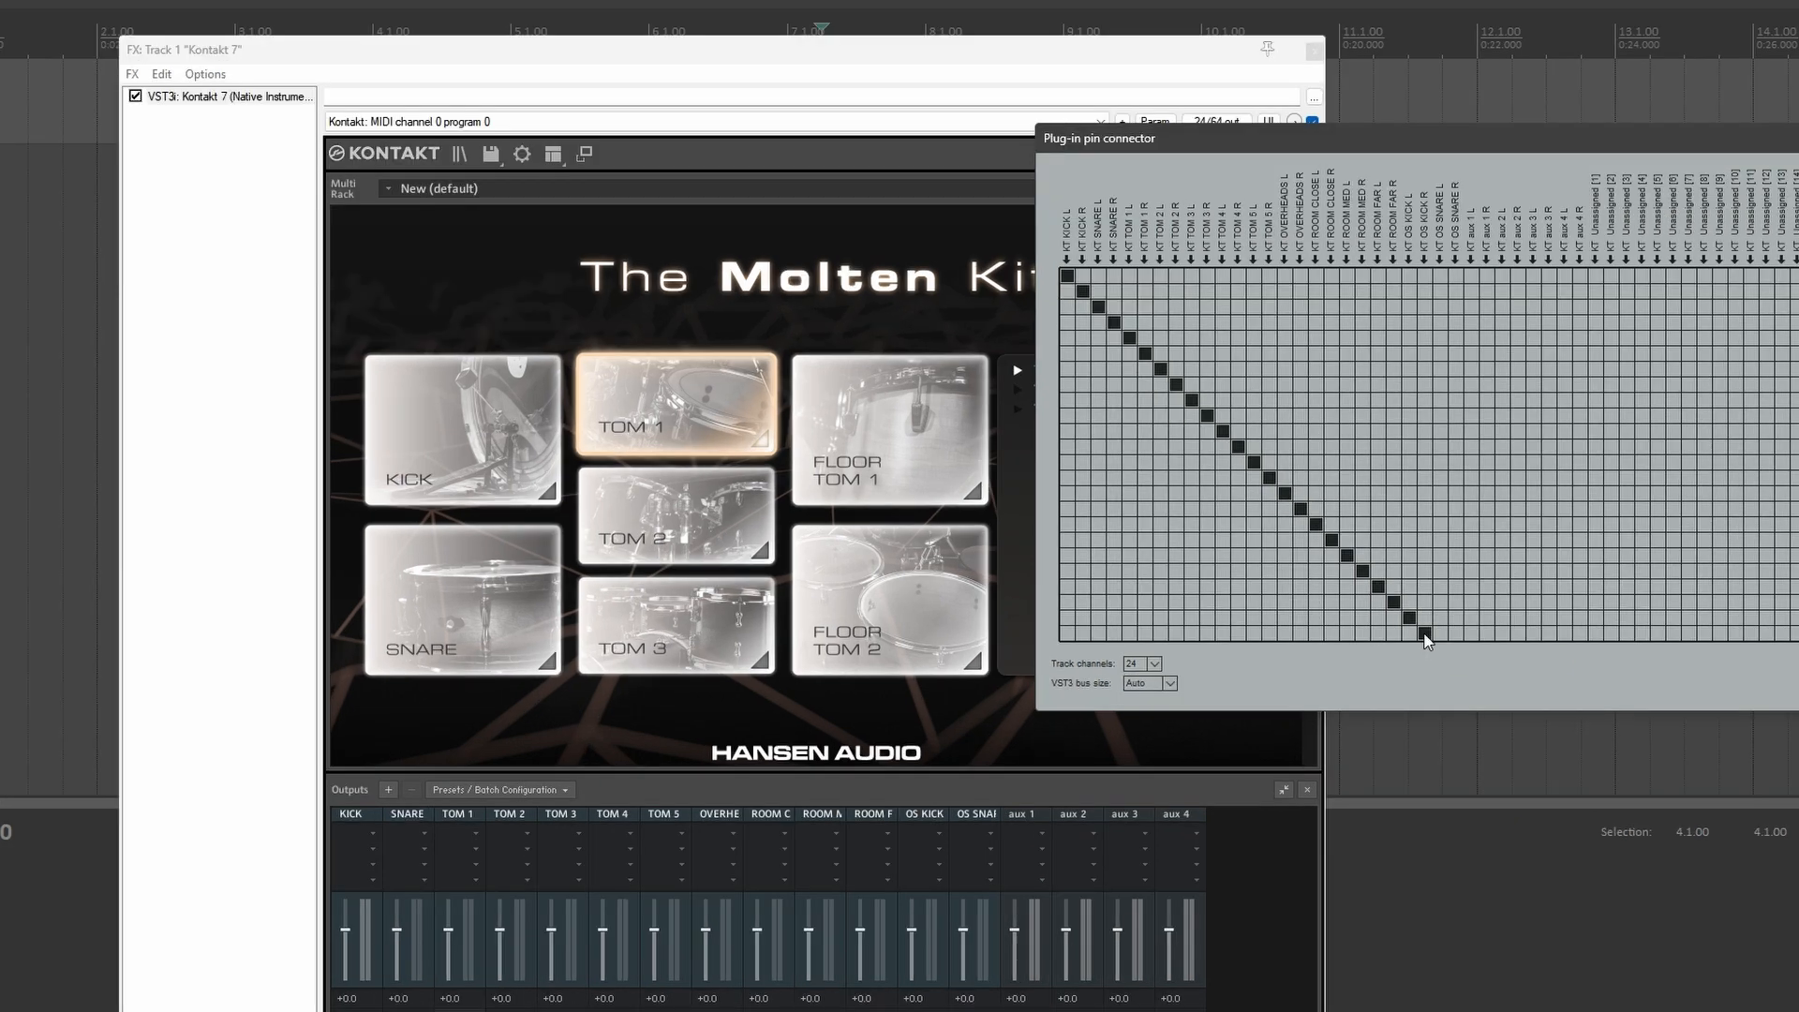
left_click(1161, 663)
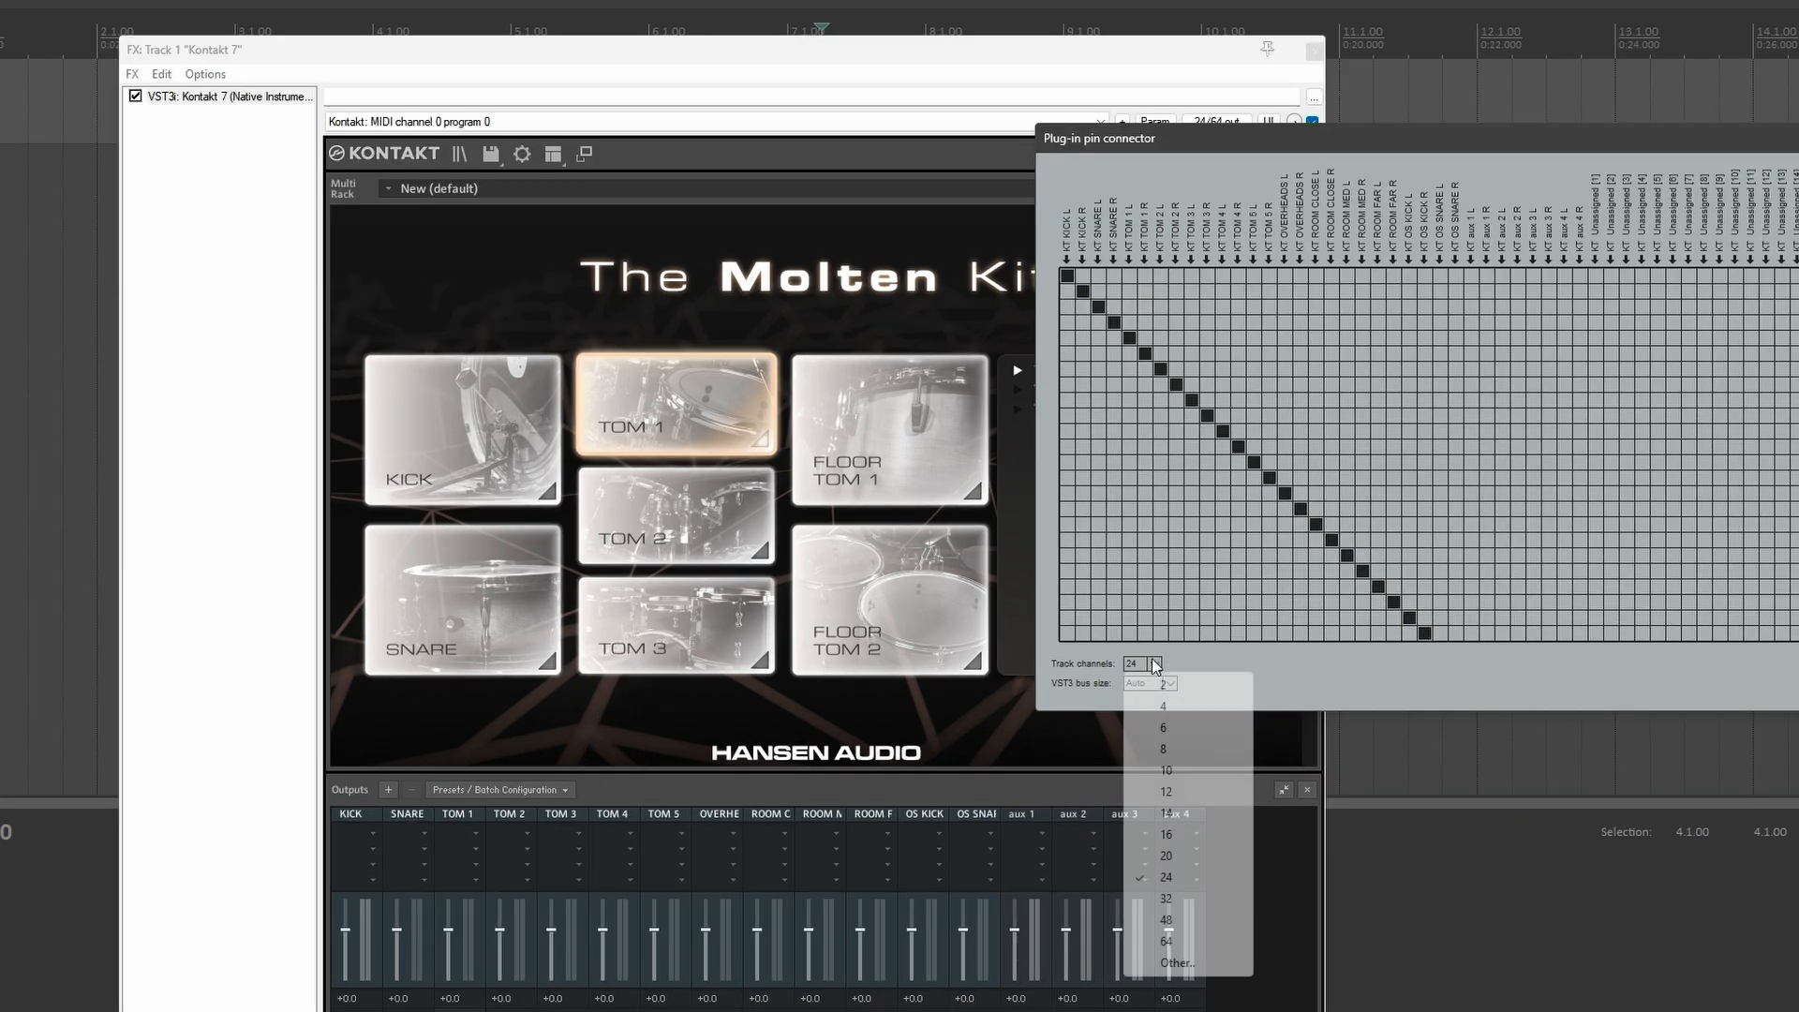
left_click(1199, 965)
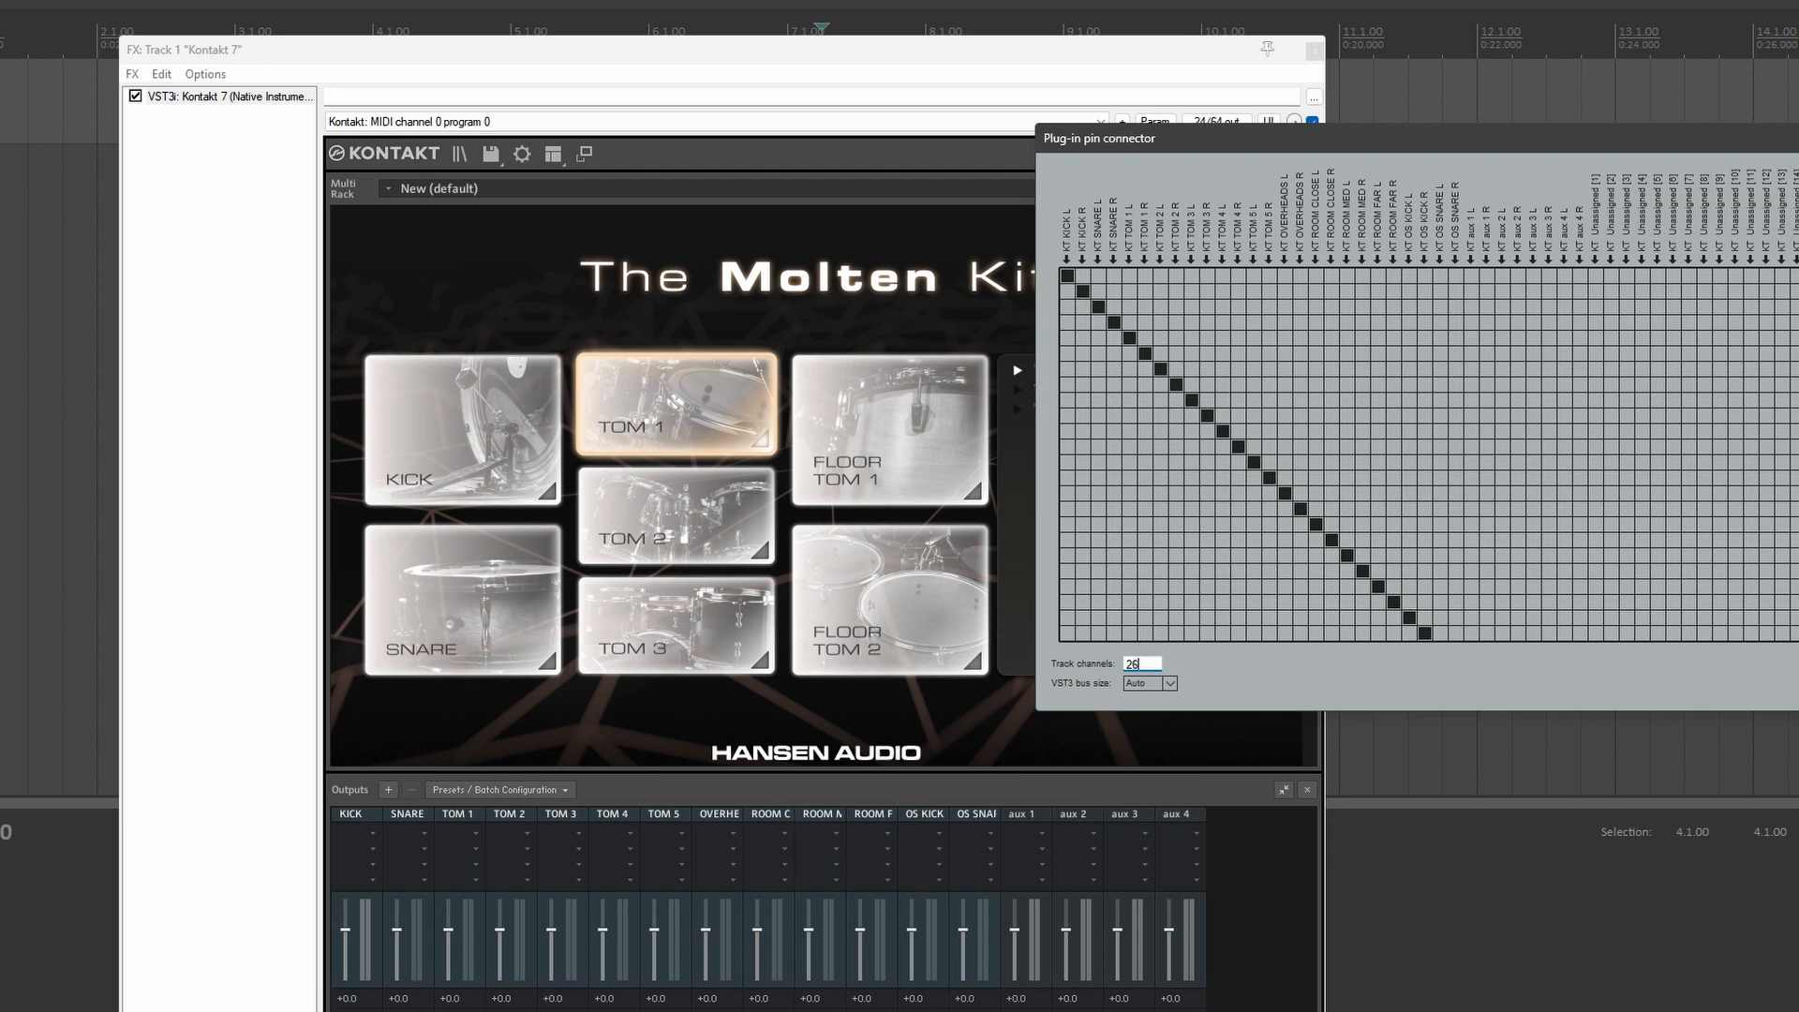
key("Return")
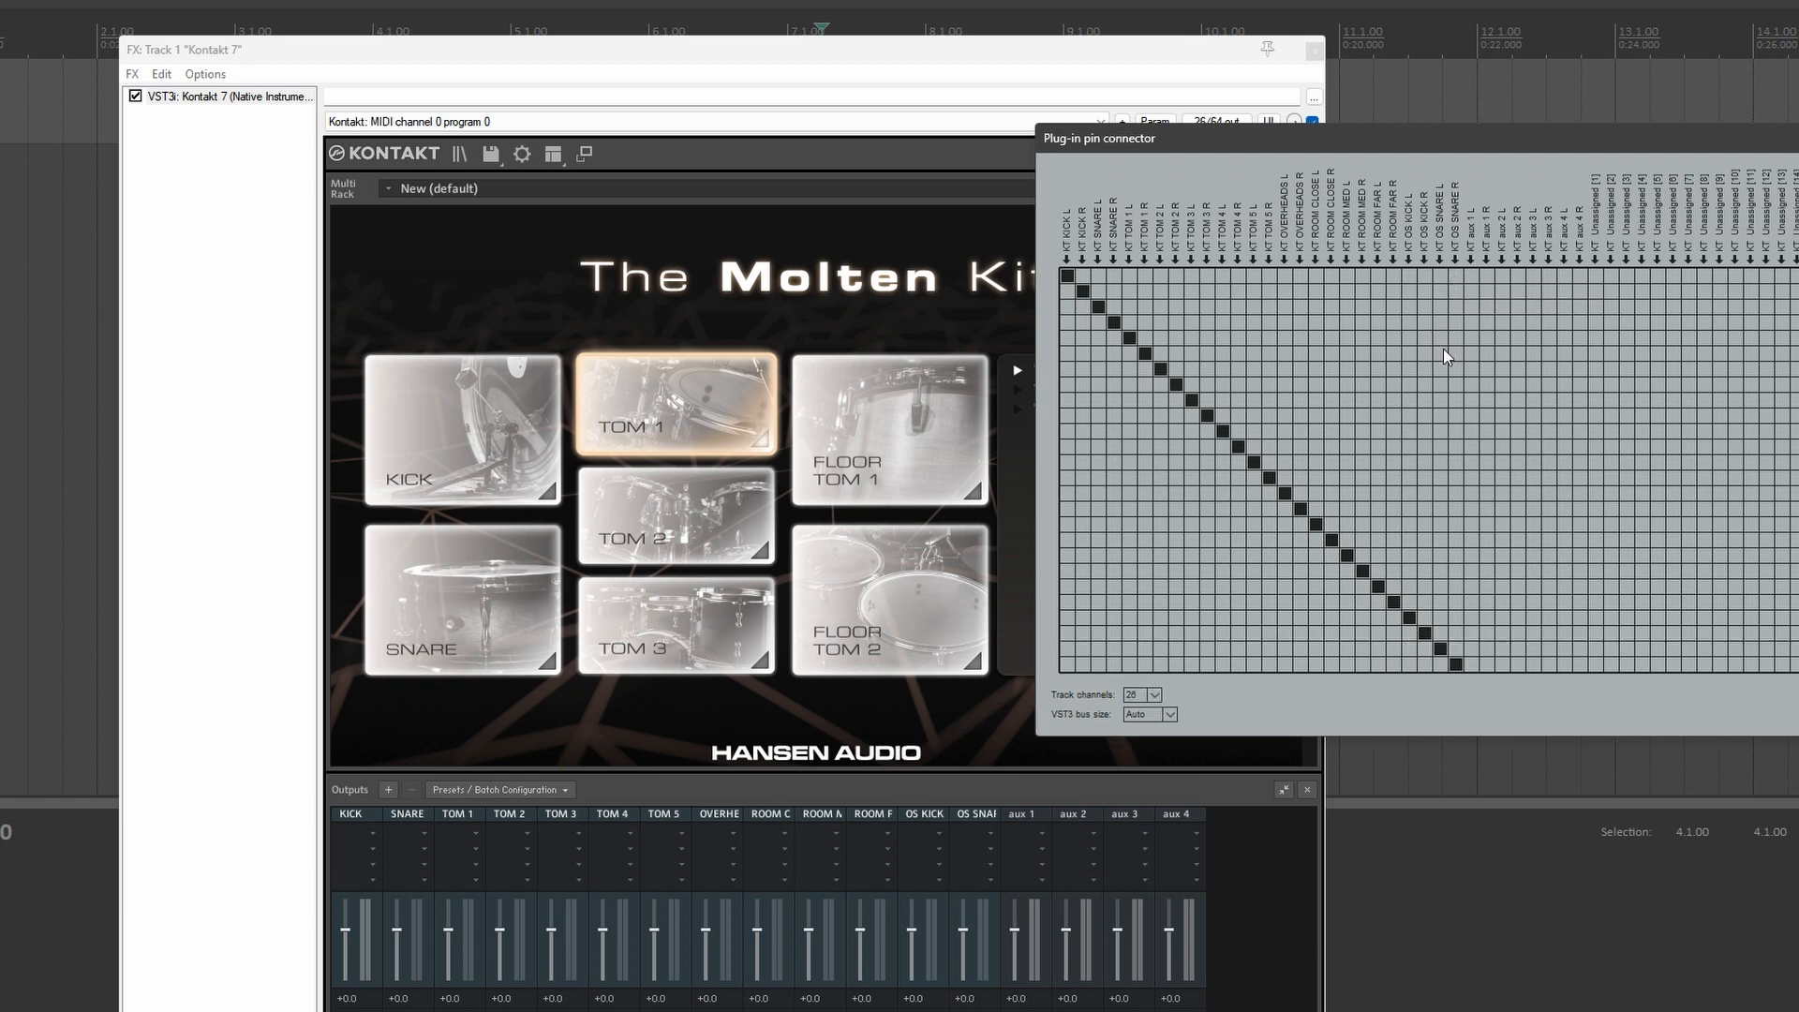
left_click(1452, 275)
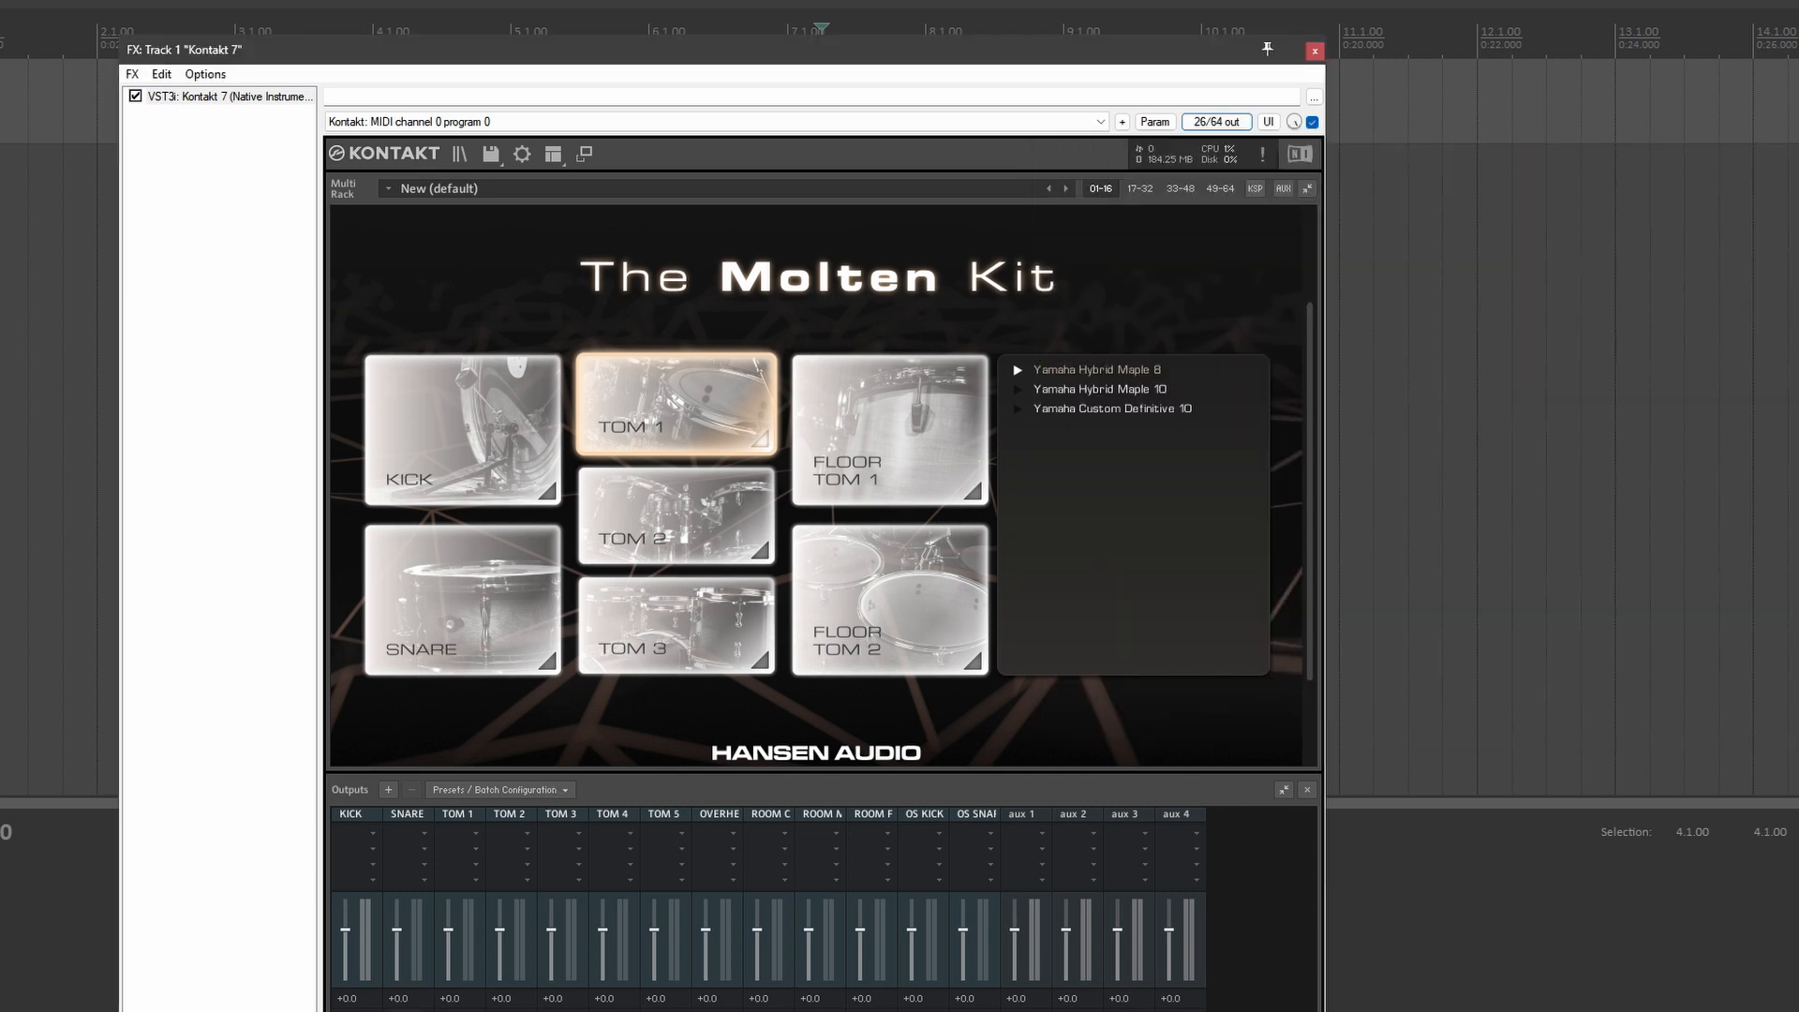
- Route the SNARE output's two channels to 3 - KT SNARE [1] and 4 - KT SNARE [2]
left_click(406, 972)
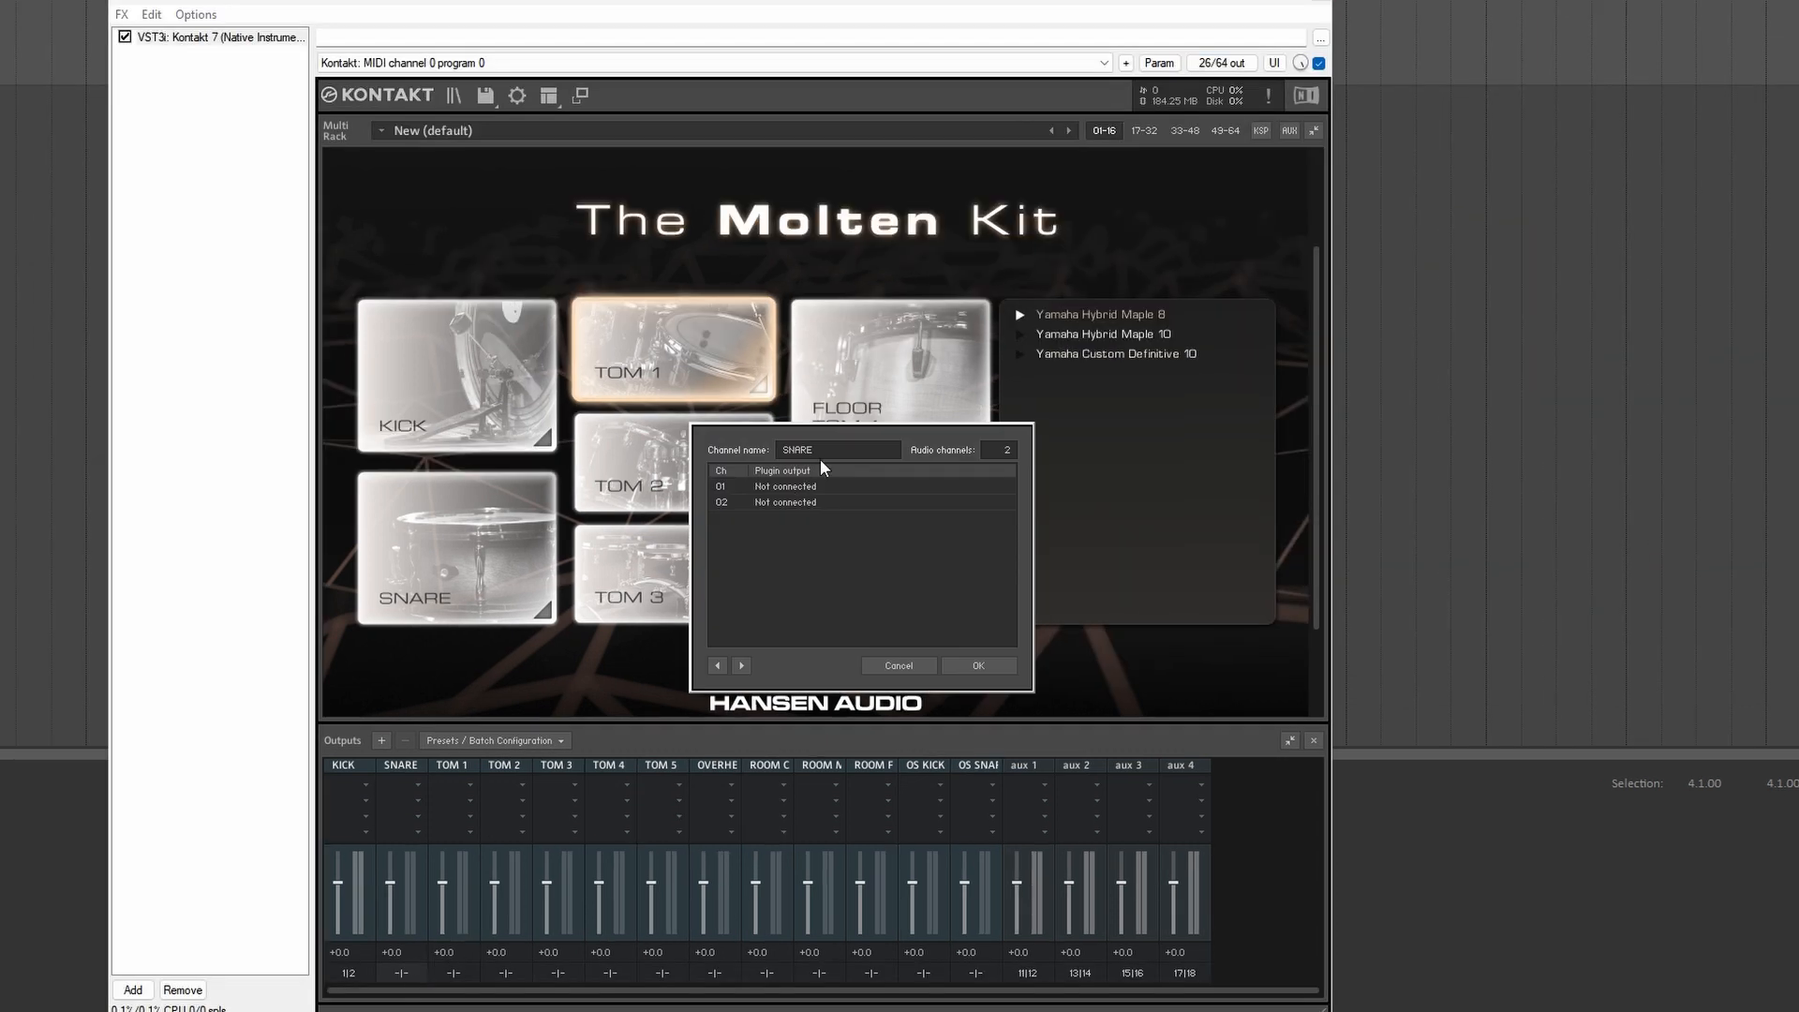
left_click(801, 488)
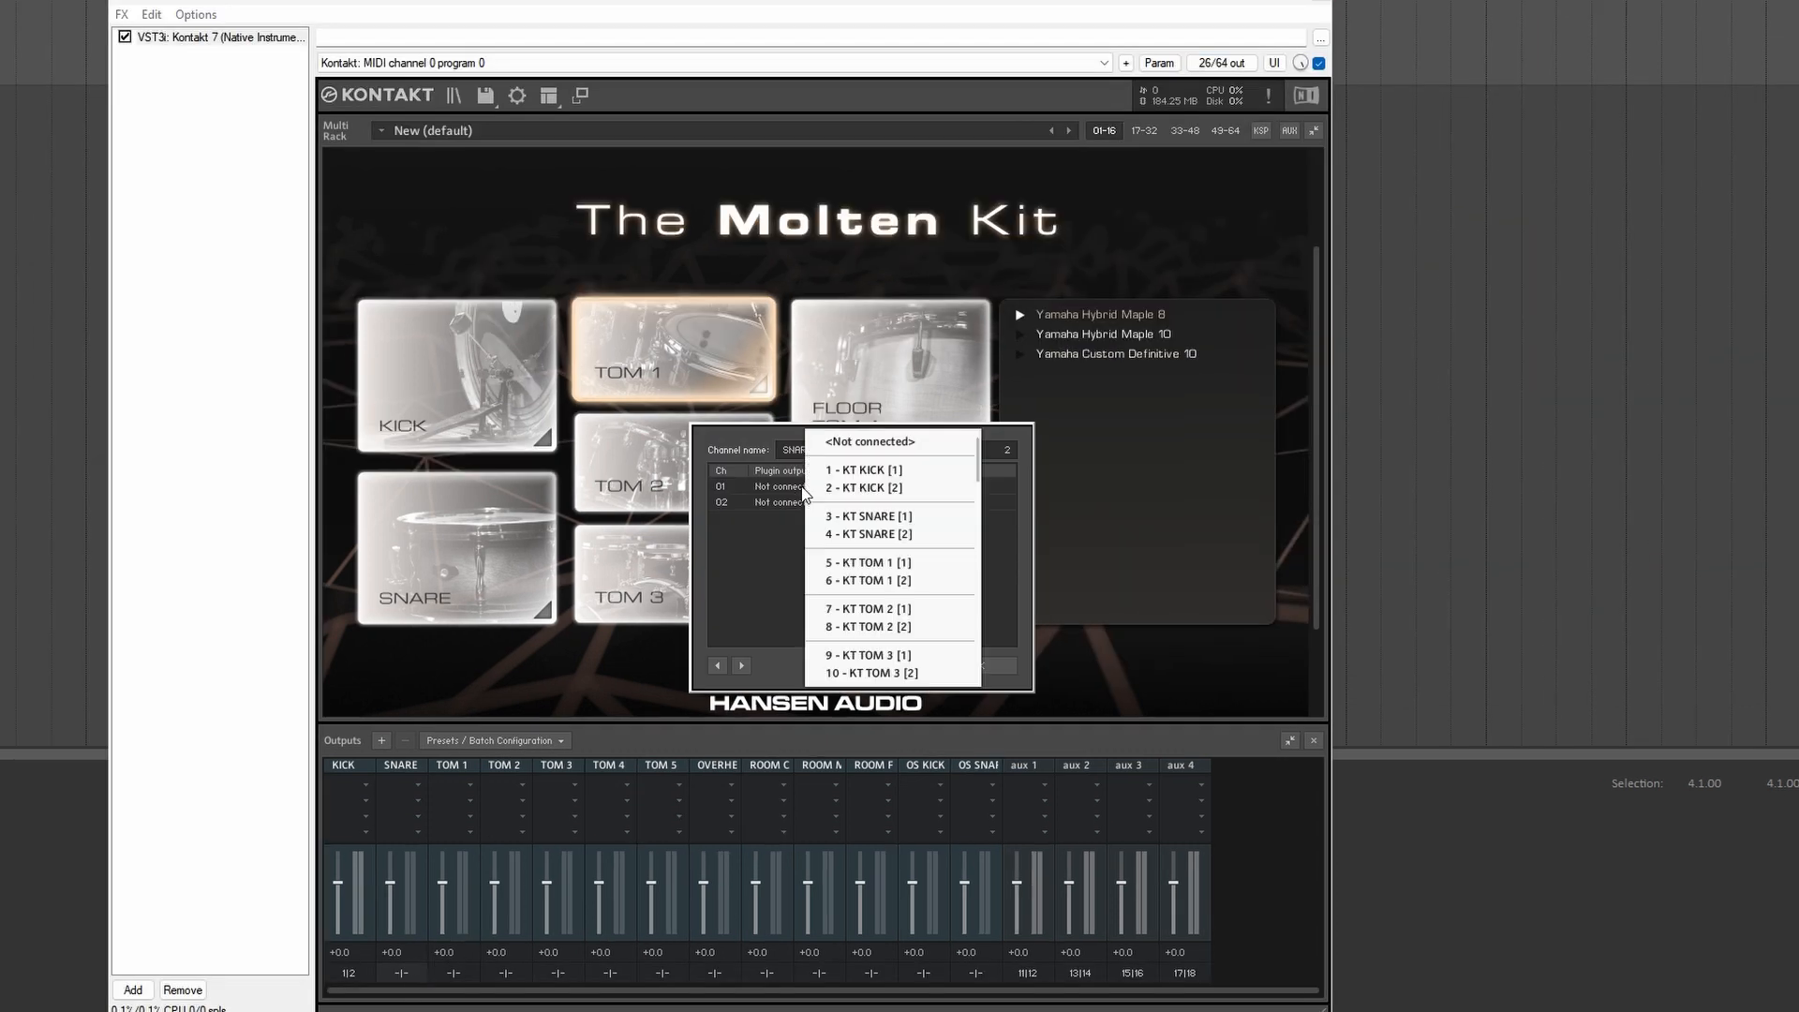
left_click(897, 516)
left_click(811, 503)
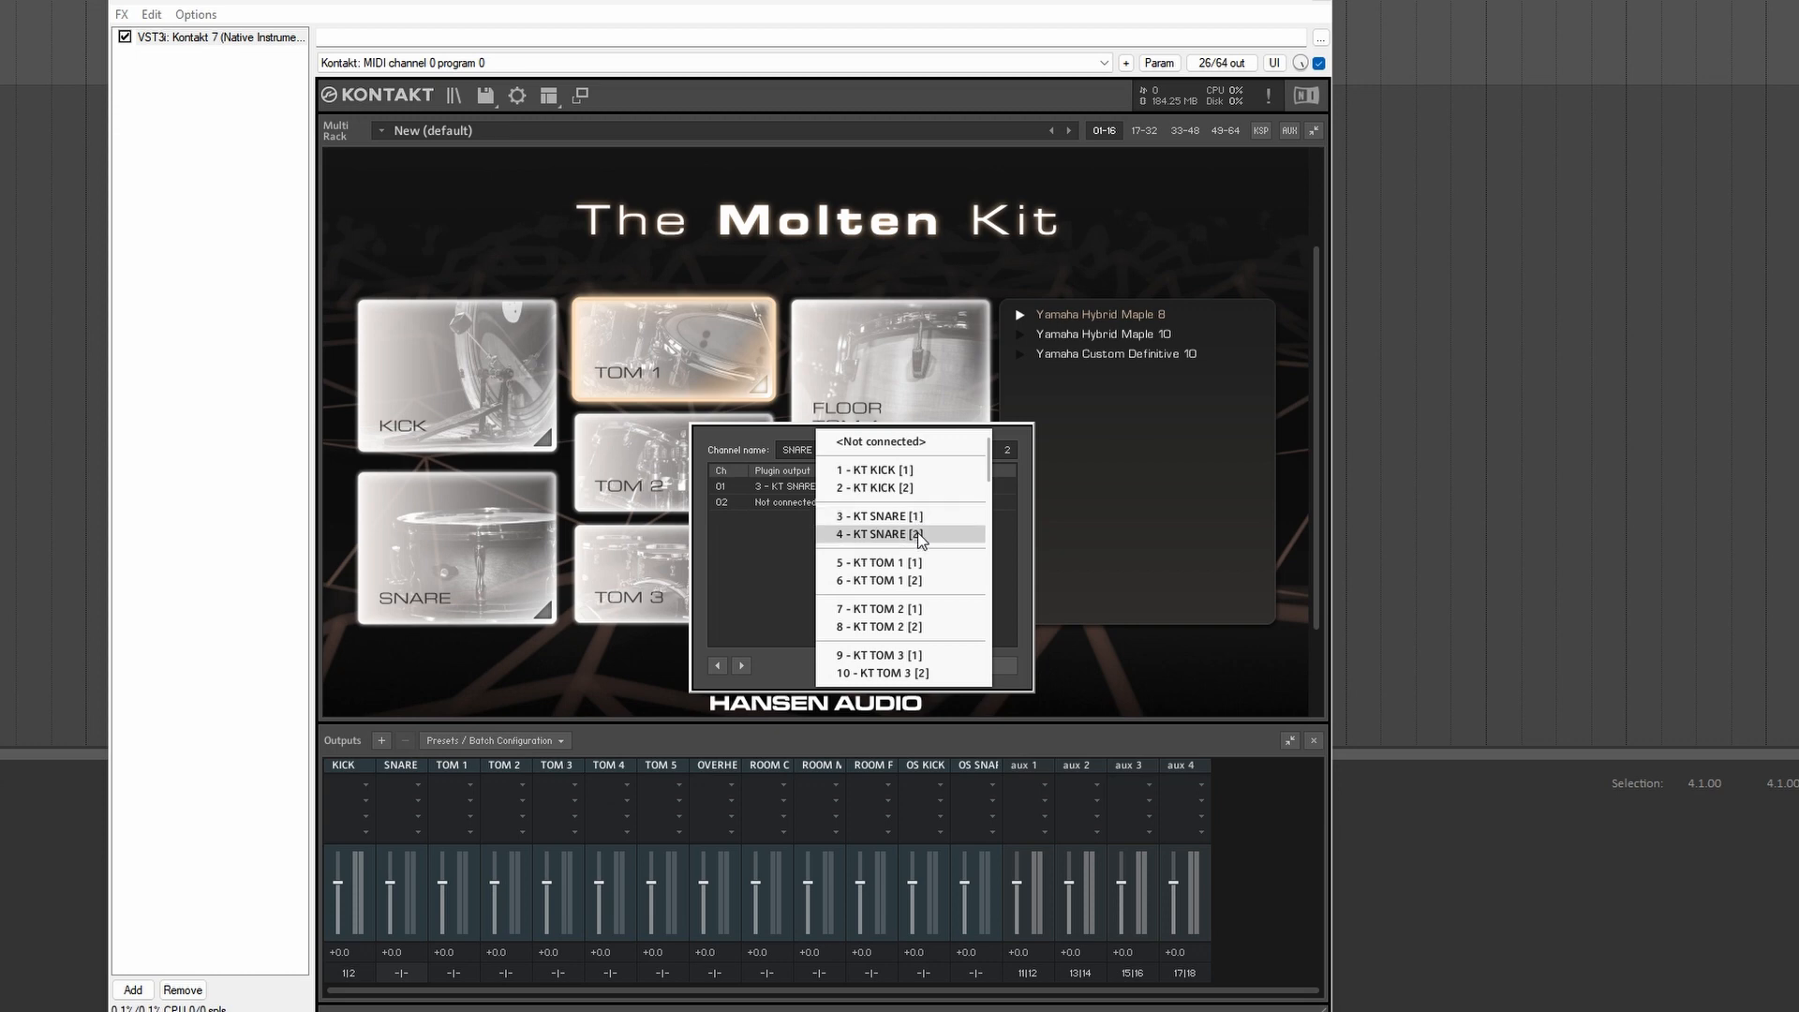
left_click(918, 532)
left_click(959, 656)
- Route the TOM 1 output's two channels to 5 - KT TOM 1 [1] and 6 - KT TOM 1 [2]
left_click(453, 975)
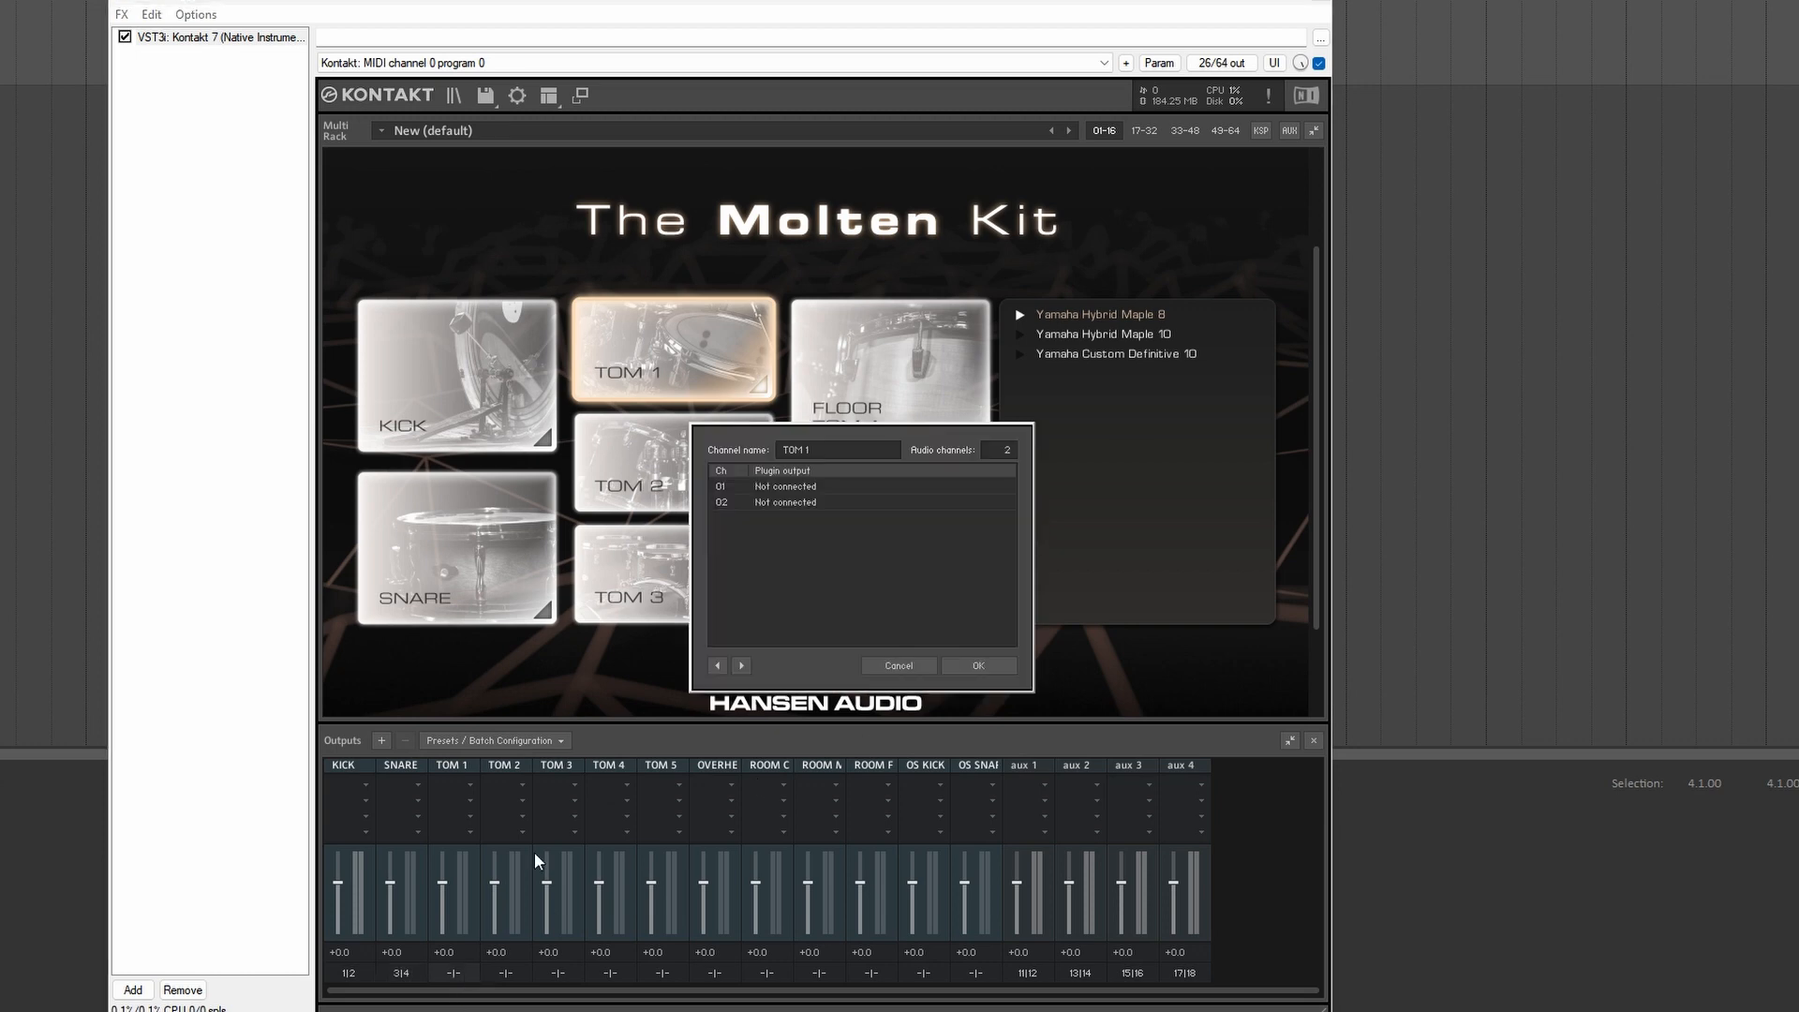
left_click(761, 502)
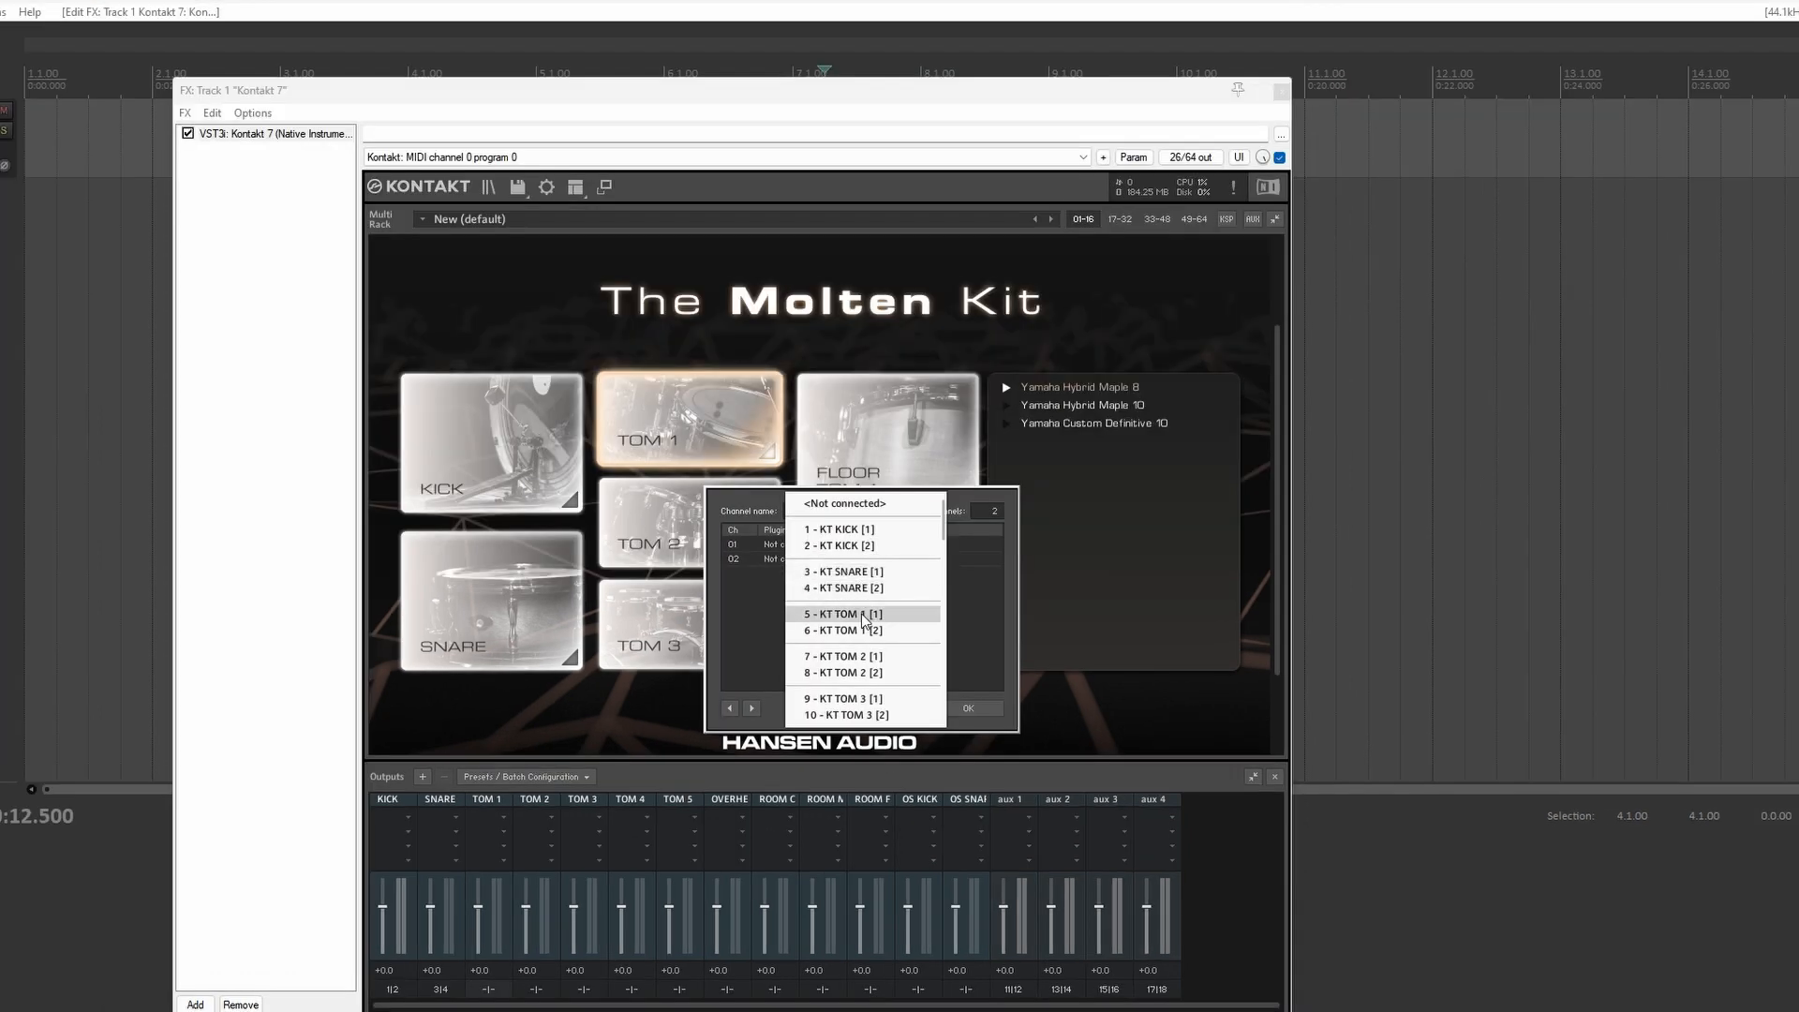
left_click(856, 614)
left_click(801, 560)
left_click(879, 631)
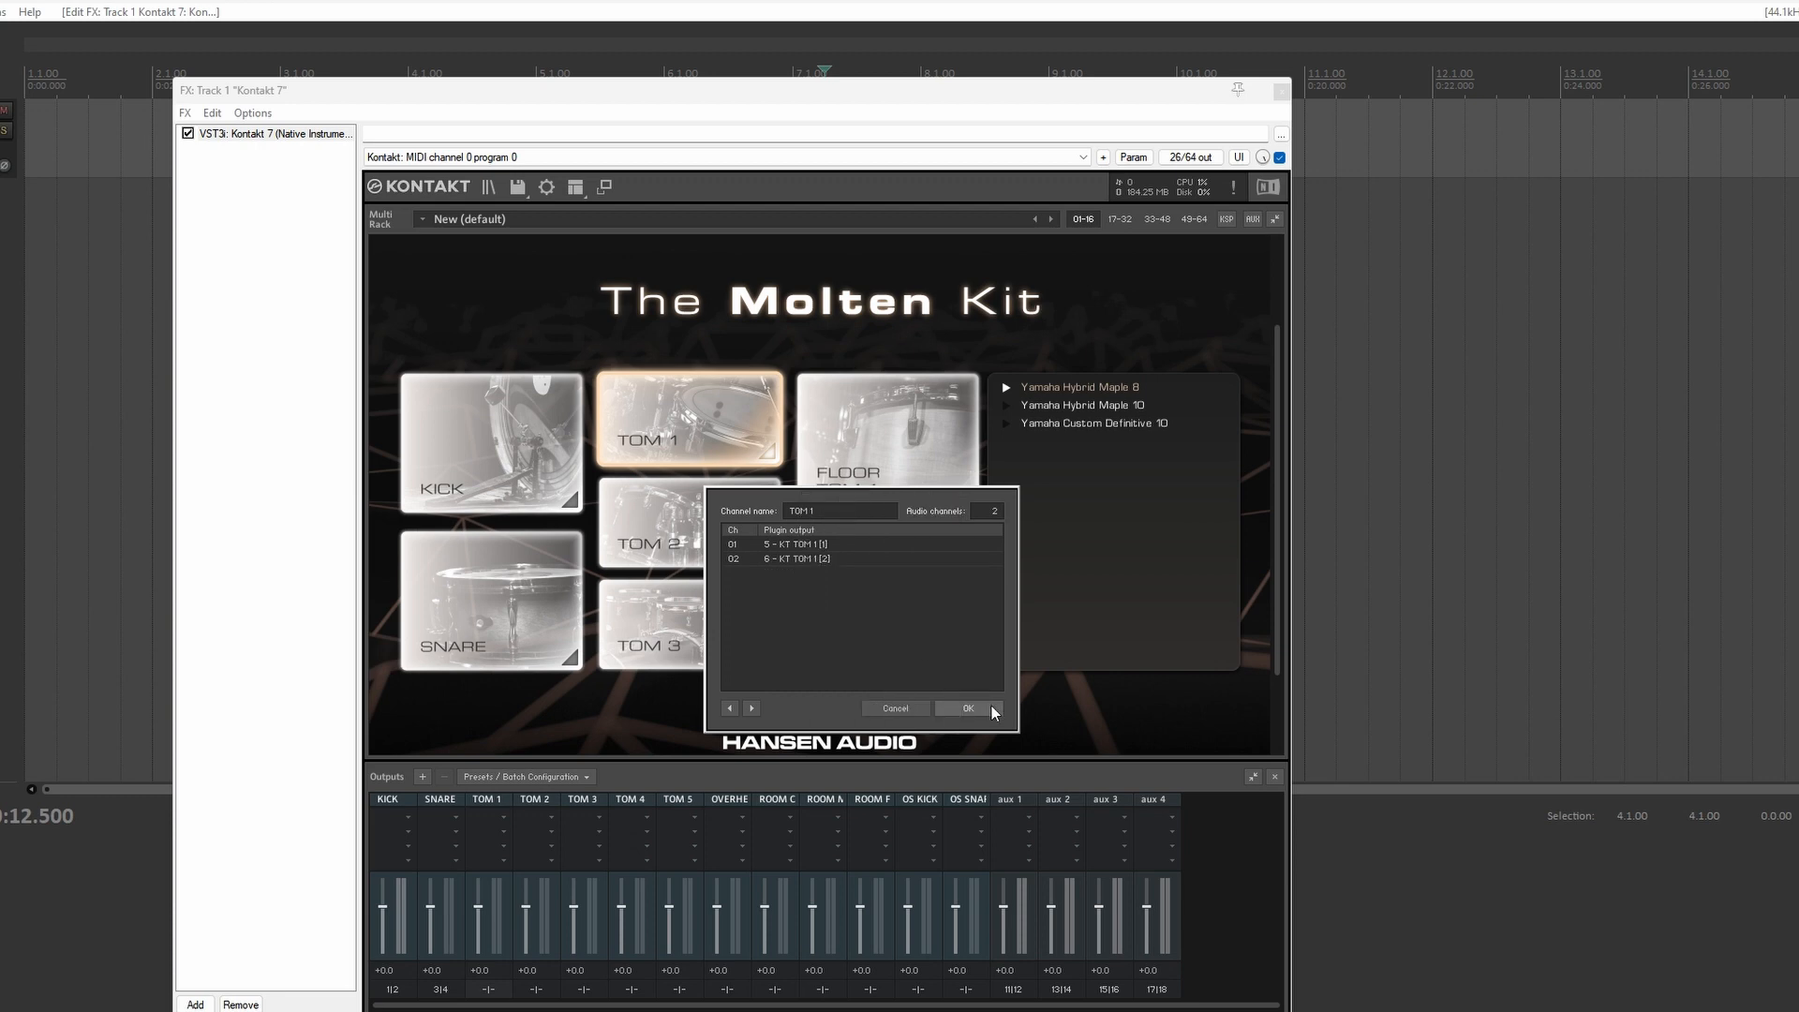
left_click(968, 709)
- Route the TOM 2 output's two channels to 7 - KT TOM 2 [1] and 8 - KT TOM 2 [2]
left_click(536, 989)
left_click(804, 560)
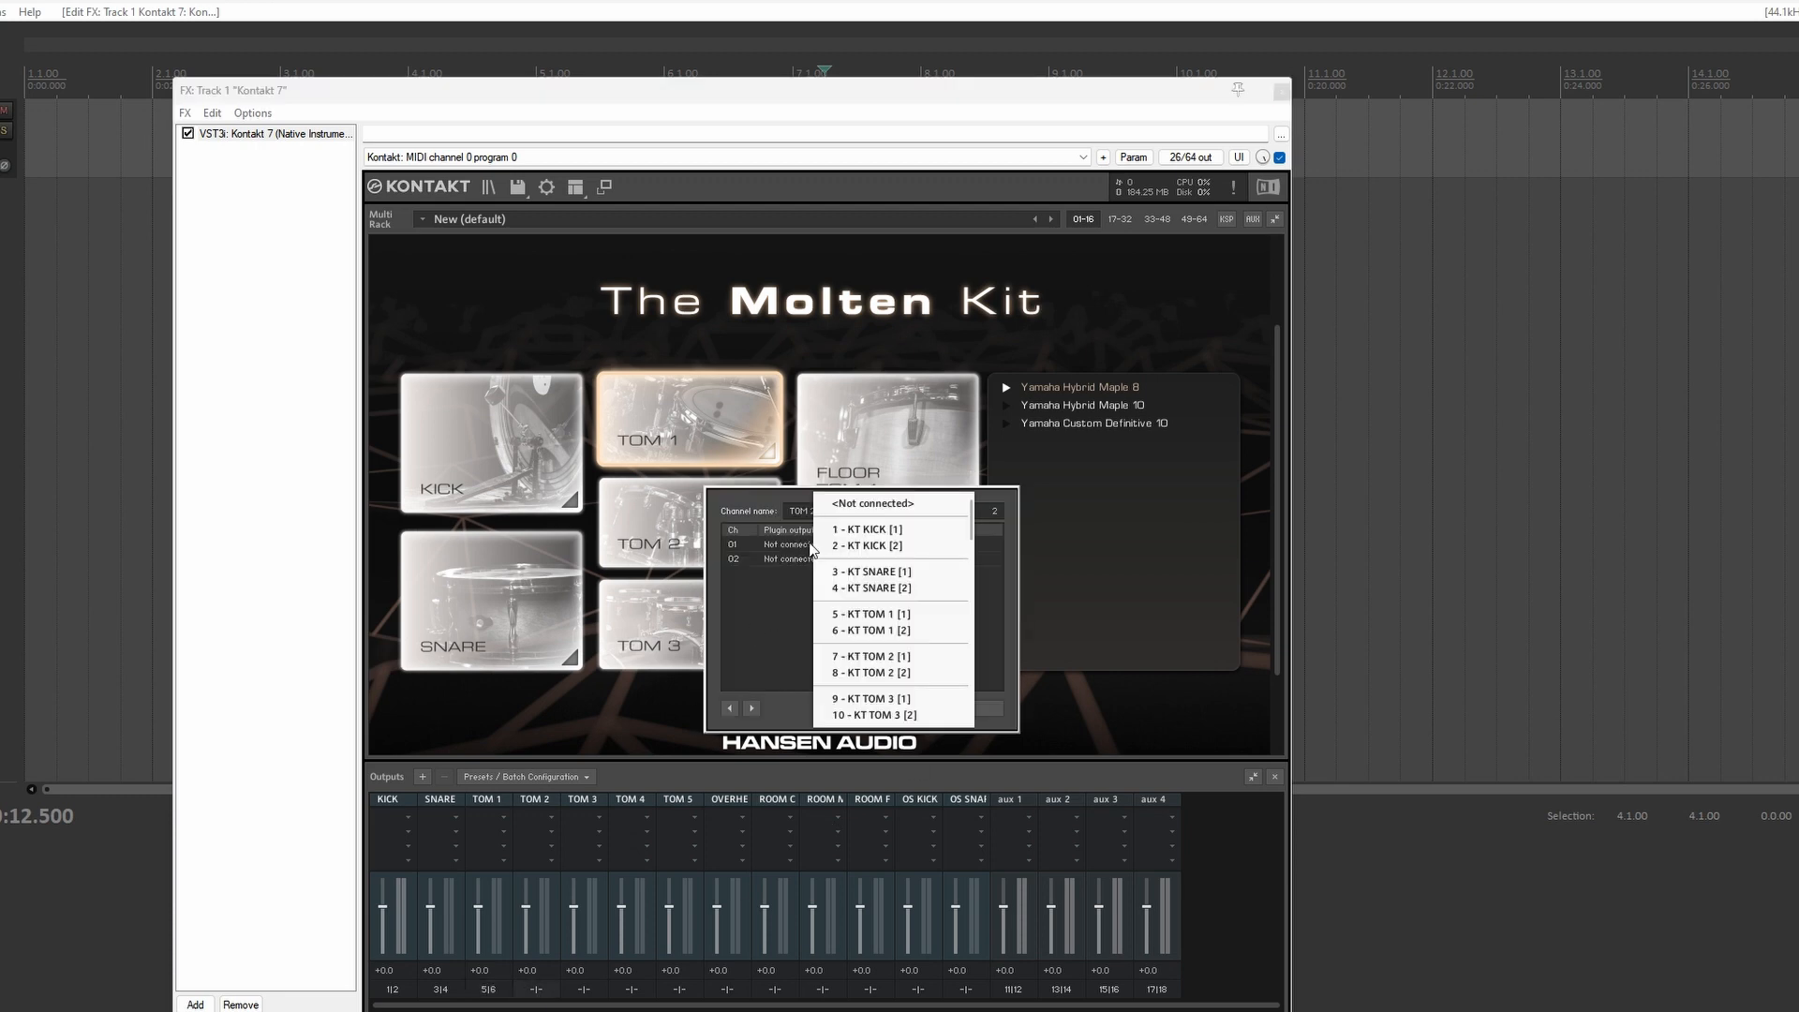
left_click(917, 661)
left_click(802, 560)
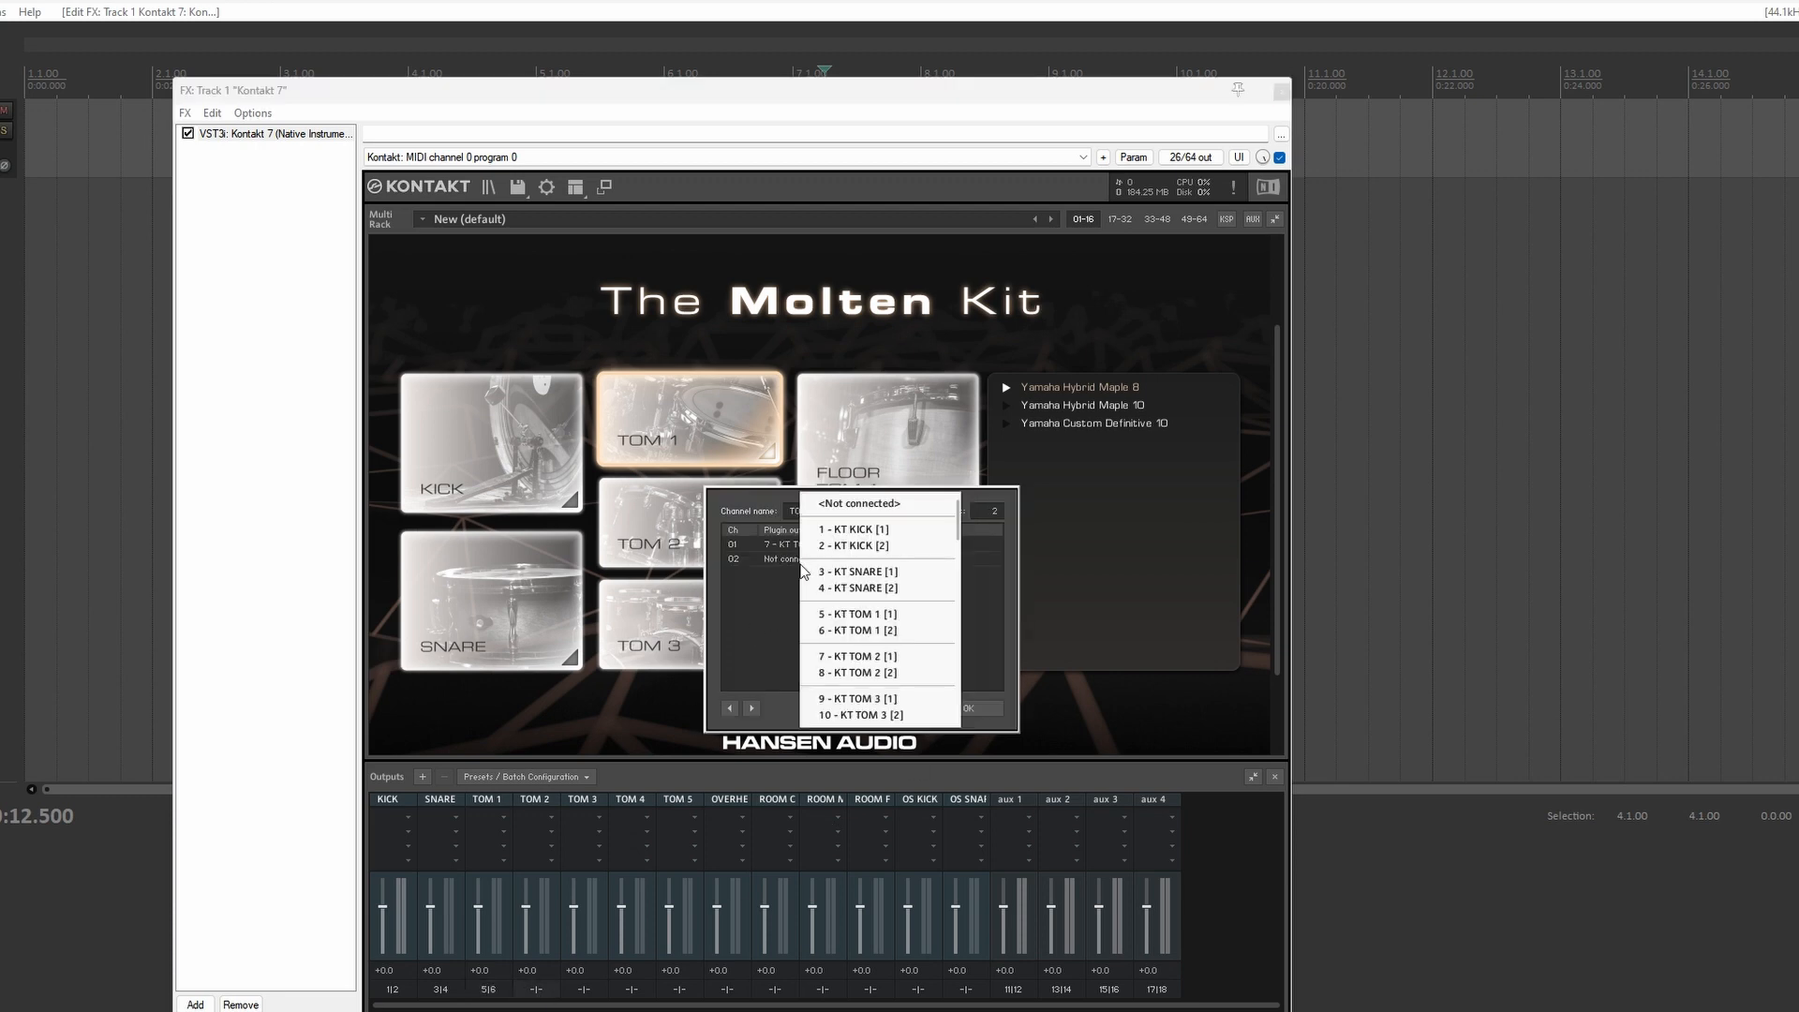
left_click(864, 673)
left_click(961, 713)
- Route the TOM 3 output's two channels to 9 - KT TOM 3 [1] and 10 - KT TOM 3 [2]
left_click(583, 989)
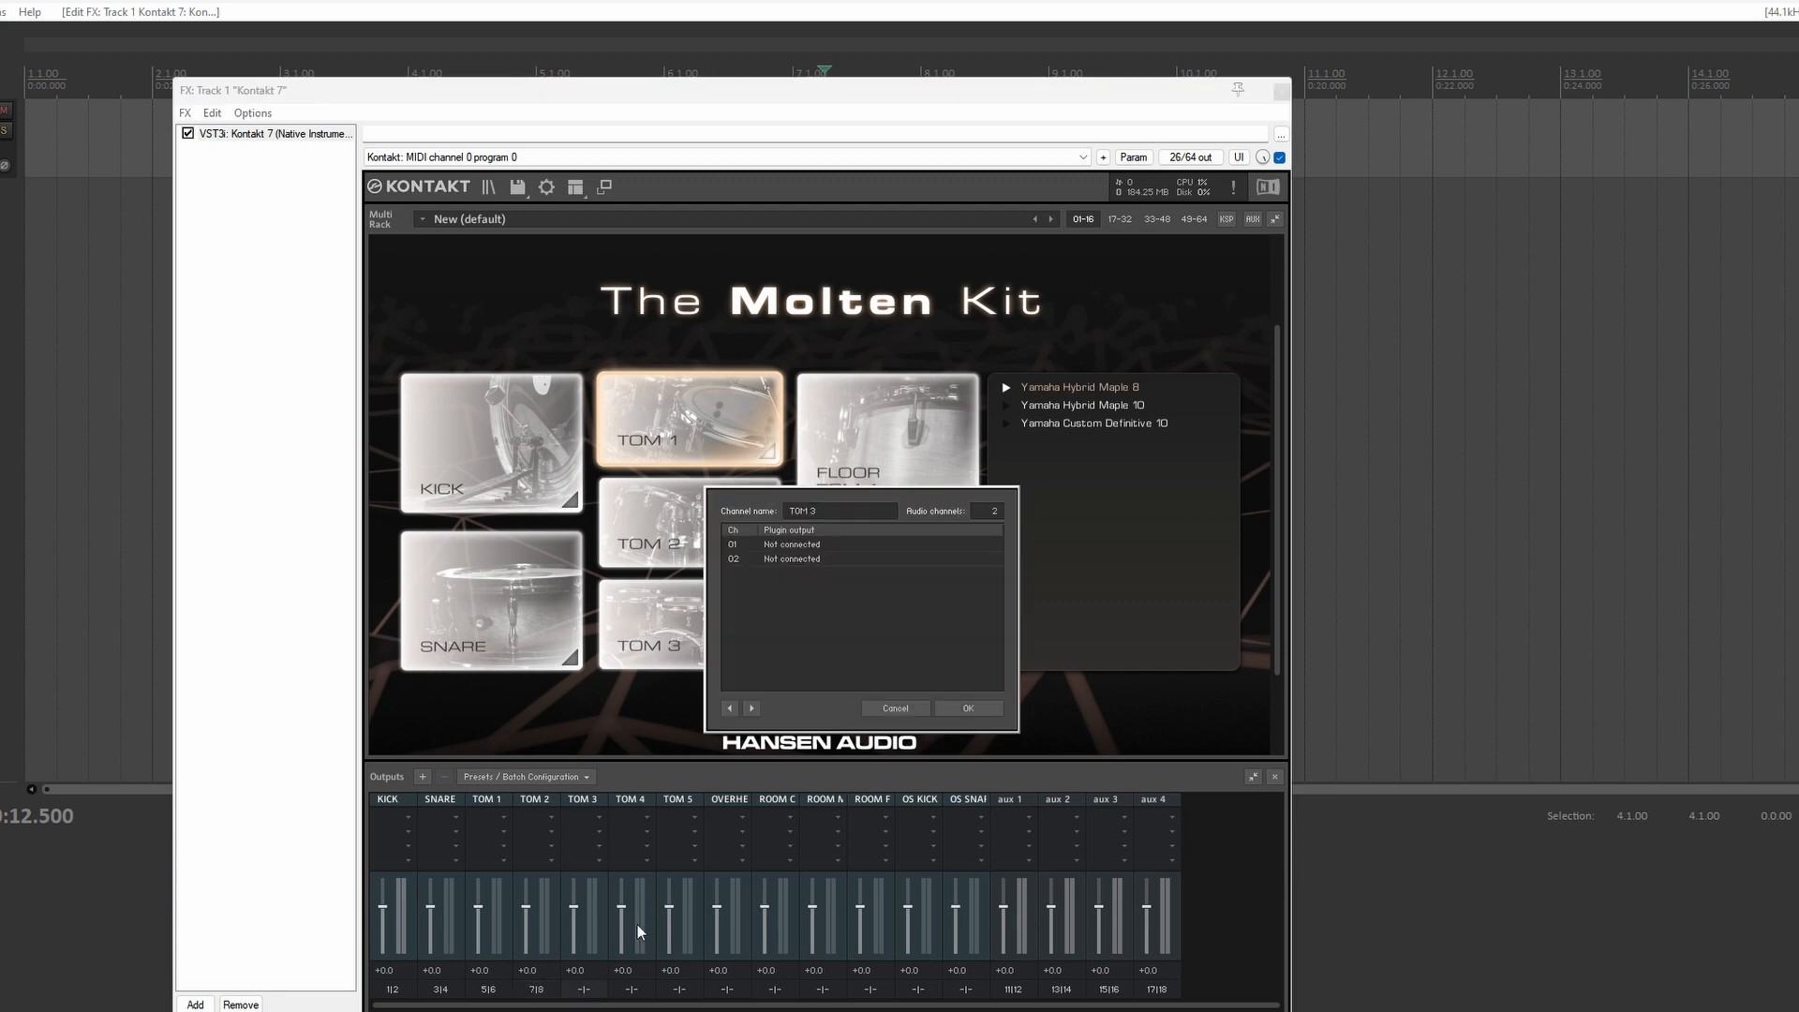
left_click(839, 550)
left_click(914, 682)
left_click(813, 560)
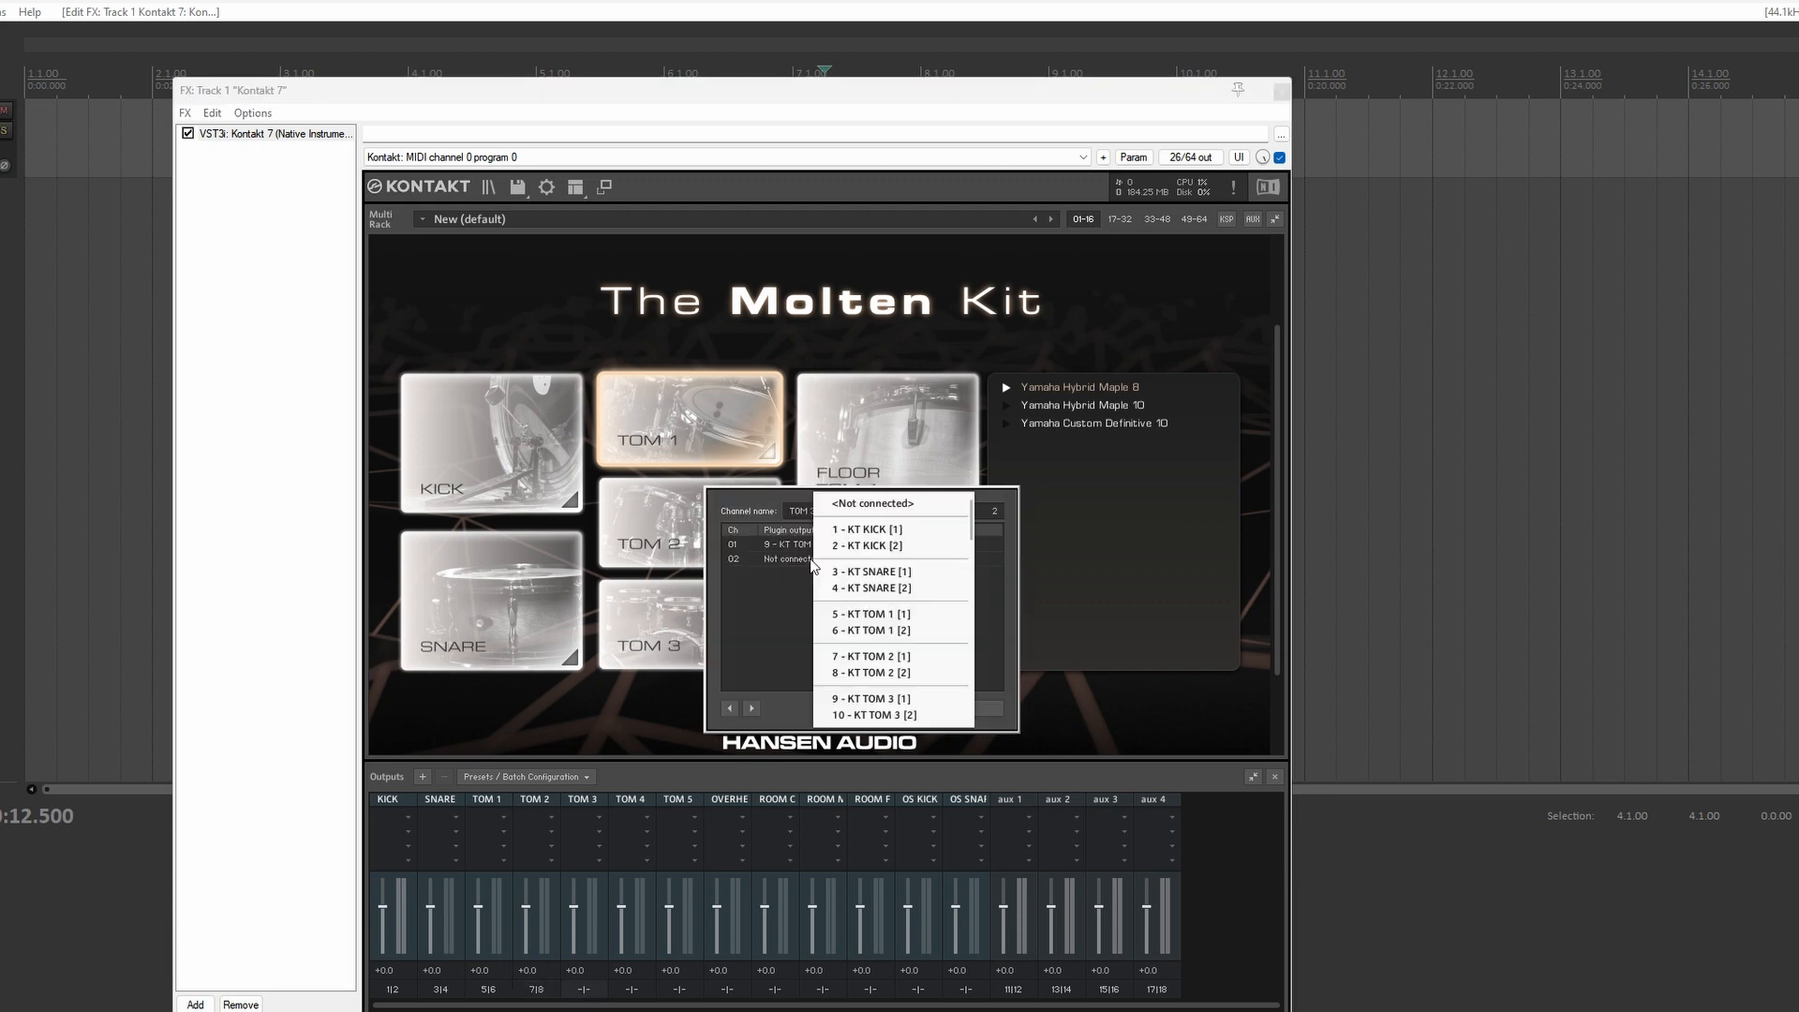
left_click(897, 703)
left_click(962, 712)
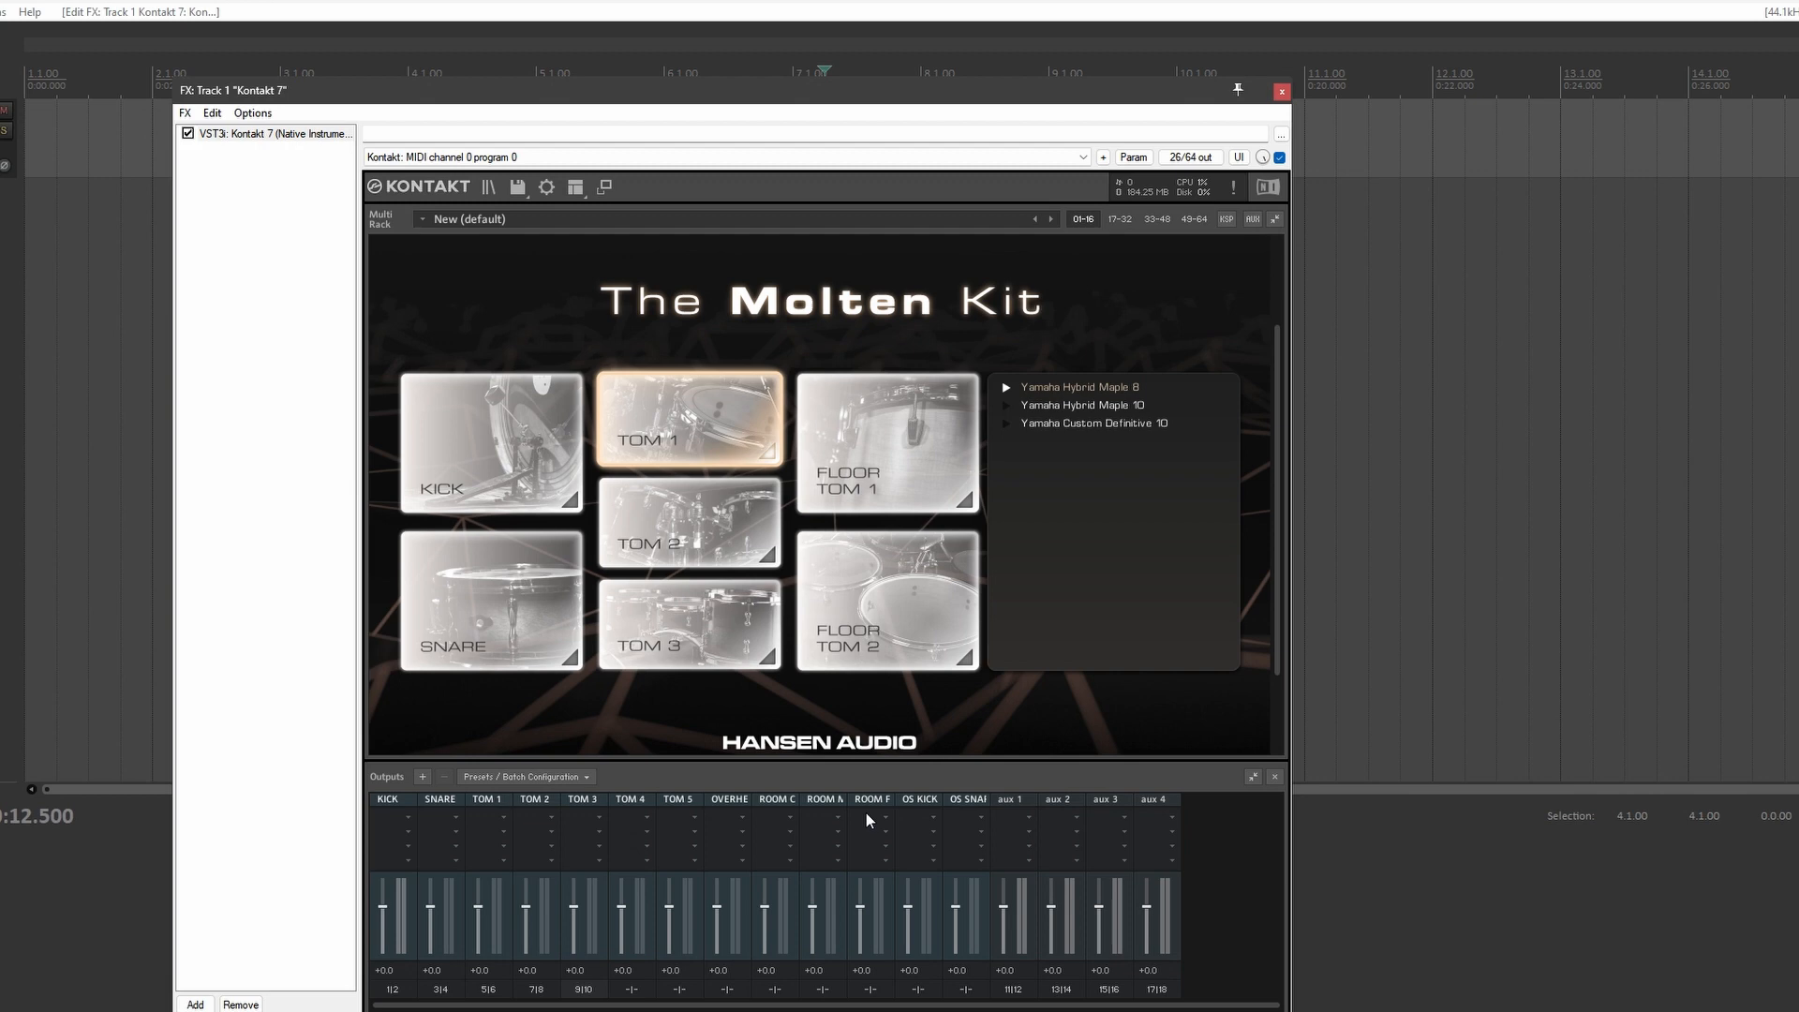
- Try to route the TOM 4 output to plugin outputs 11 and 12
left_click(630, 990)
left_click(839, 545)
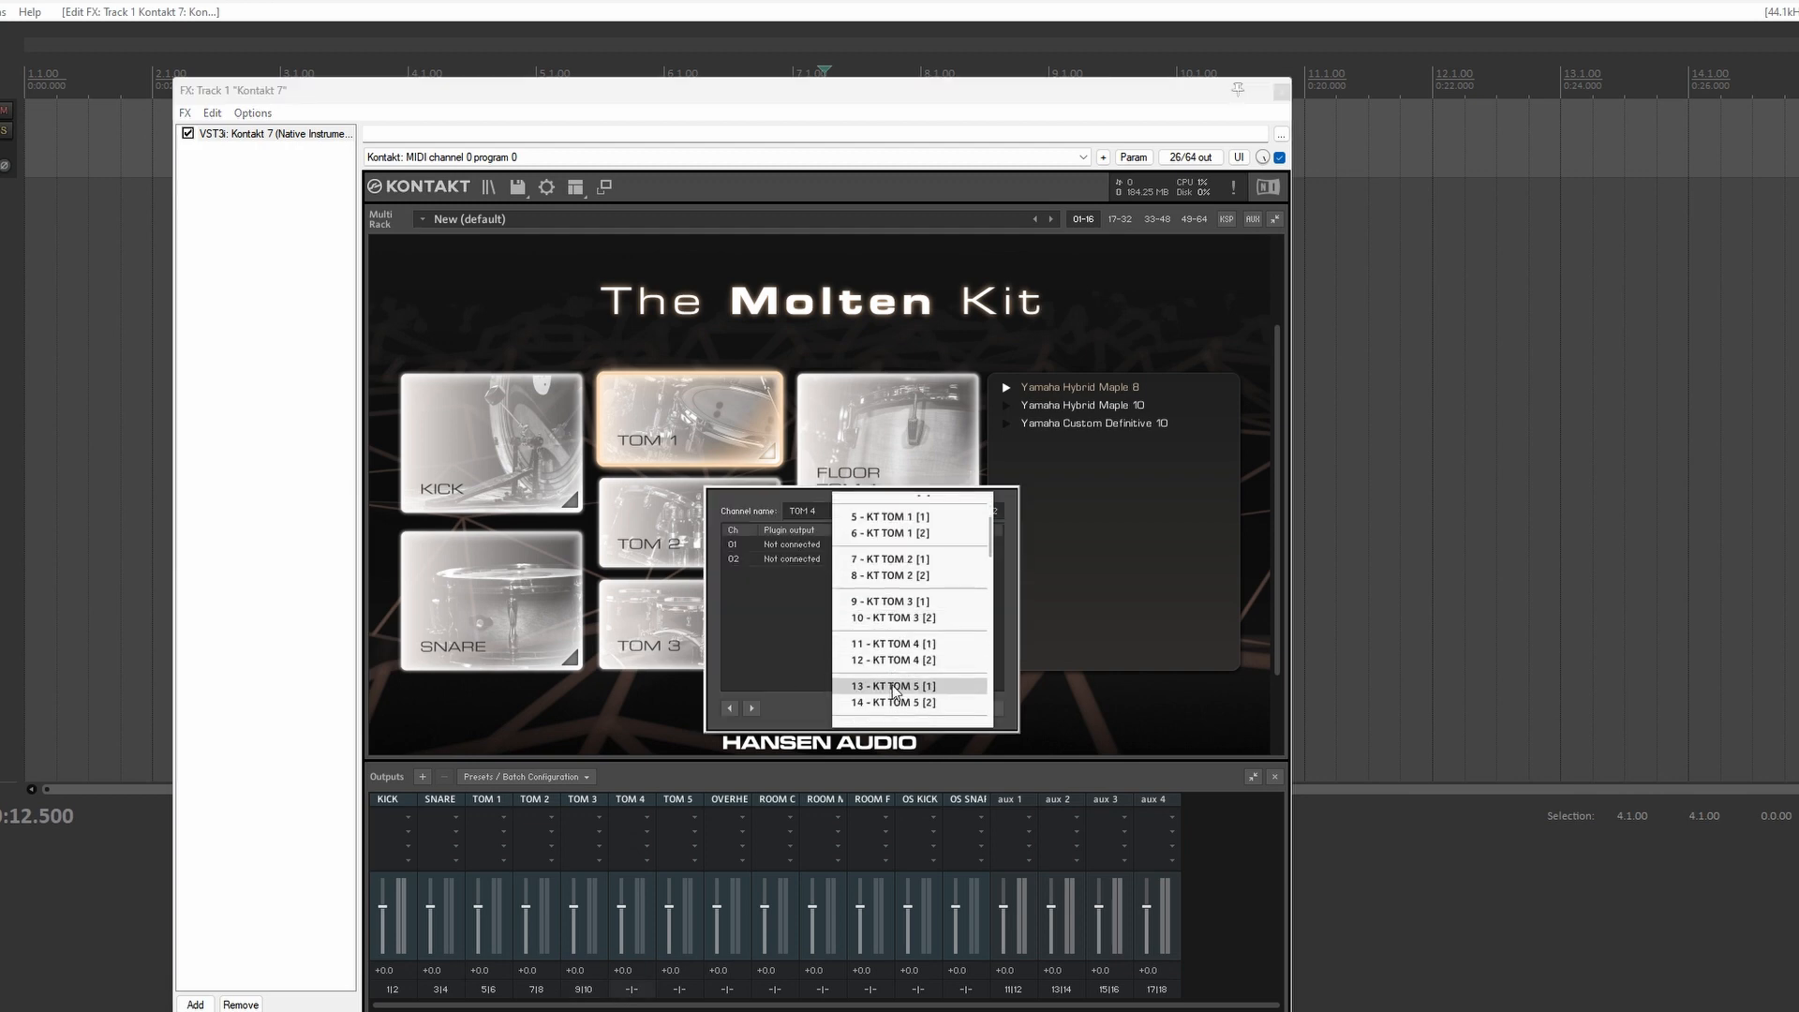
left_click(895, 647)
left_click(812, 559)
scroll(876, 655, "down", 2)
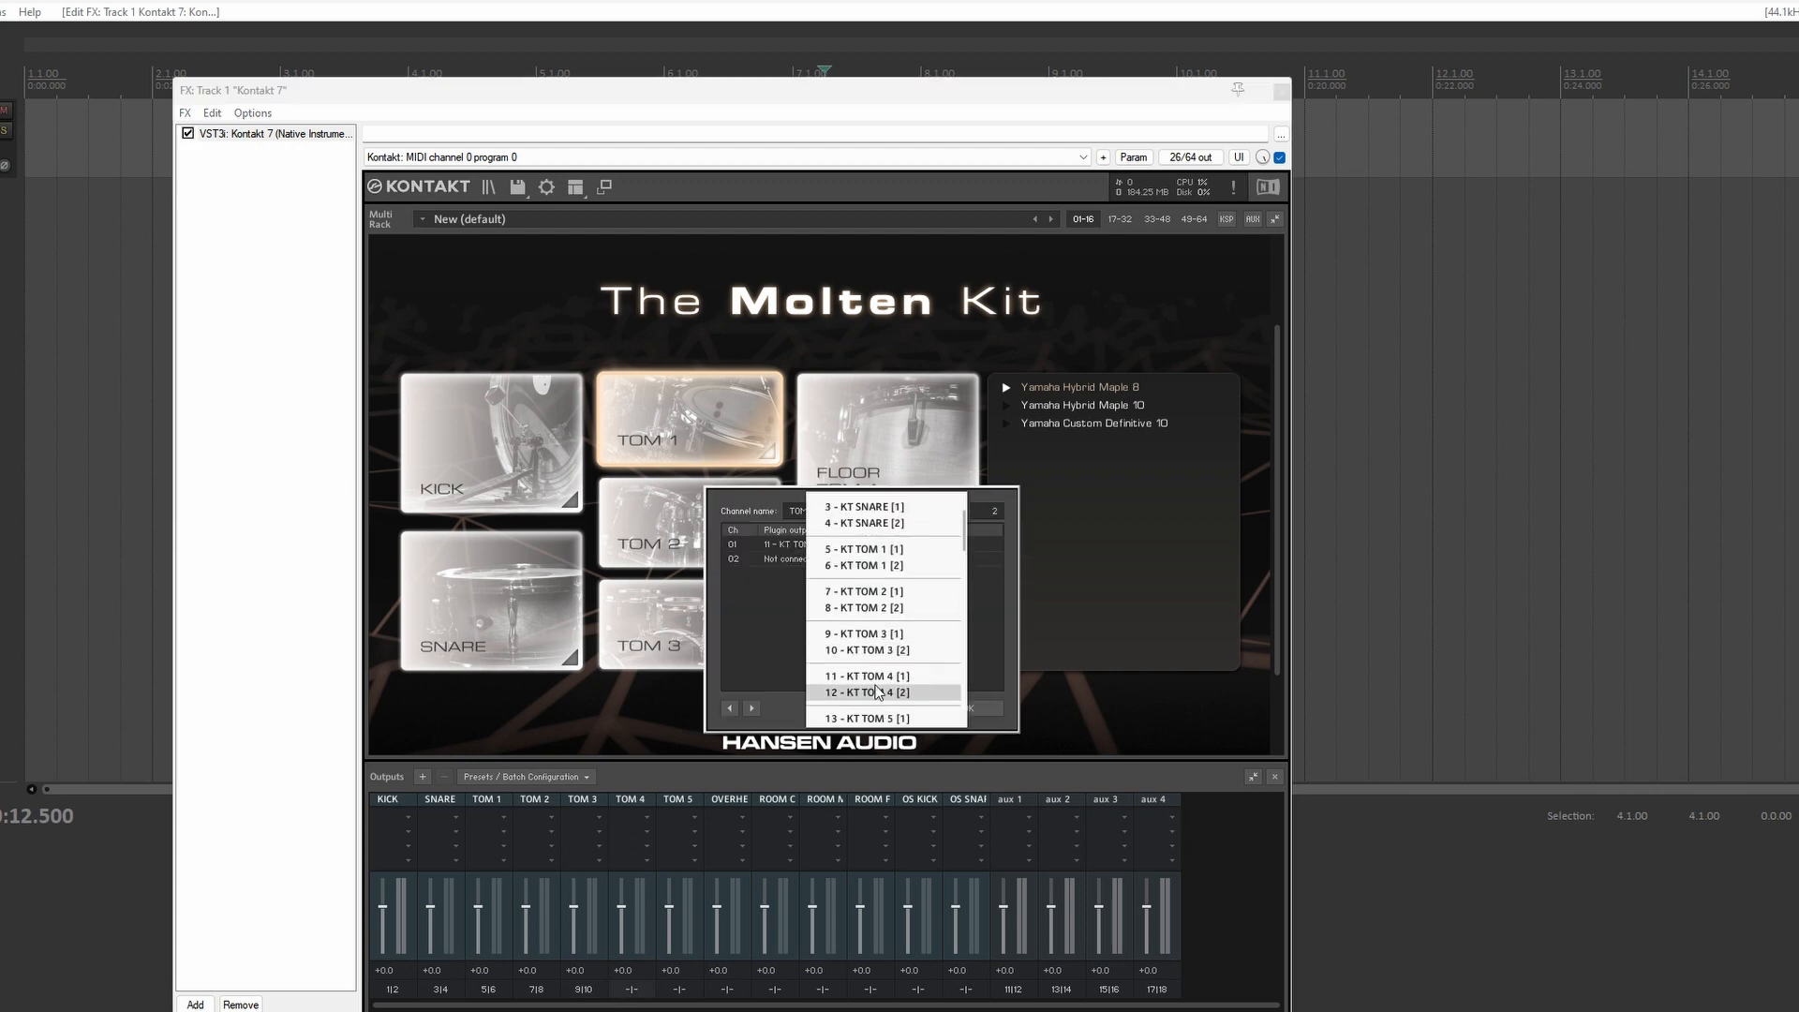
left_click(876, 692)
left_click(975, 710)
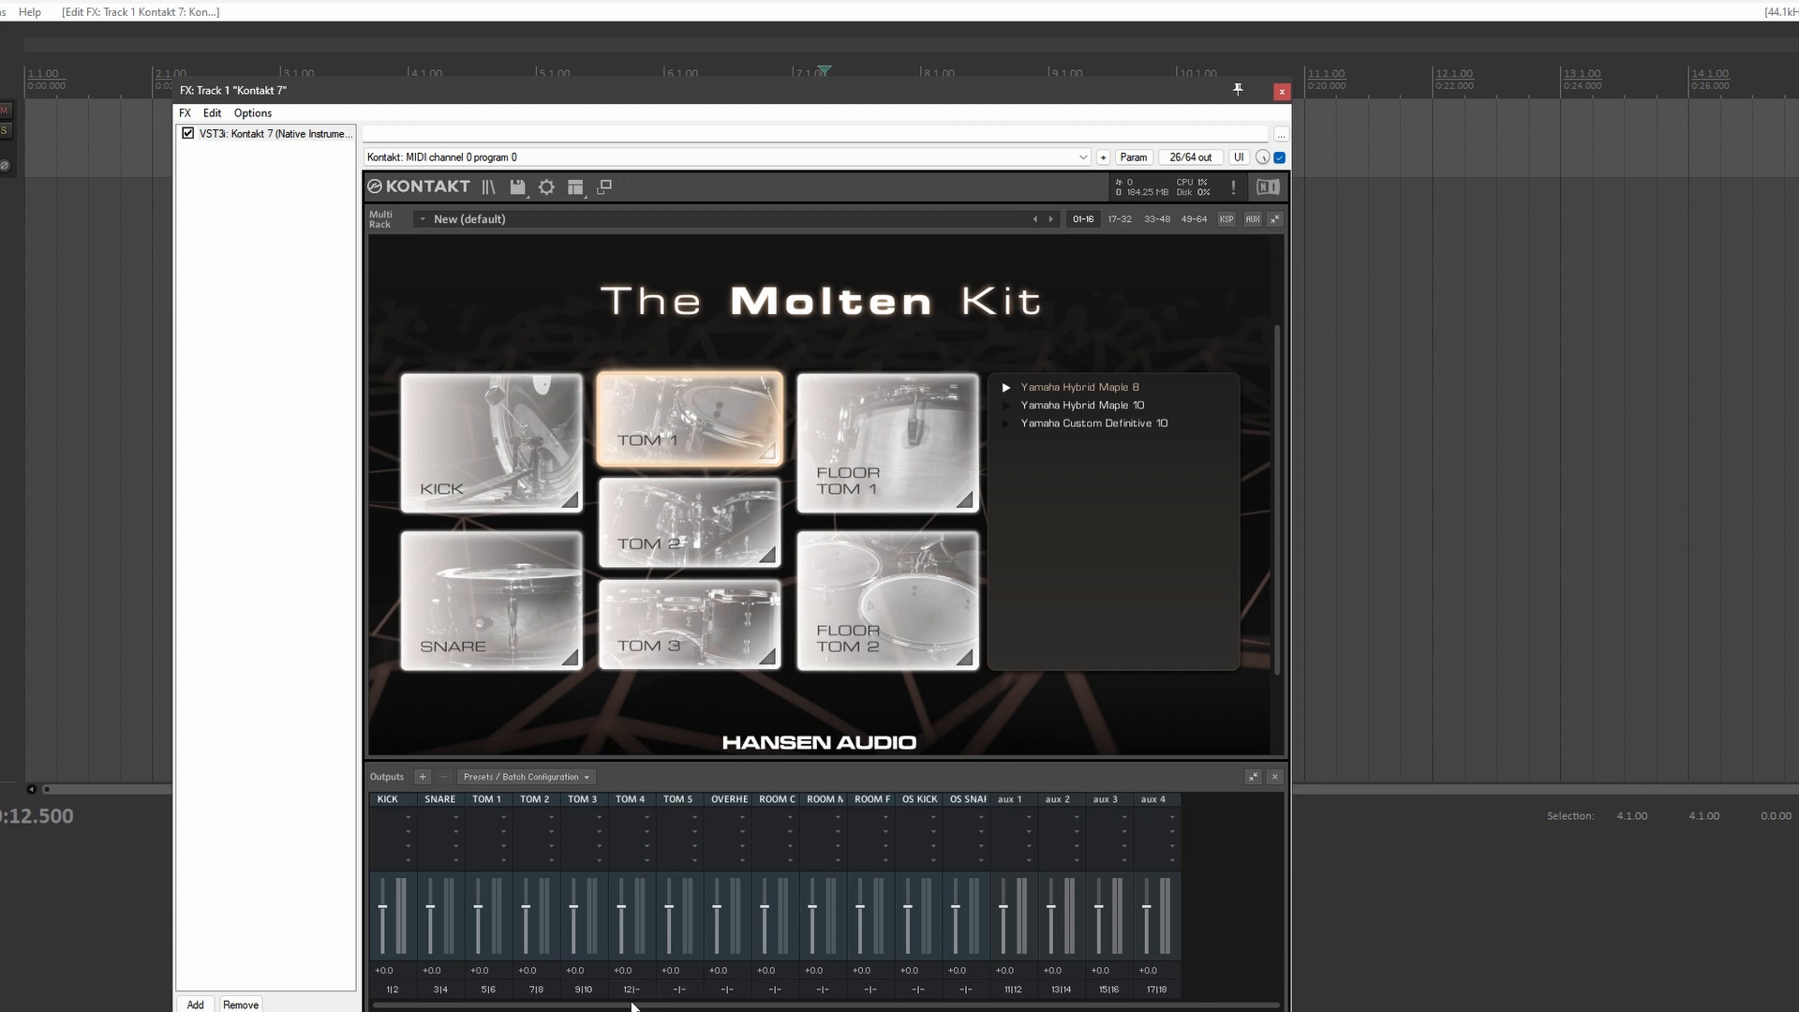
- Correct the TOM 4 output's routing, assigning channel 01 to 11 - KT TOM 4 [1] and channel 02 to 12 - KT TOM 4 [2]
left_click(632, 992)
left_click(830, 546)
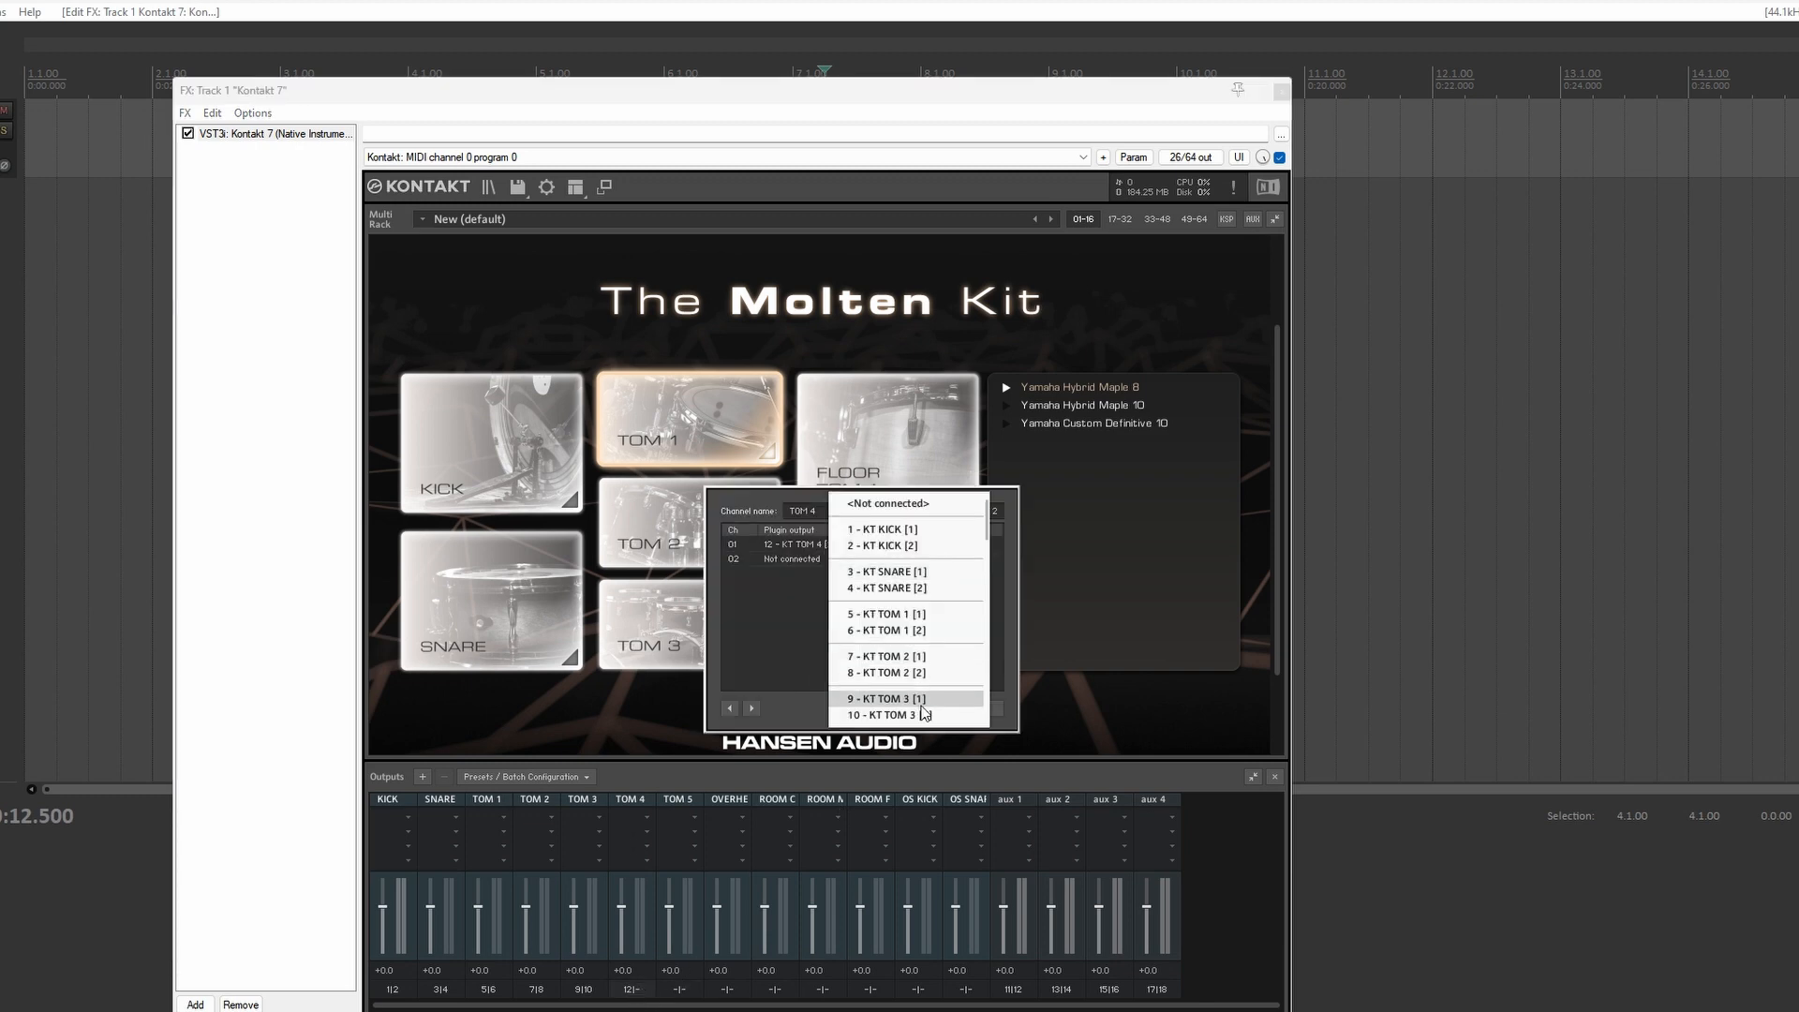
left_click(913, 710)
left_click(811, 559)
scroll(890, 694, "down", 2)
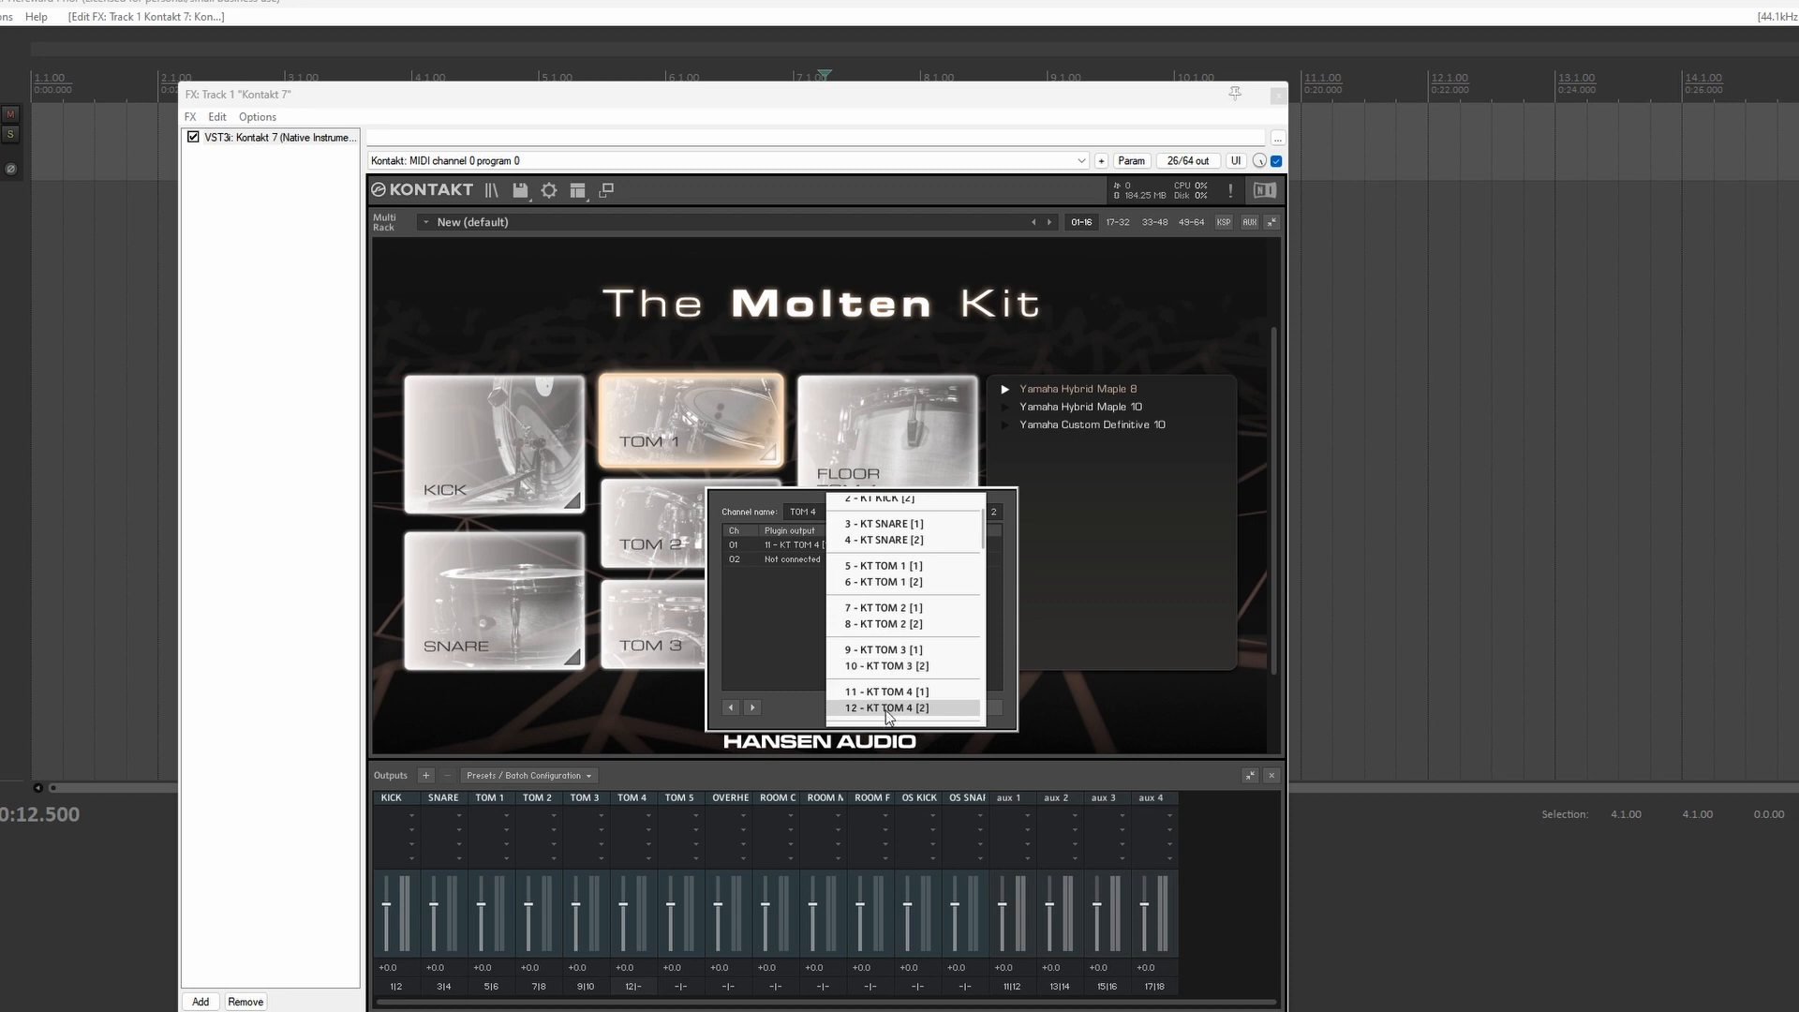
left_click(886, 709)
left_click(967, 708)
- Route the TOM 5 output's two channels to 13 - KT TOM 5 [1] and 14 - KT TOM 5 [2]
left_click(679, 985)
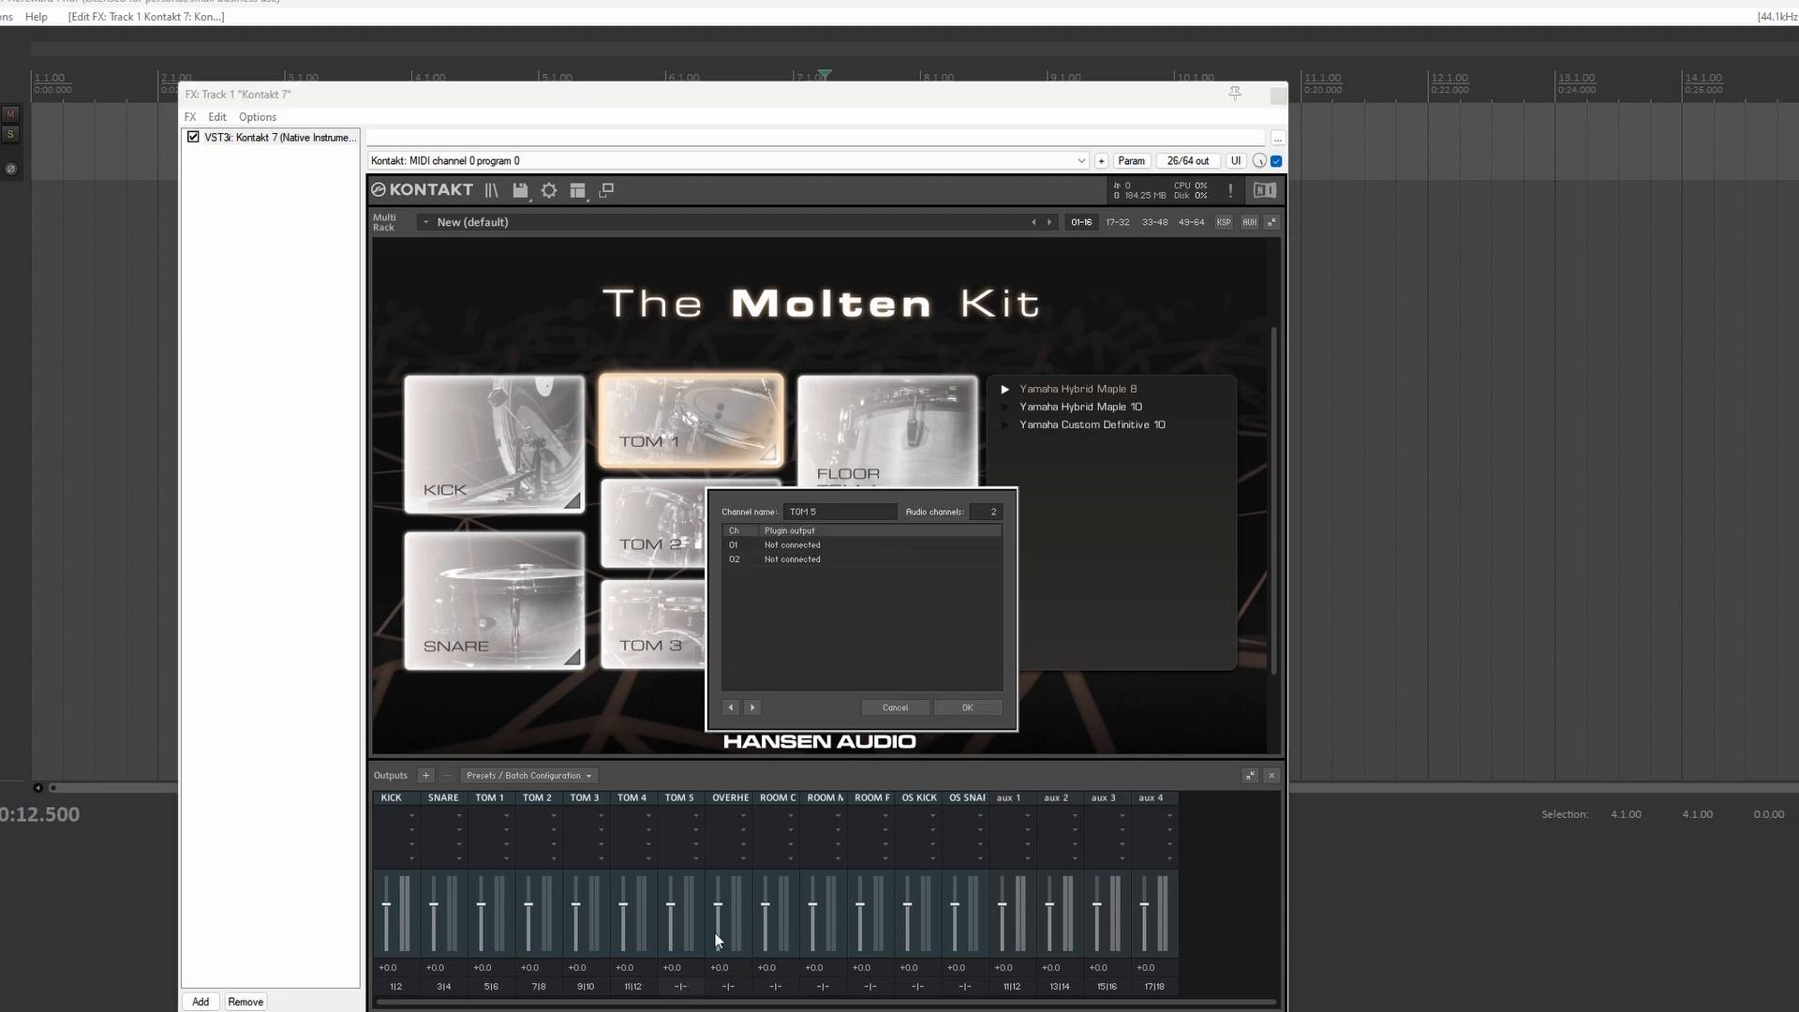
left_click(831, 547)
scroll(886, 675, "down", 2)
left_click(886, 684)
left_click(830, 559)
scroll(884, 667, "down", 2)
left_click(894, 712)
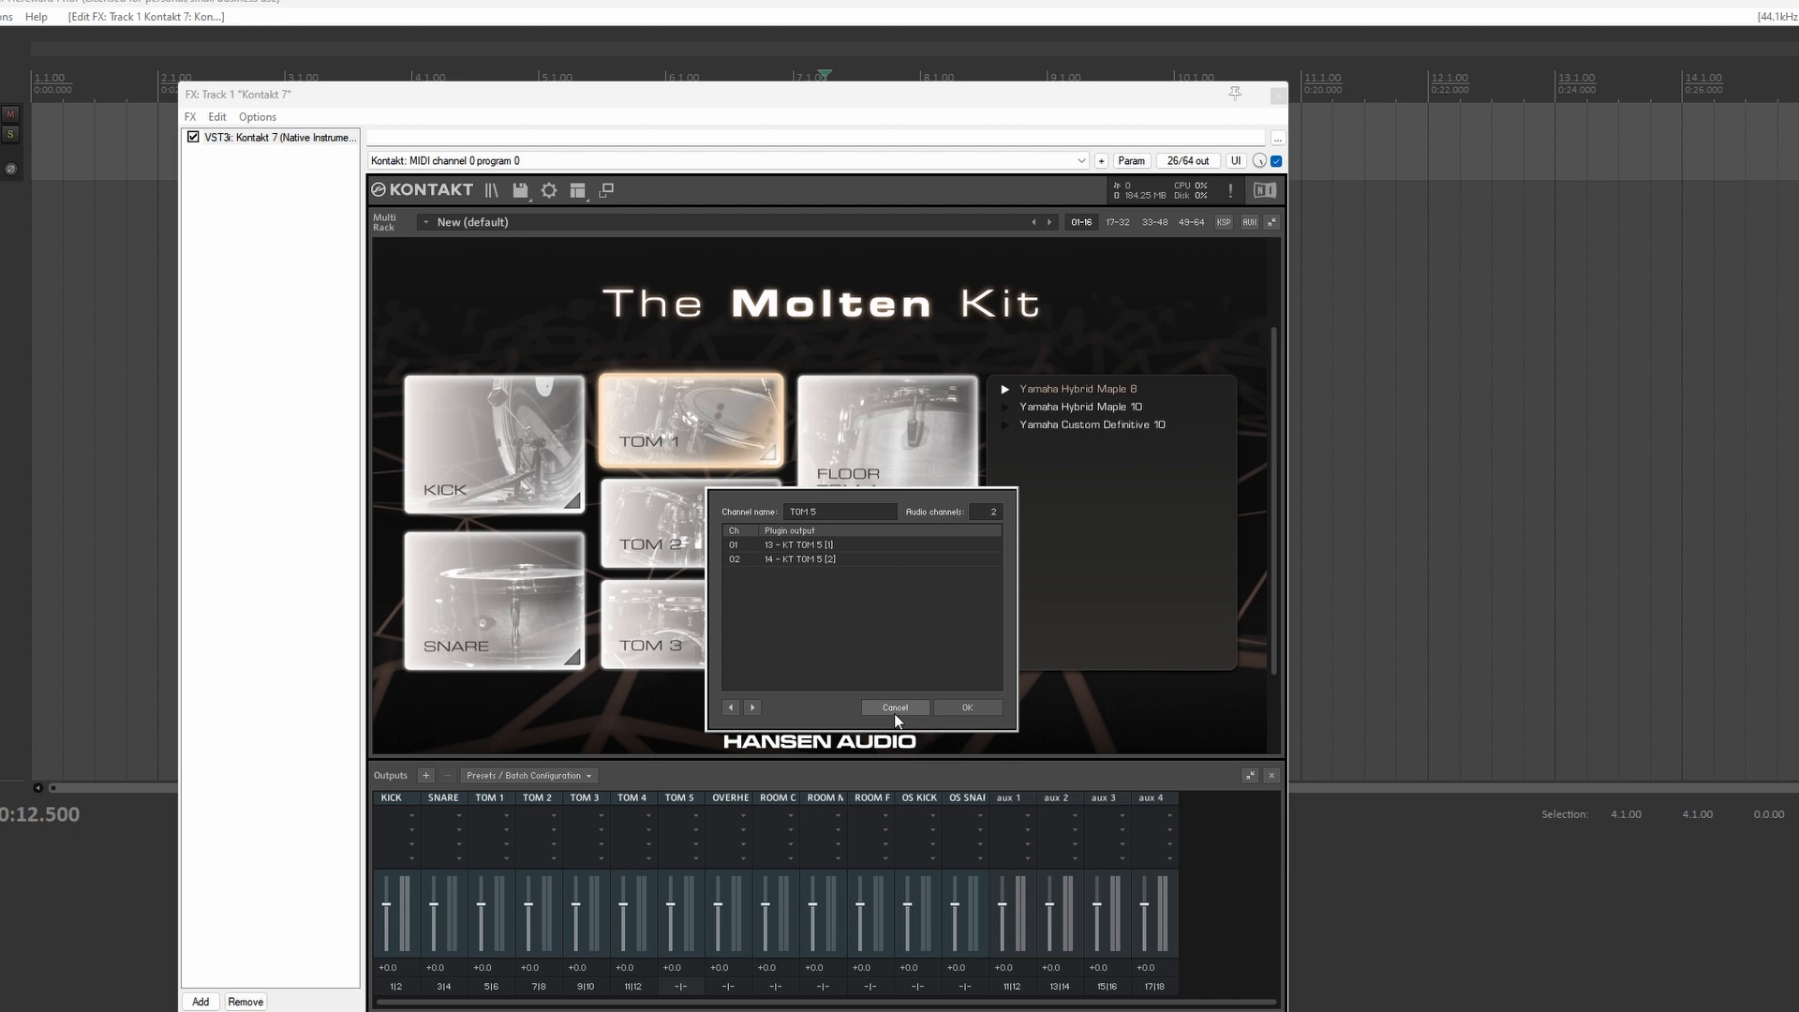
left_click(975, 709)
- Route the OVERHEADS output's two channels to 15 - KT OVERHEADS [1] and 16 - KT OVERHEADS [2]
left_click(729, 986)
left_click(830, 546)
scroll(886, 674, "down", 3)
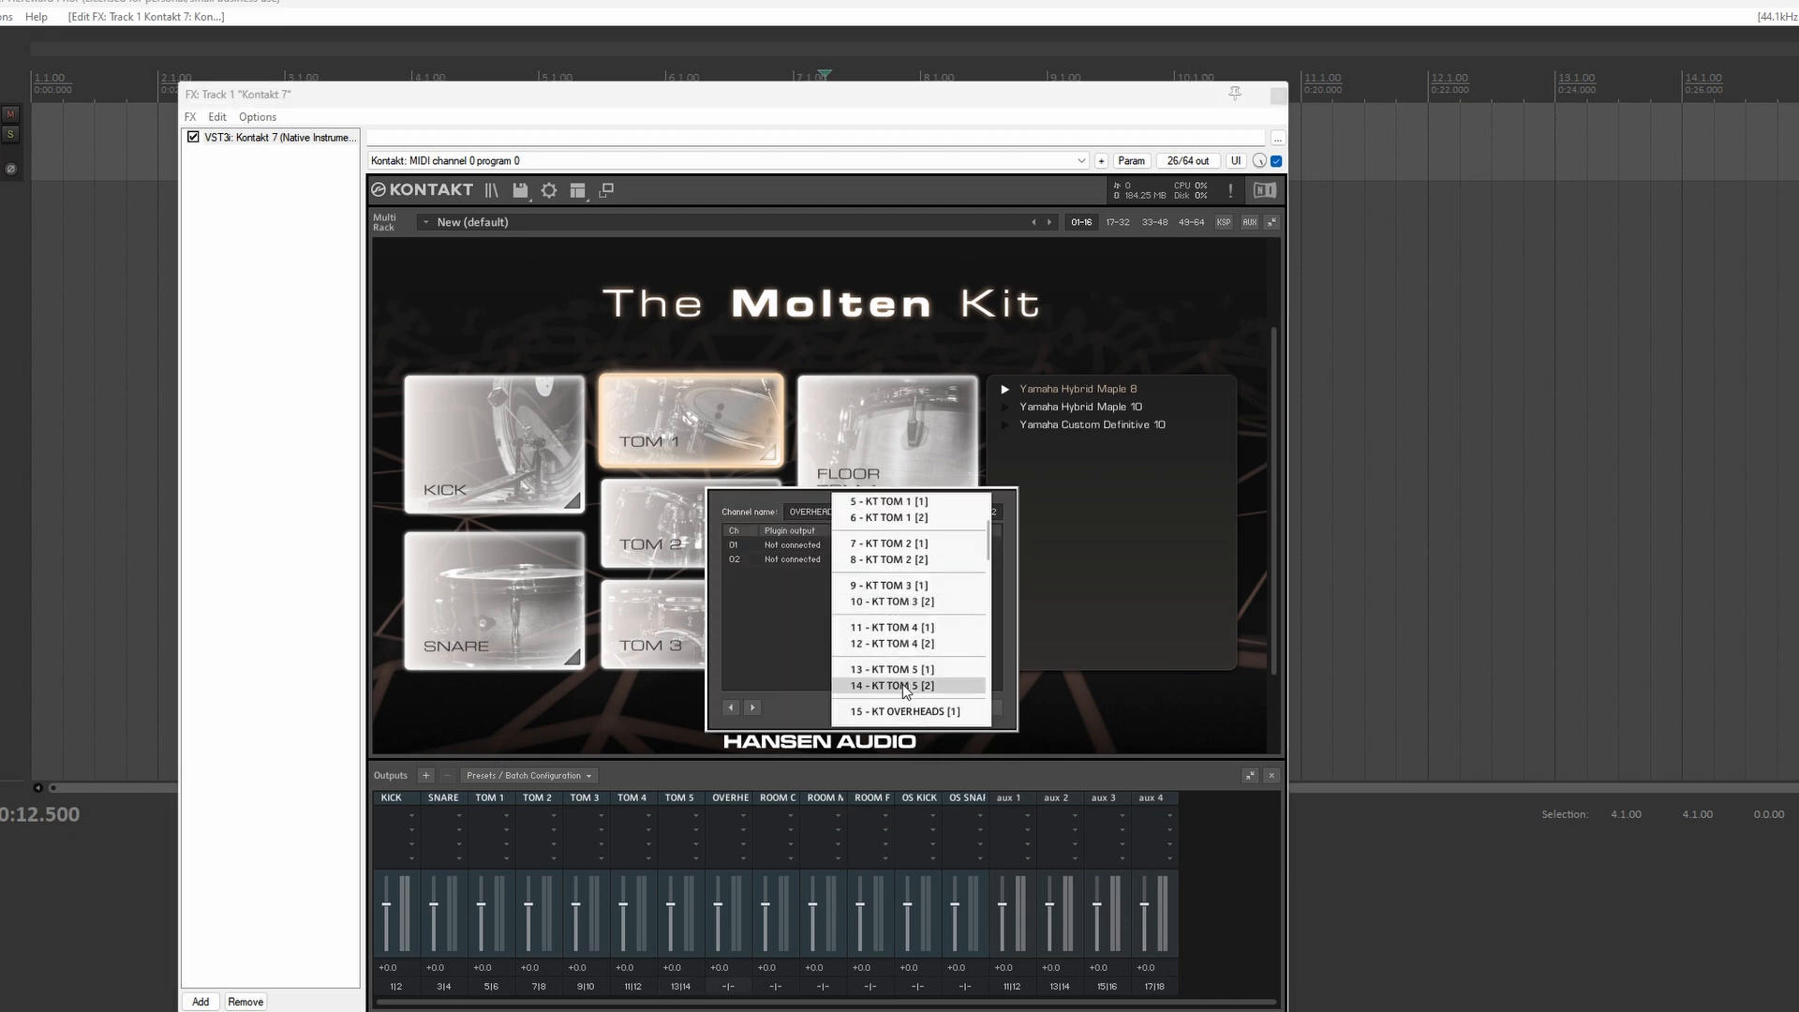
left_click(890, 713)
left_click(831, 559)
scroll(886, 675, "down", 3)
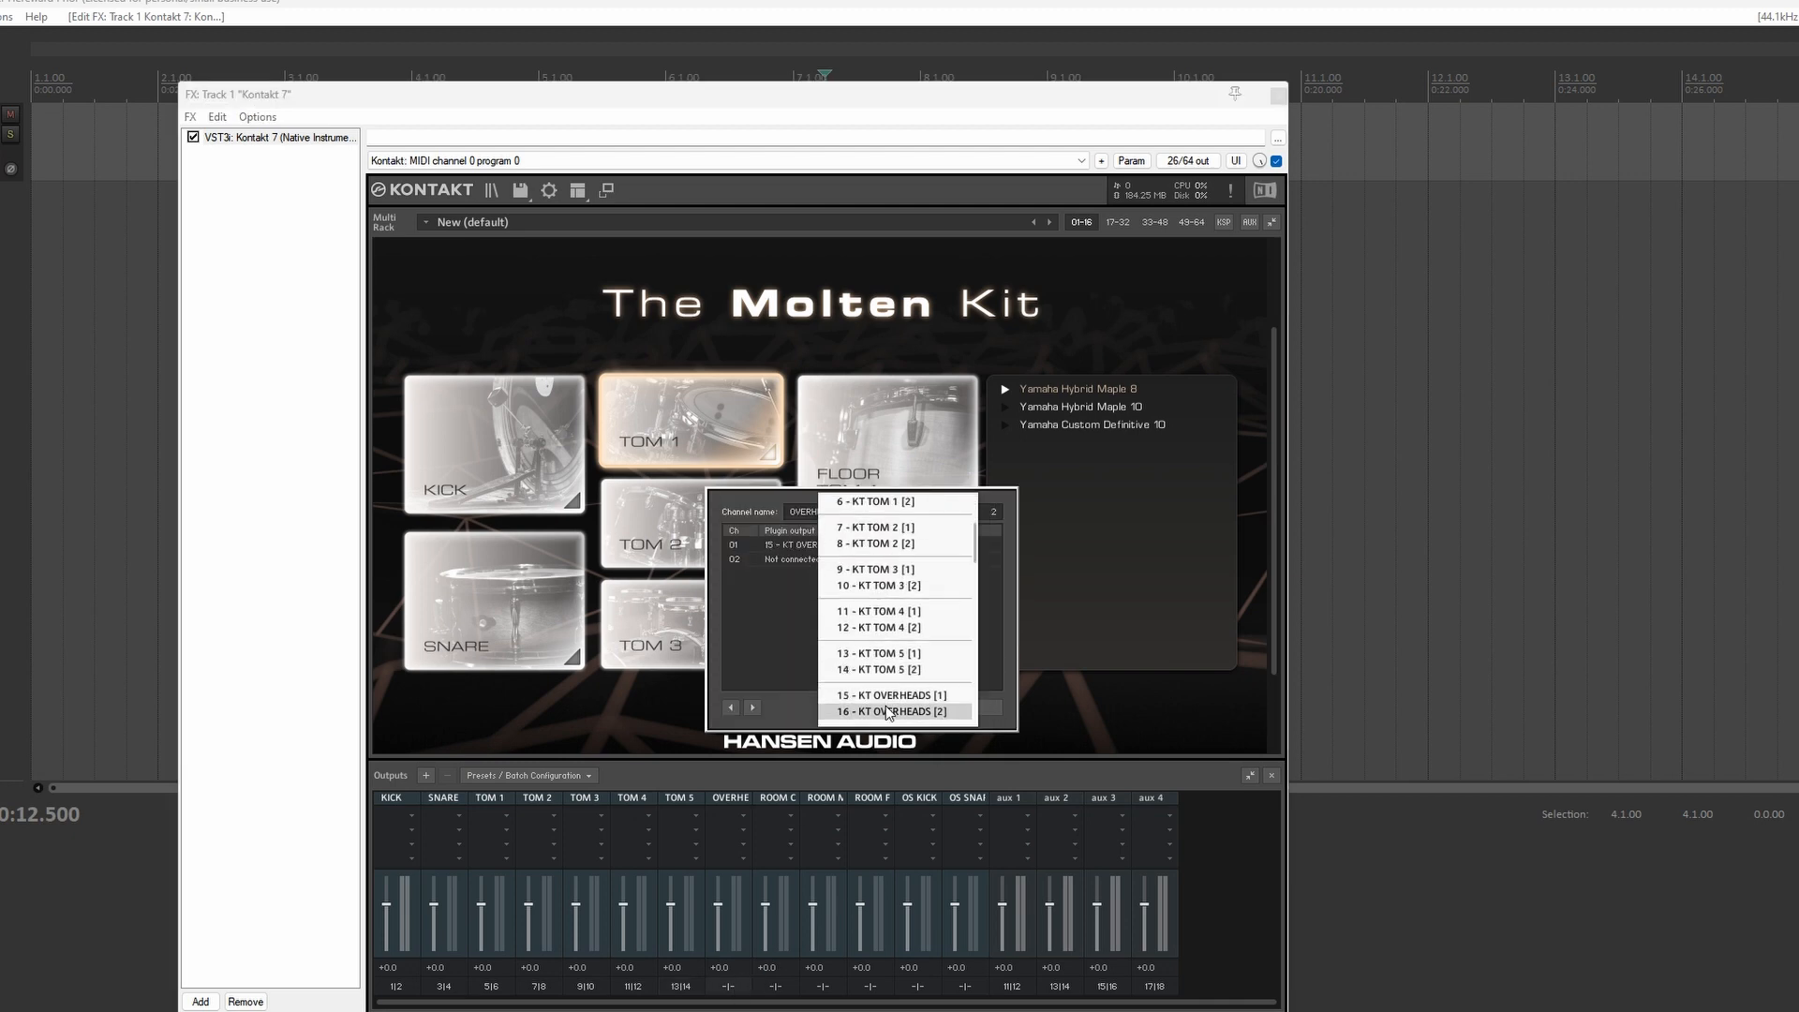
left_click(888, 713)
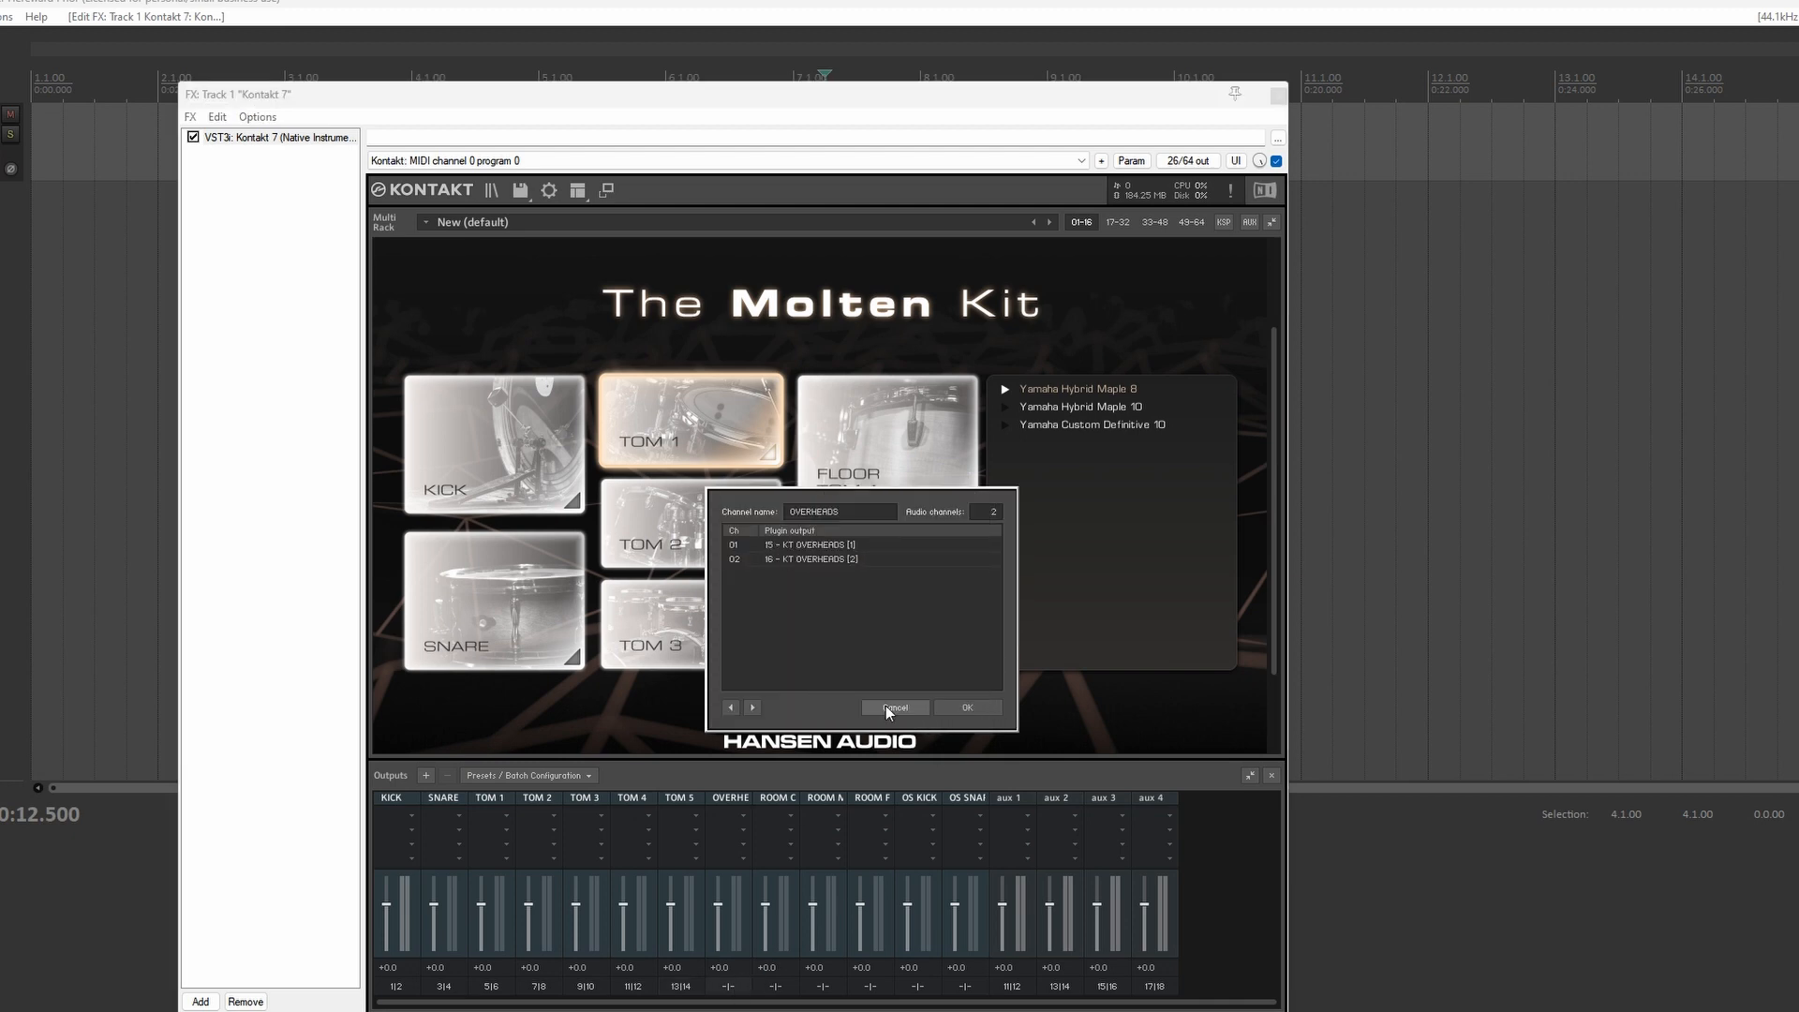
left_click(937, 709)
- Route the ROOM CLOSE output's two channels to 17 - KT ROOM CLOSE [1] and 18 - KT ROOM CLOSE [2]
left_click(776, 986)
left_click(837, 559)
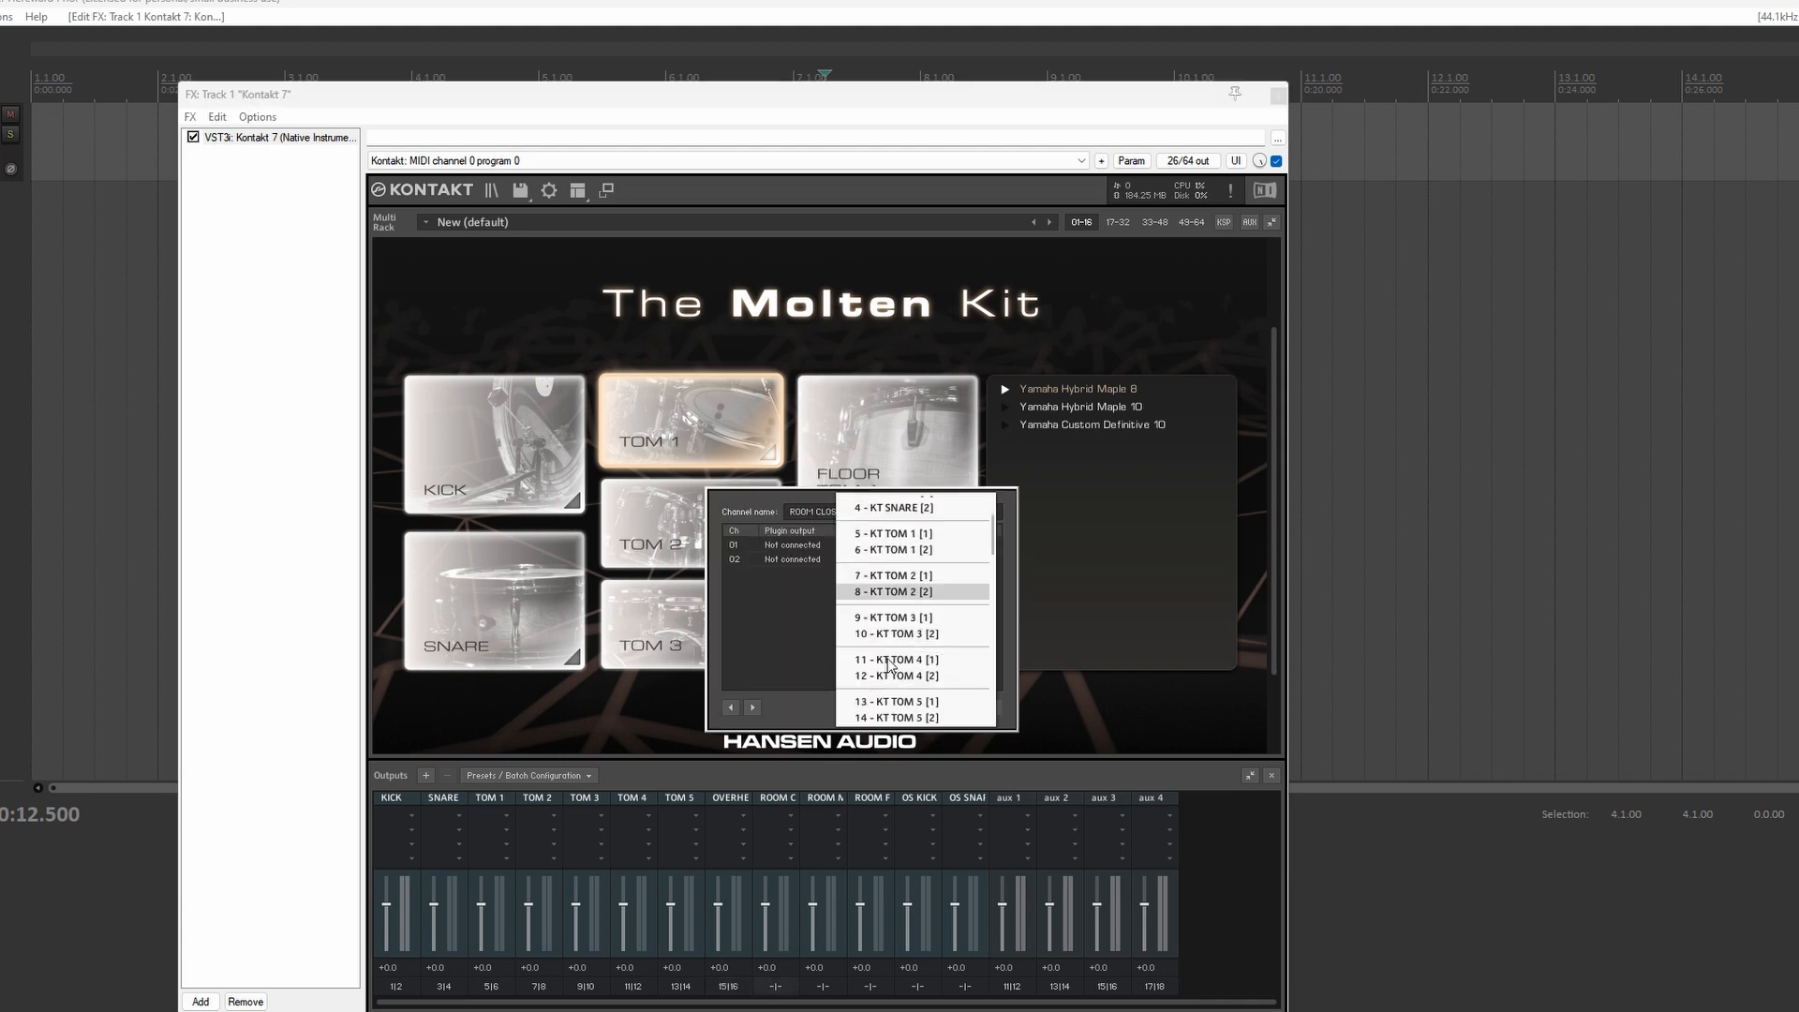
scroll(895, 674, "down", 3)
left_click(902, 709)
left_click(830, 560)
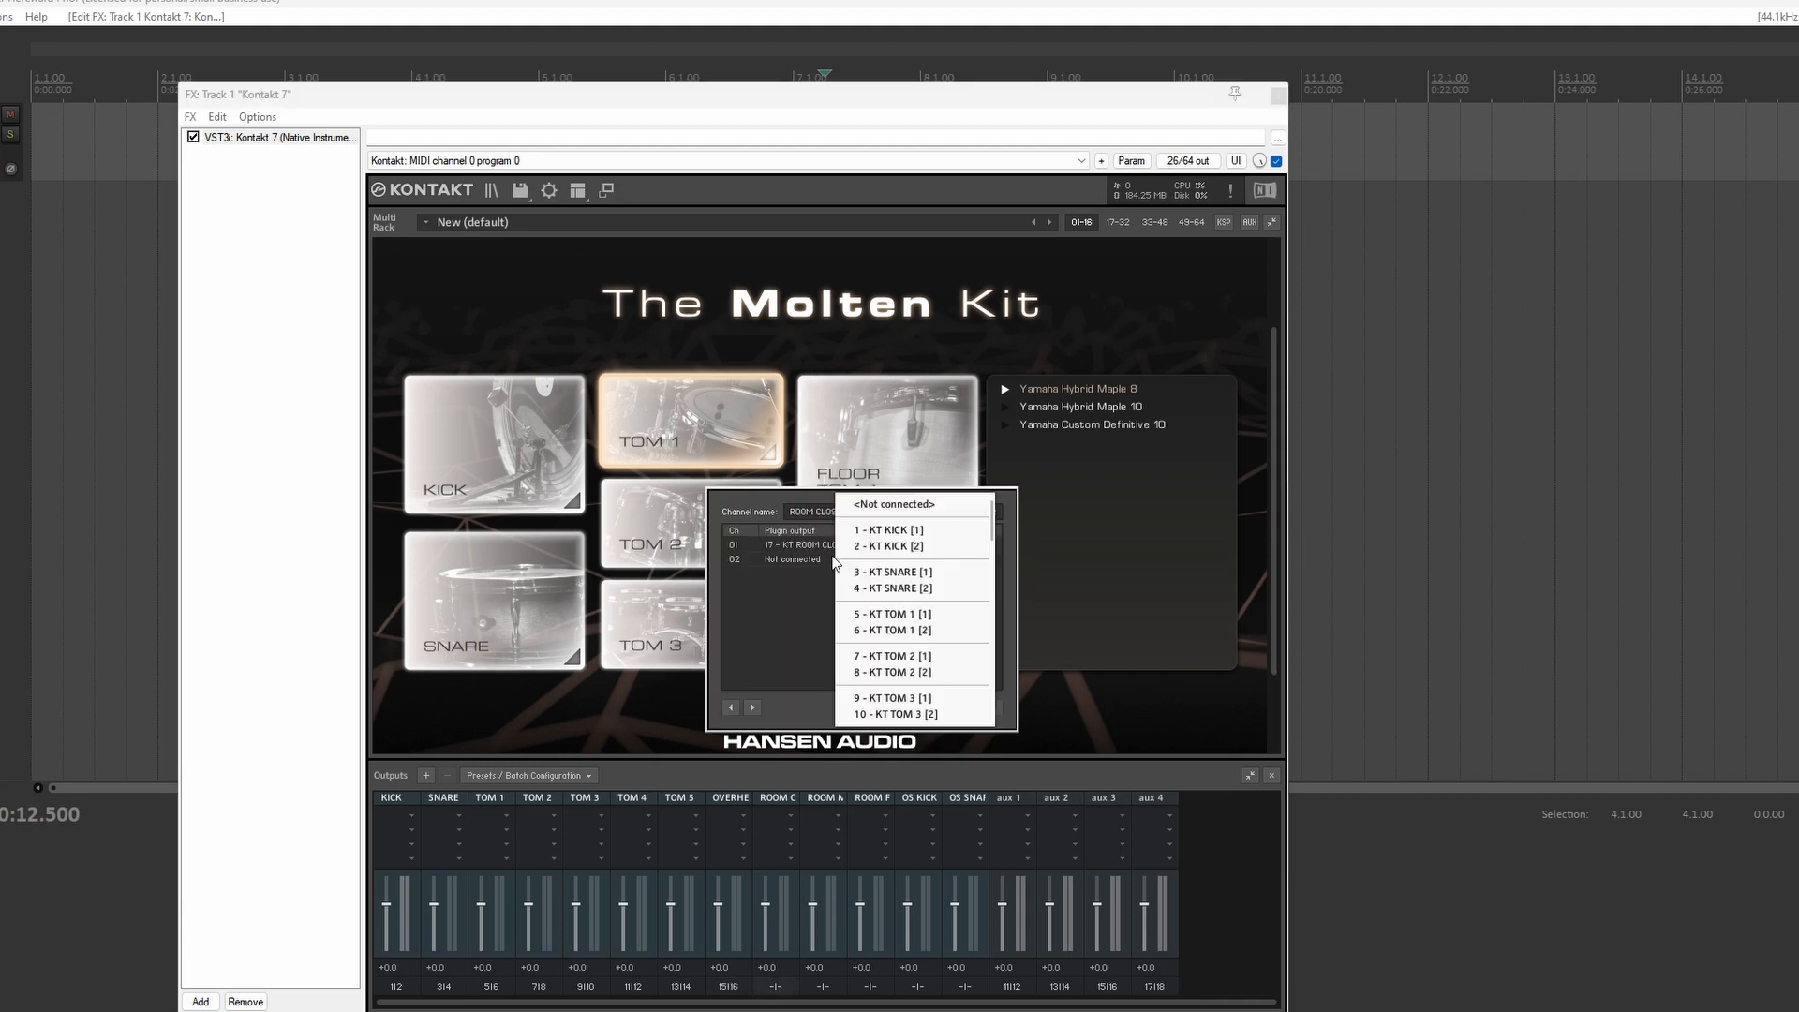
scroll(890, 675, "down", 5)
left_click(890, 715)
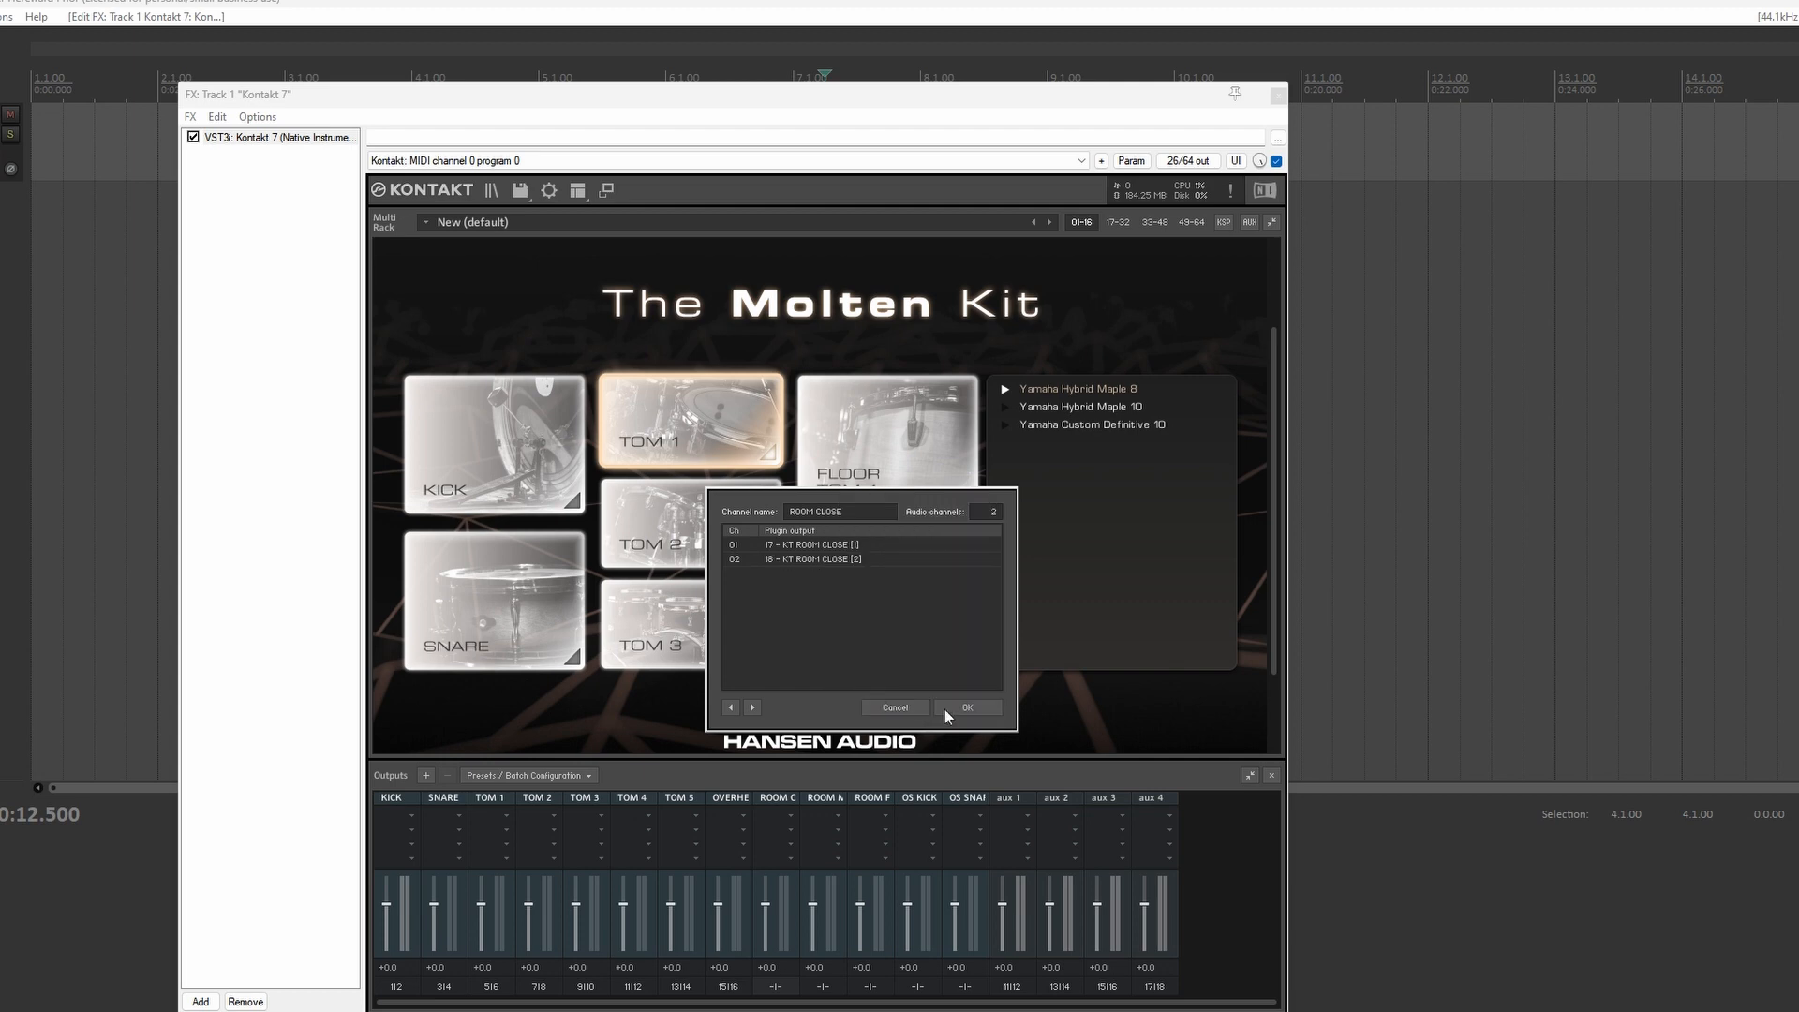
left_click(968, 708)
- Route the ROOM MED output's two channels to 19 - KT ROOM MED [1] and 20 - KT ROOM MED [2]
left_click(827, 986)
left_click(814, 547)
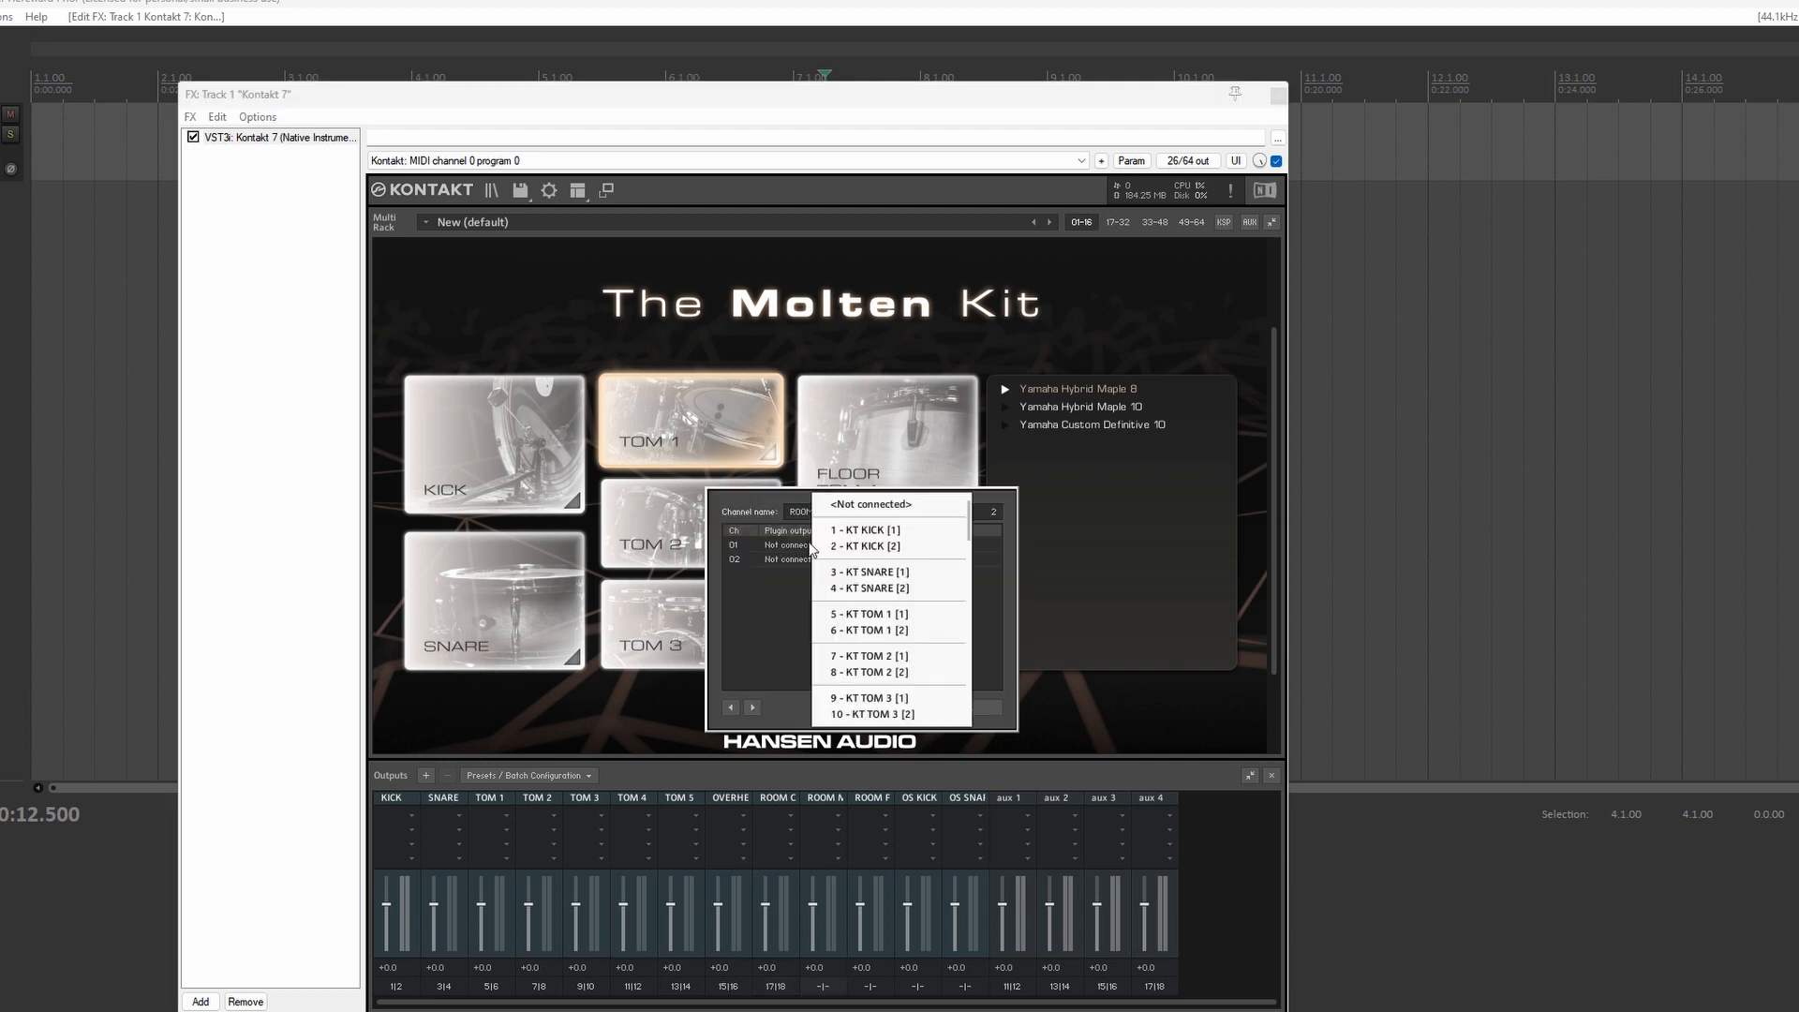
scroll(863, 693, "down", 4)
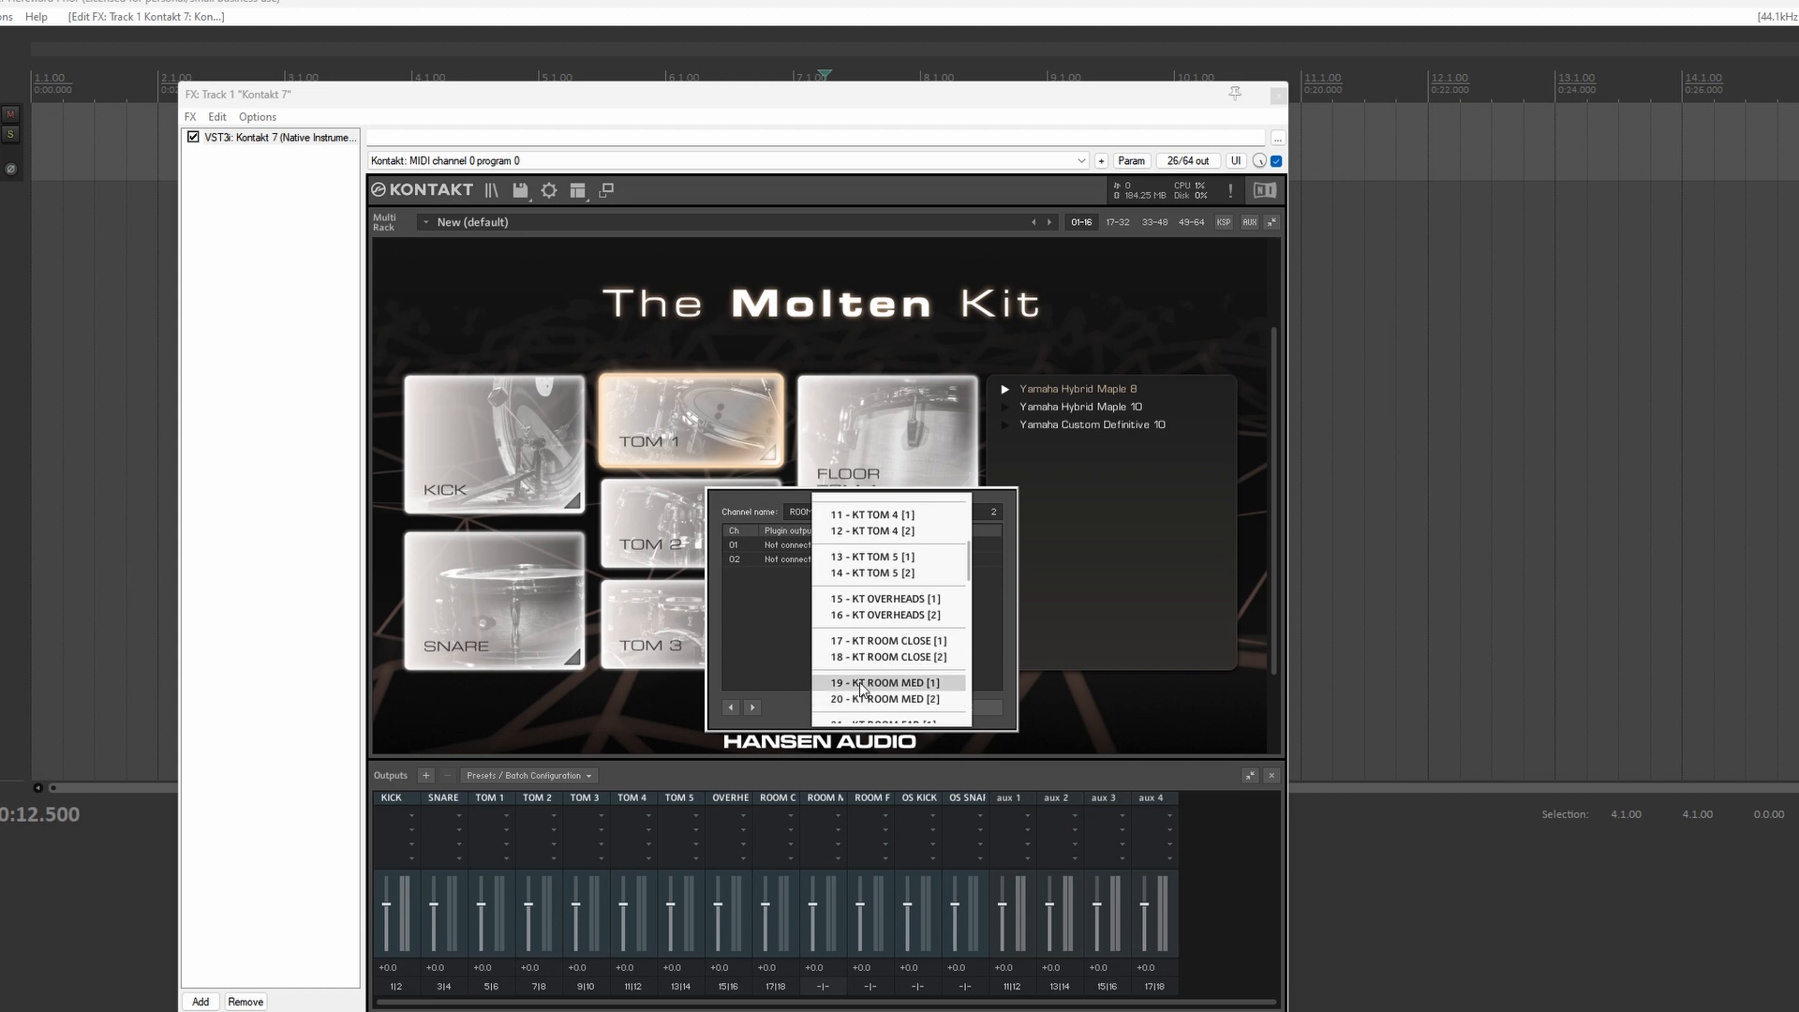
left_click(863, 682)
left_click(825, 559)
scroll(885, 693, "down", 4)
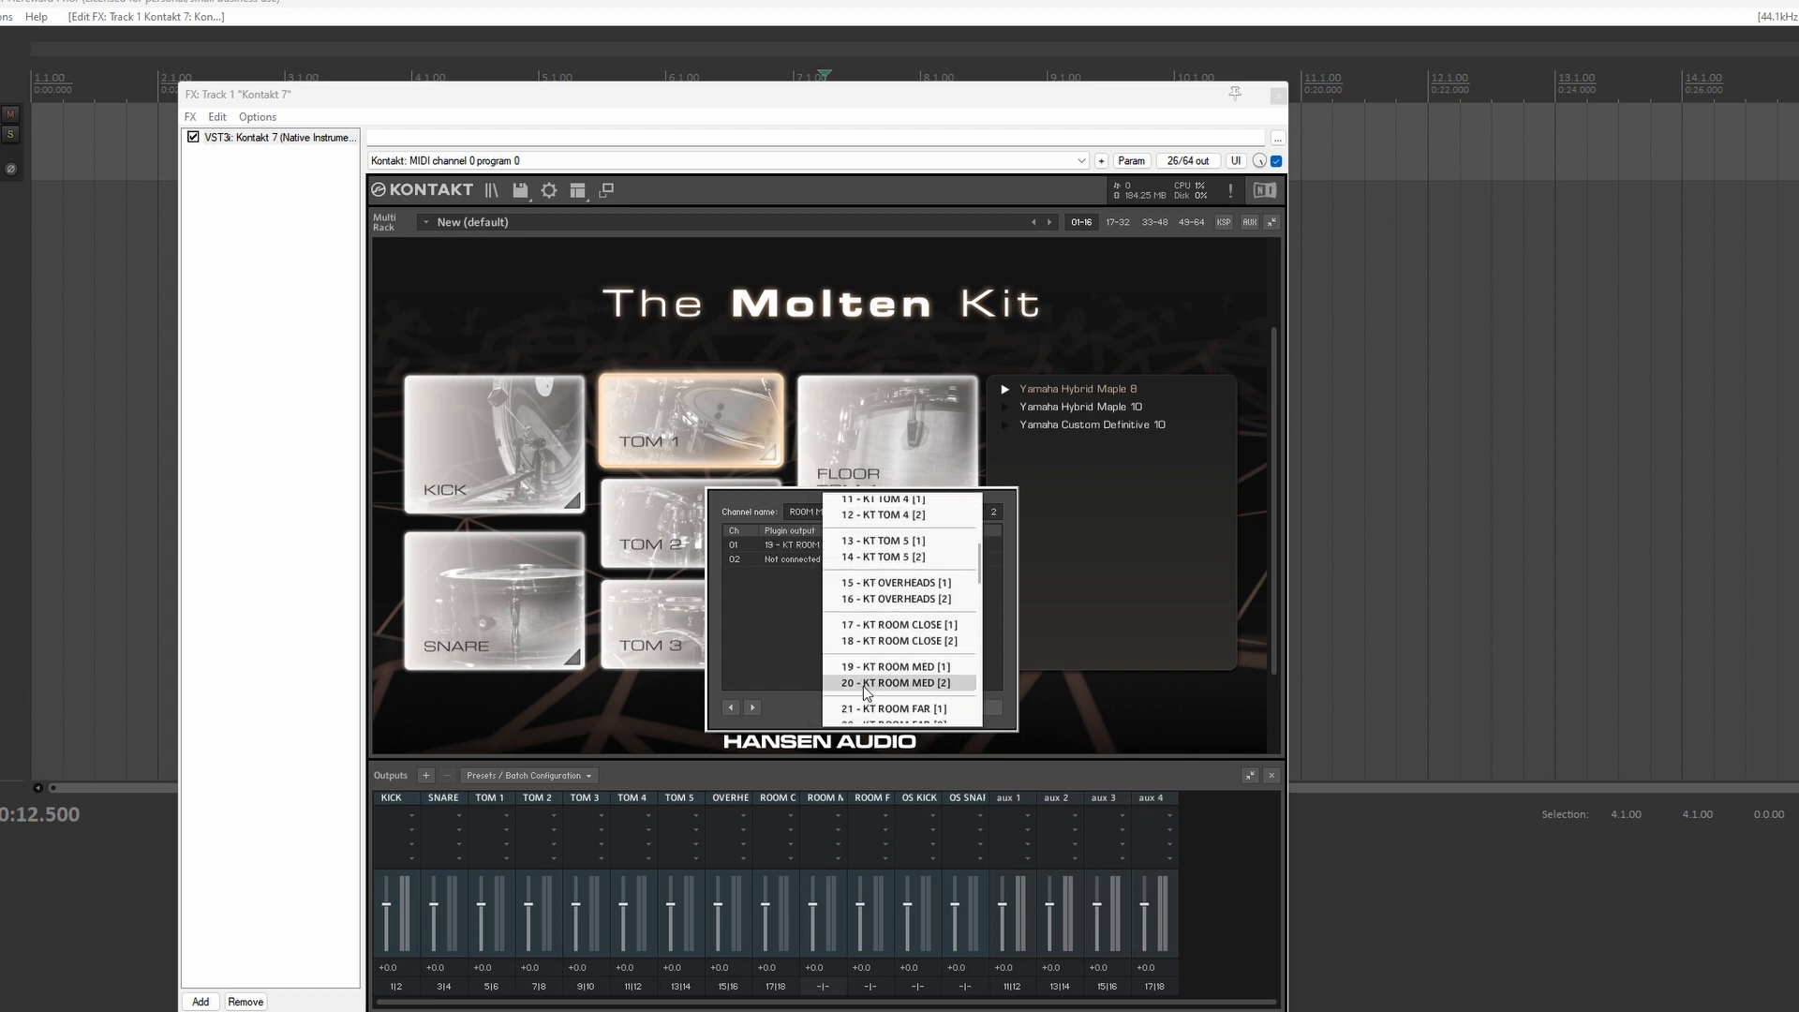
left_click(863, 684)
left_click(967, 709)
- Route the ROOM FAR output's two channels to 21 - KT ROOM FAR [1] and 22 - KT ROOM FAR [2]
left_click(883, 992)
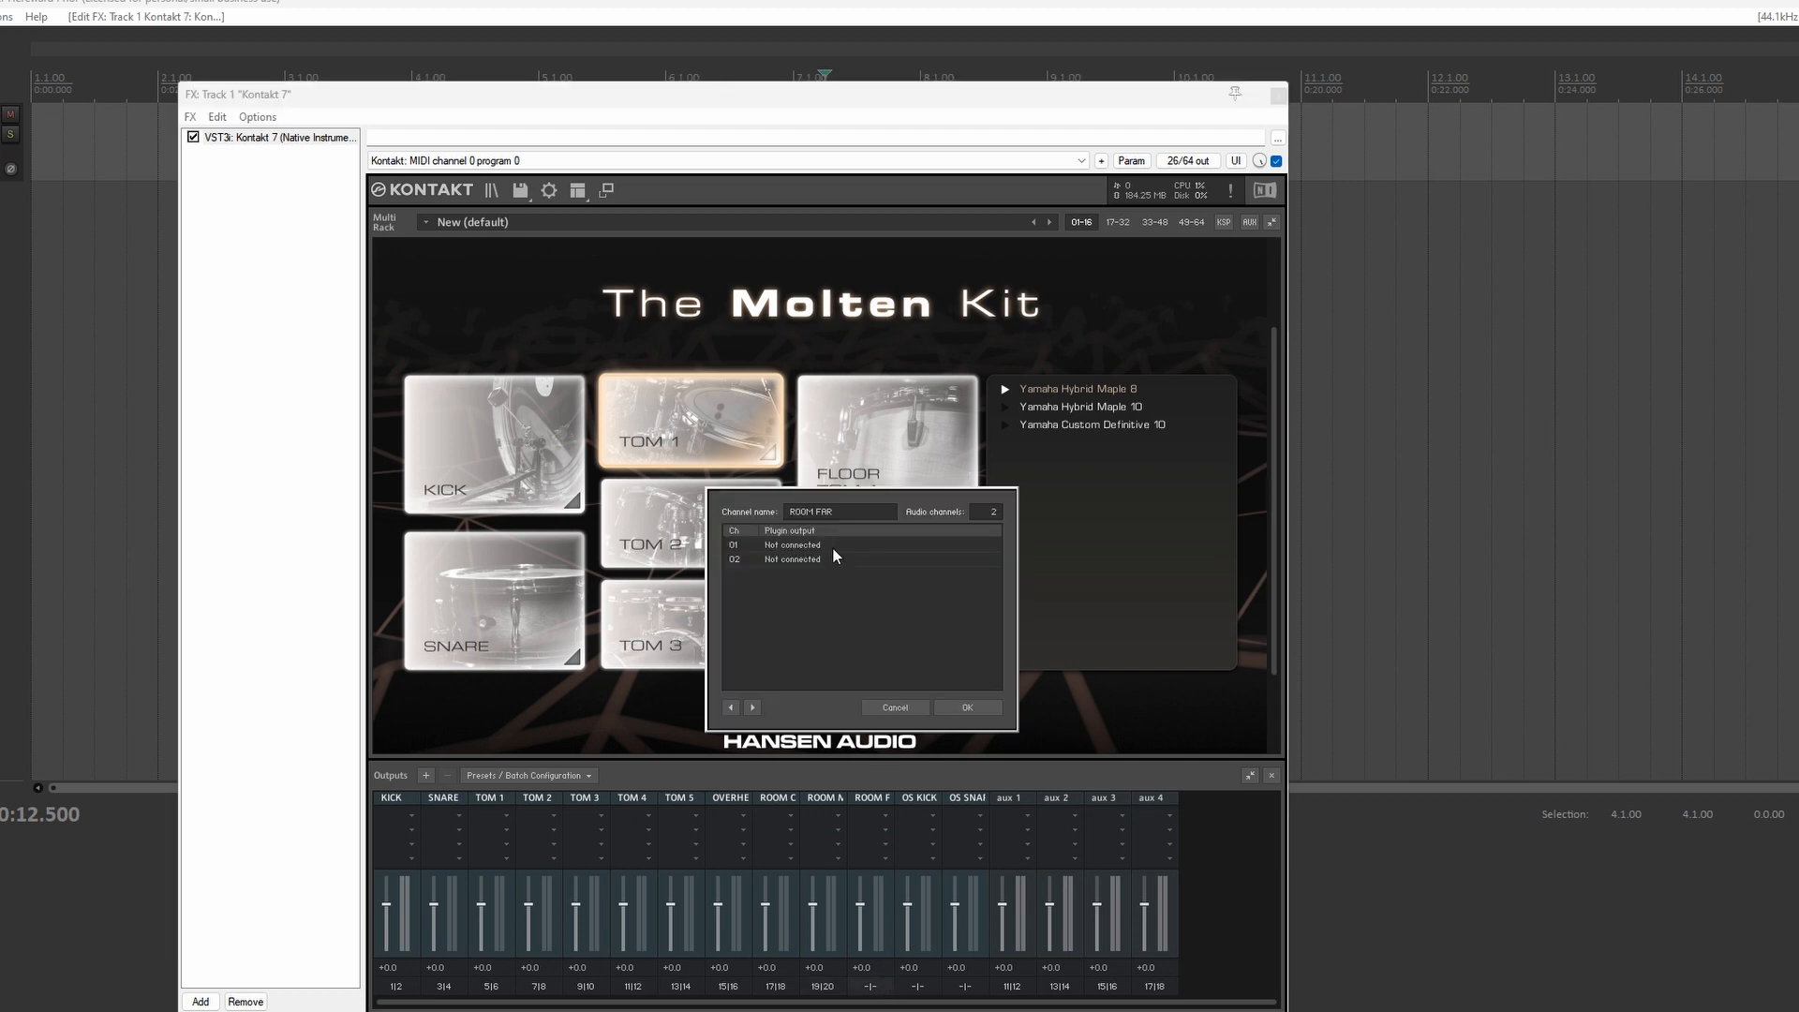
left_click(833, 547)
scroll(884, 694, "down", 4)
scroll(881, 698, "down", 1)
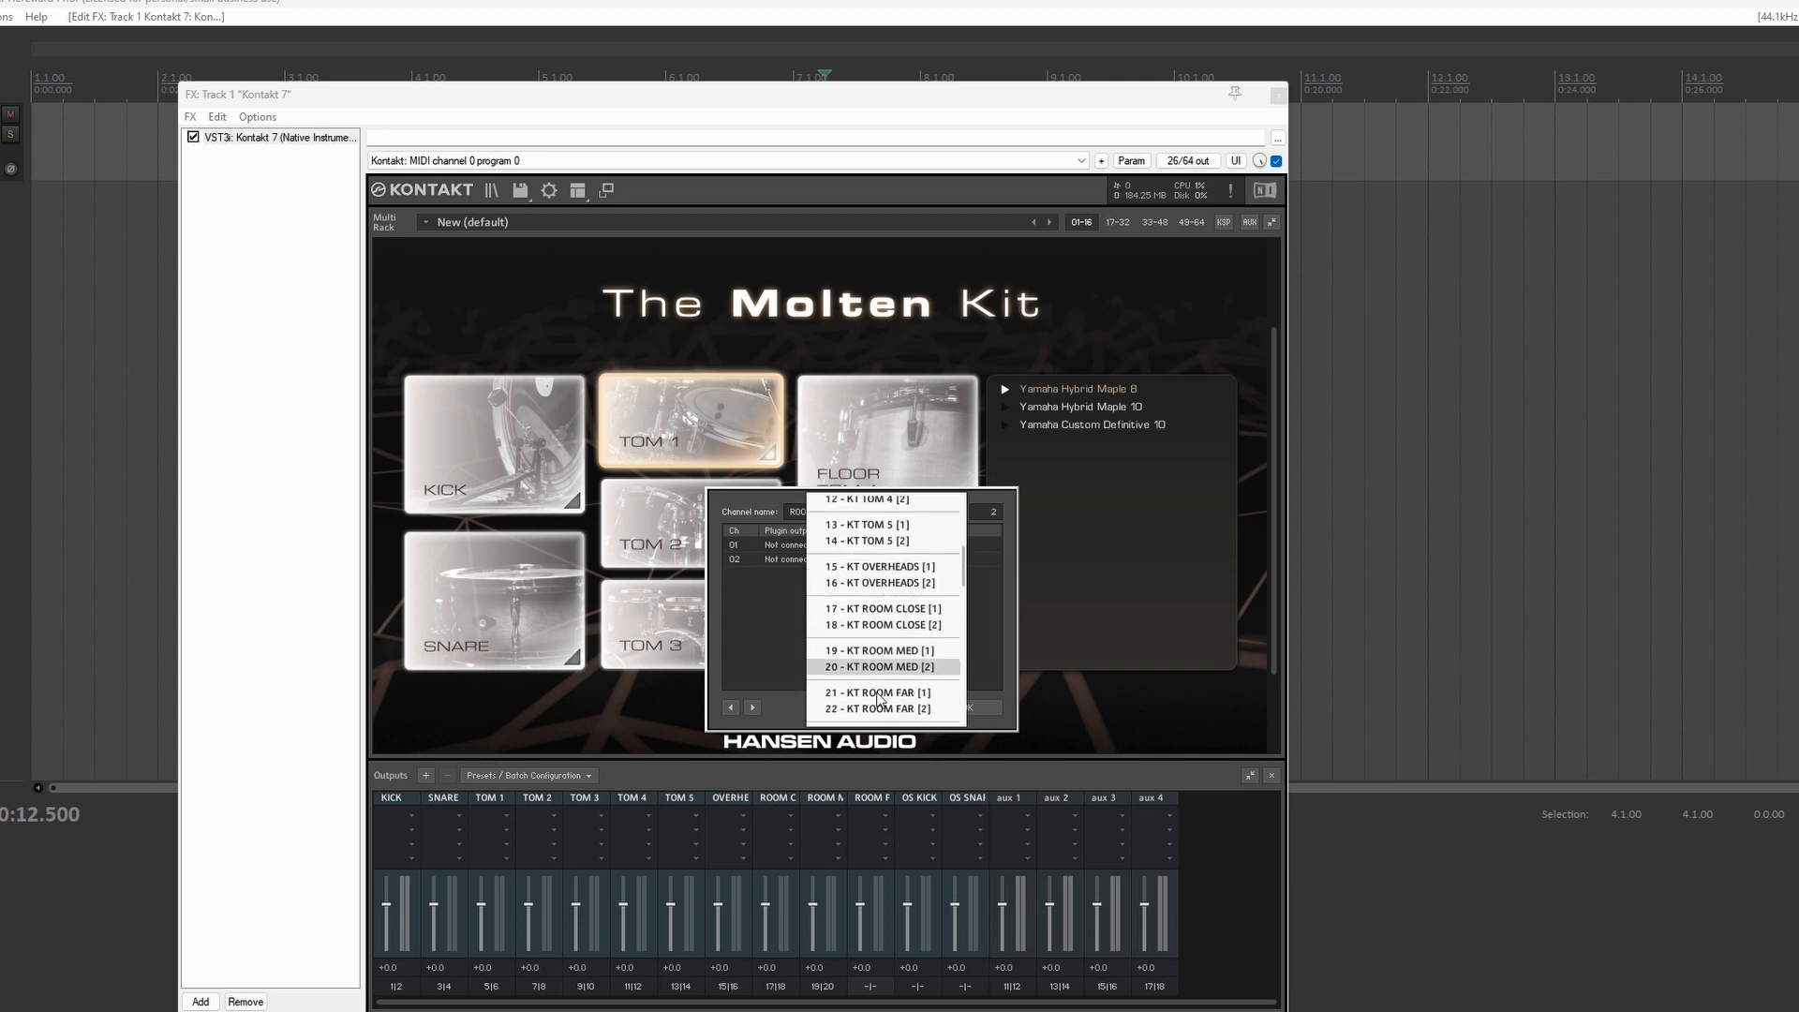
left_click(881, 698)
left_click(824, 560)
scroll(923, 701, "down", 2)
scroll(923, 701, "down", 3)
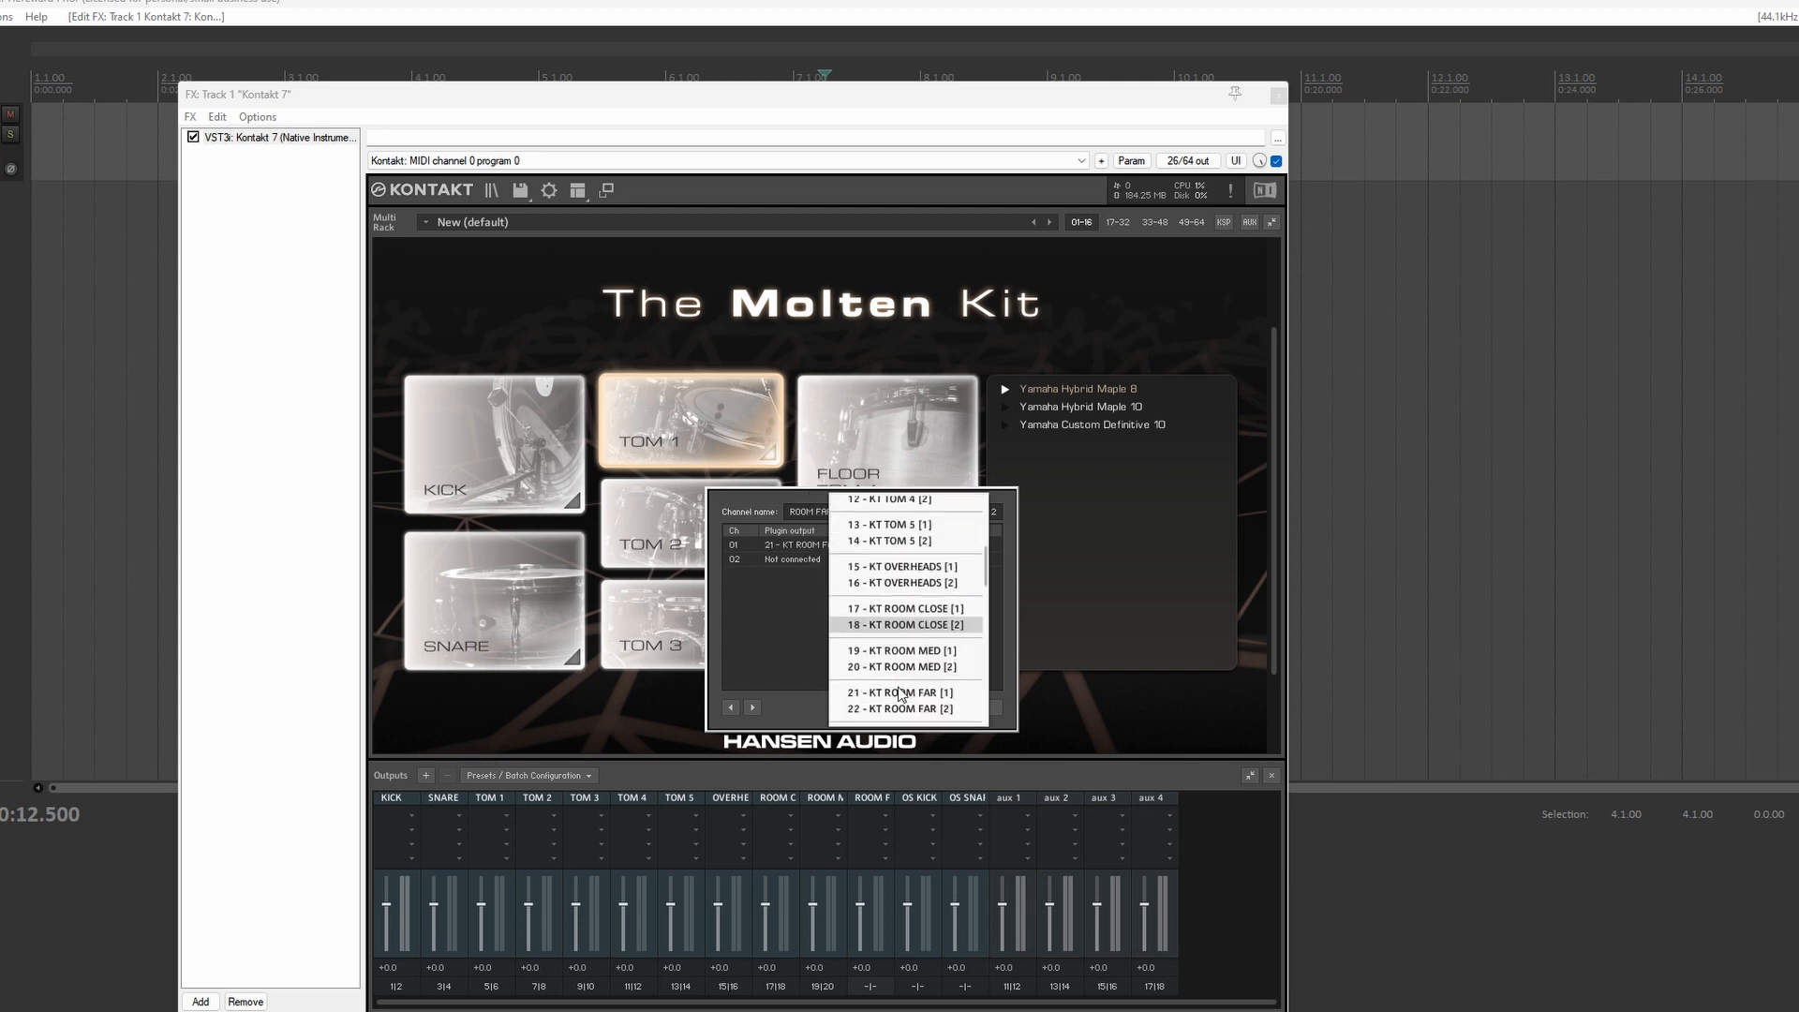
left_click(899, 694)
left_click(968, 709)
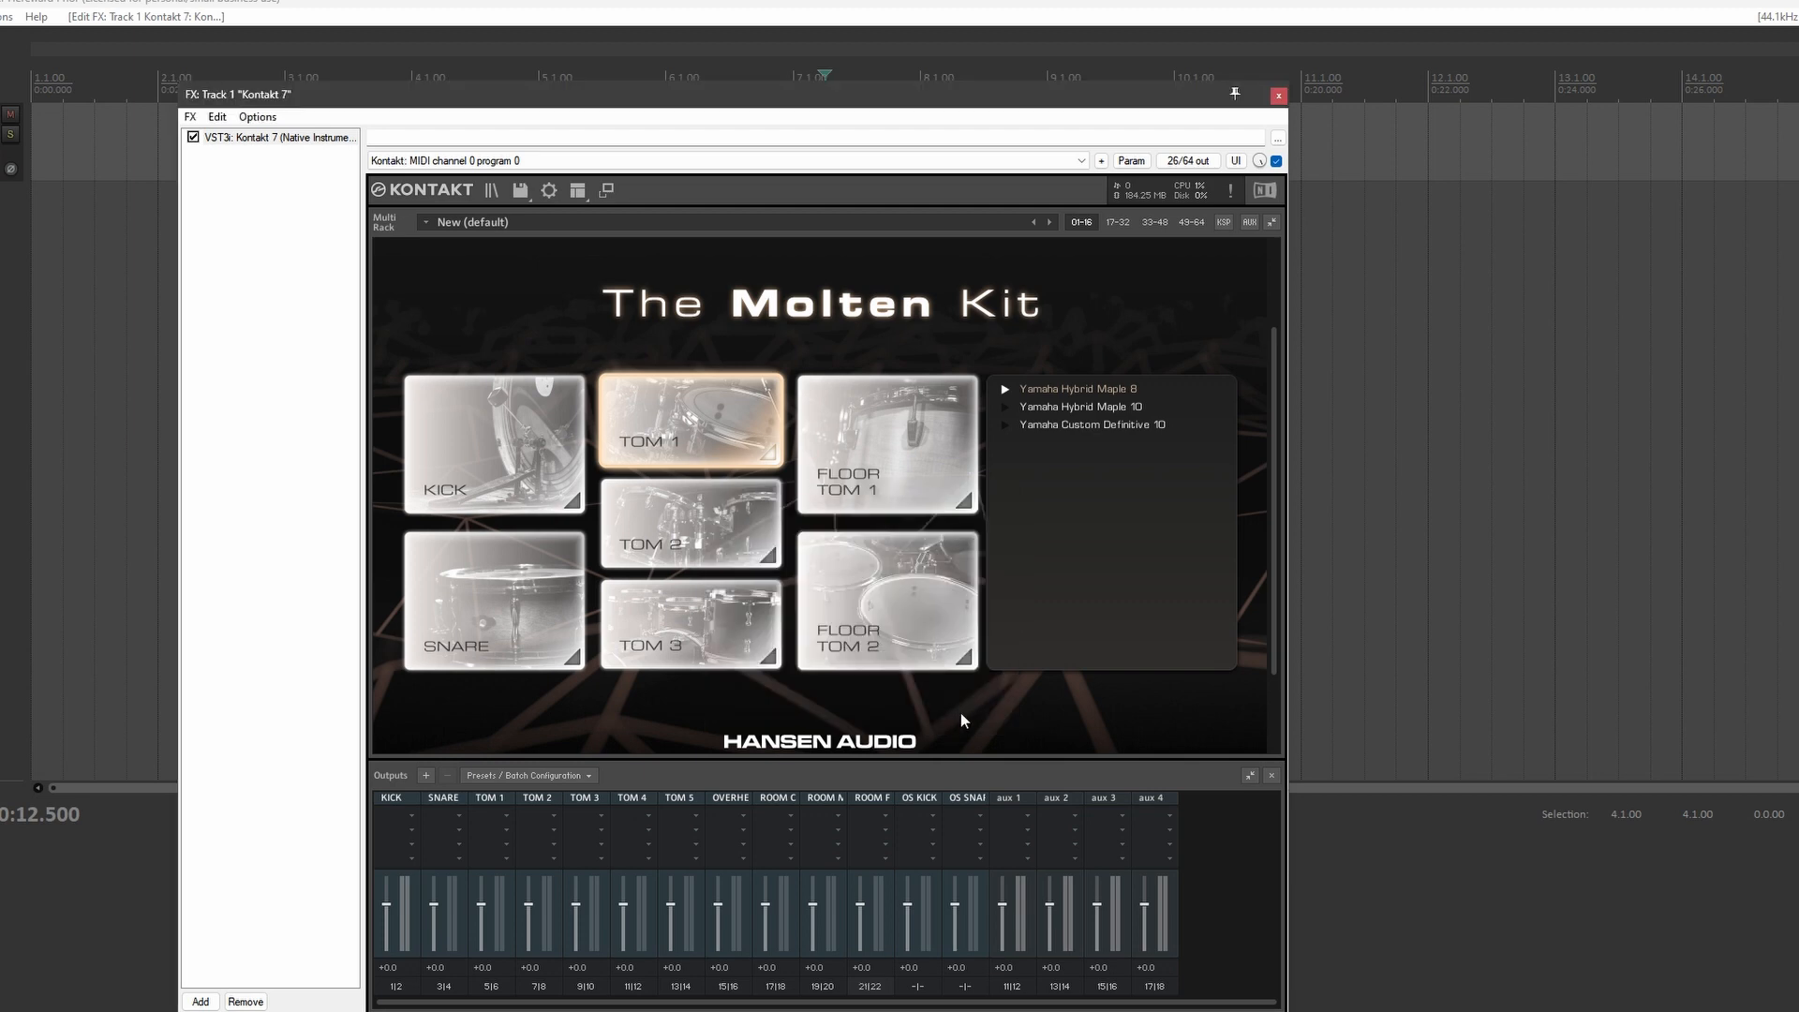
- Route the OS KICK output's two channels to 23 - KT OS KICK [1] and 24 - KT OS KICK [2]
left_click(918, 986)
left_click(825, 545)
scroll(888, 666, "down", 3)
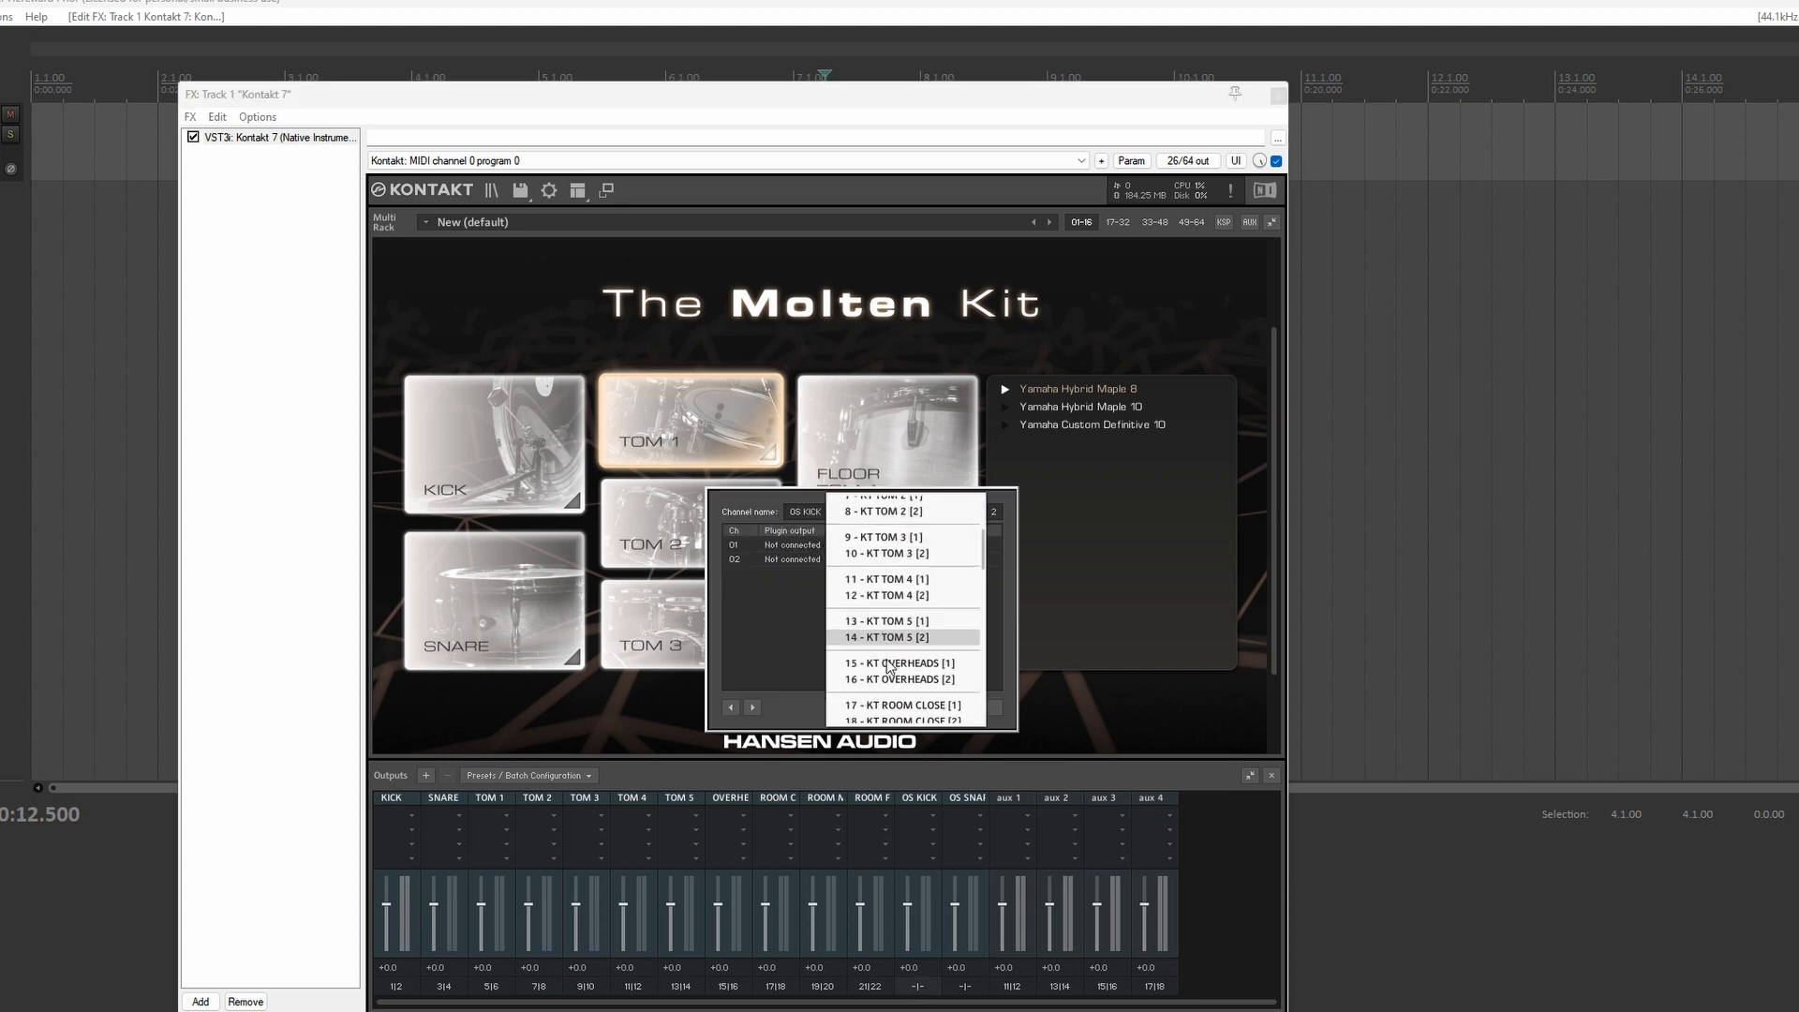
scroll(889, 665, "down", 2)
left_click(857, 644)
left_click(813, 558)
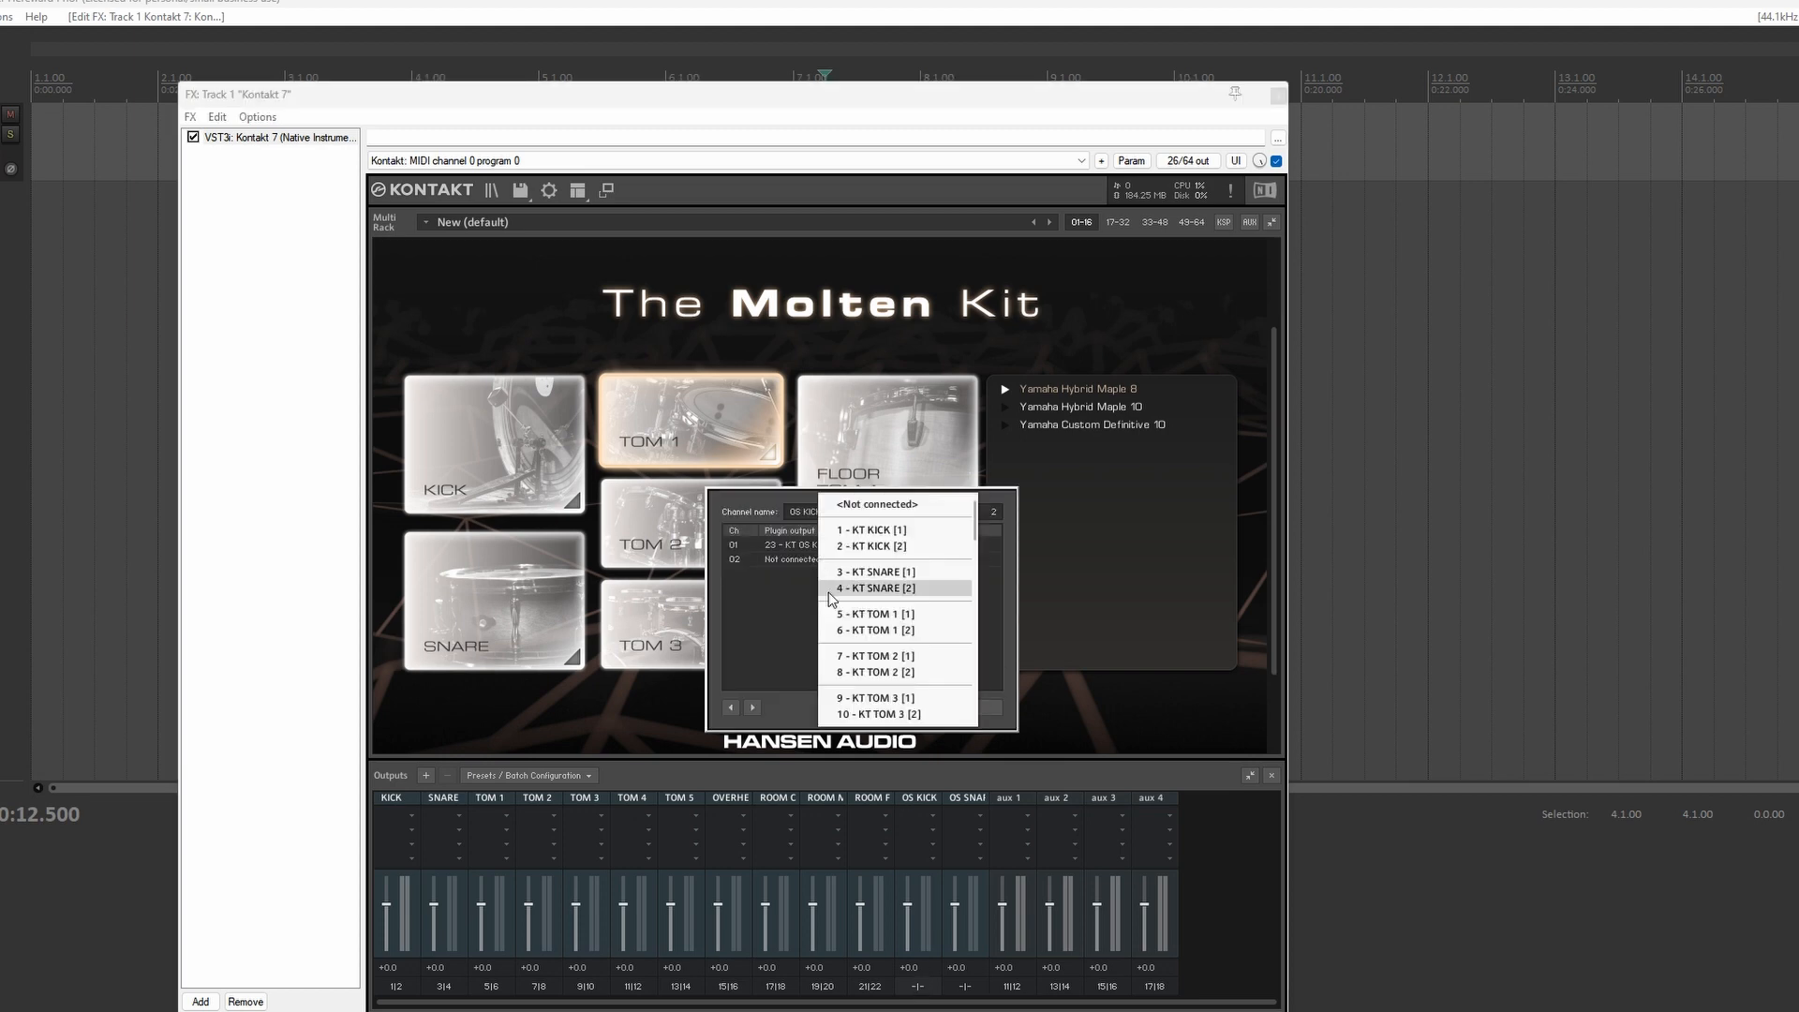
scroll(888, 684, "down", 3)
scroll(889, 684, "down", 3)
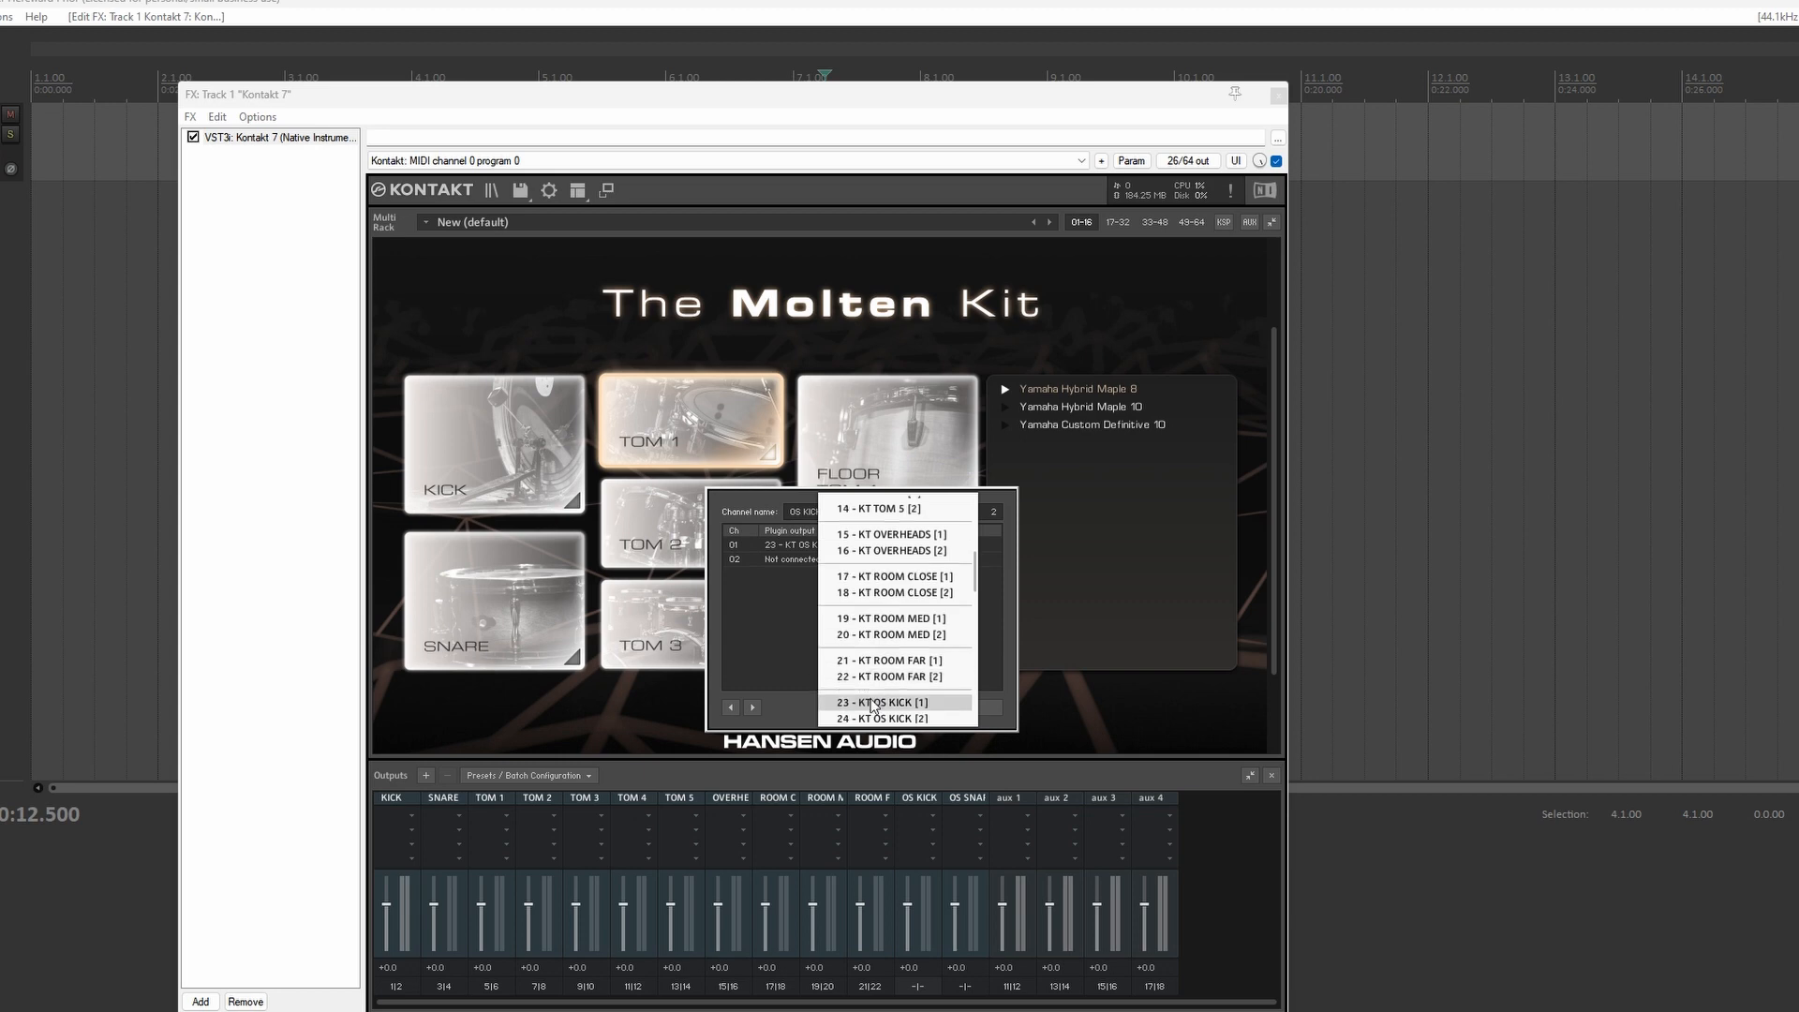
left_click(893, 711)
left_click(967, 707)
- Route the OS SNARE output's two channels to 25 - KT OS SNARE [1] and 26 - KT OS SNARE [2]
left_click(966, 986)
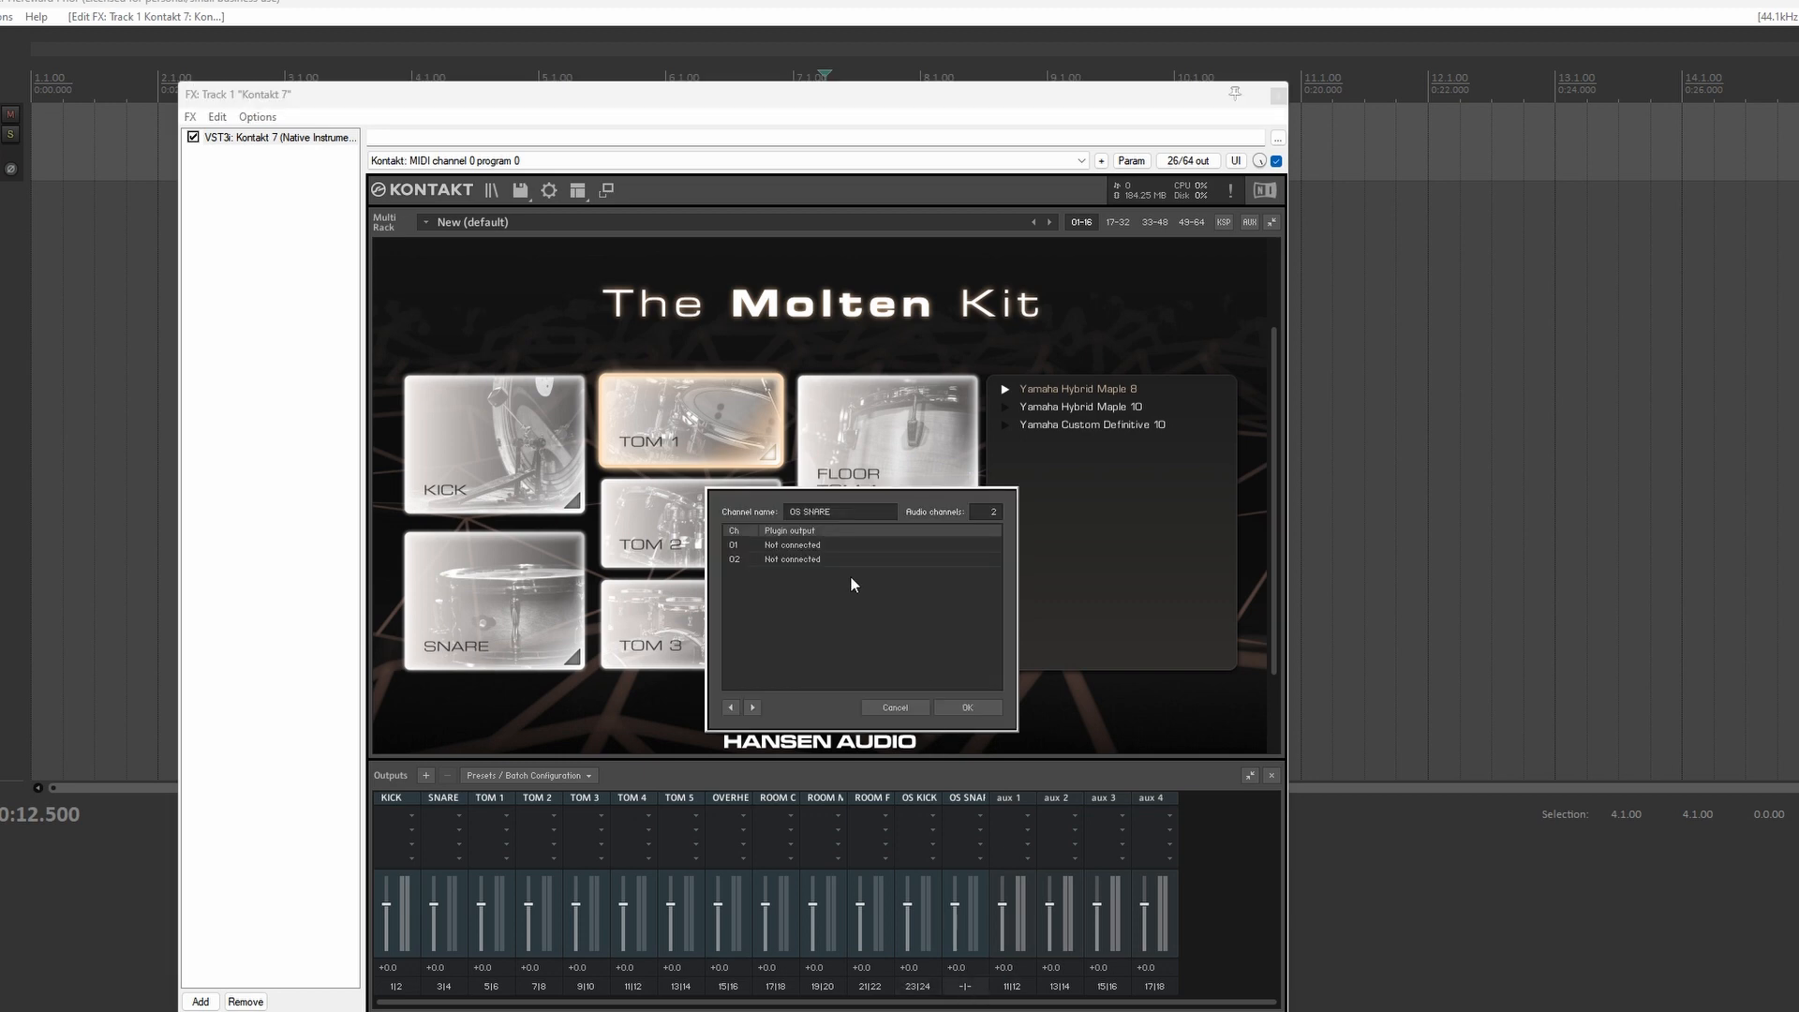
left_click(812, 546)
scroll(855, 684, "down", 4)
scroll(856, 701, "down", 2)
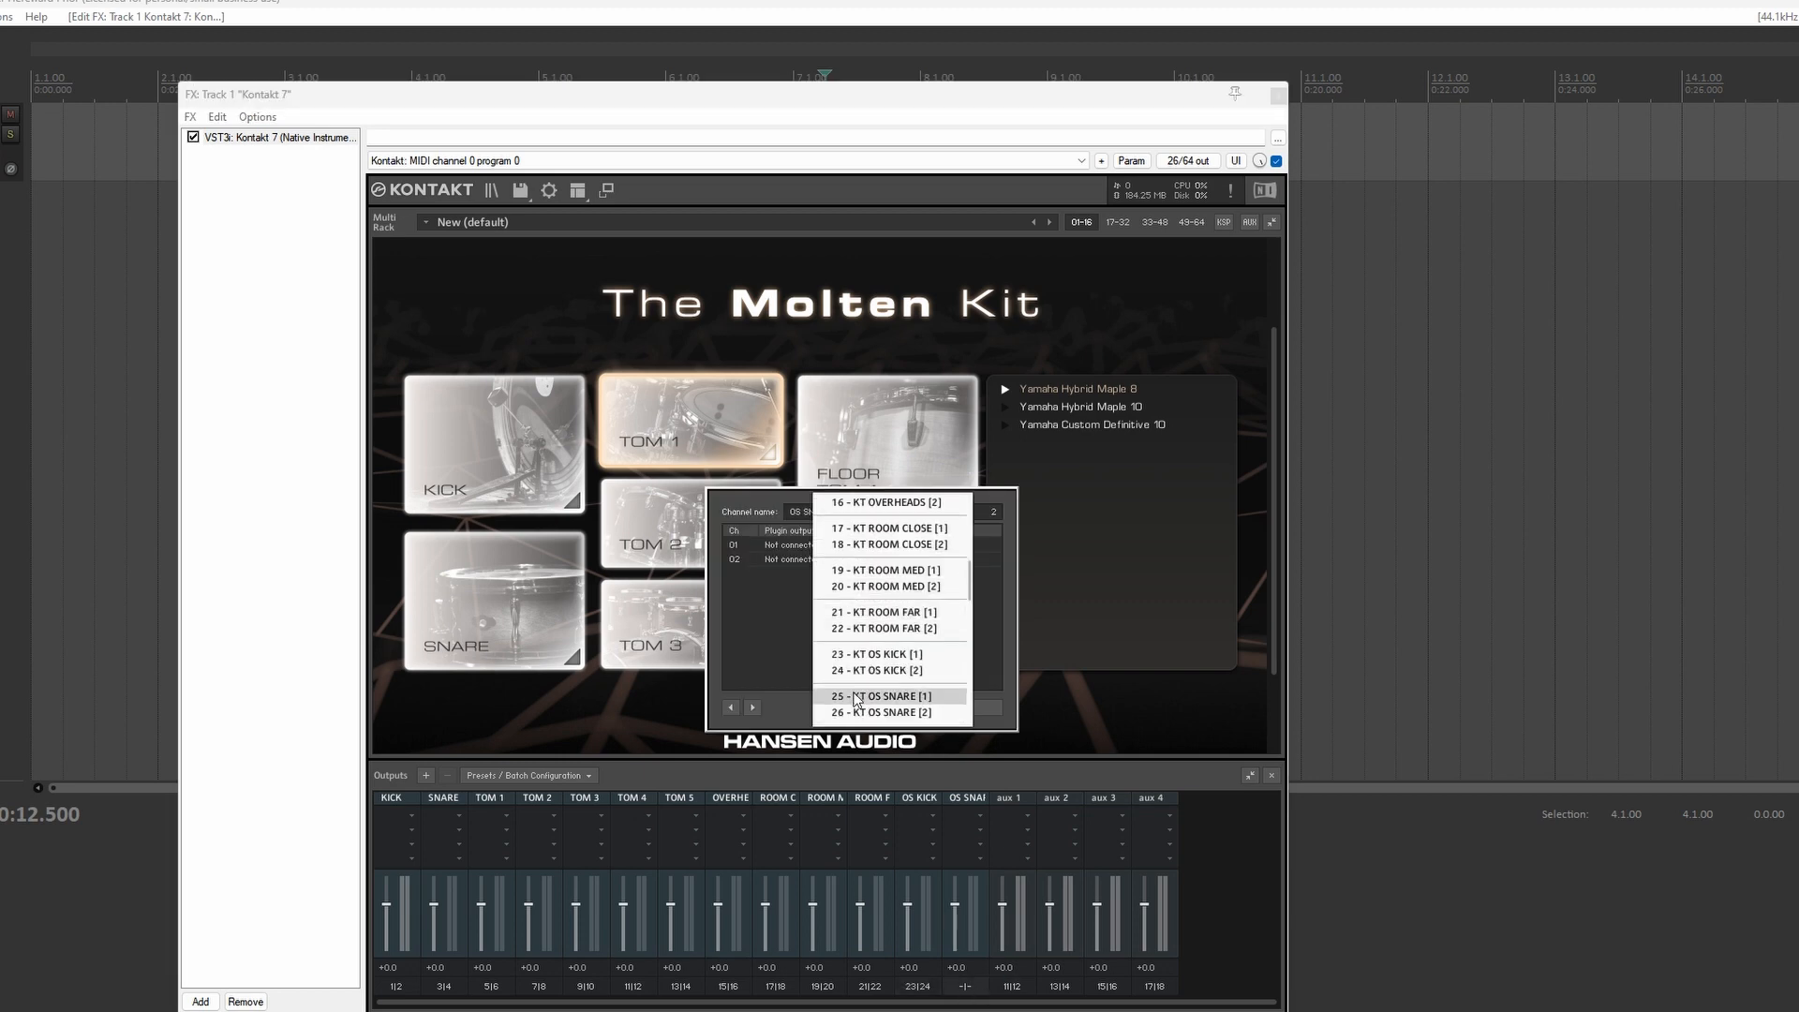
left_click(855, 703)
left_click(796, 560)
scroll(909, 684, "down", 3)
scroll(909, 685, "down", 3)
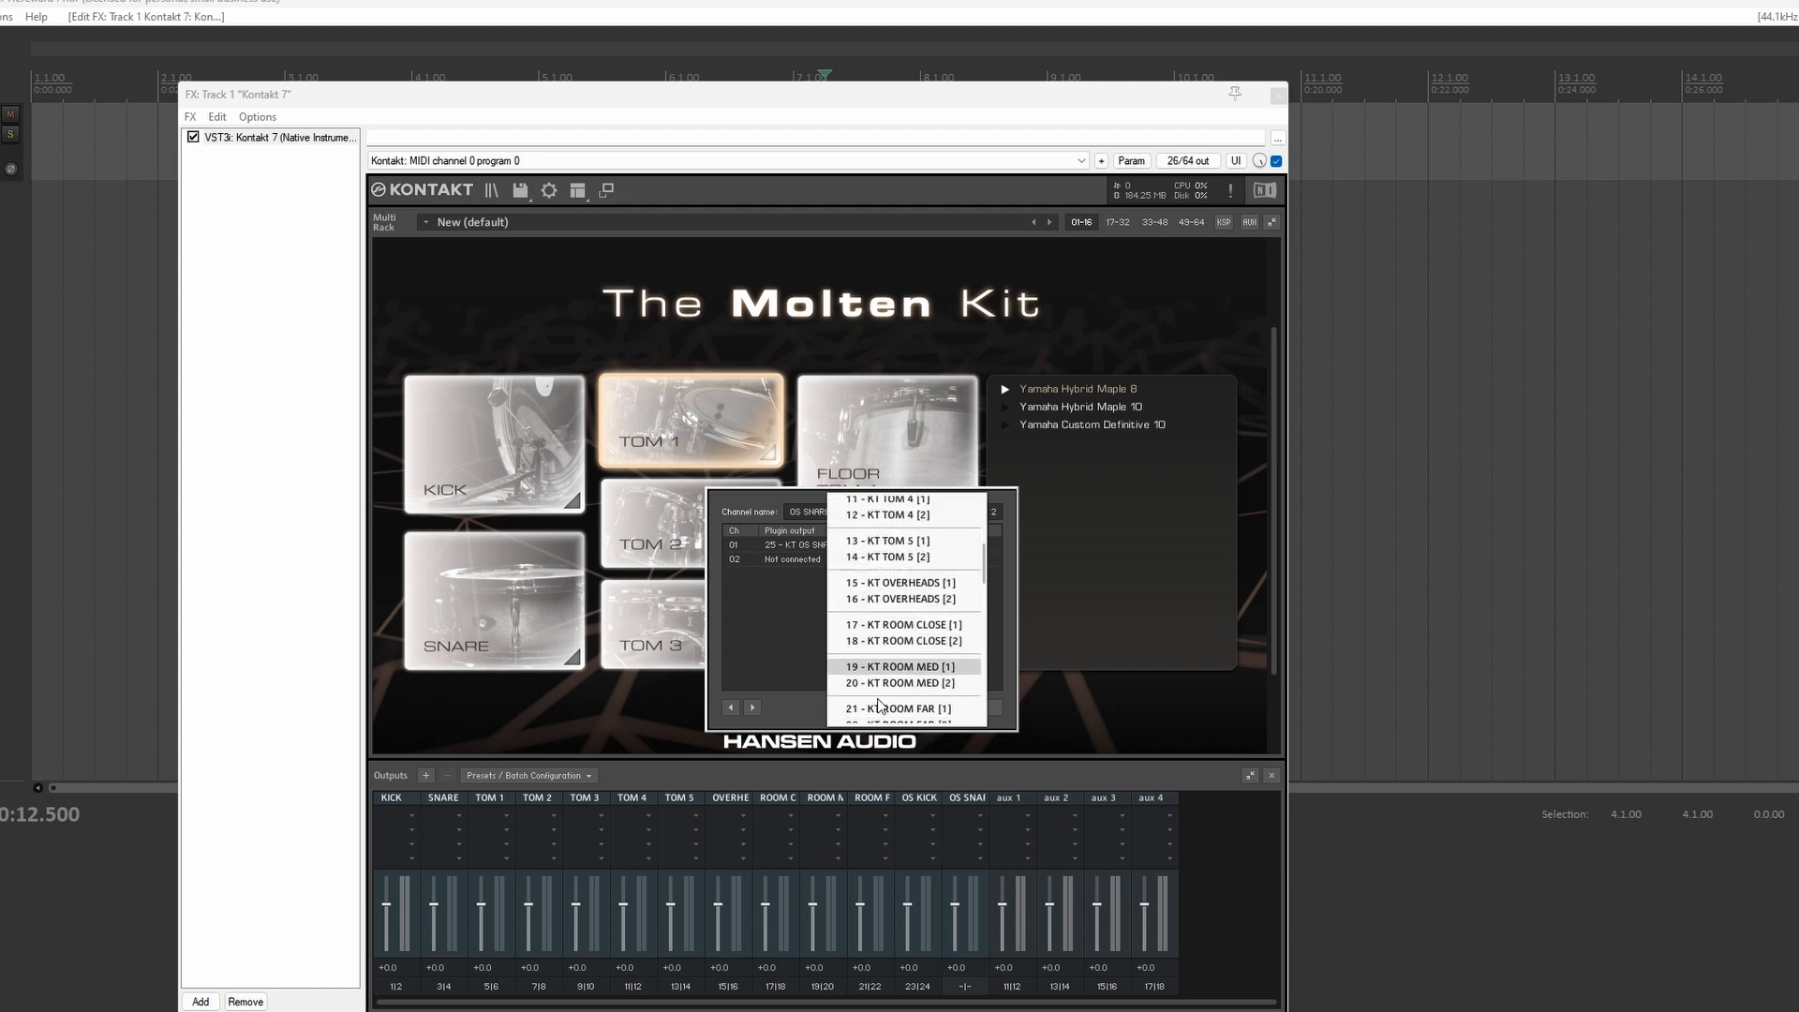
left_click(866, 698)
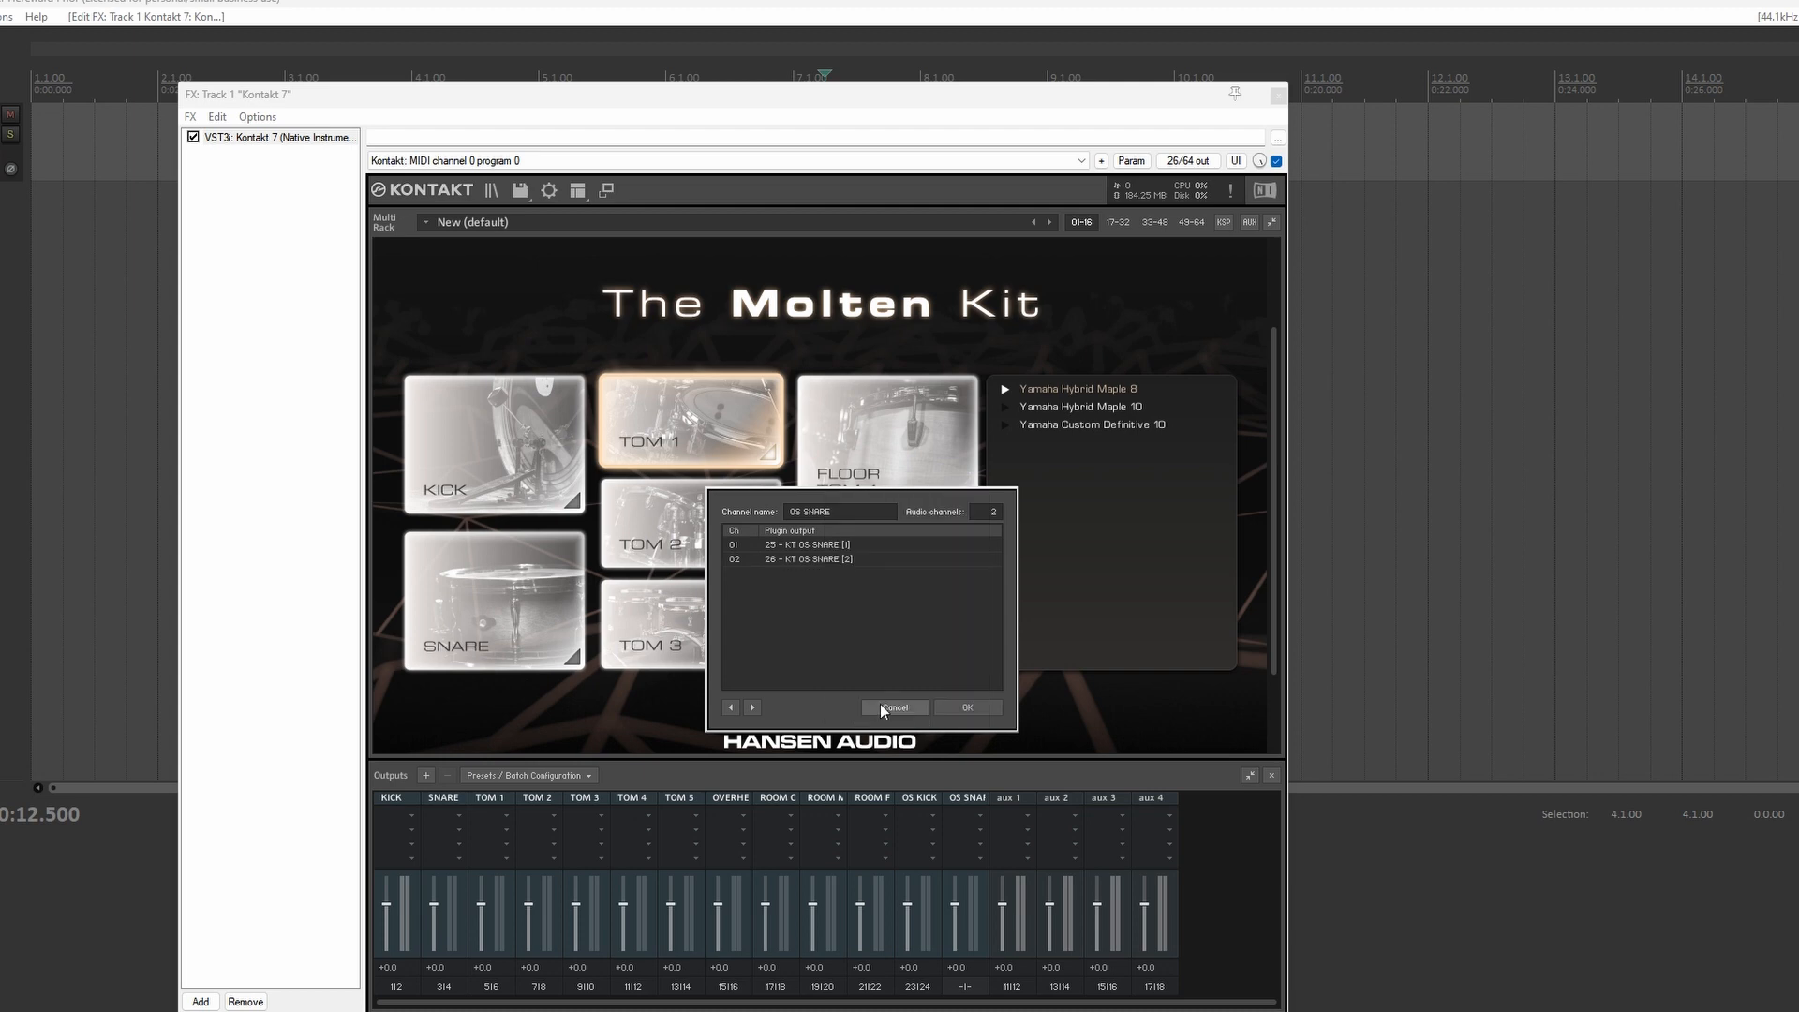
left_click(960, 709)
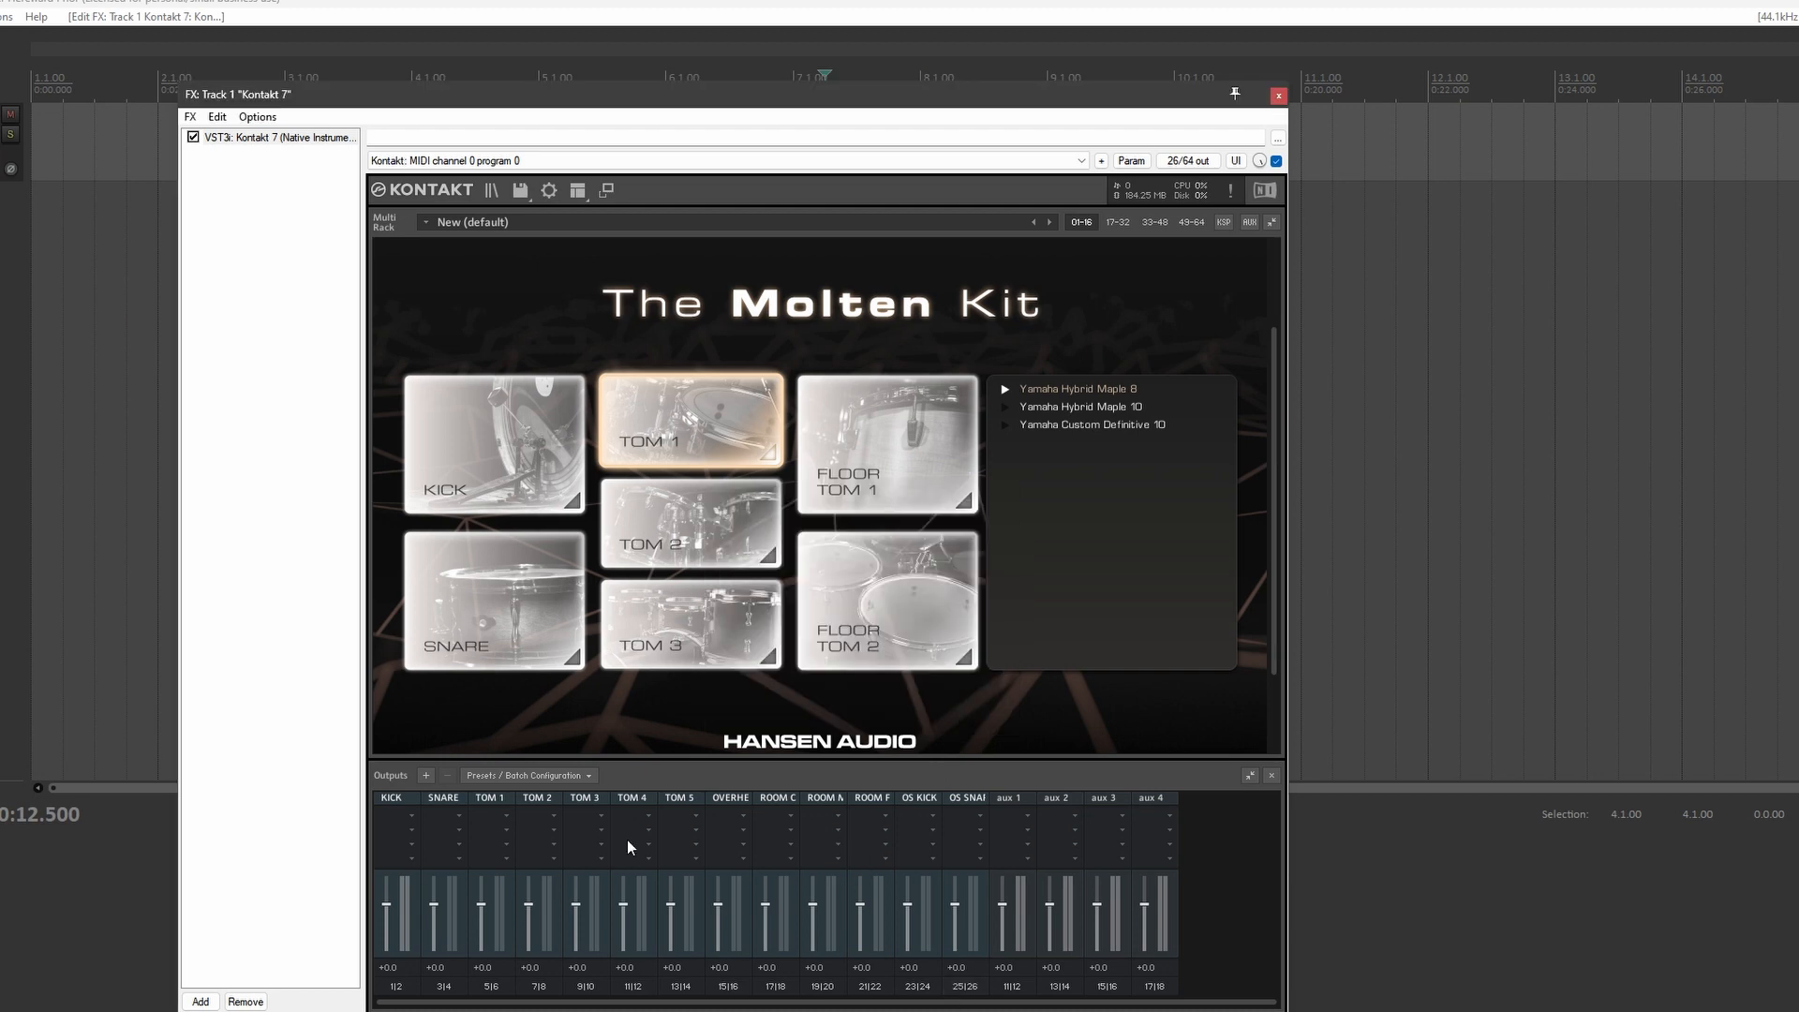
- Audition the KICK and TOM 2 pads of the kit, and bring up the kick's channels in the kit's mixer
left_click(506, 458)
left_click(722, 553)
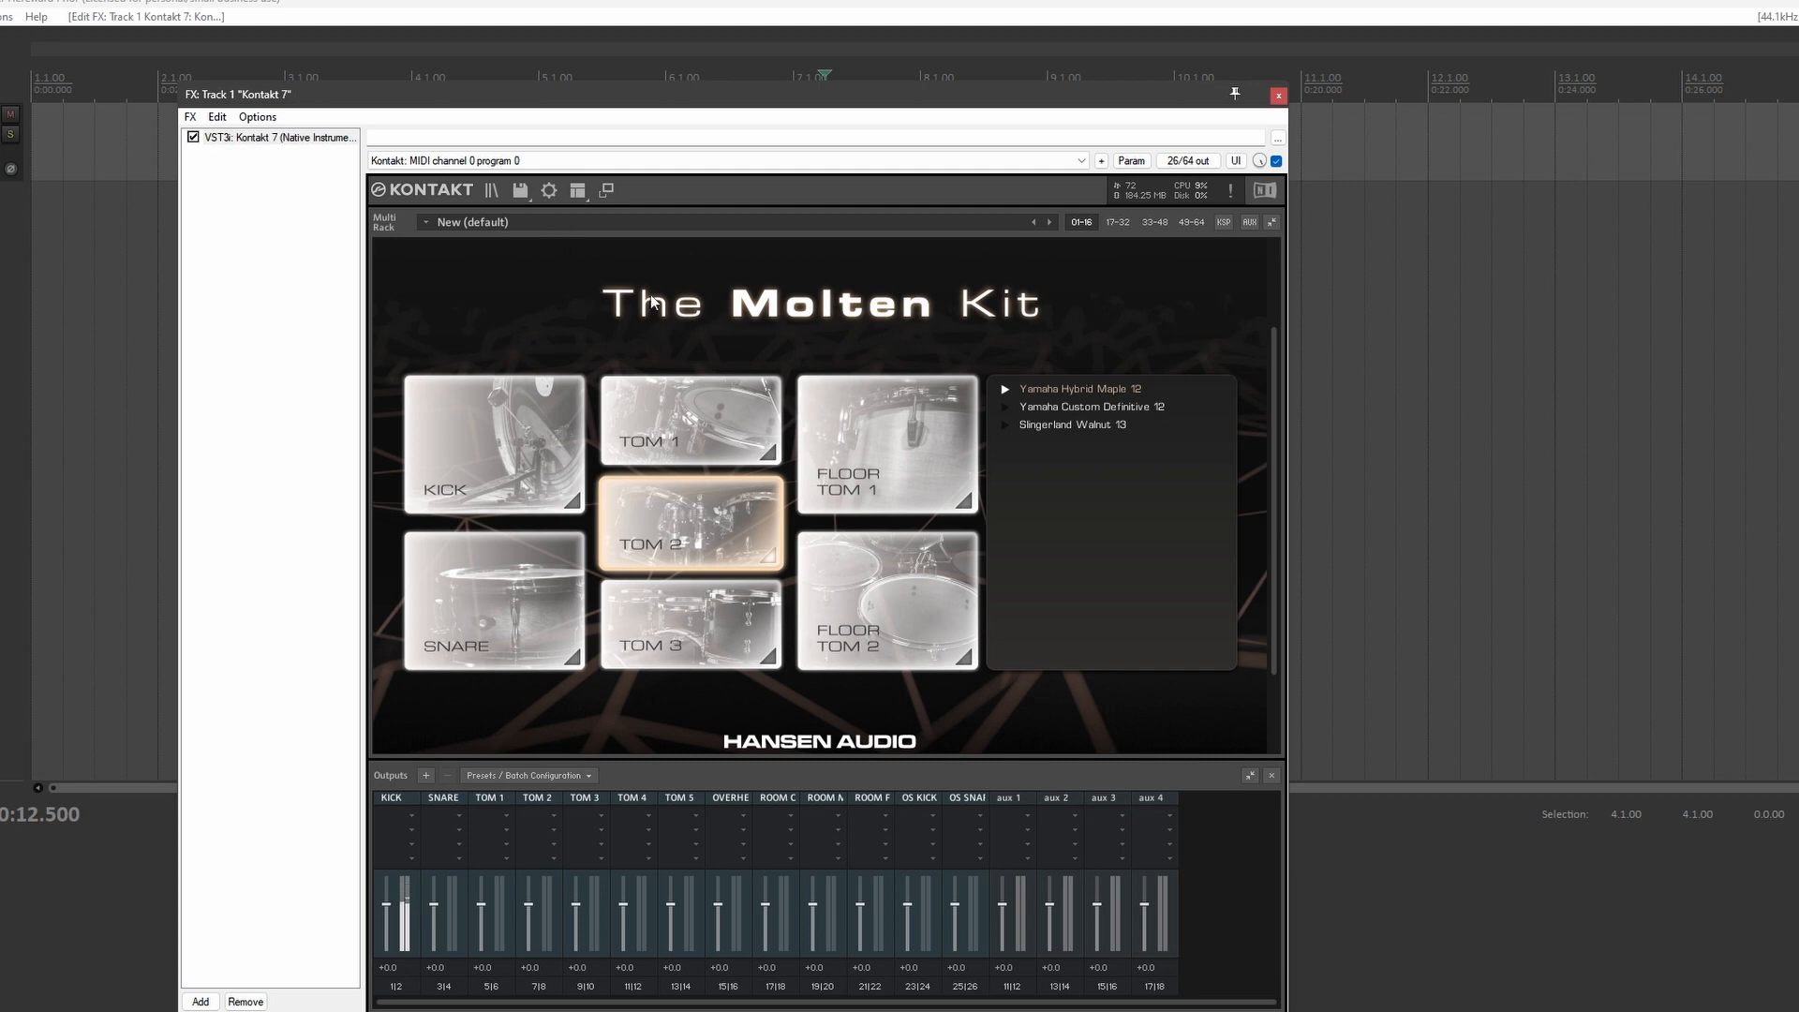
scroll(502, 342, "down", 1)
scroll(503, 342, "down", 5)
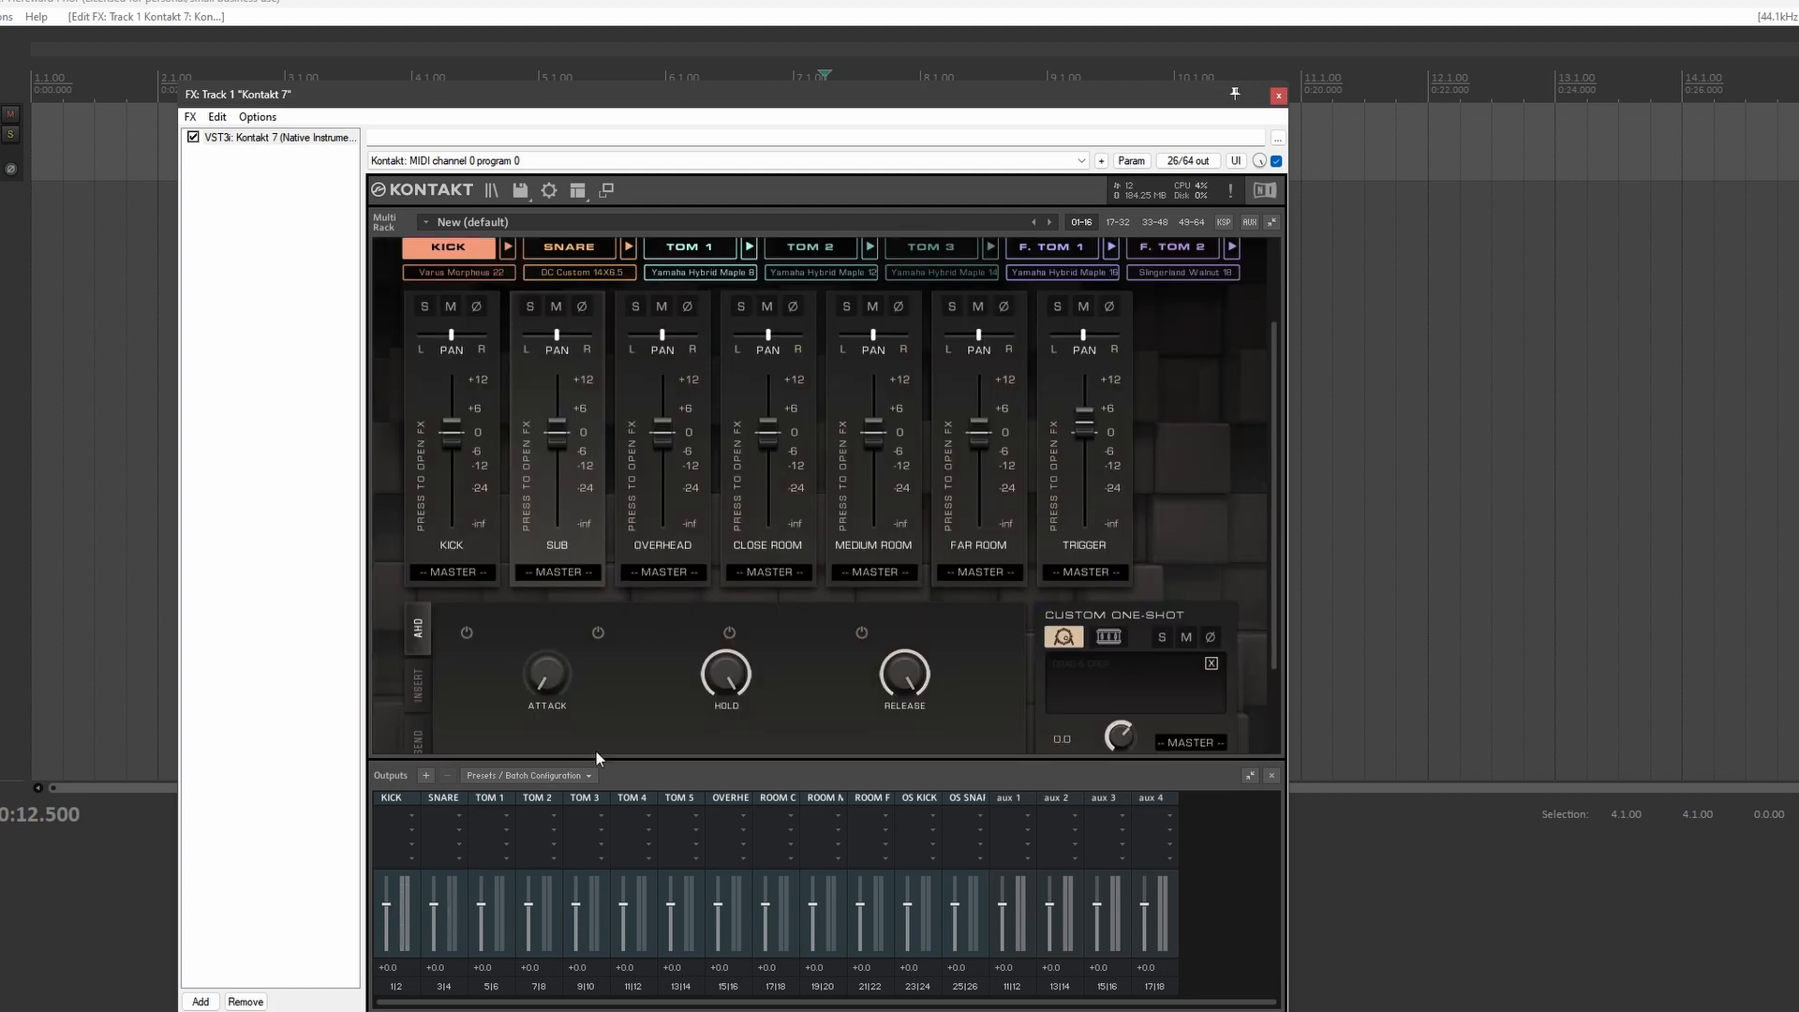
- Assign the kick's KICK and SUB mixer channels to the KICK output and its OVERHEAD channel to OVERHEADS
left_click(448, 570)
left_click(457, 615)
left_click(551, 570)
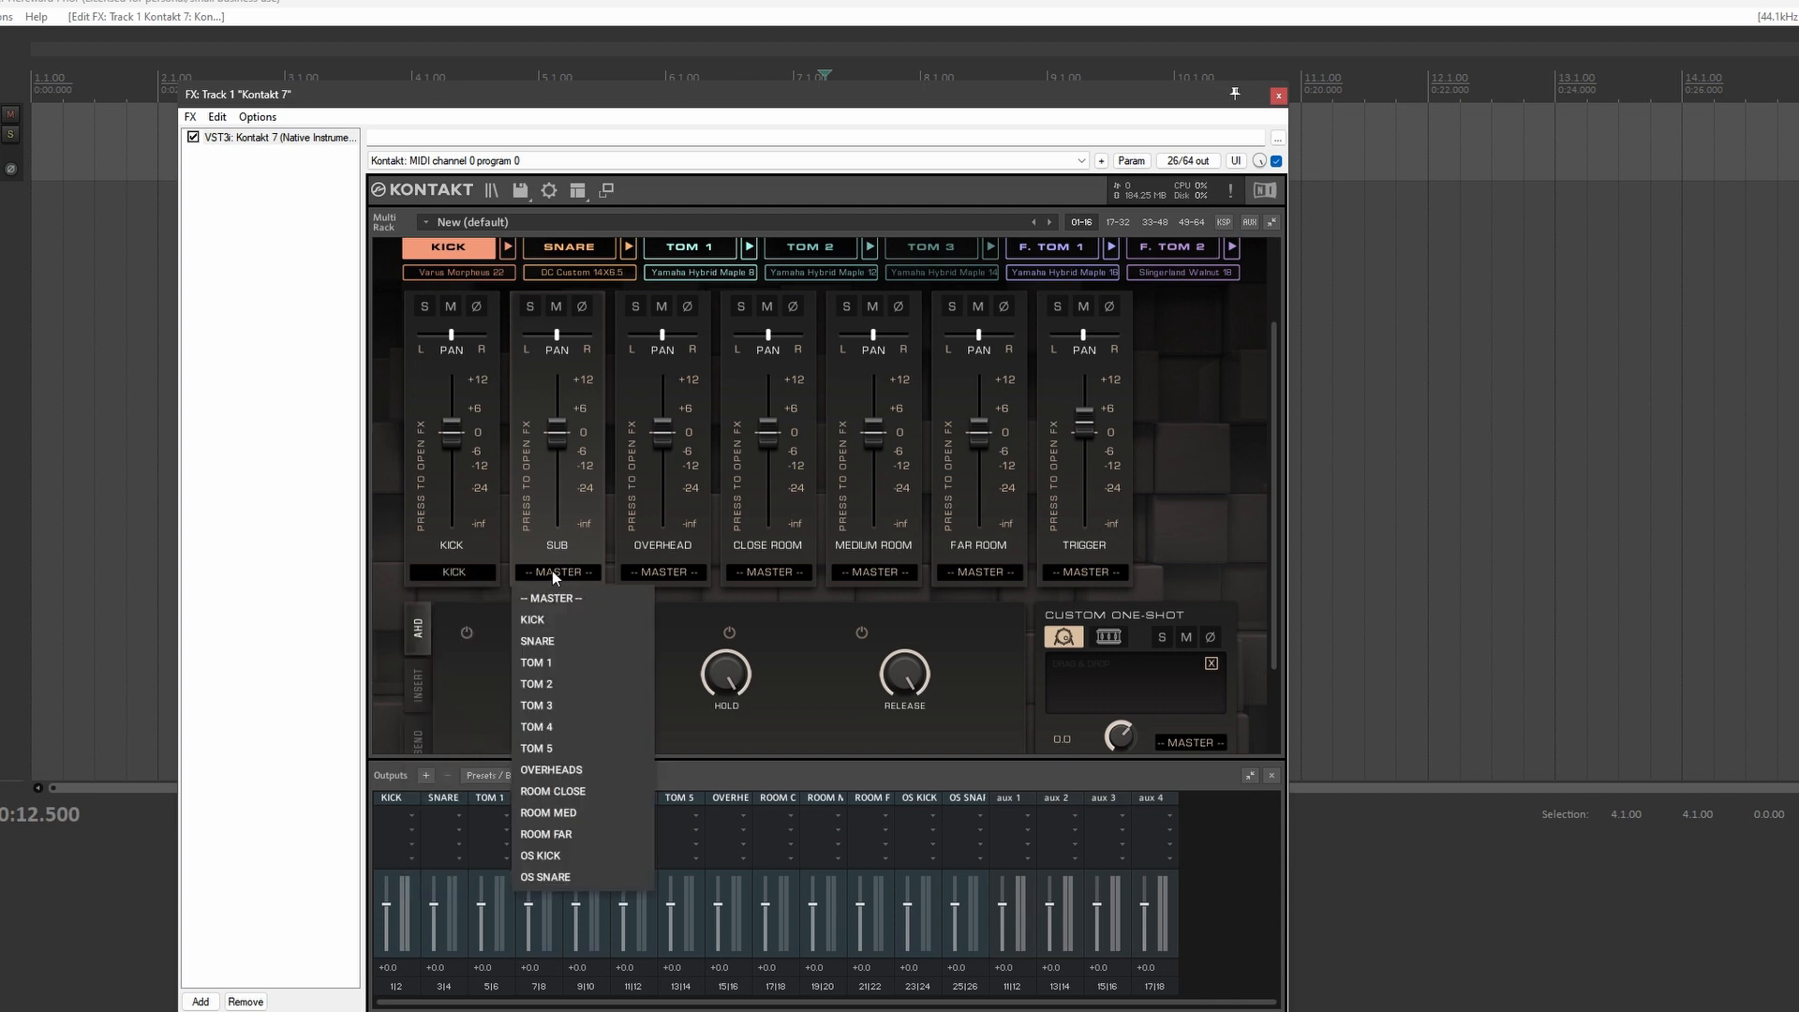
left_click(564, 620)
left_click(664, 572)
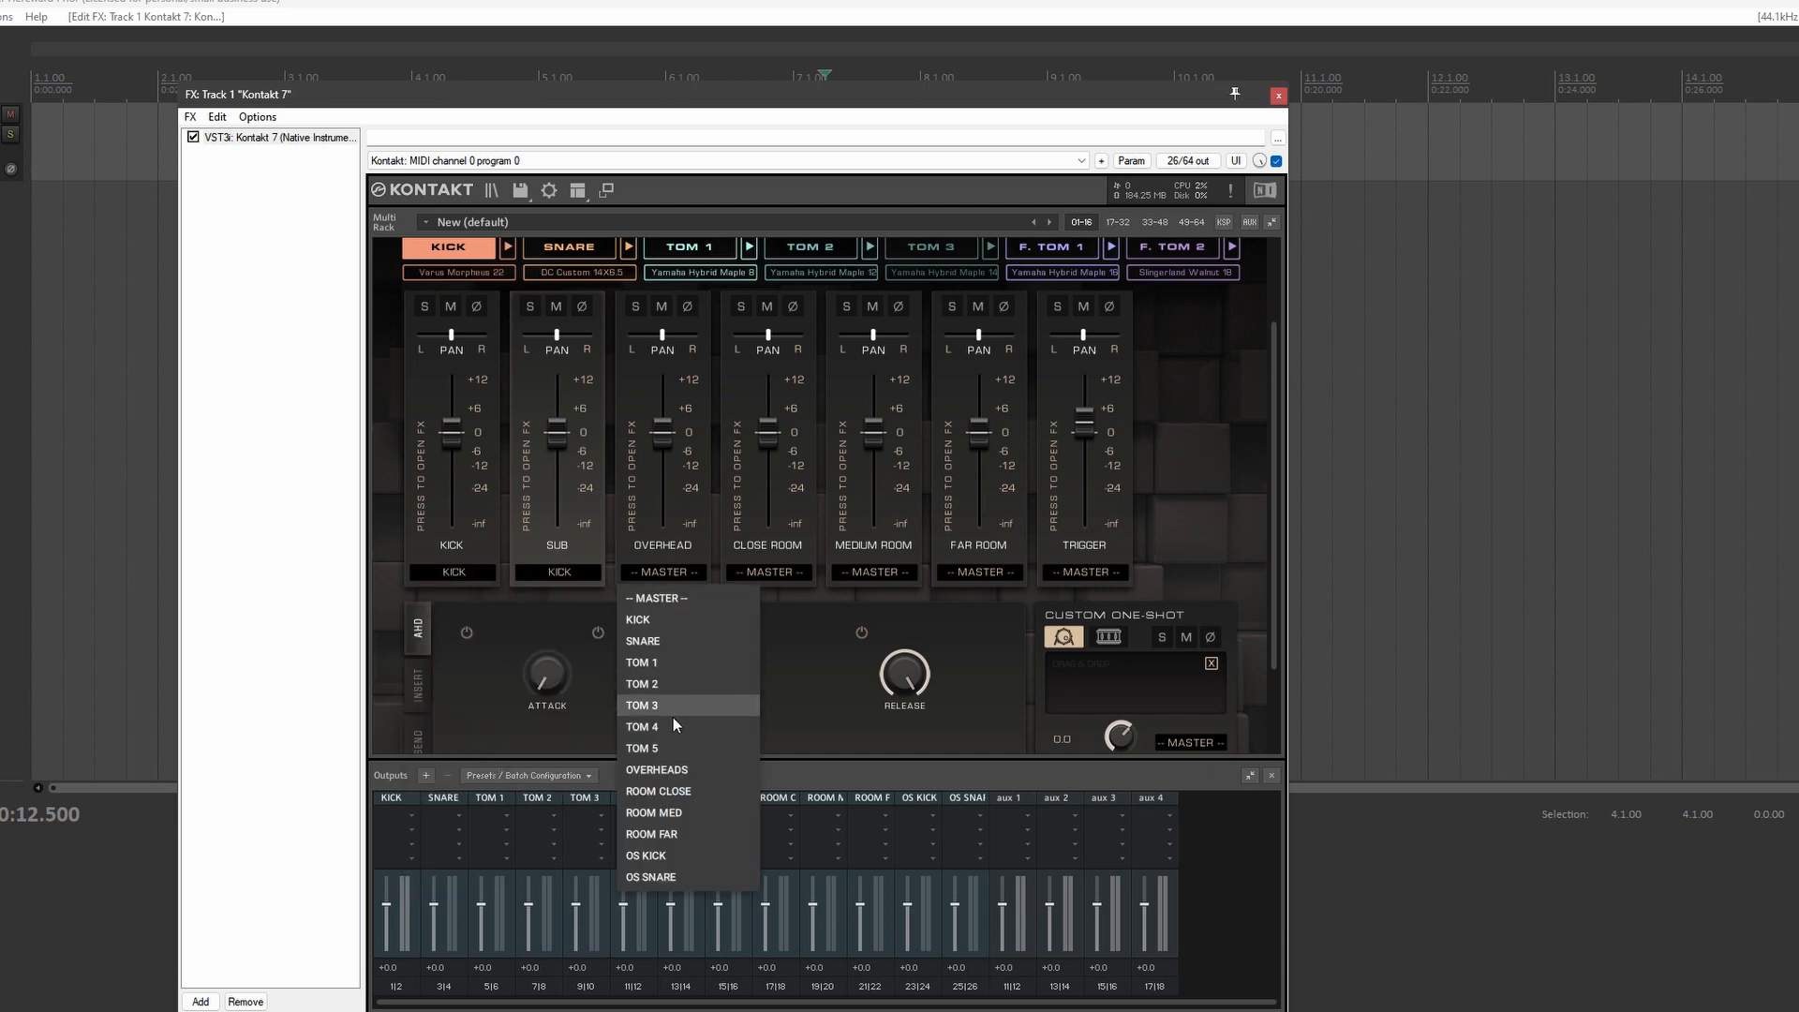
left_click(661, 769)
- Assign the kick's close, medium and far room channels to ROOM CLOSE, ROOM MED and ROOM FAR, and its TRIGGER channel to KICK
left_click(760, 574)
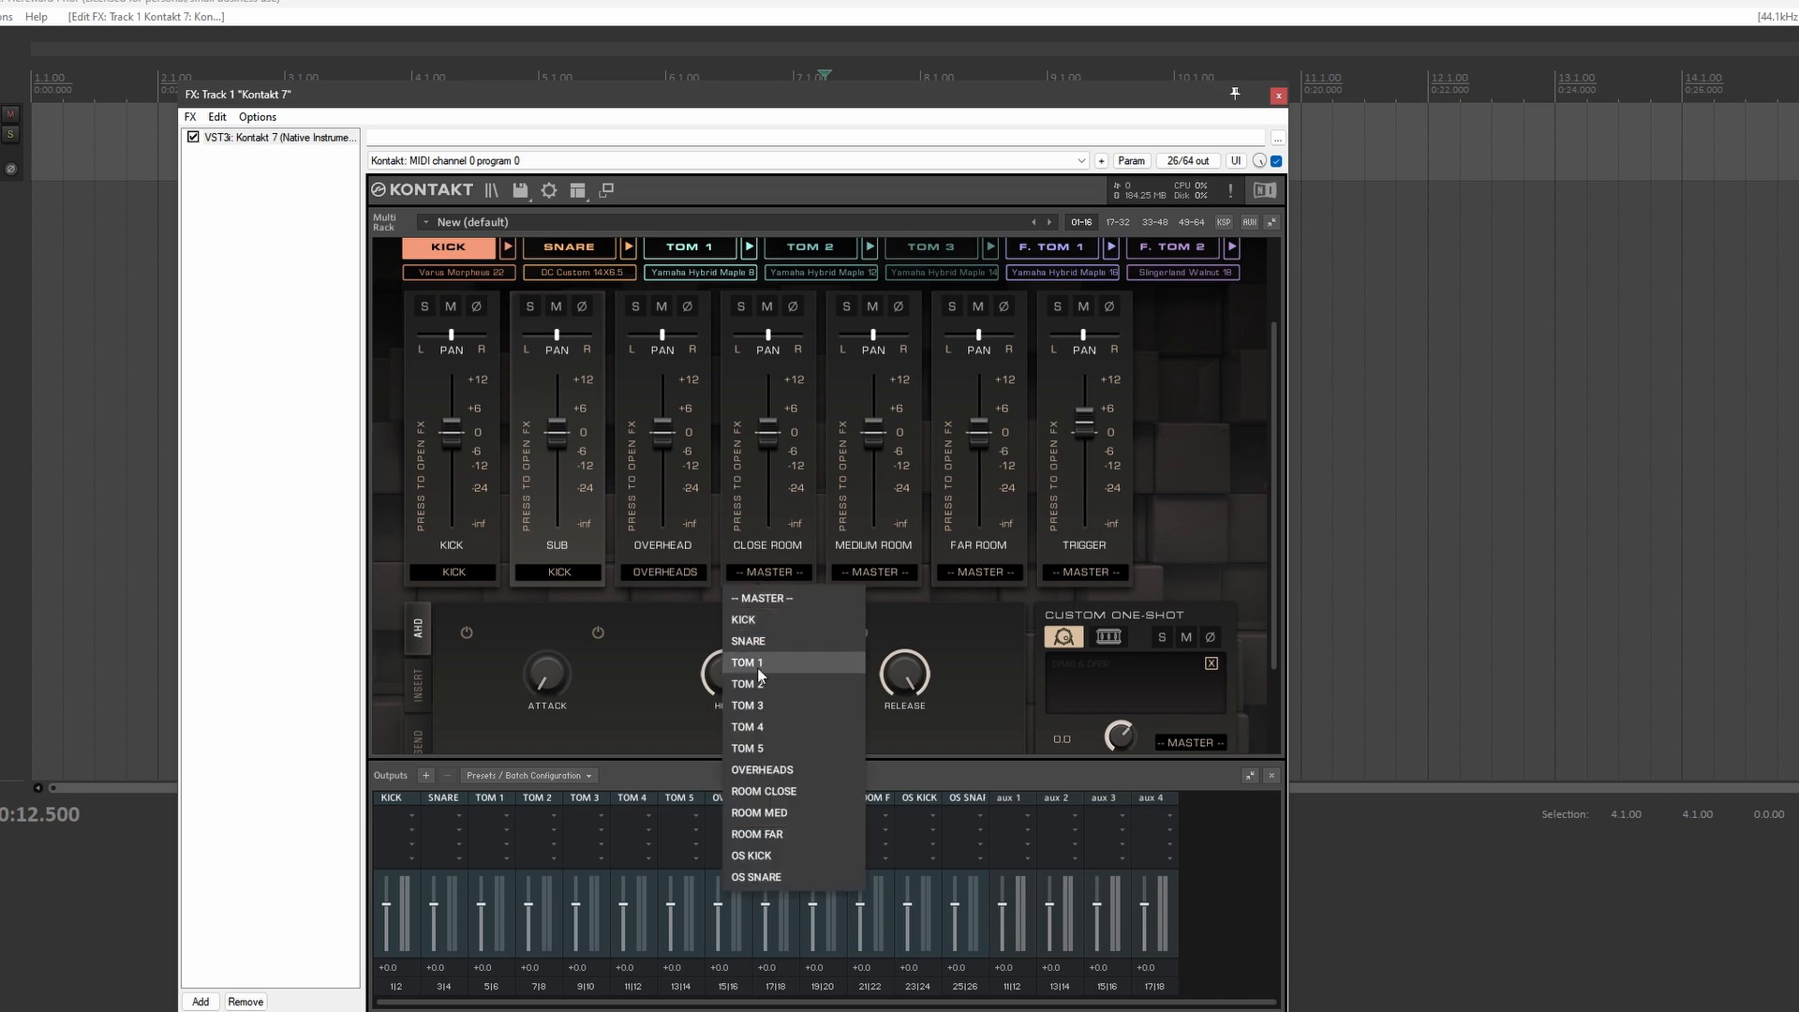
left_click(783, 795)
left_click(872, 572)
left_click(891, 814)
left_click(980, 572)
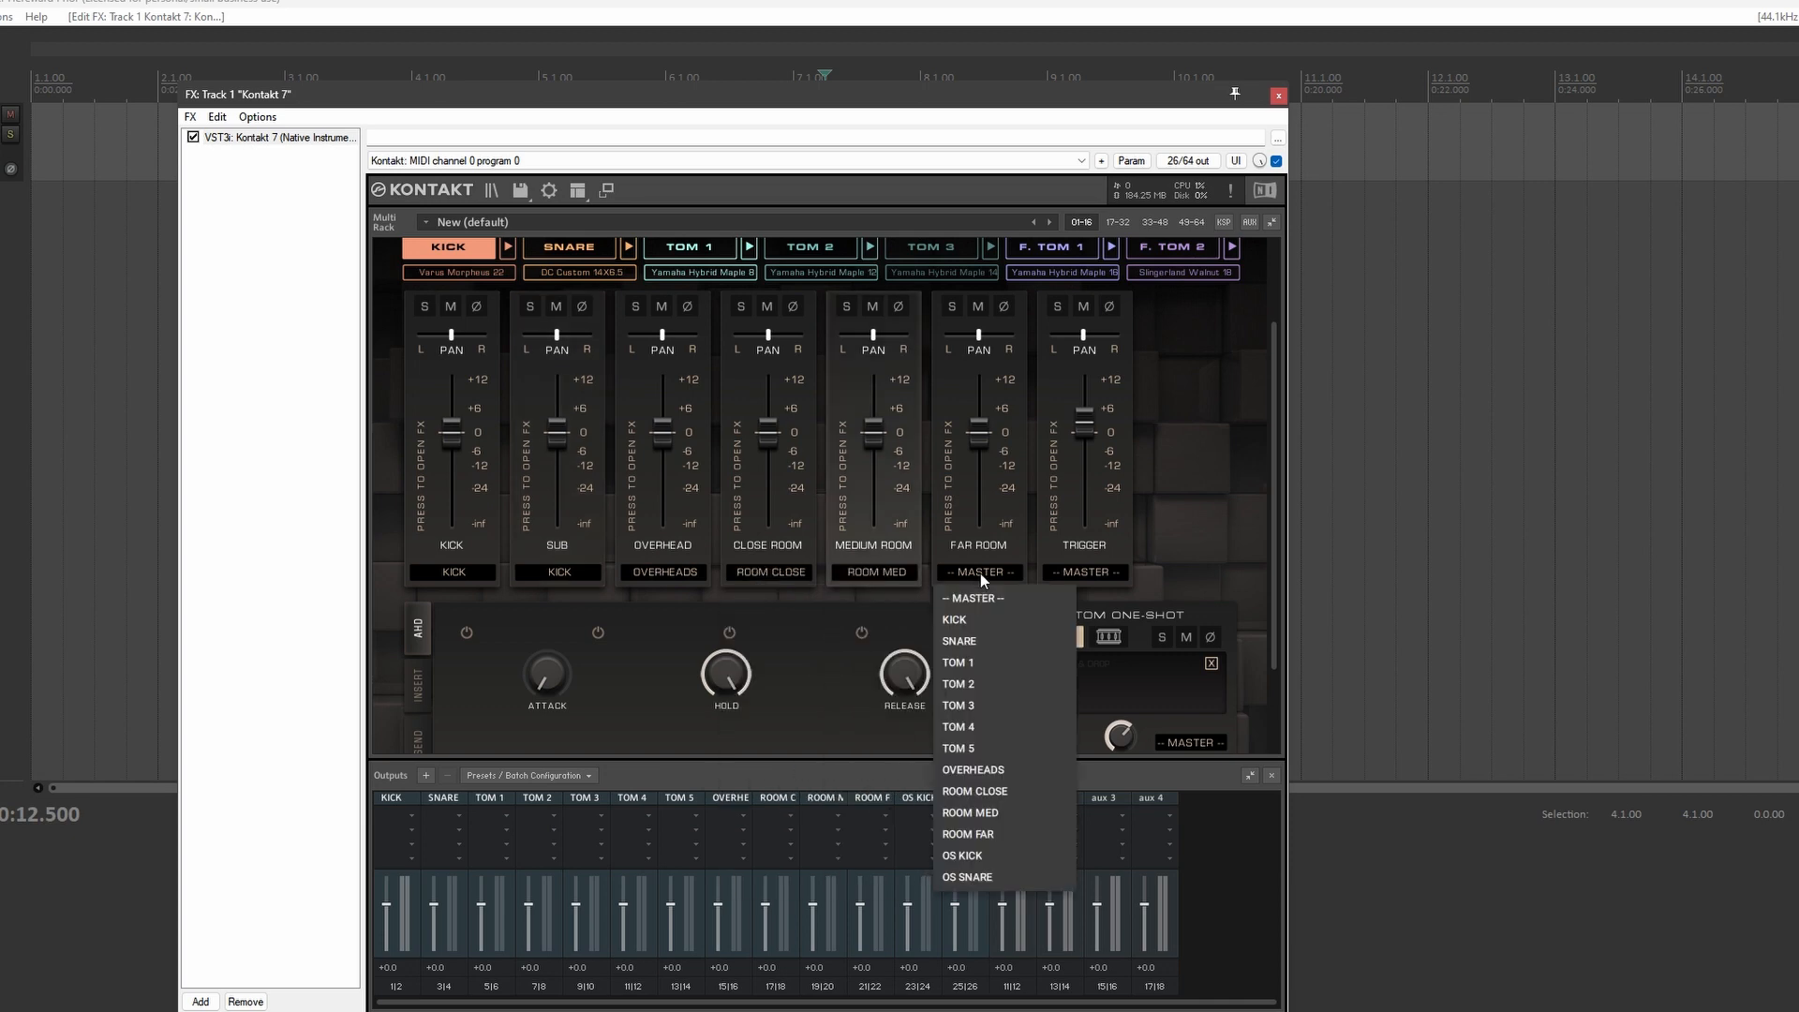
left_click(977, 833)
left_click(1088, 571)
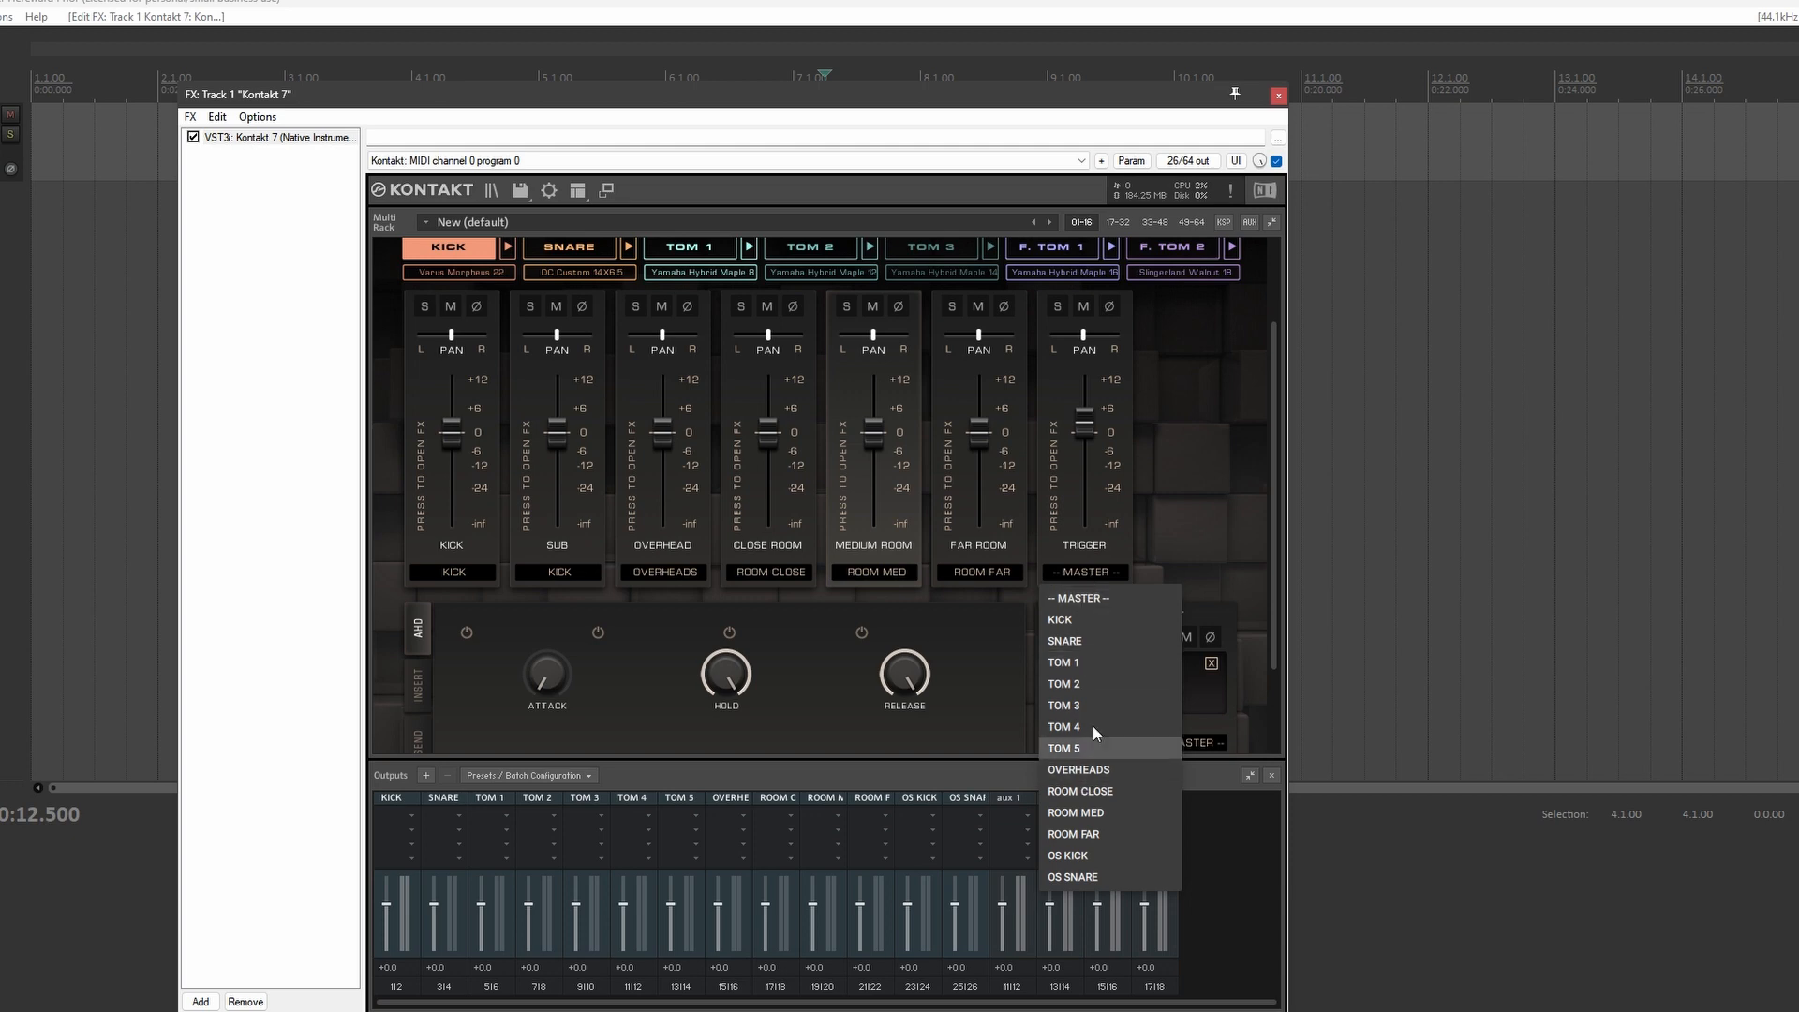
left_click(1098, 621)
- Assign the snare's TOP and BOTTOM mixer channels to the SNARE output
scroll(606, 343, "up", 1)
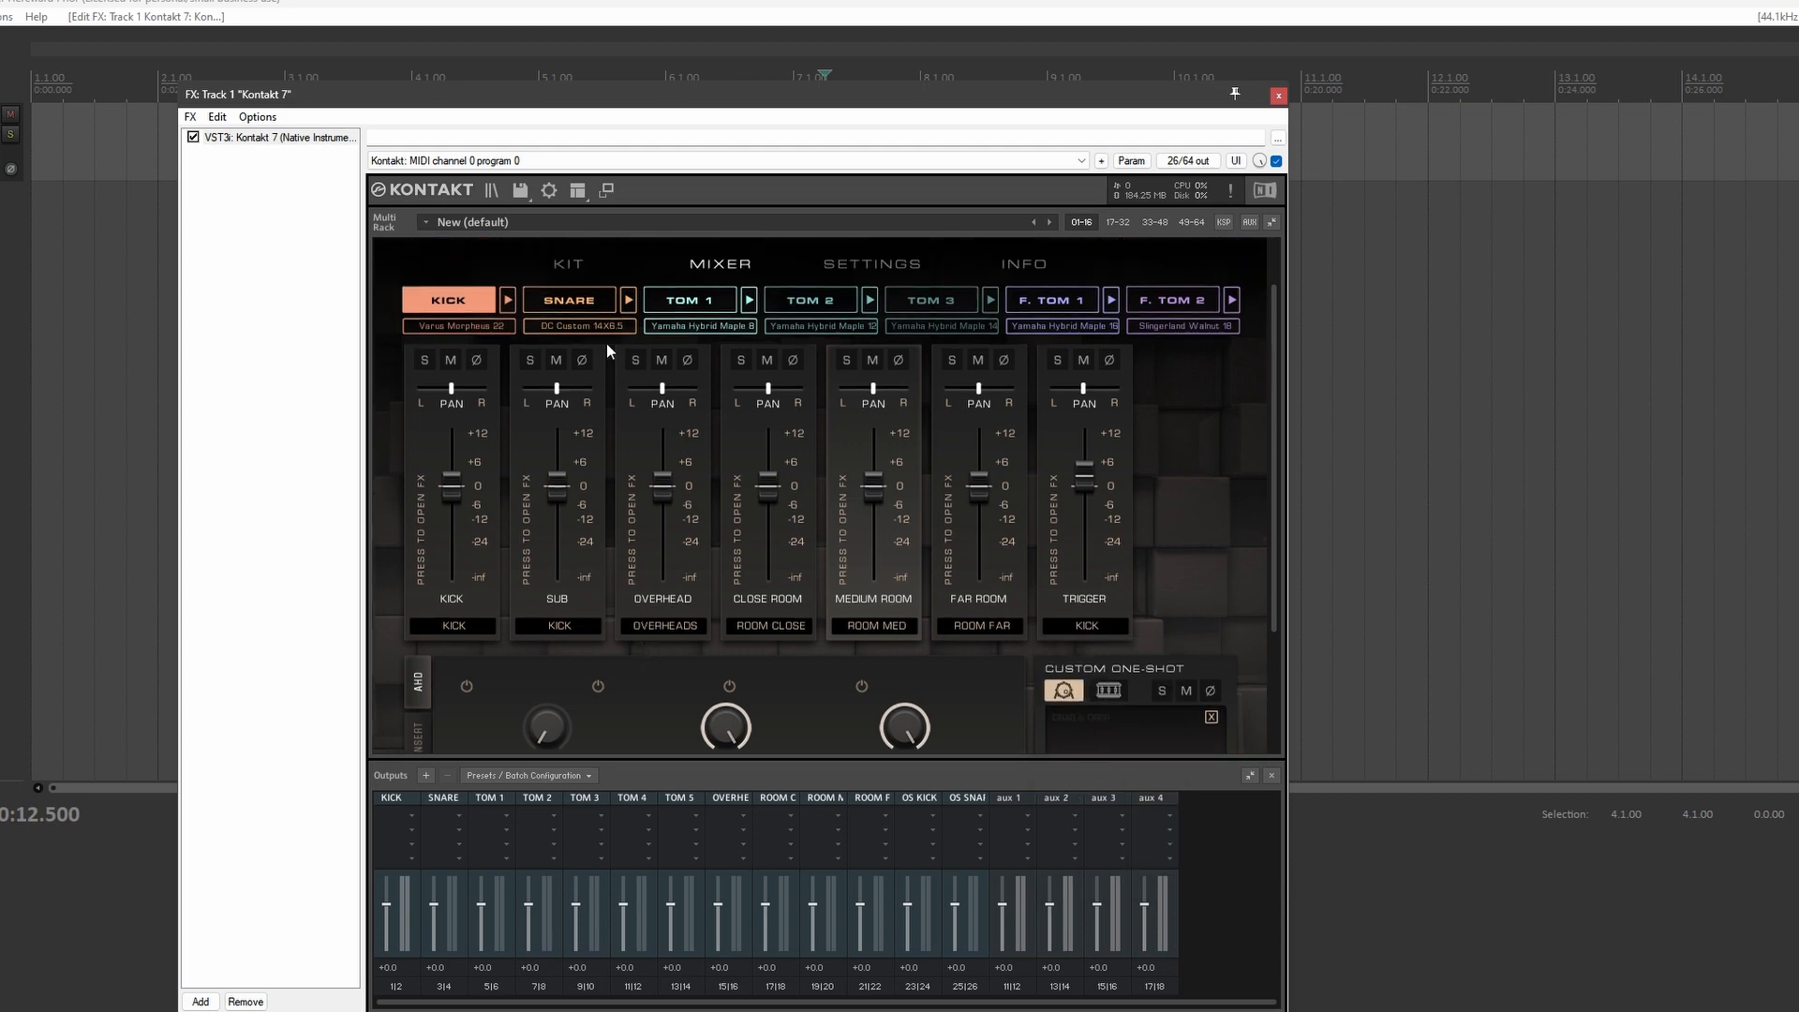
left_click(577, 298)
left_click(481, 630)
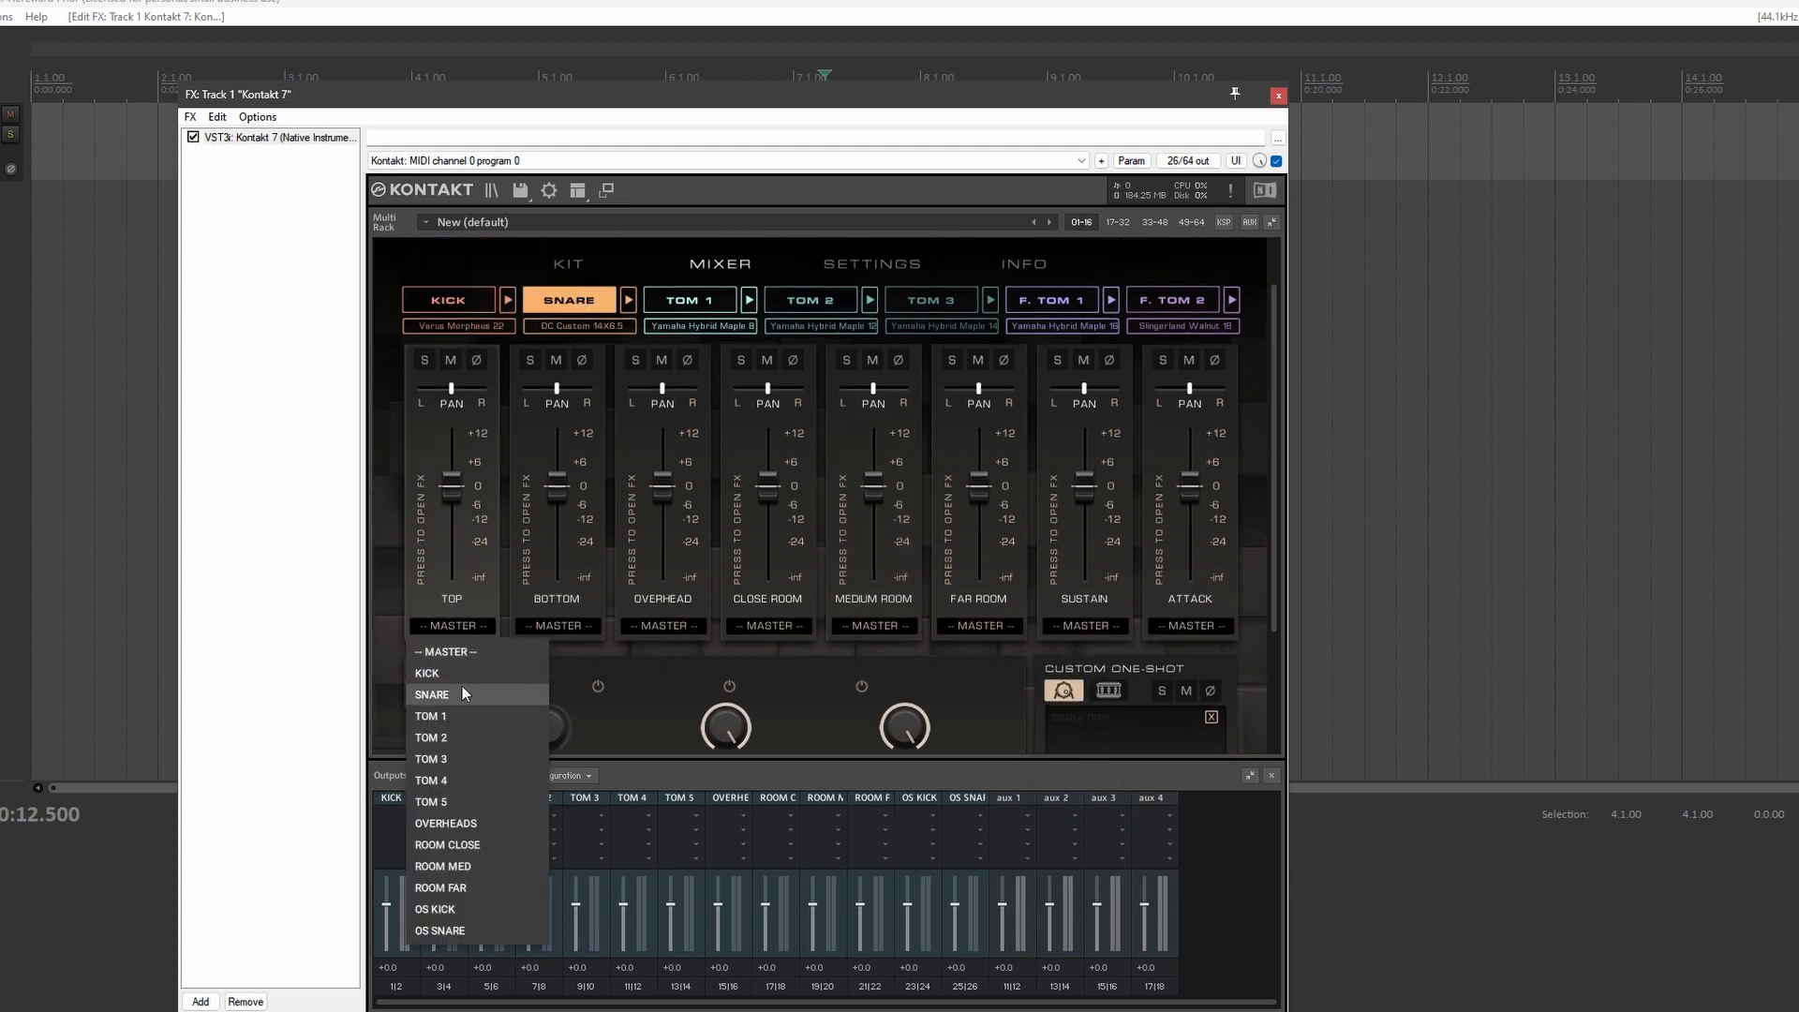
left_click(465, 692)
left_click(548, 628)
left_click(561, 694)
- Assign the snare's overhead, close, medium and far room channels to OVERHEADS, ROOM CLOSE, ROOM MED and ROOM FAR
left_click(656, 626)
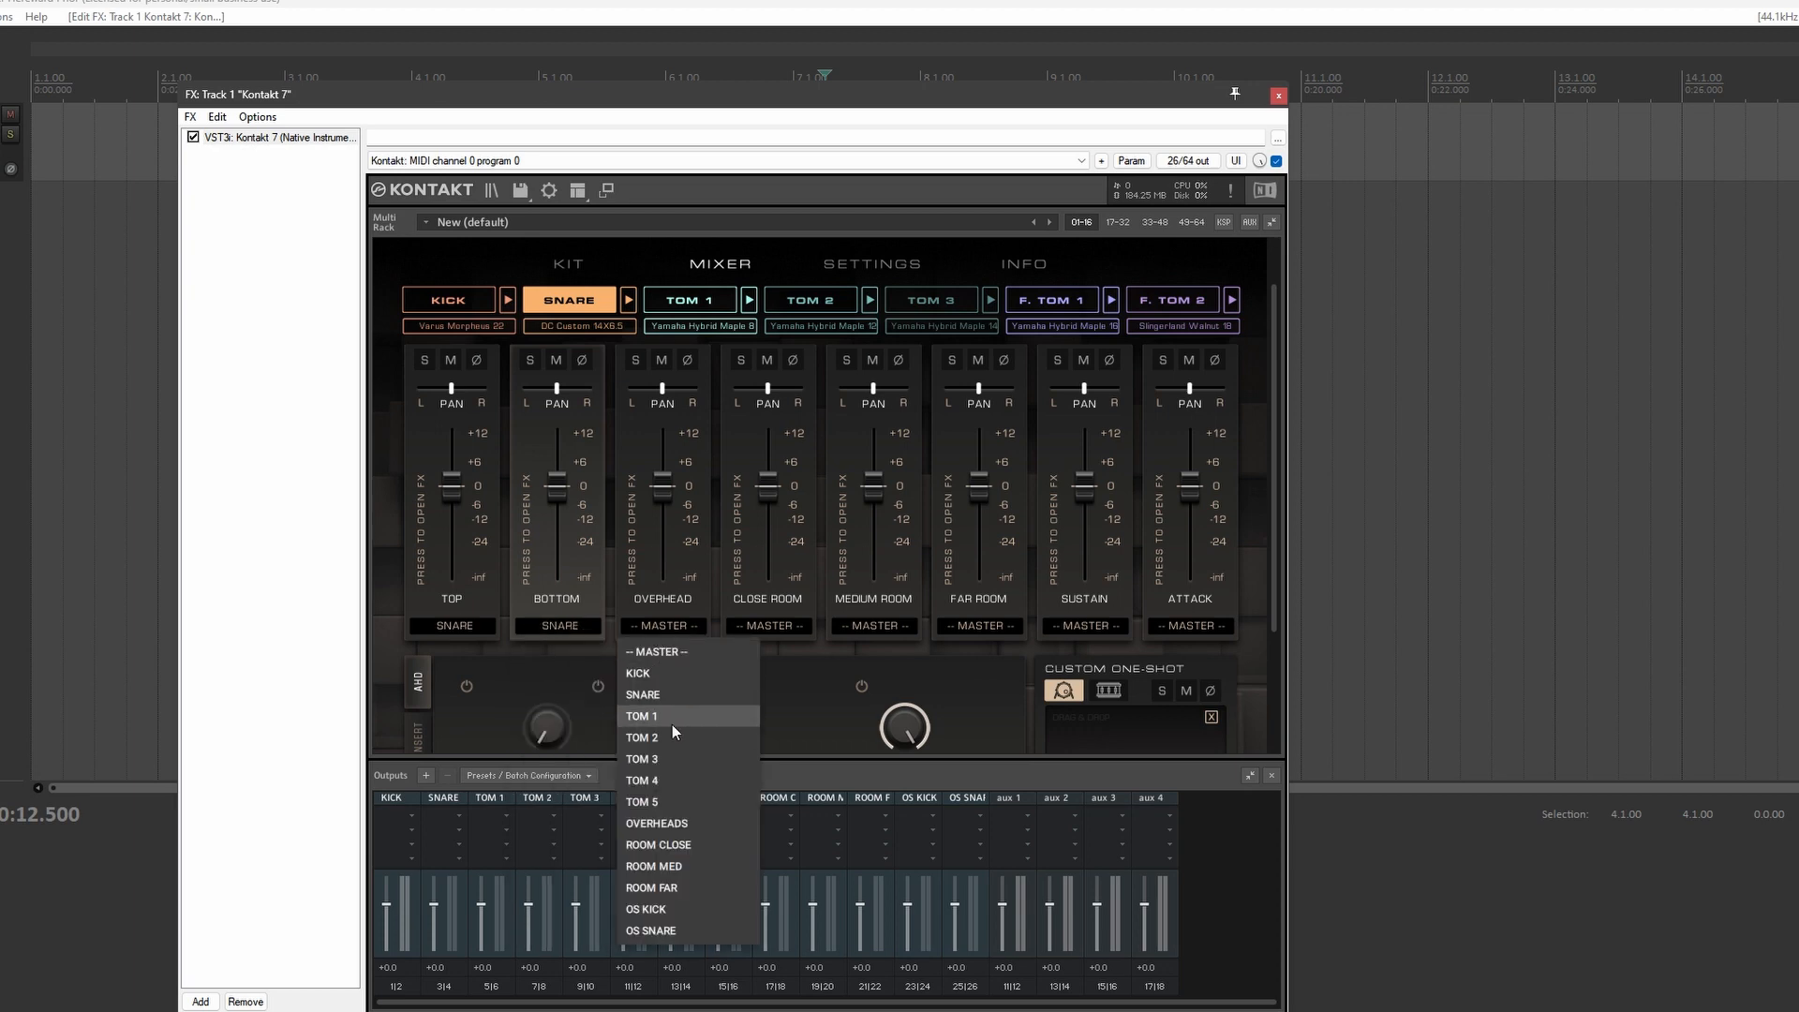
left_click(656, 823)
left_click(768, 626)
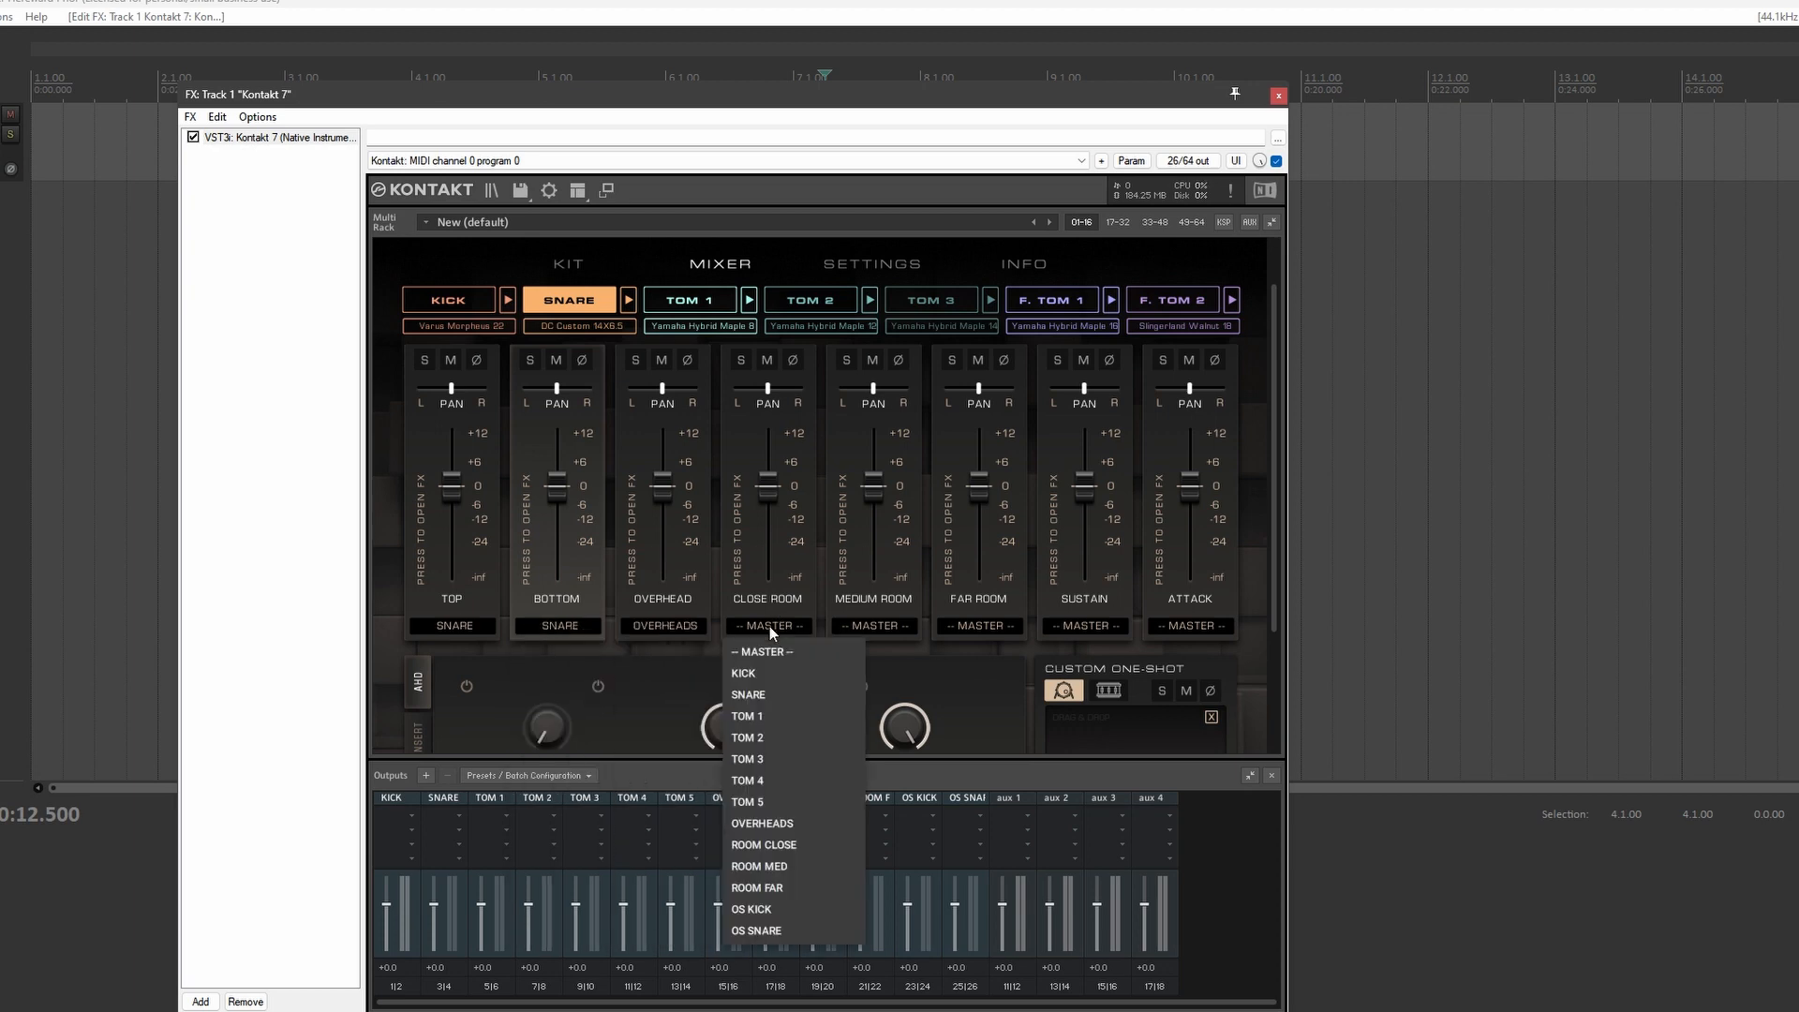
left_click(798, 847)
left_click(863, 622)
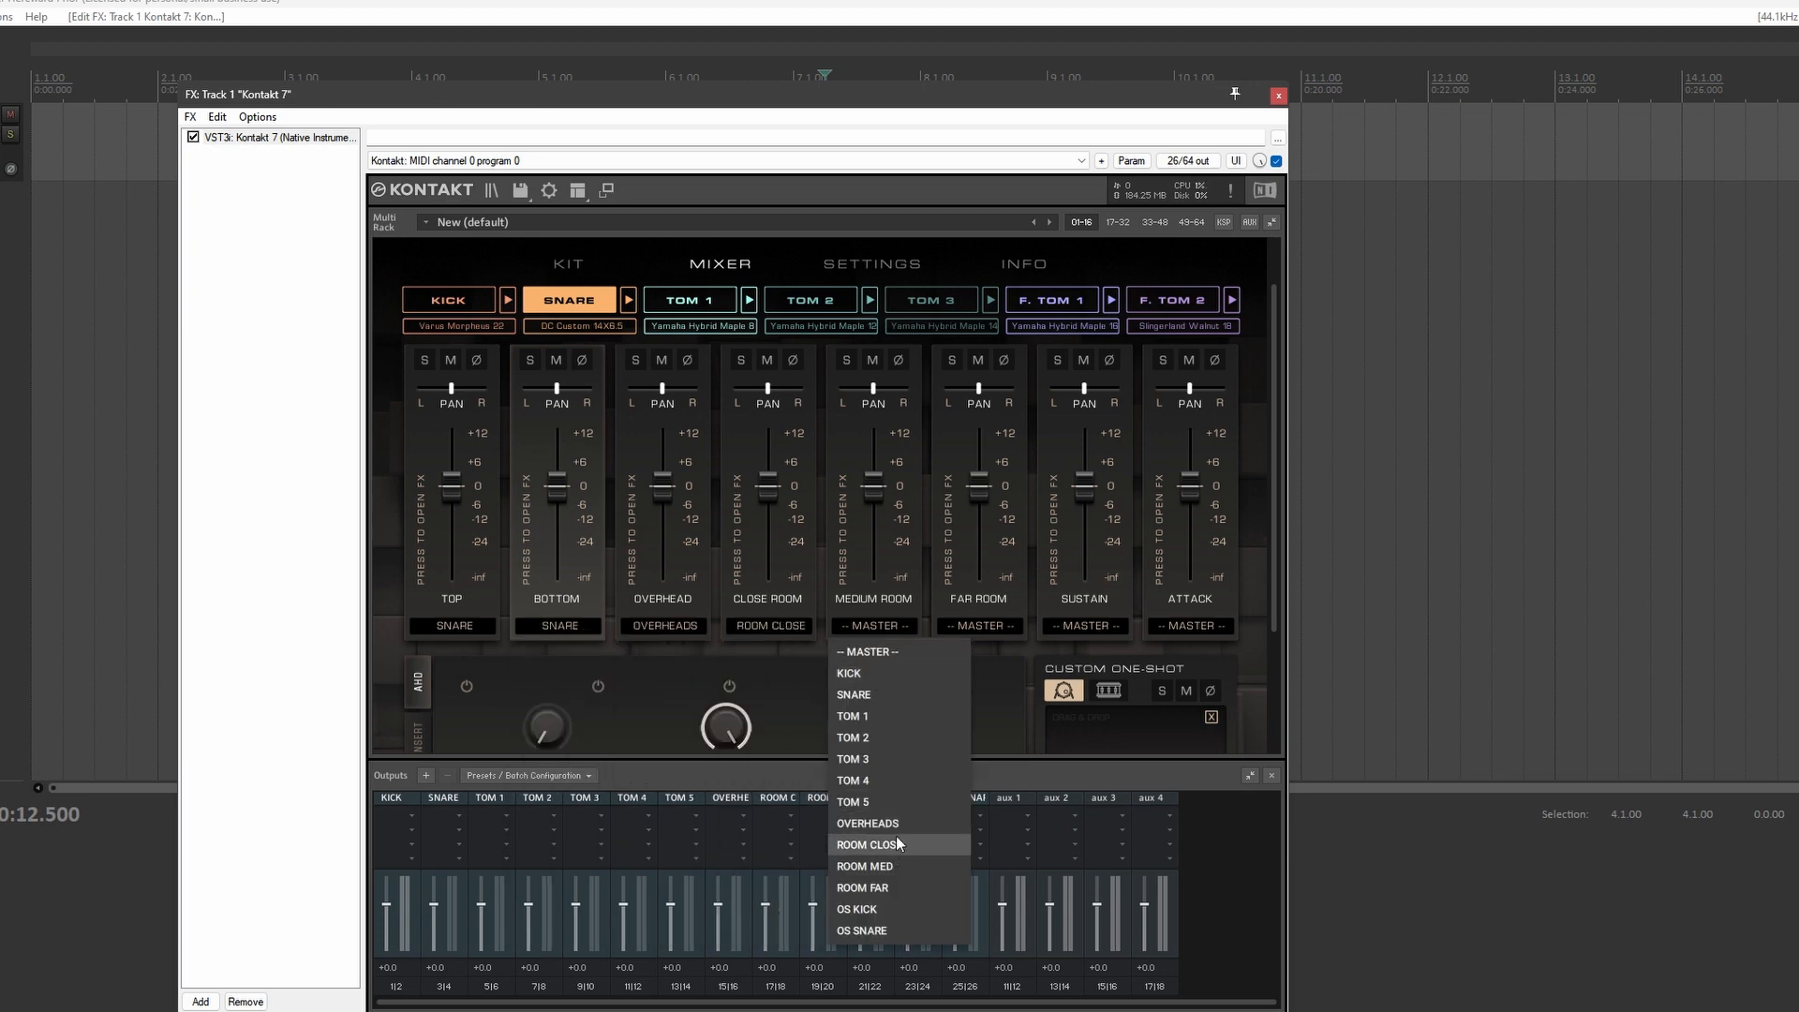
left_click(898, 869)
left_click(953, 622)
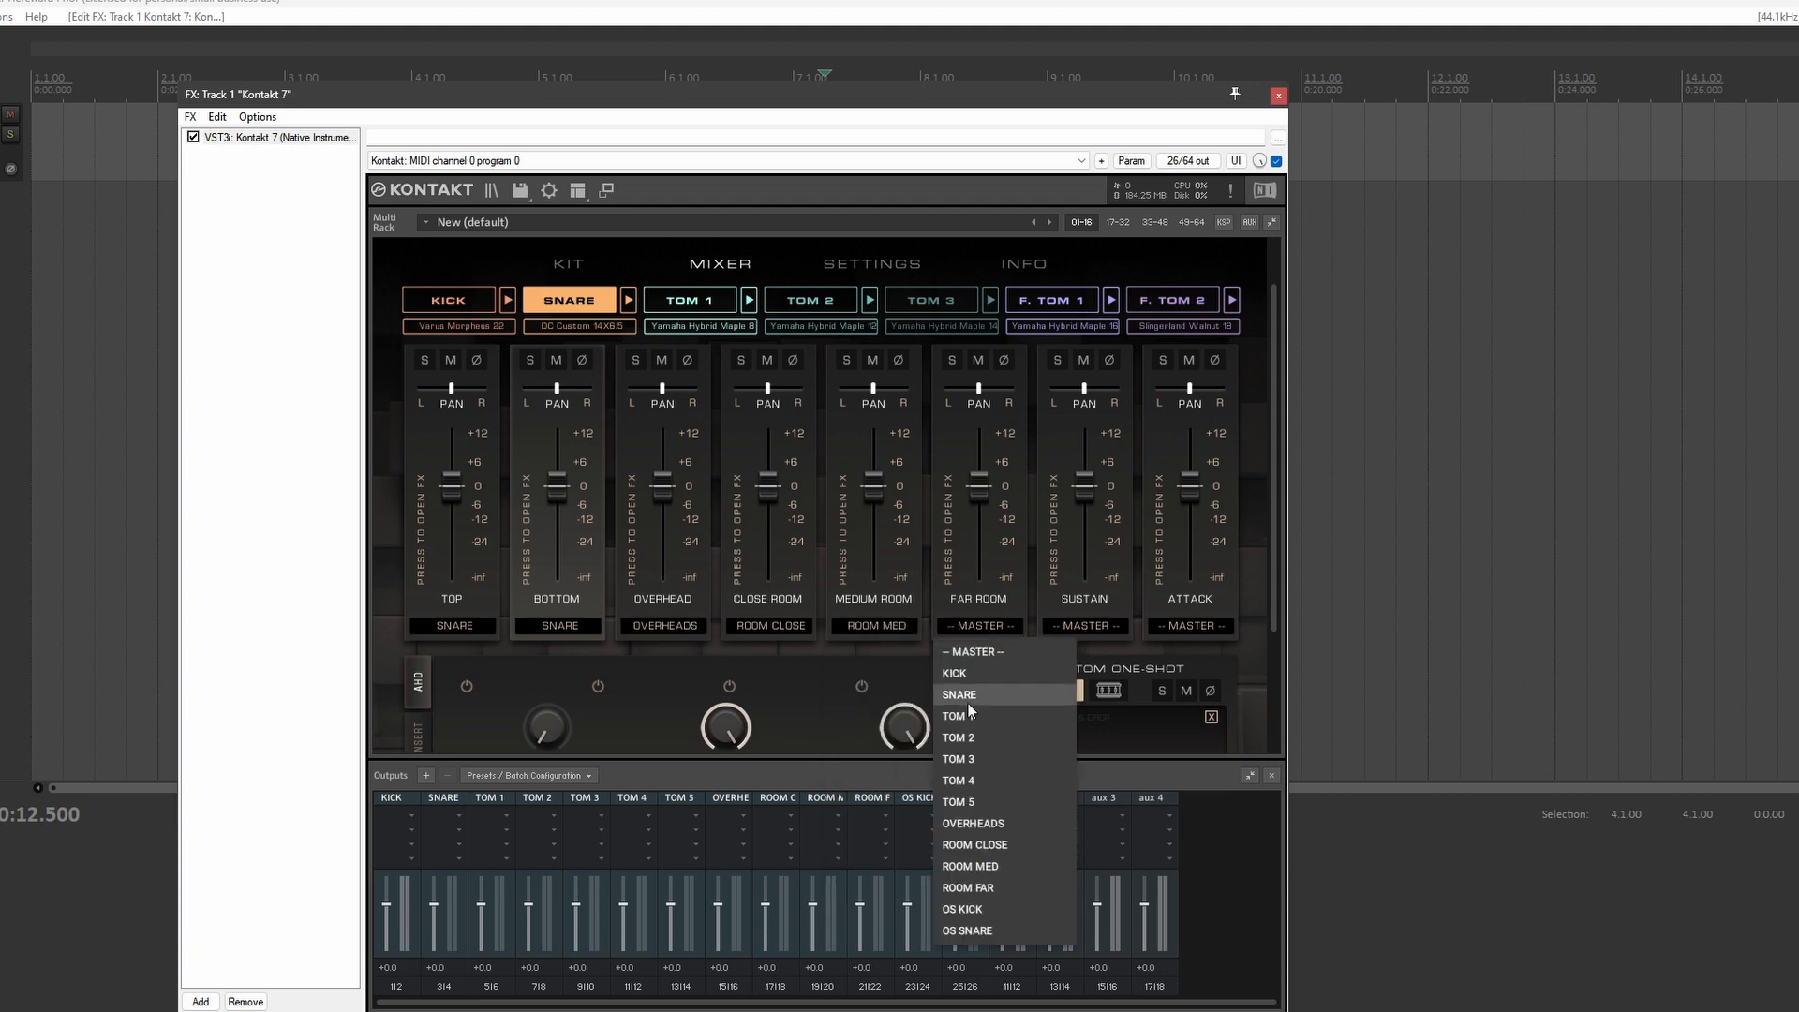
left_click(979, 888)
- Assign the snare's SUSTAIN and ATTACK mixer channels to the SNARE output
left_click(1088, 628)
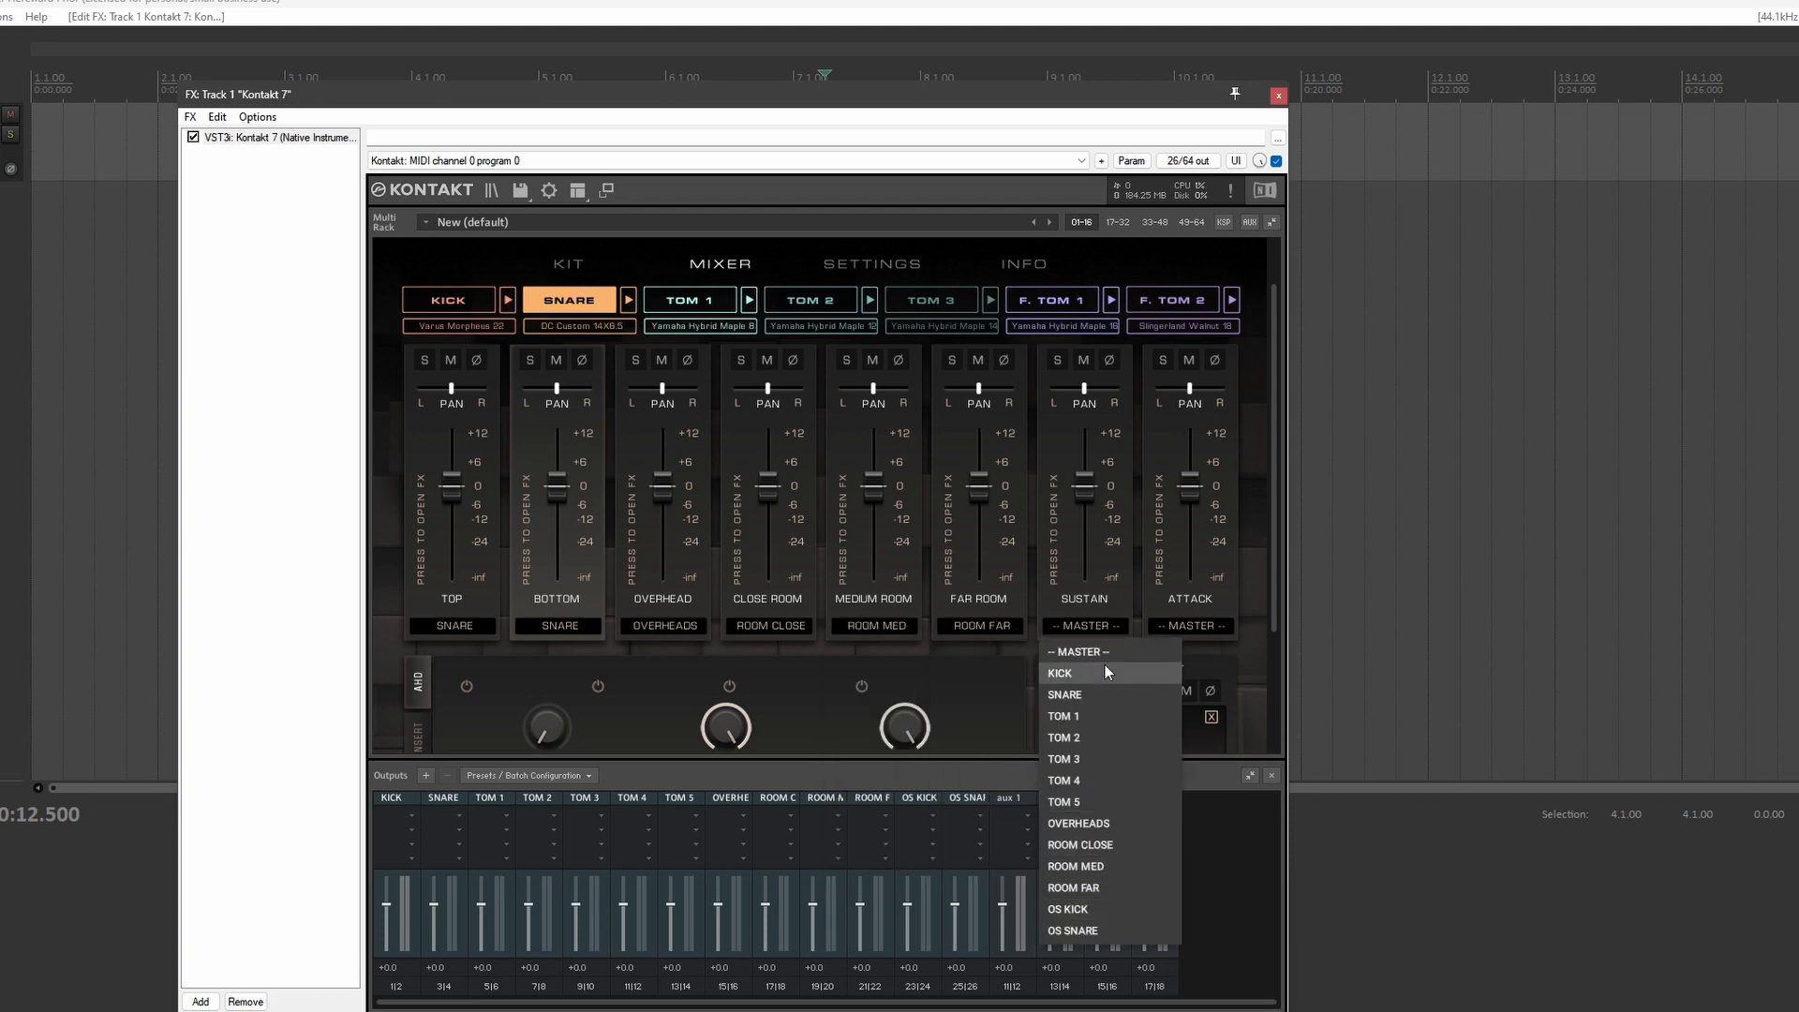
left_click(1093, 693)
left_click(1184, 626)
left_click(1171, 694)
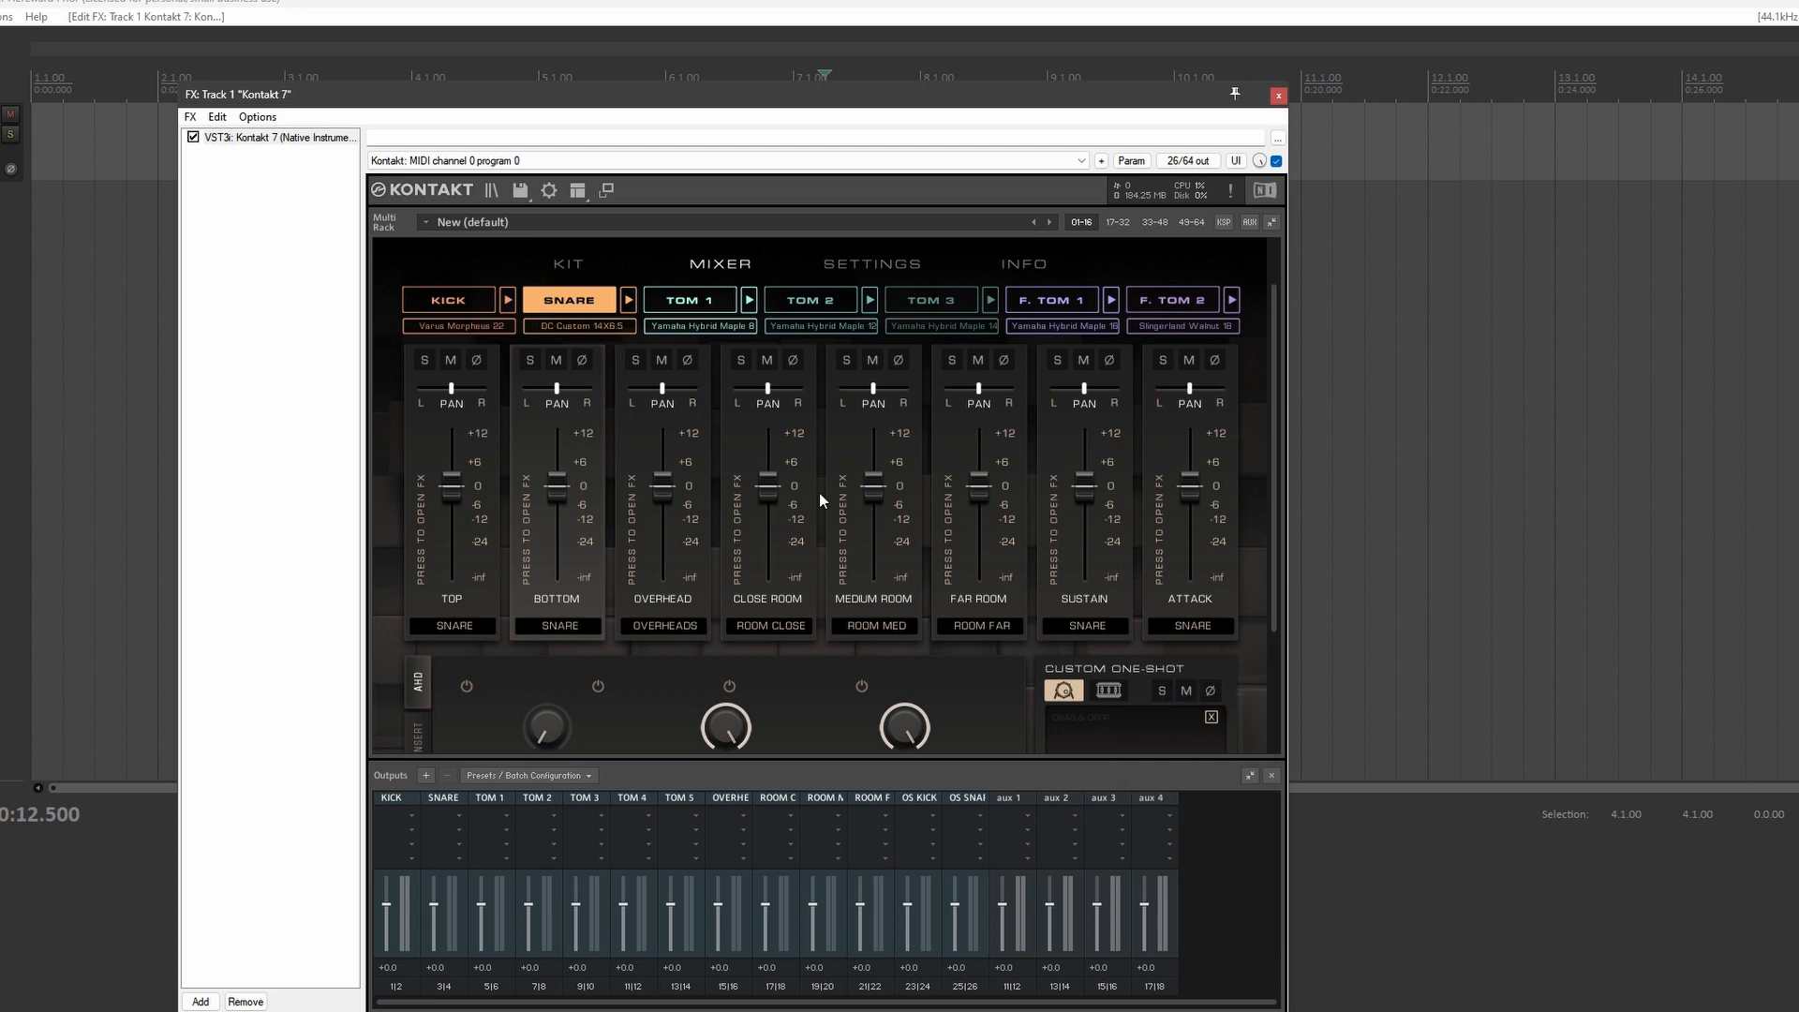
- Assign Tom 1's TOM 1 and BOTTOM mixer channels to the TOM 1 output
left_click(723, 300)
left_click(441, 626)
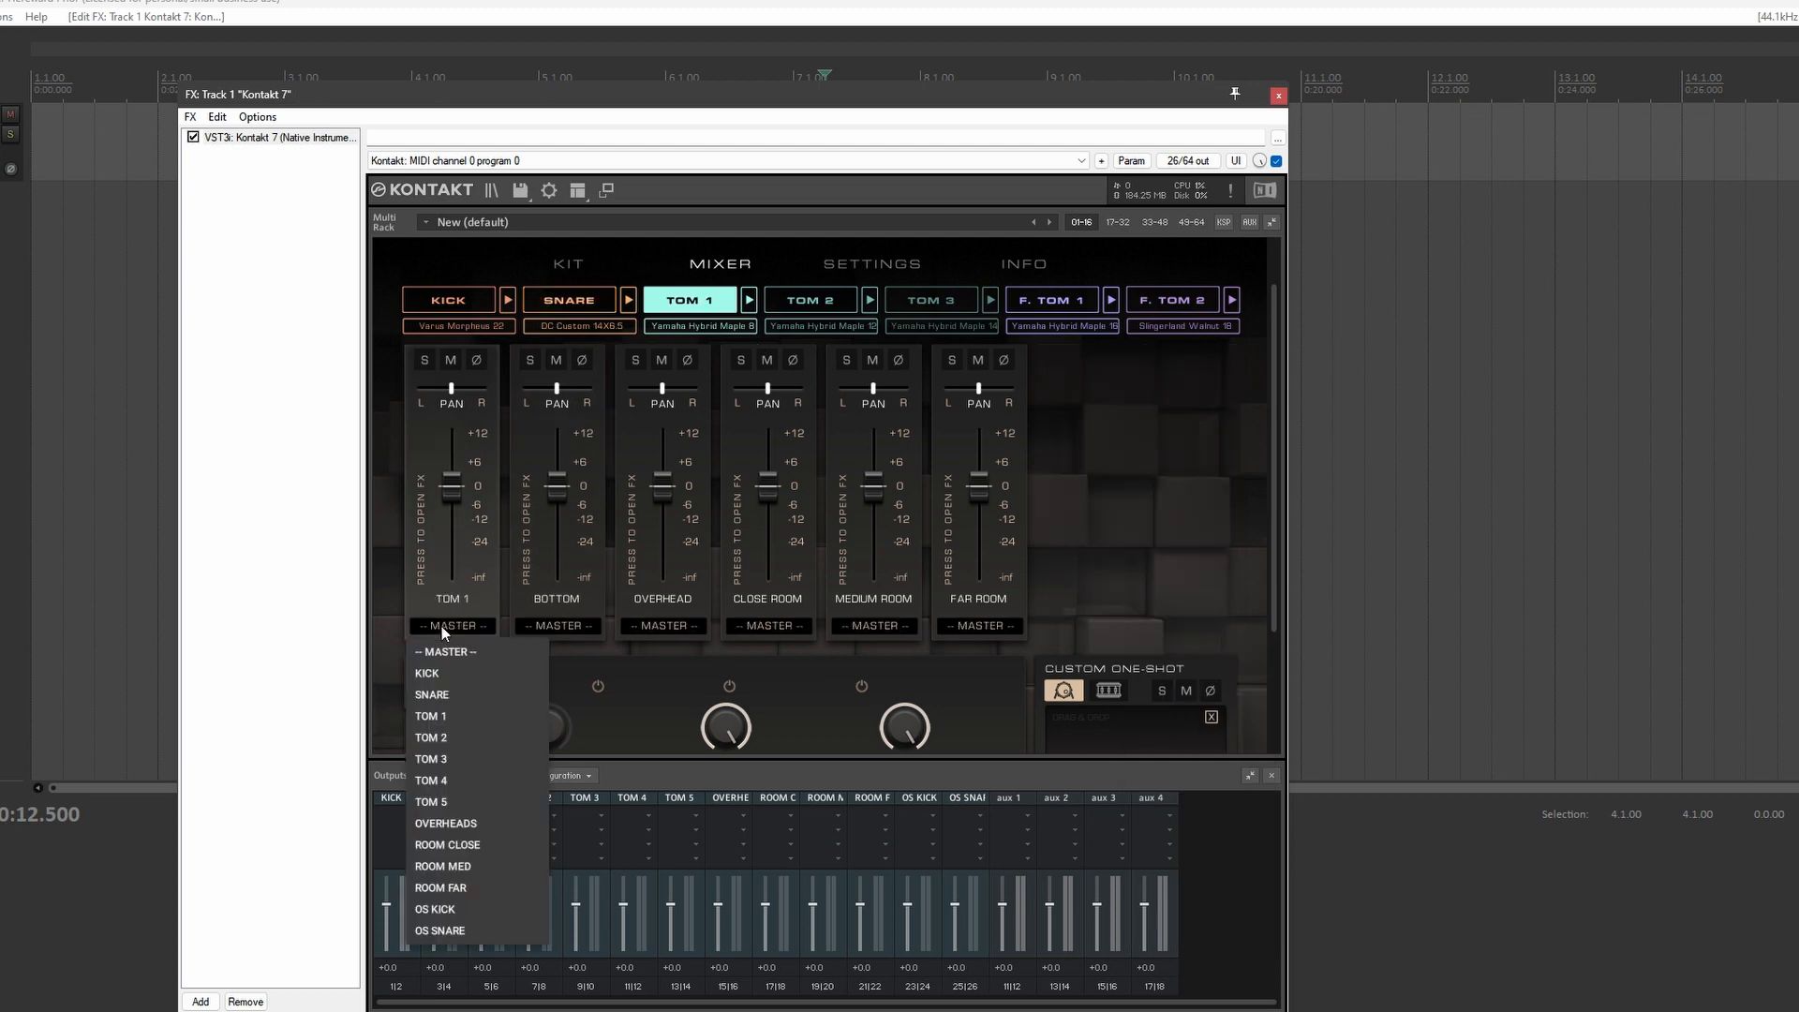
left_click(476, 705)
left_click(555, 626)
left_click(562, 716)
- Assign Tom 1's overhead channel to OVERHEADS, its close room to ROOM CLOSE, and its medium and far rooms to ROOM MED
left_click(646, 626)
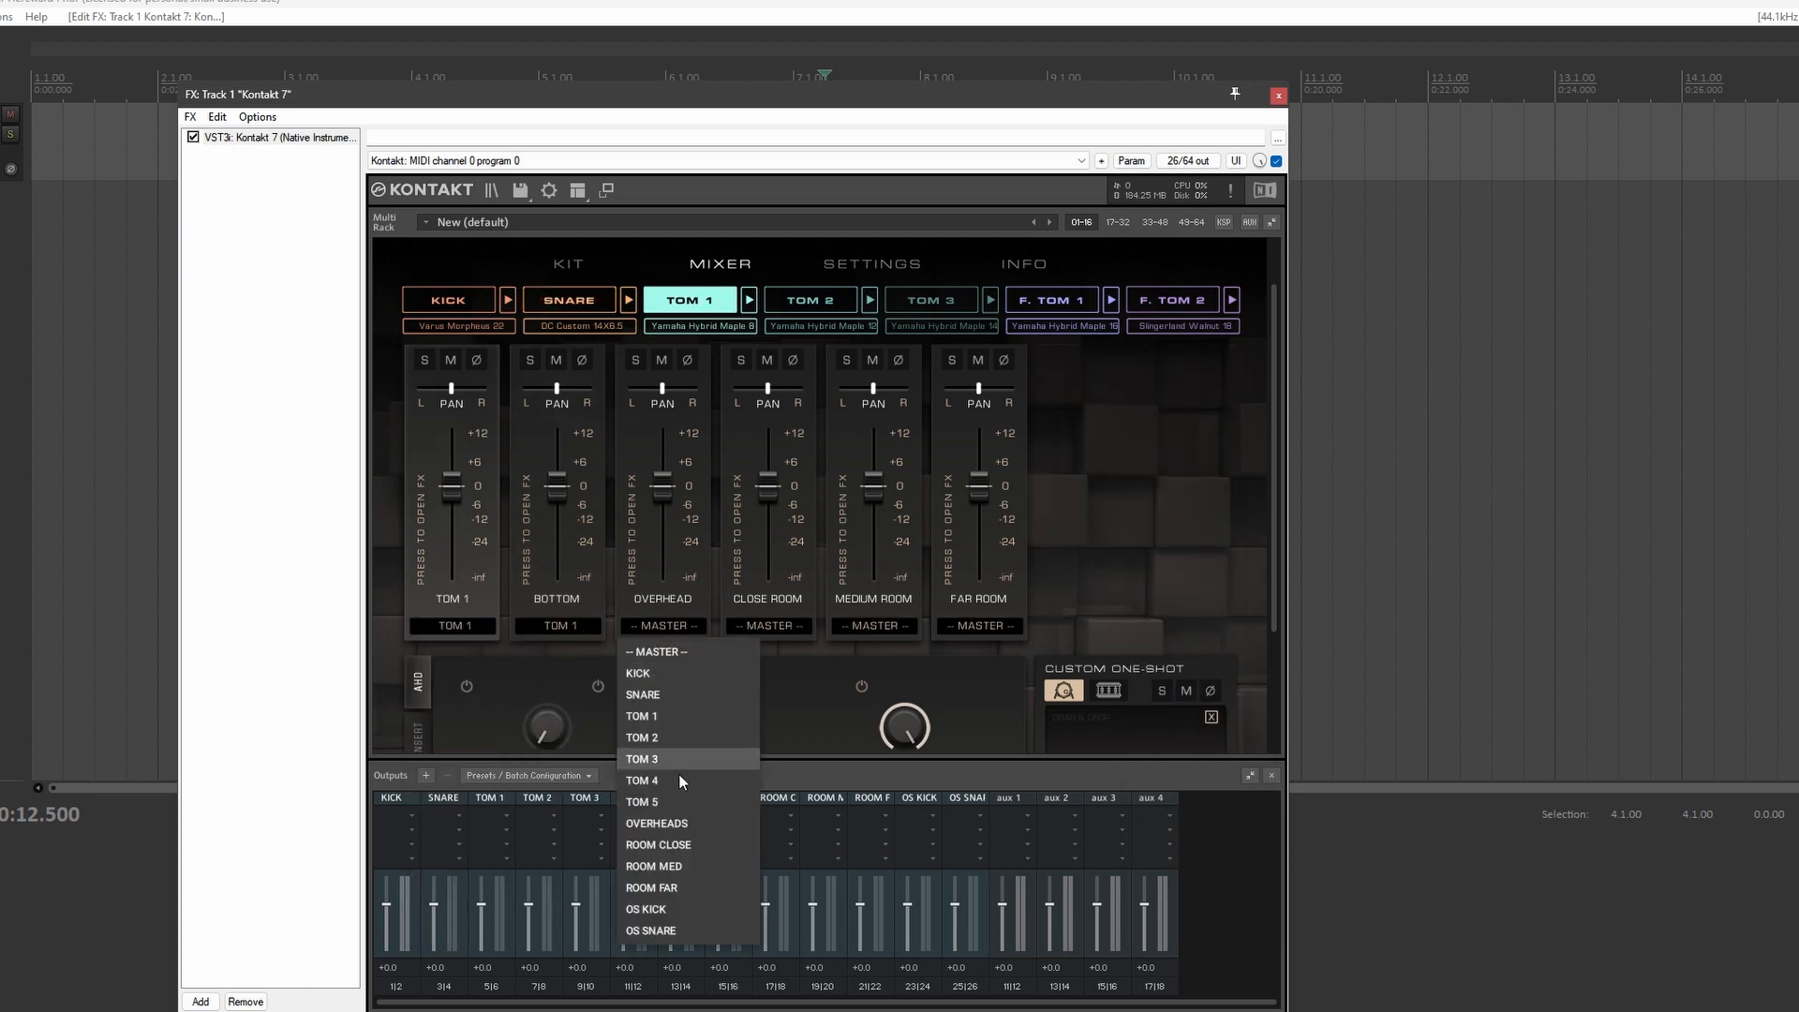
left_click(684, 827)
left_click(759, 626)
left_click(781, 844)
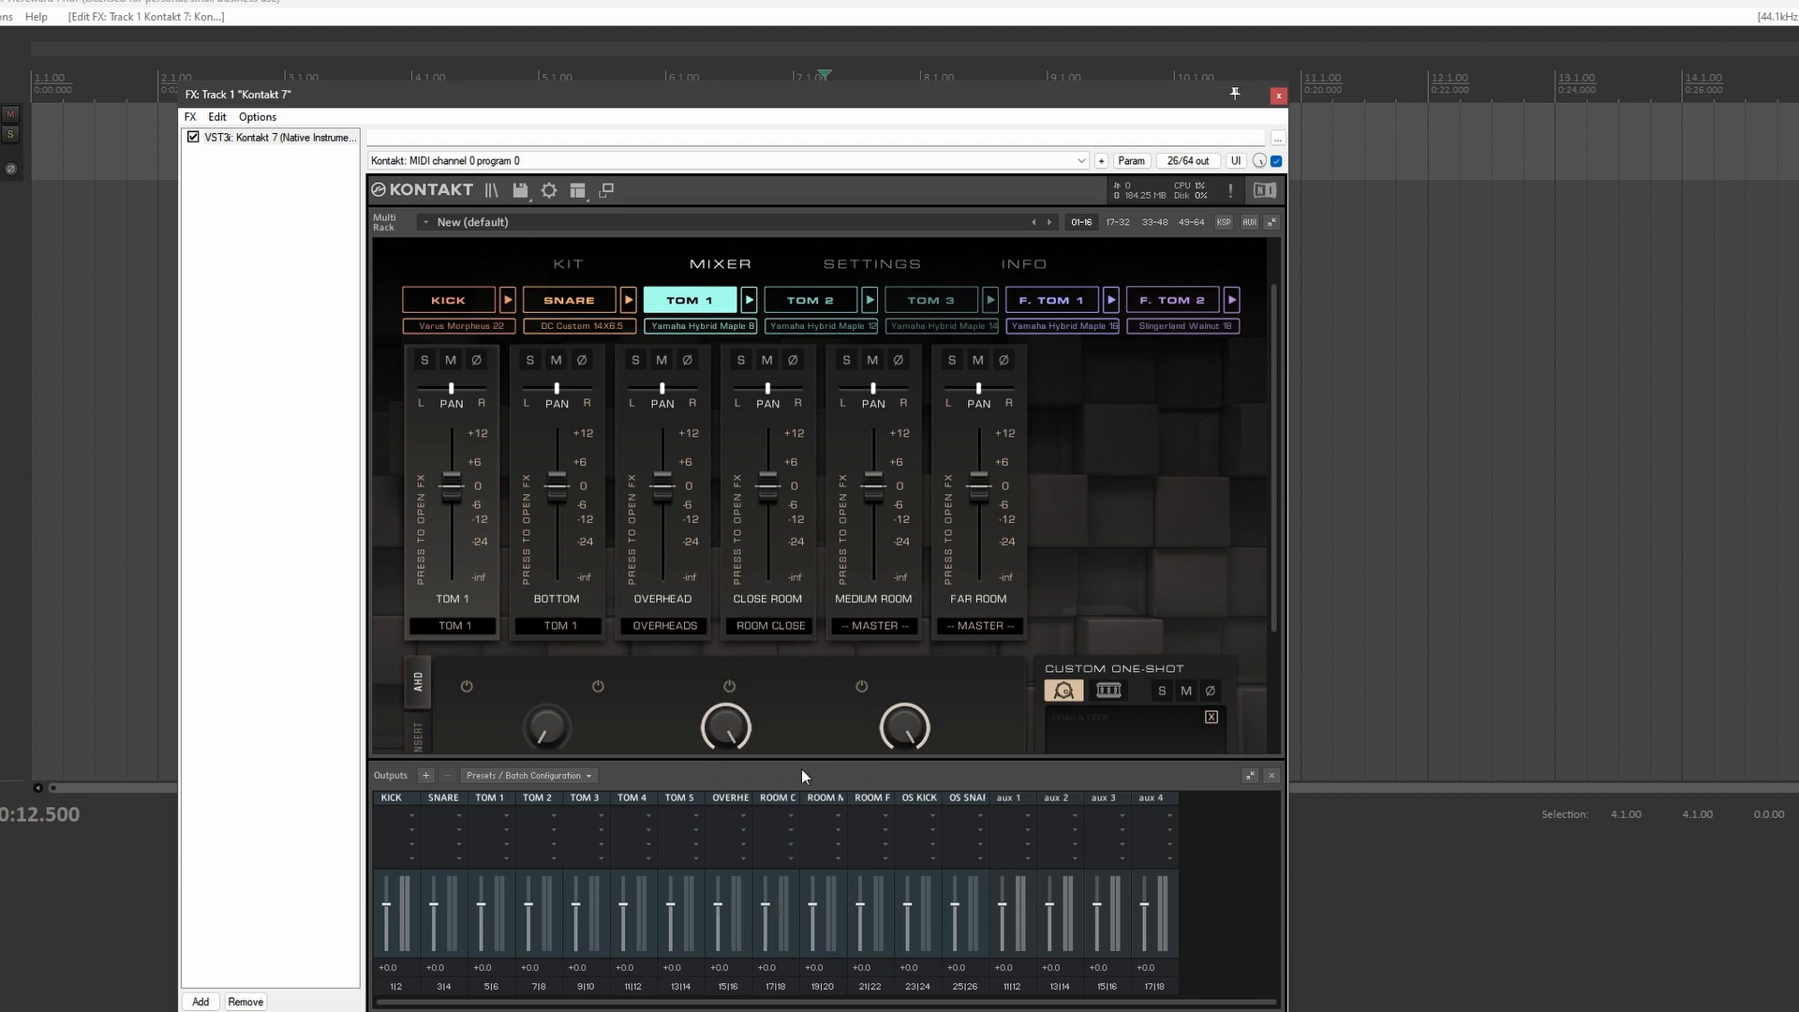
left_click(875, 627)
left_click(905, 866)
left_click(979, 625)
left_click(993, 874)
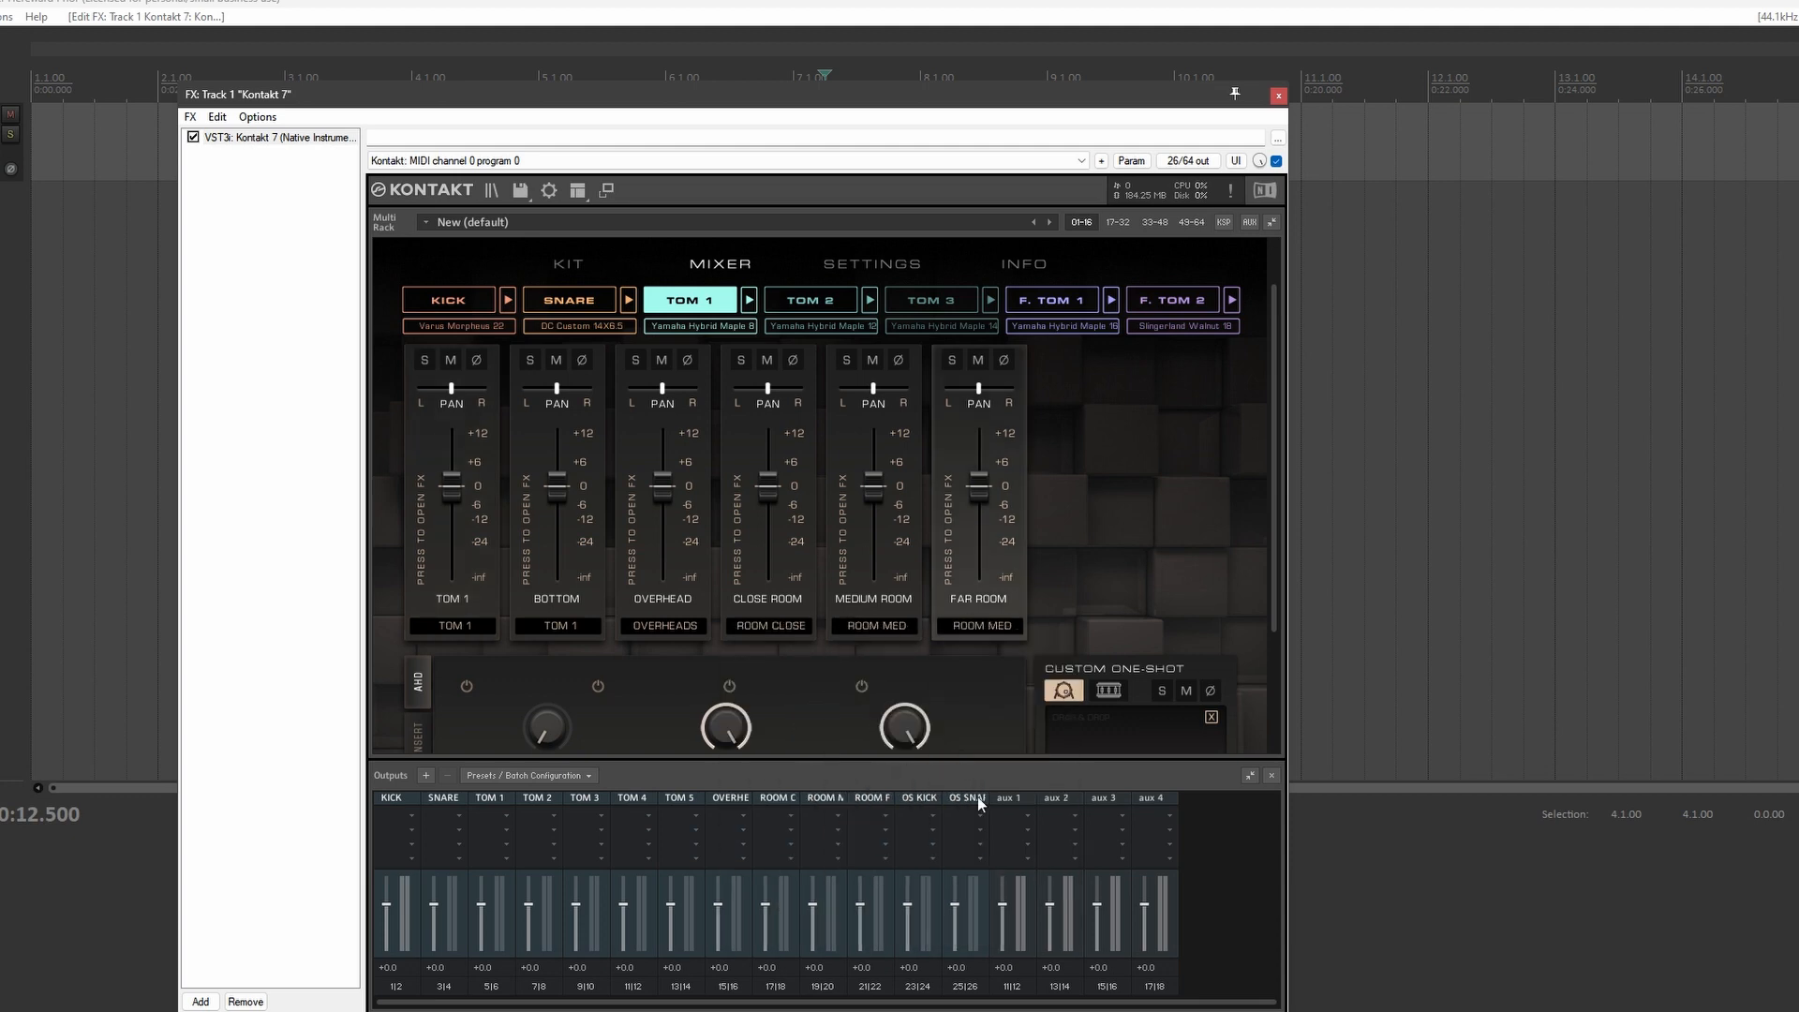
- Assign Tom 2's TOM 2 and BOTTOM mixer channels to the TOM 2 output
scroll(767, 457, "up", 2)
left_click(827, 373)
left_click(460, 691)
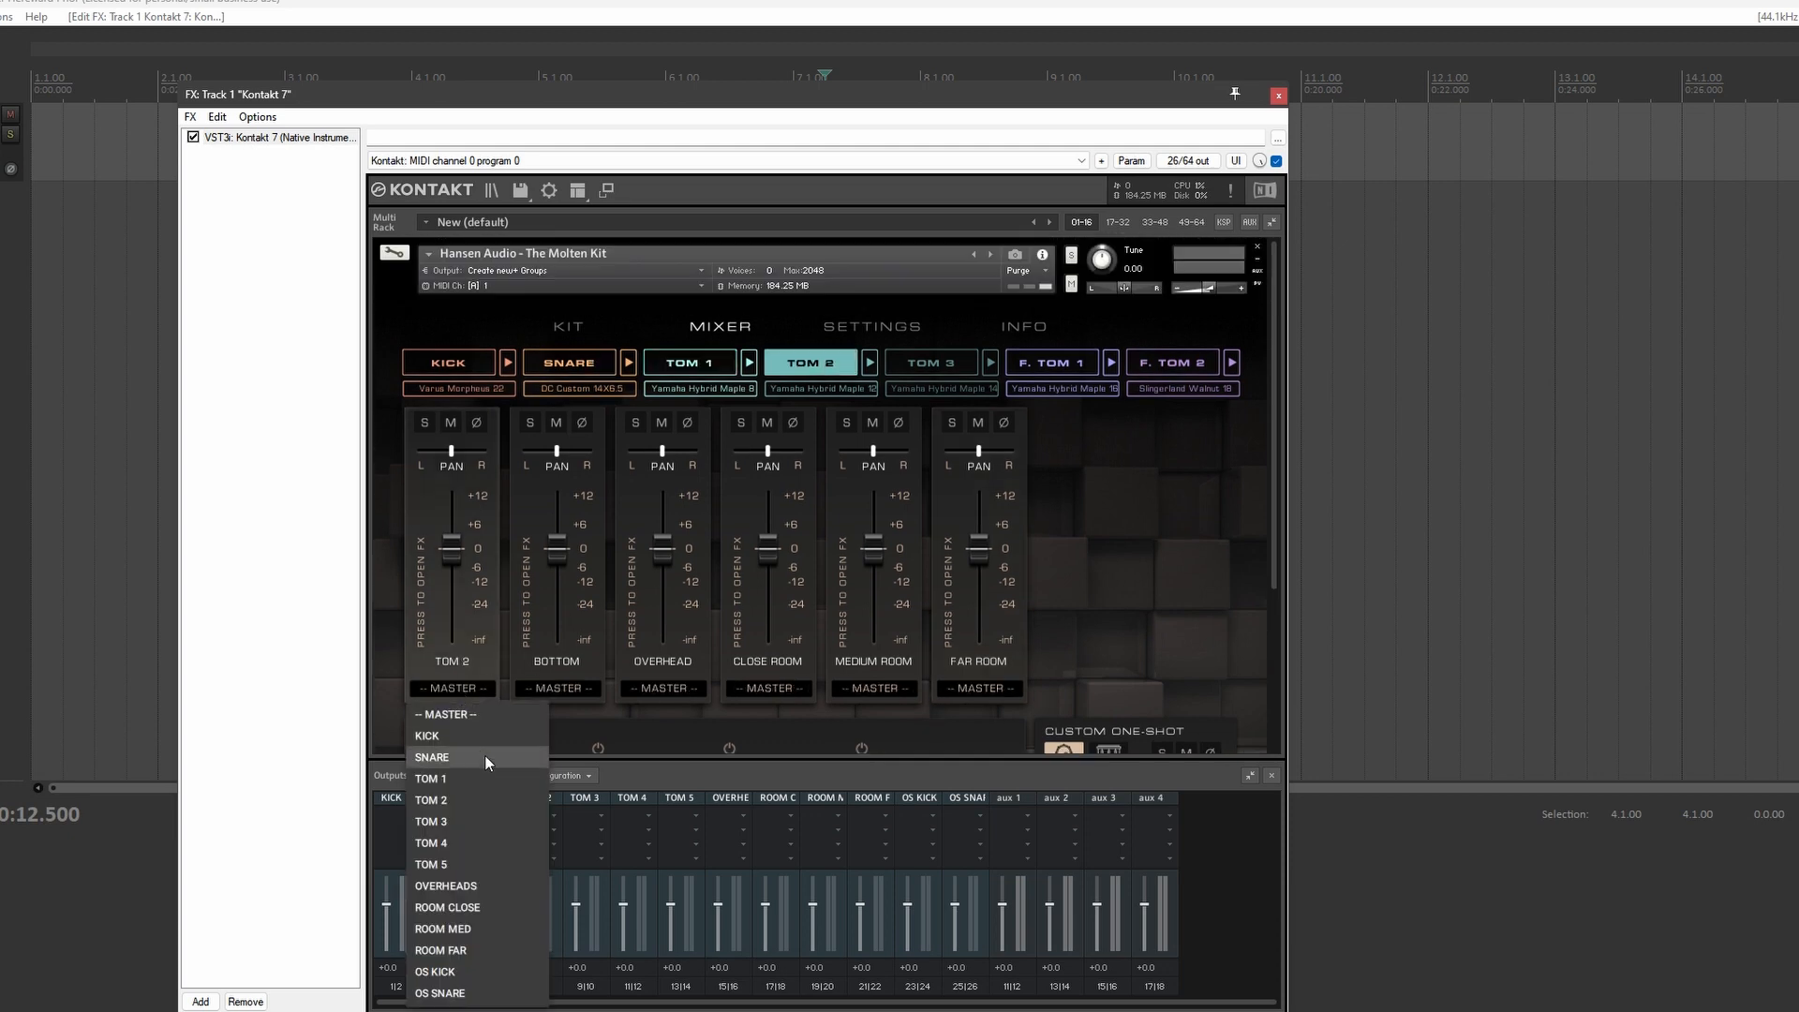
left_click(476, 801)
left_click(592, 697)
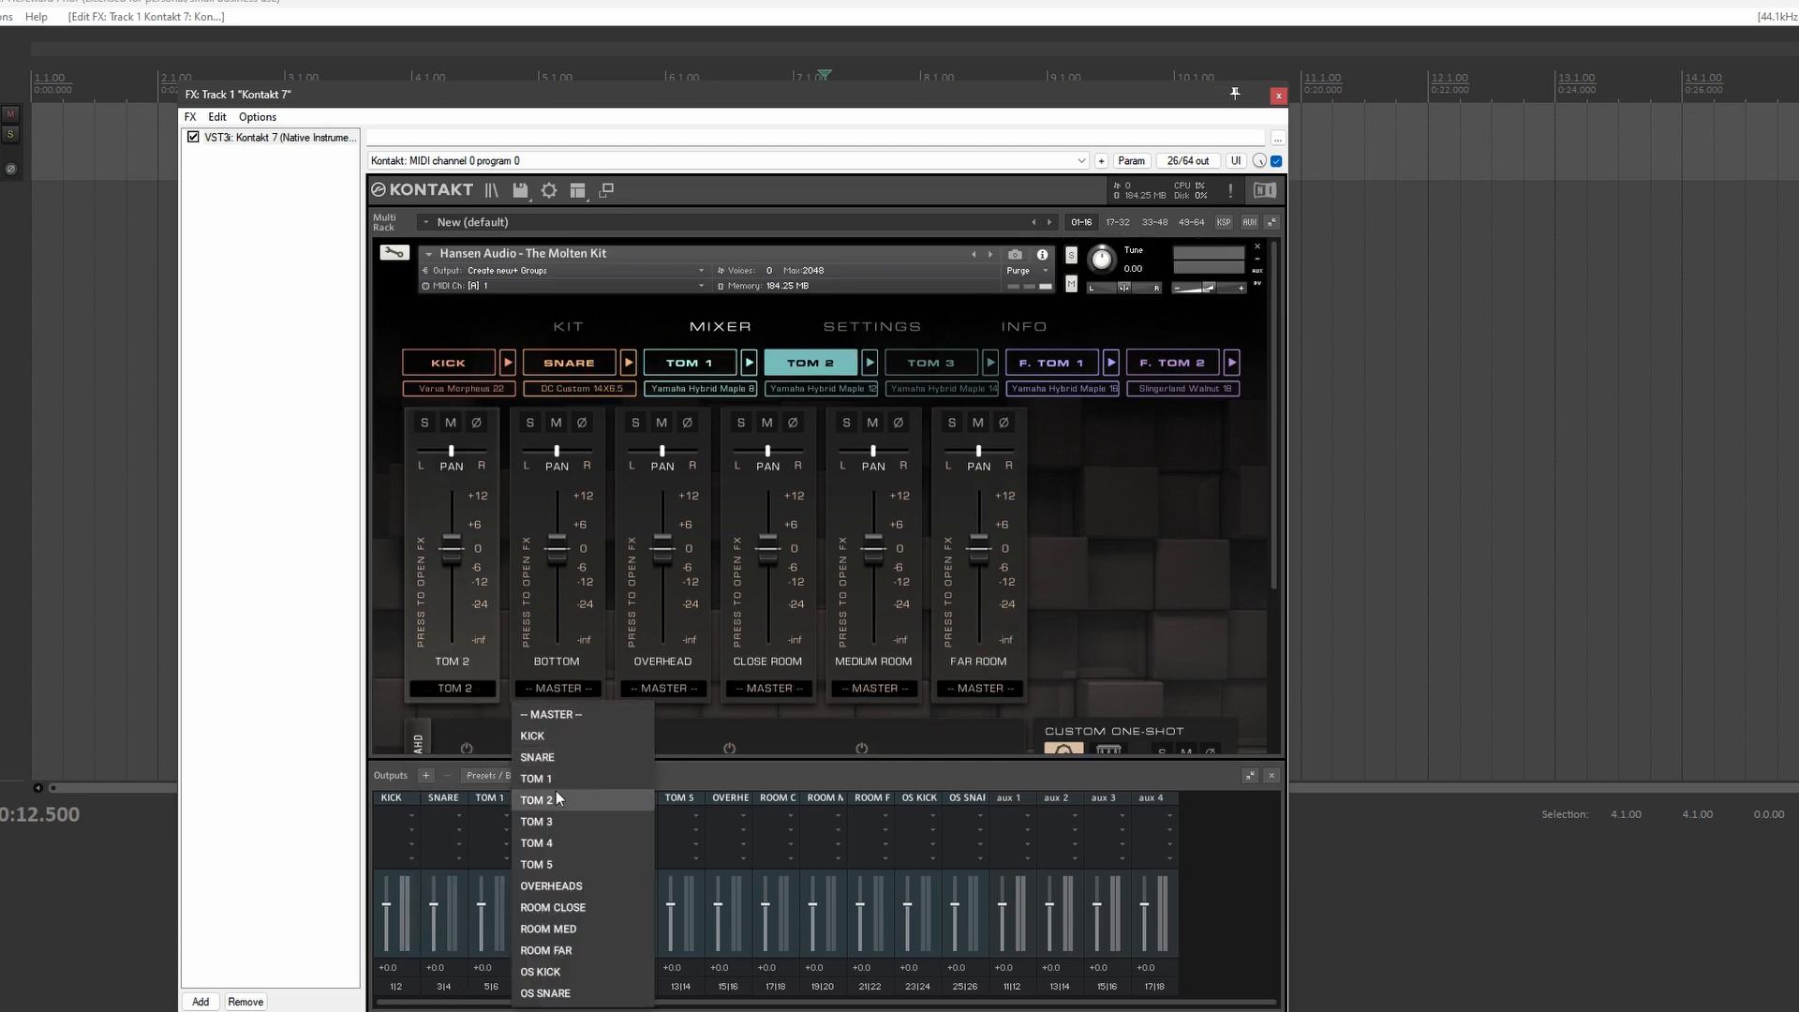
left_click(554, 792)
- Assign Tom 2's overhead channel to OVERHEADS, its close room to ROOM CLOSE, and its medium and far rooms to ROOM MED
left_click(668, 692)
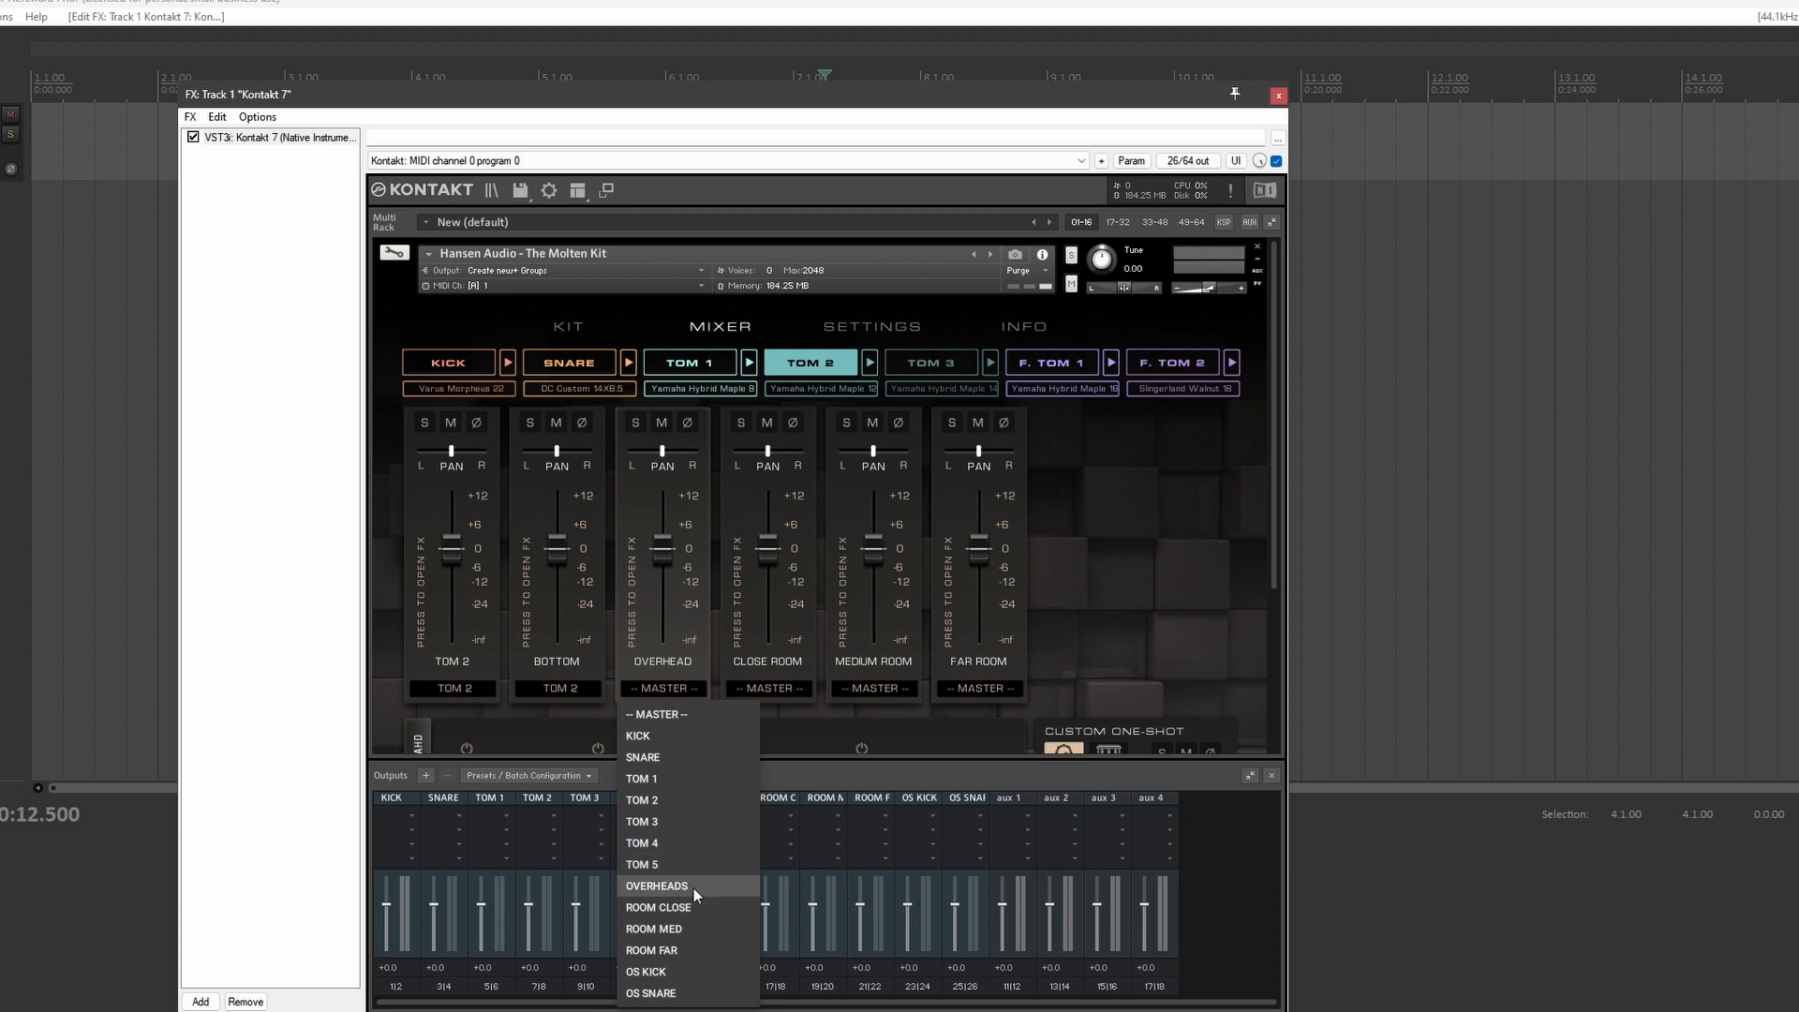
left_click(694, 887)
left_click(768, 692)
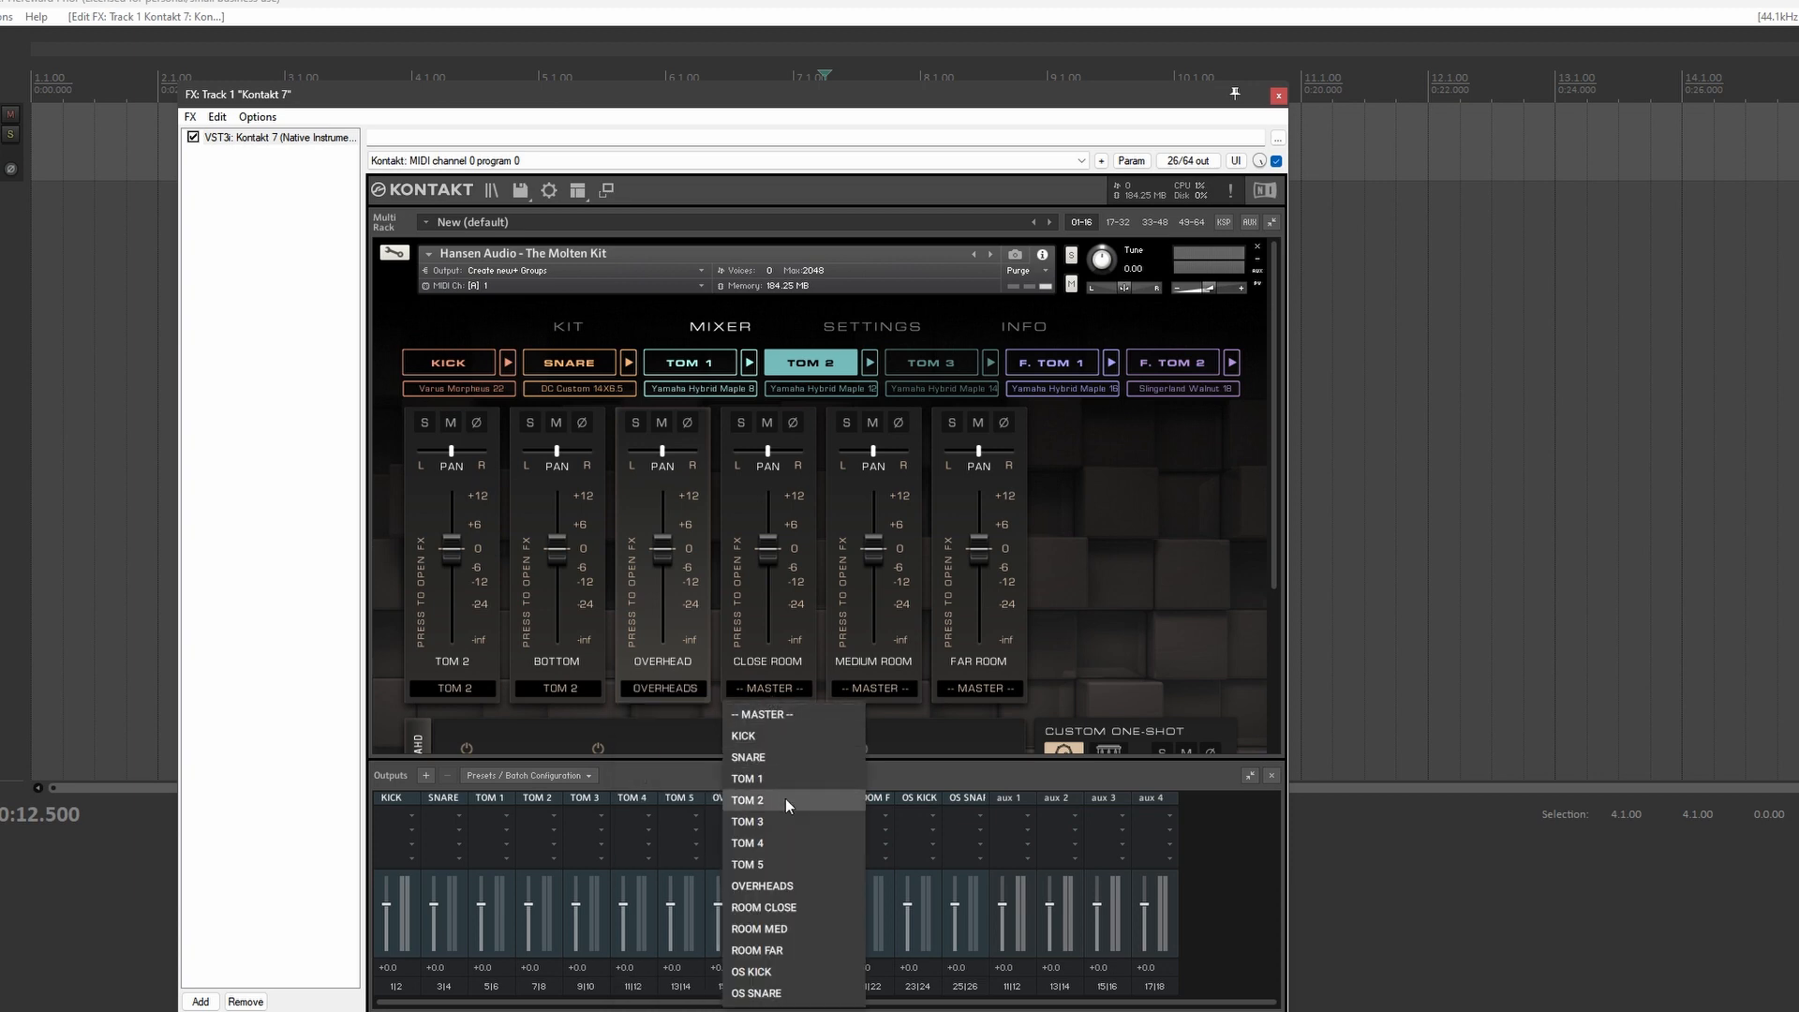
left_click(801, 911)
left_click(858, 690)
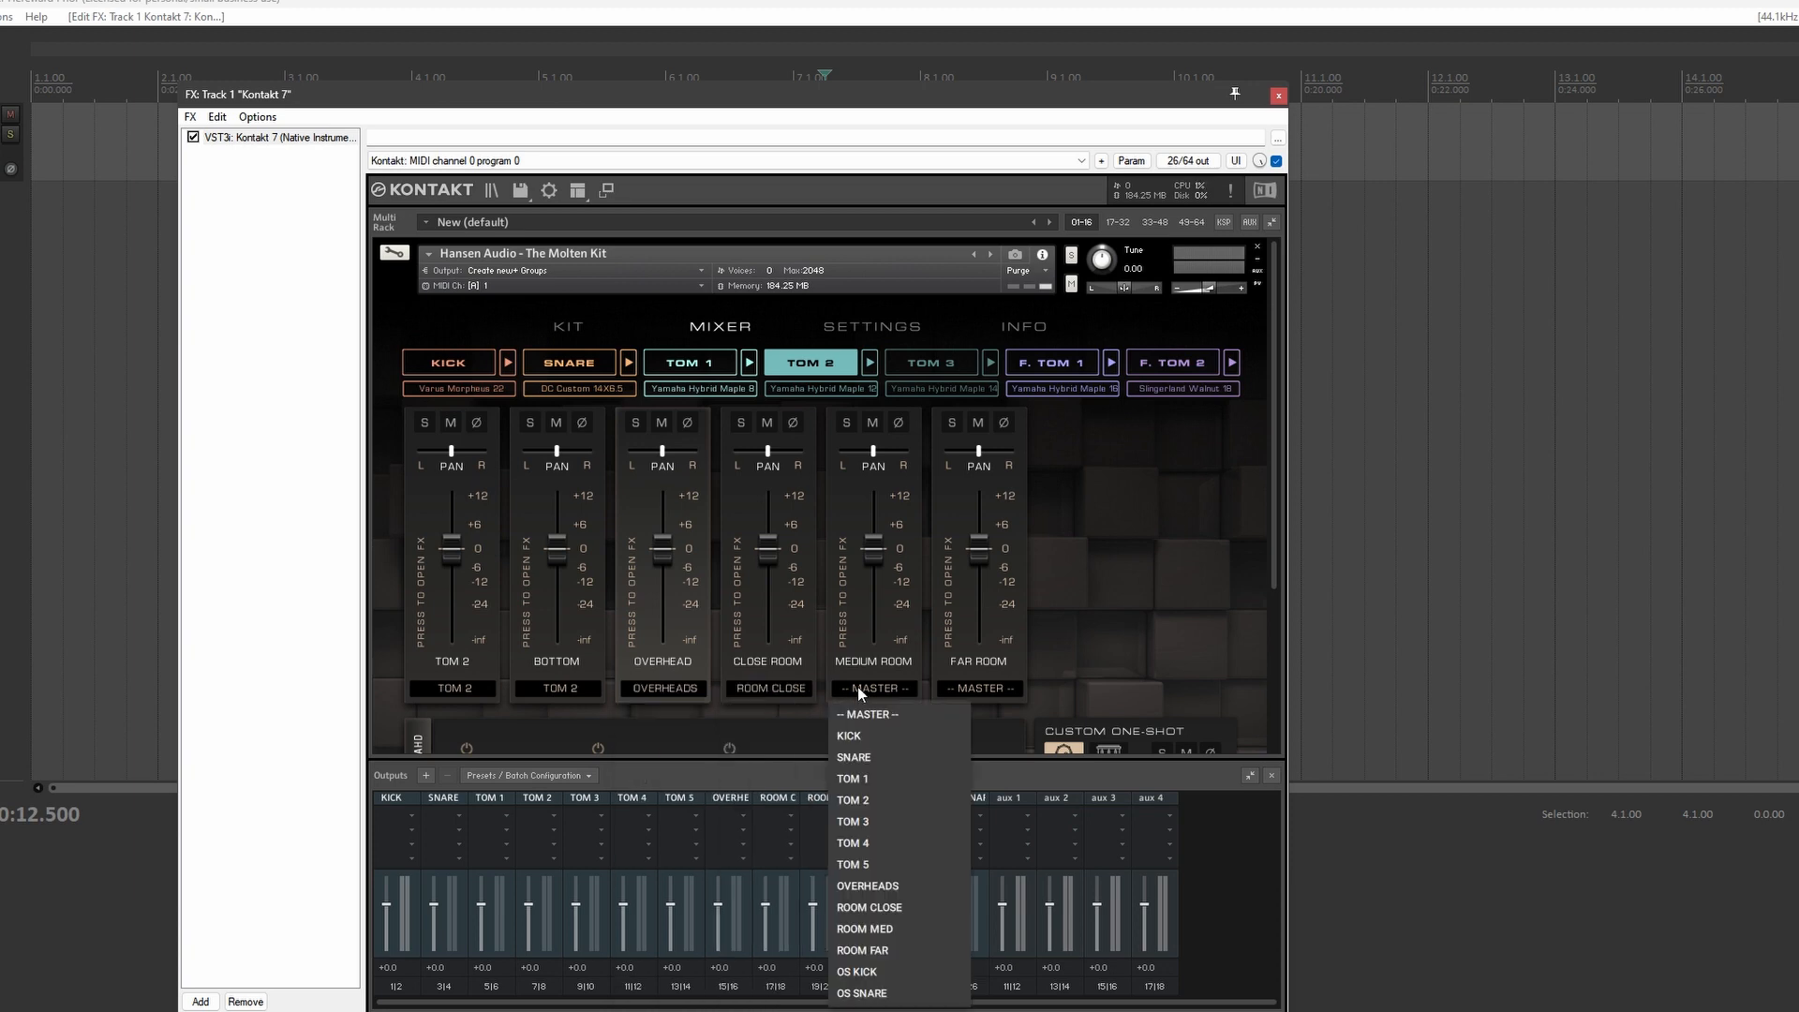
left_click(898, 929)
left_click(977, 691)
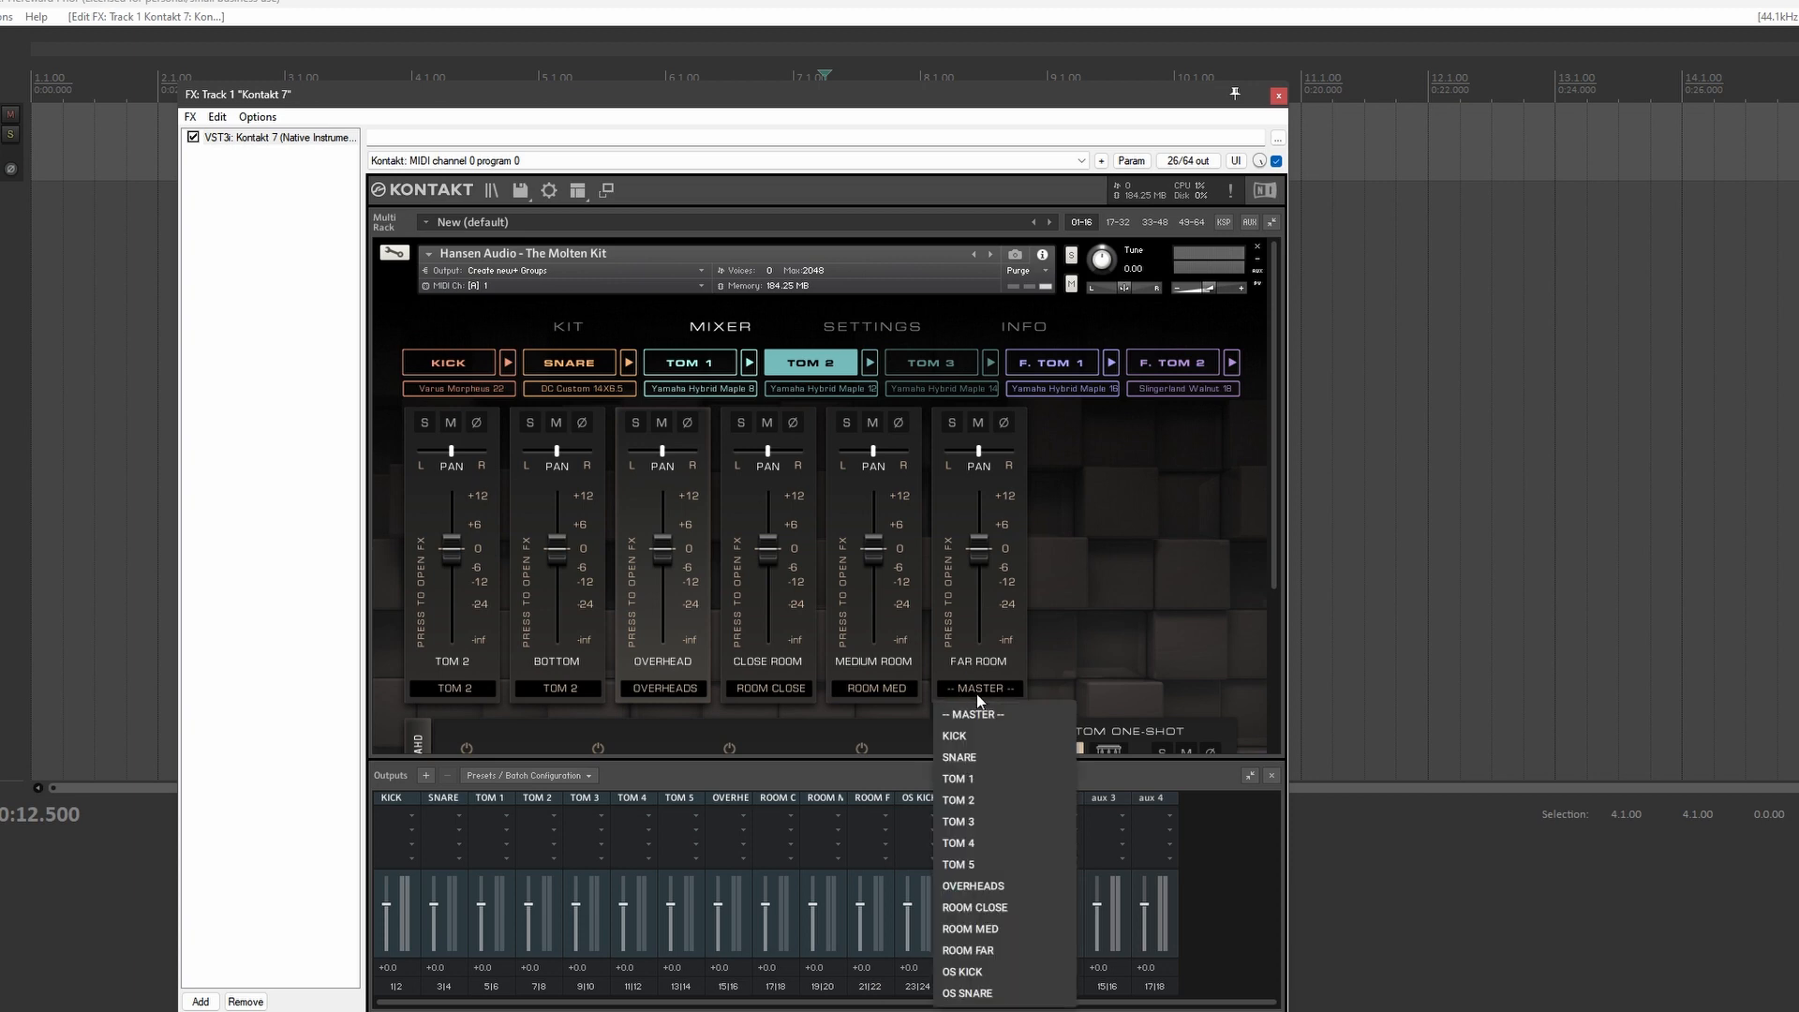
left_click(1008, 929)
- Assign Tom 3's TOM 3 and BOTTOM mixer channels to the TOM 3 output
left_click(907, 370)
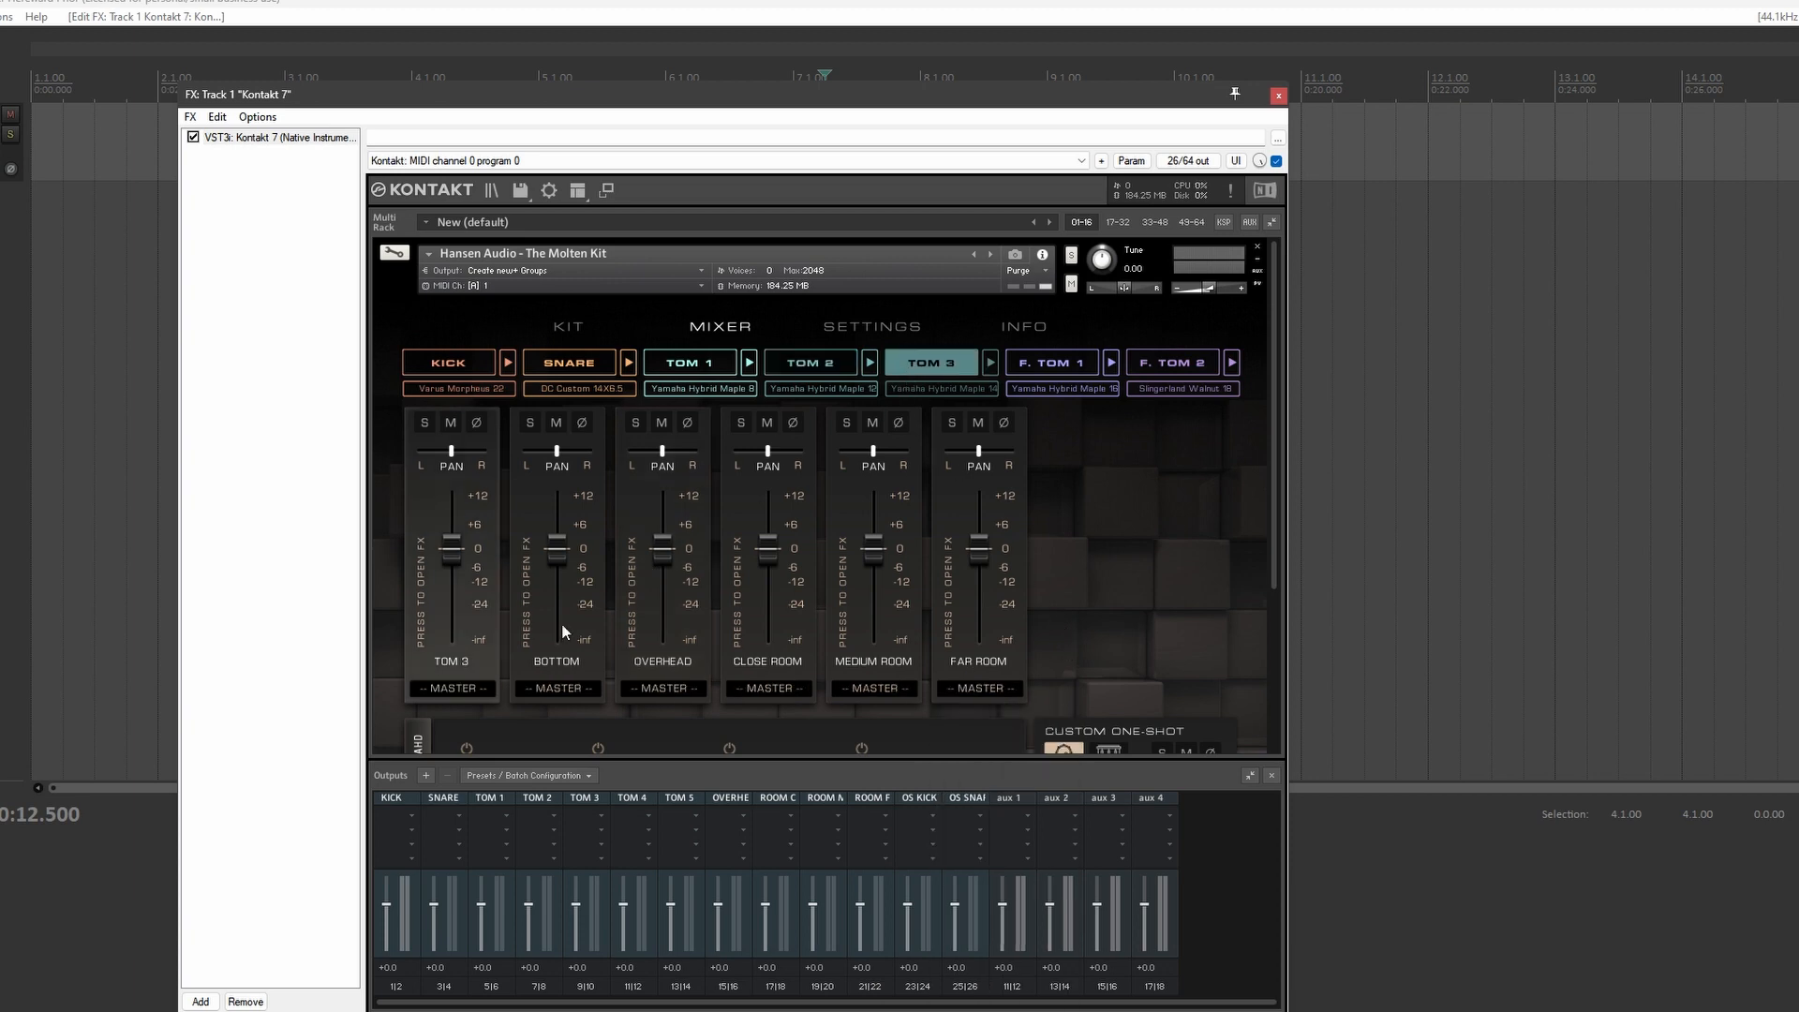
left_click(474, 692)
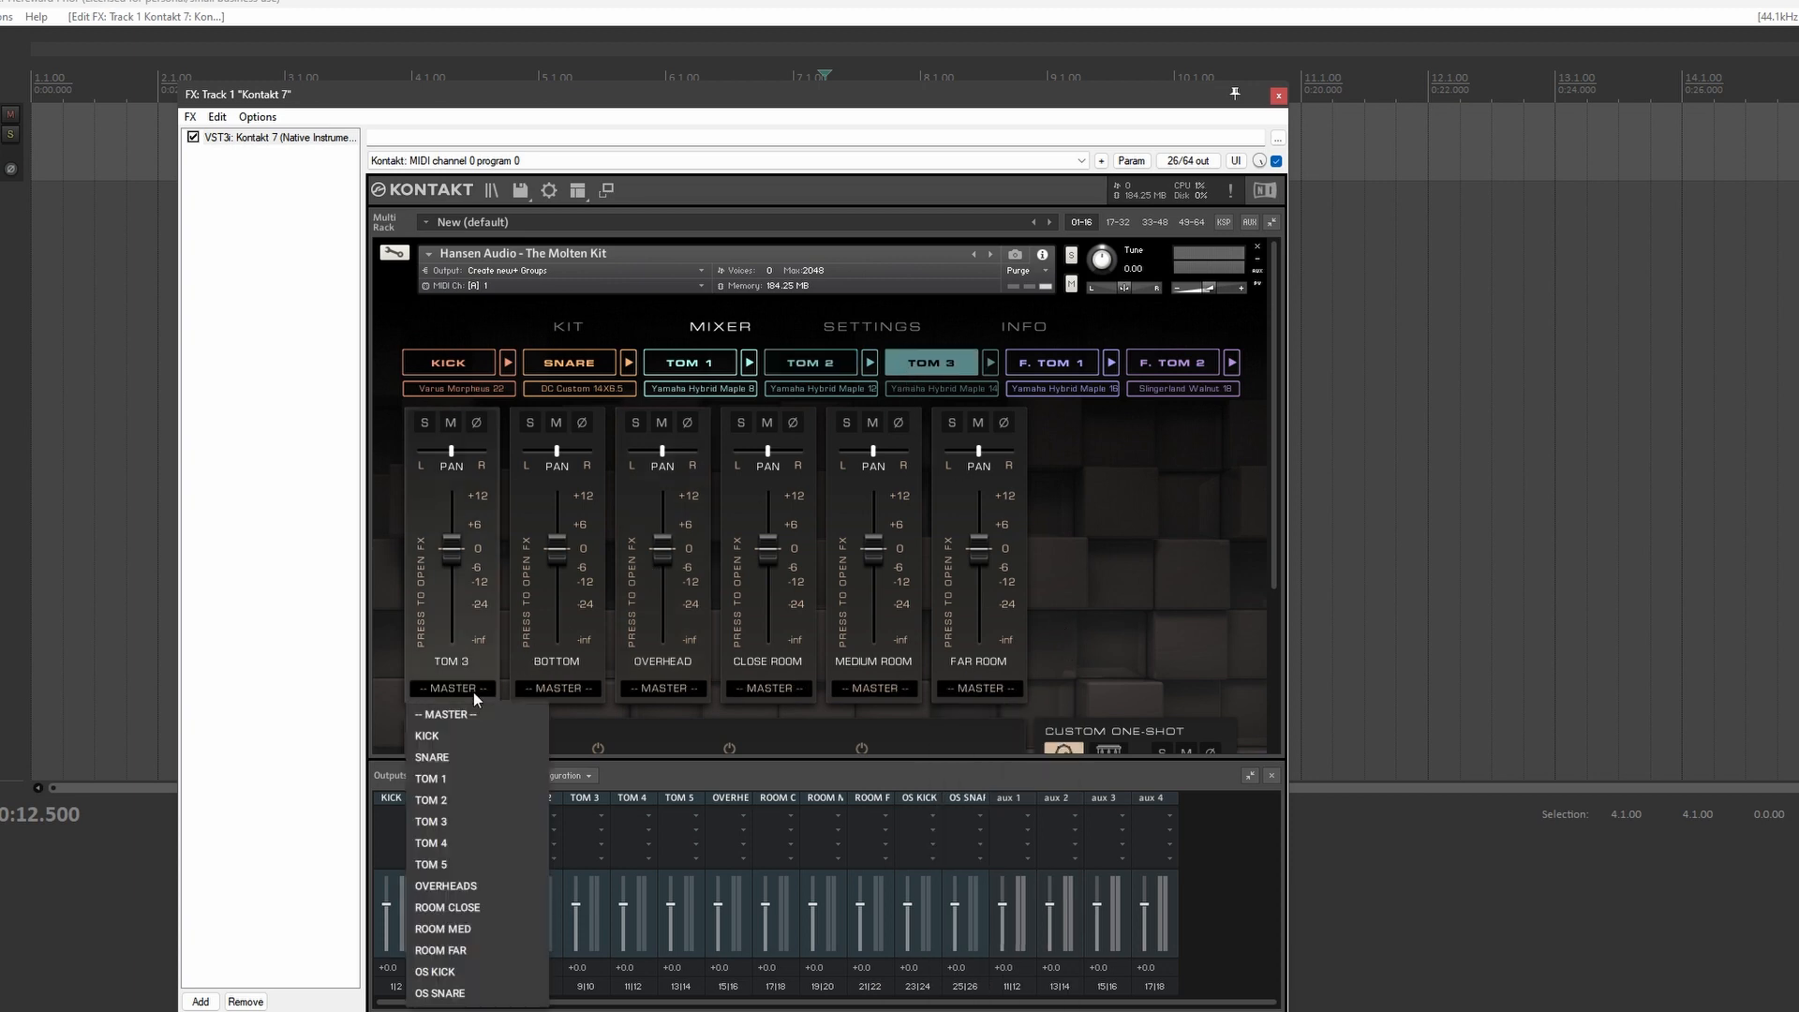
left_click(478, 824)
left_click(559, 688)
left_click(576, 821)
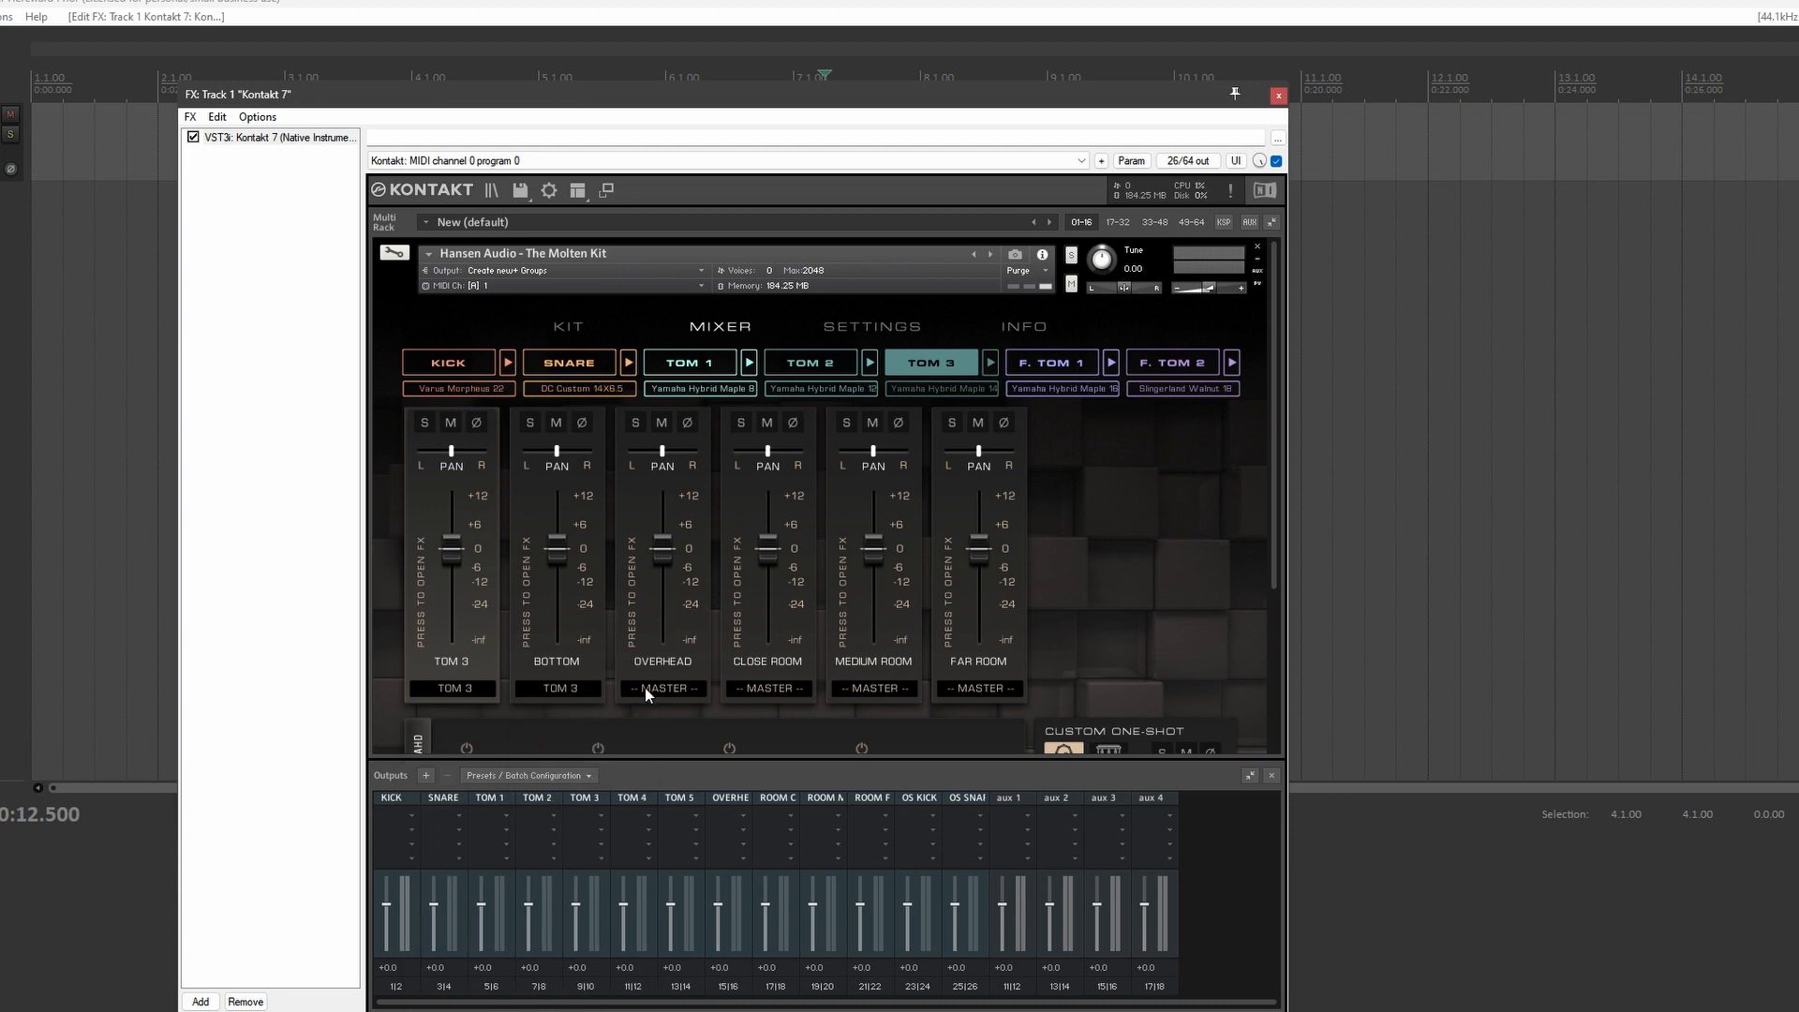
- Assign Tom 3's overhead, close, medium and far room channels to OVERHEADS, ROOM CLOSE, ROOM MED and ROOM FAR
left_click(658, 688)
left_click(687, 887)
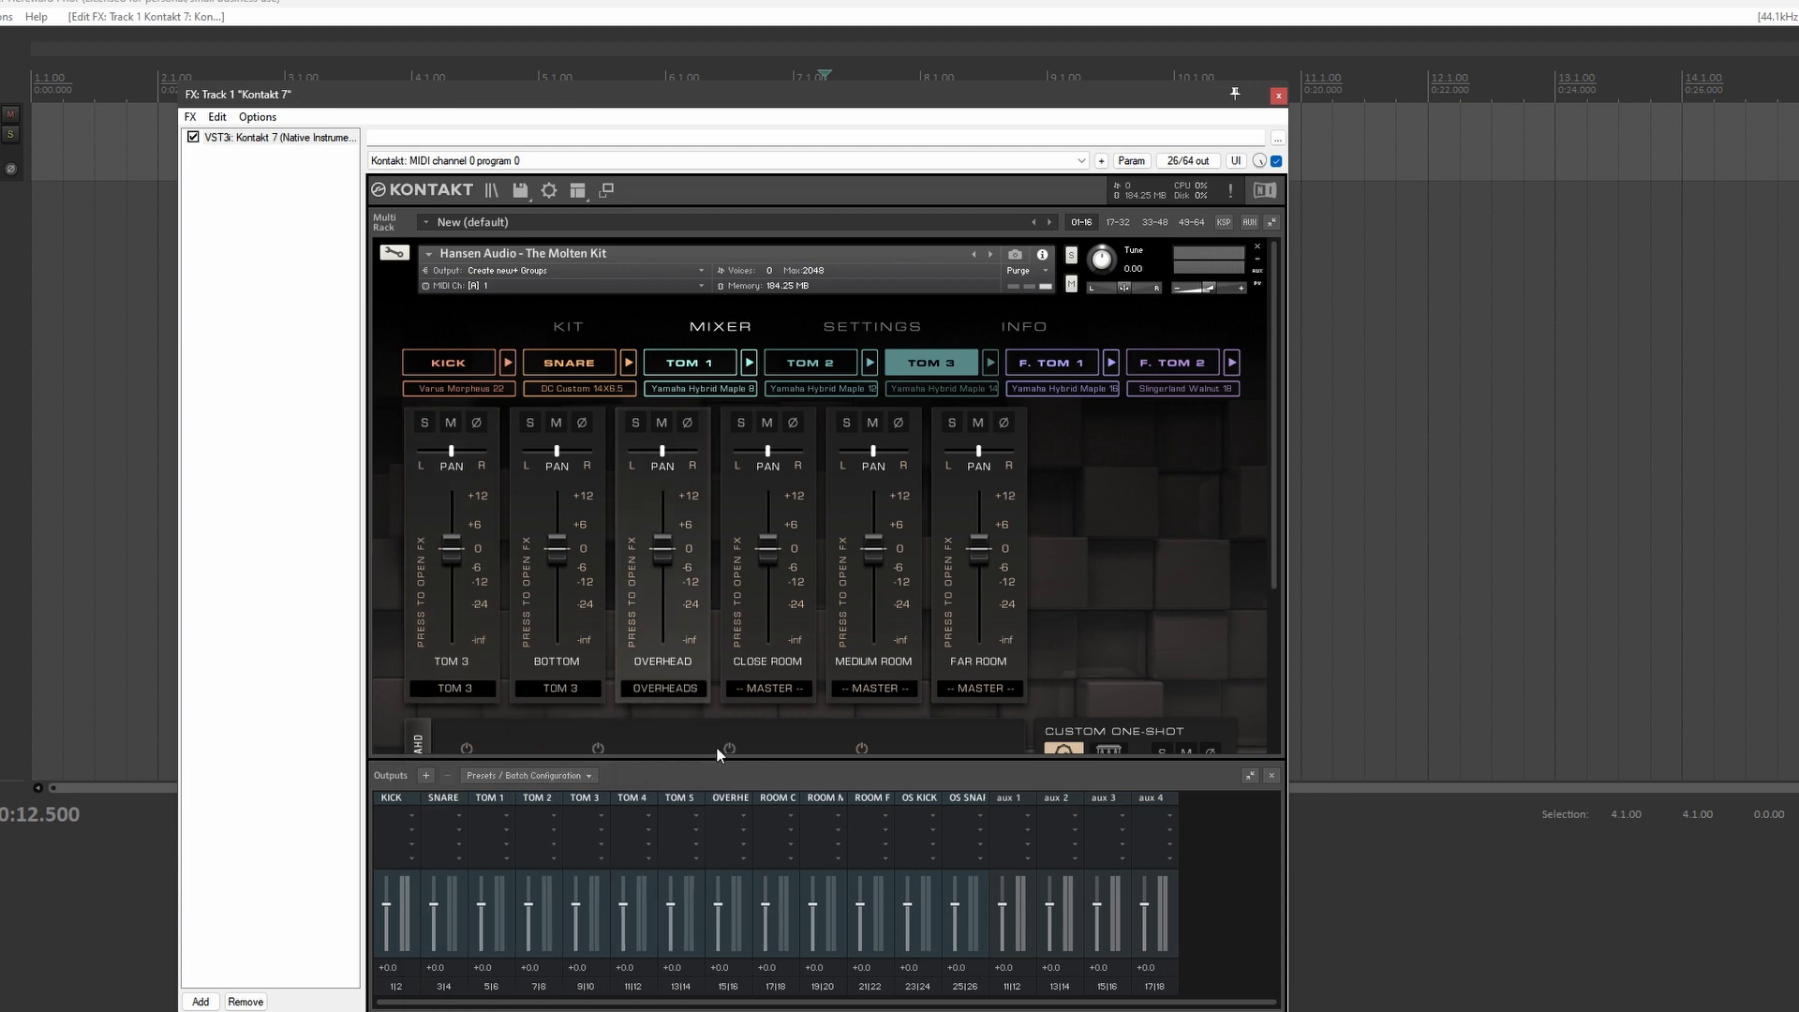
left_click(762, 696)
left_click(797, 909)
left_click(876, 688)
left_click(890, 930)
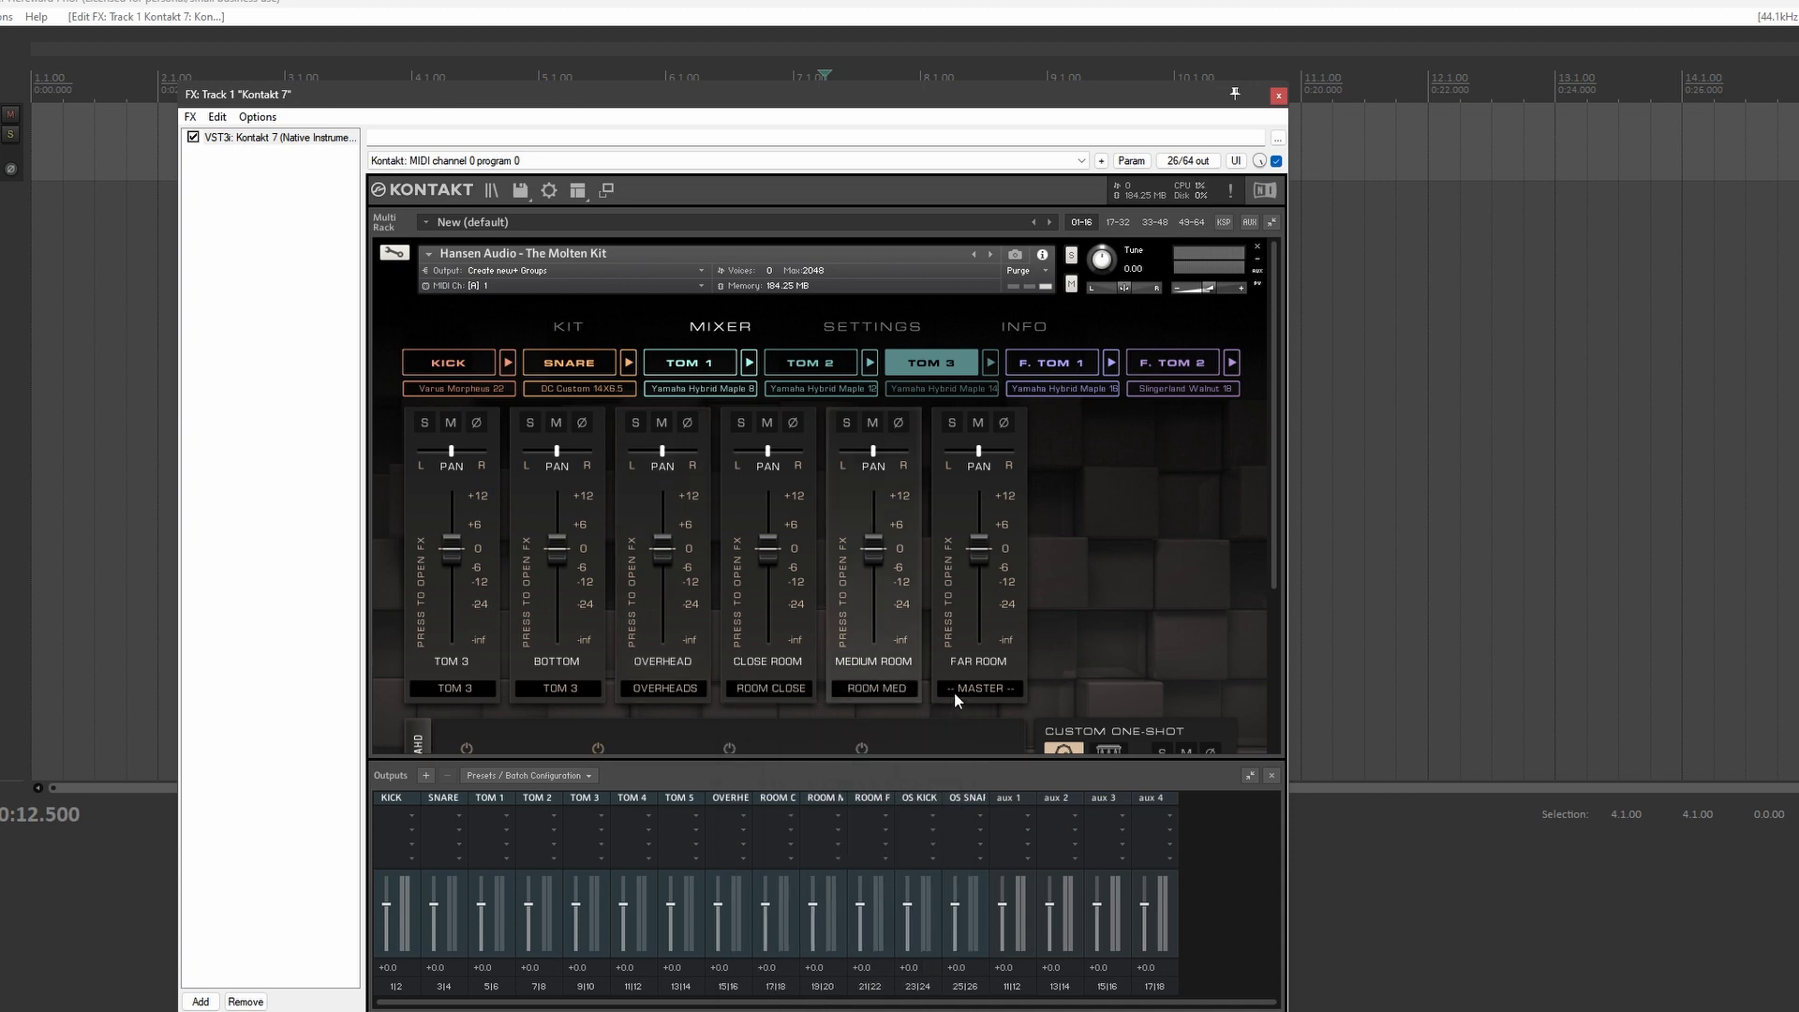
left_click(954, 693)
left_click(979, 952)
- Assign floor tom 1's TOM FLOOR 1 and BOTTOM mixer channels to the TOM 4 output
left_click(1032, 364)
left_click(469, 695)
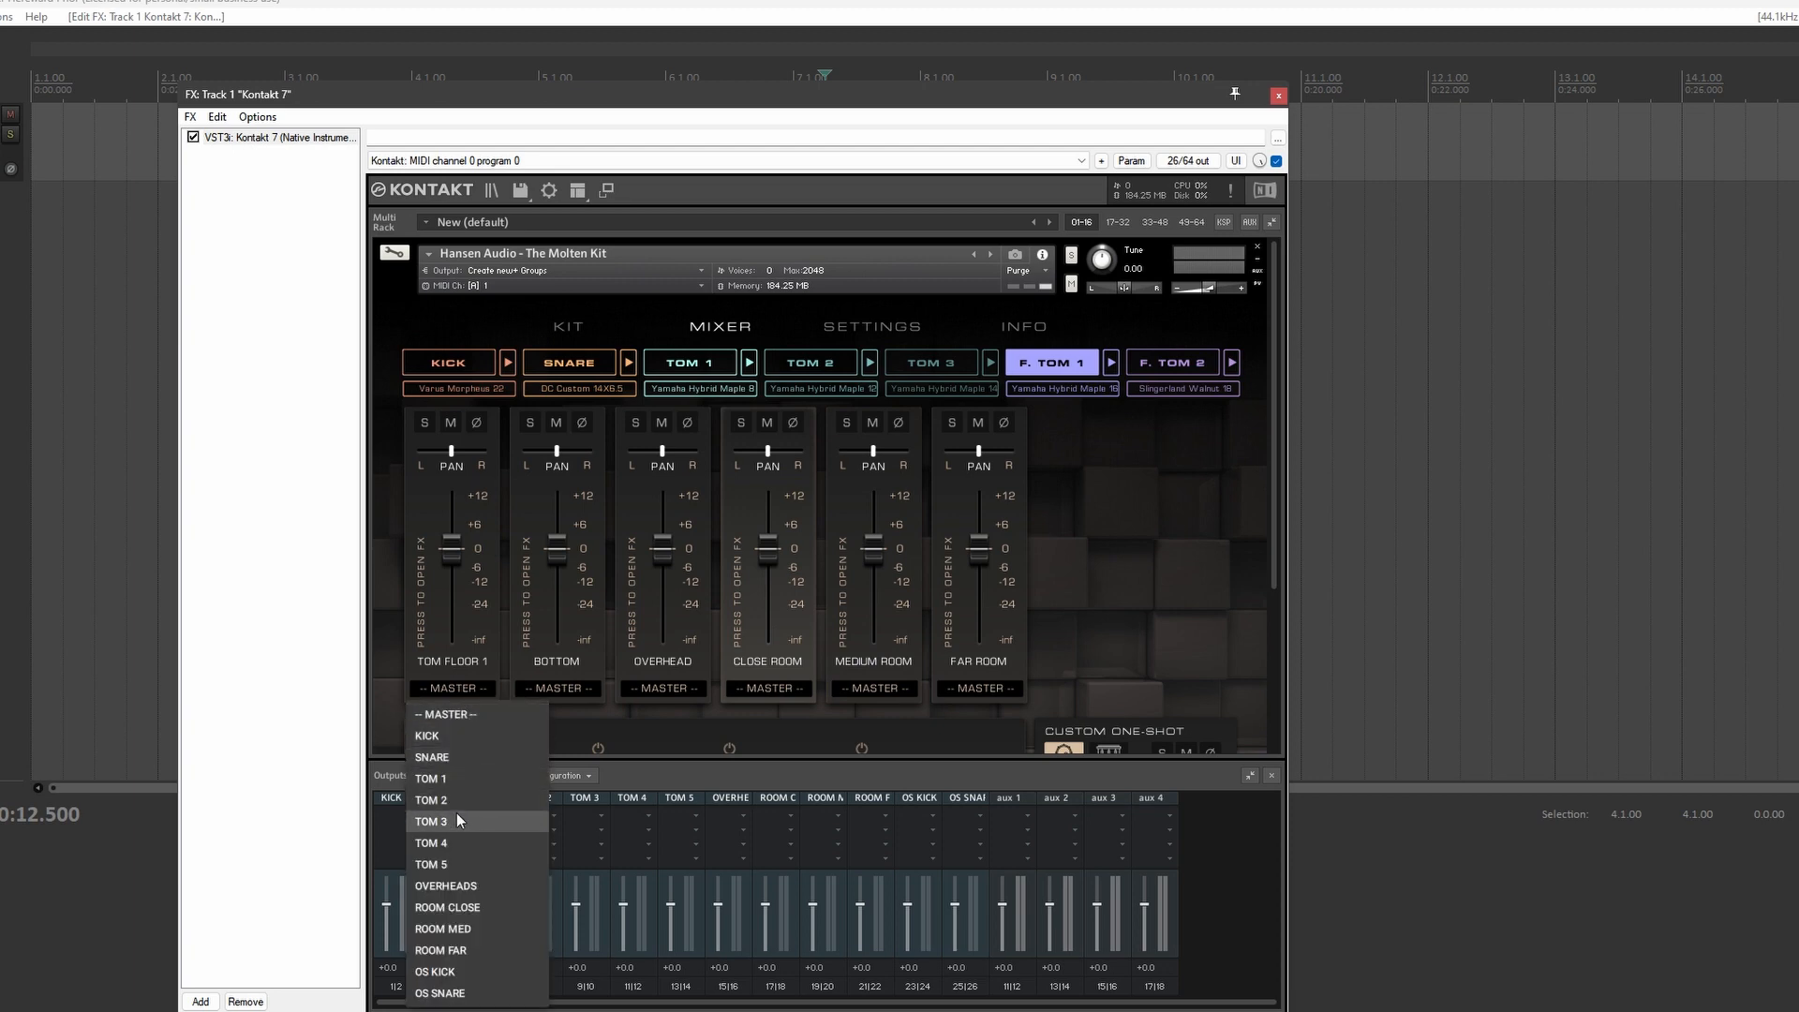
left_click(465, 852)
left_click(599, 694)
left_click(562, 844)
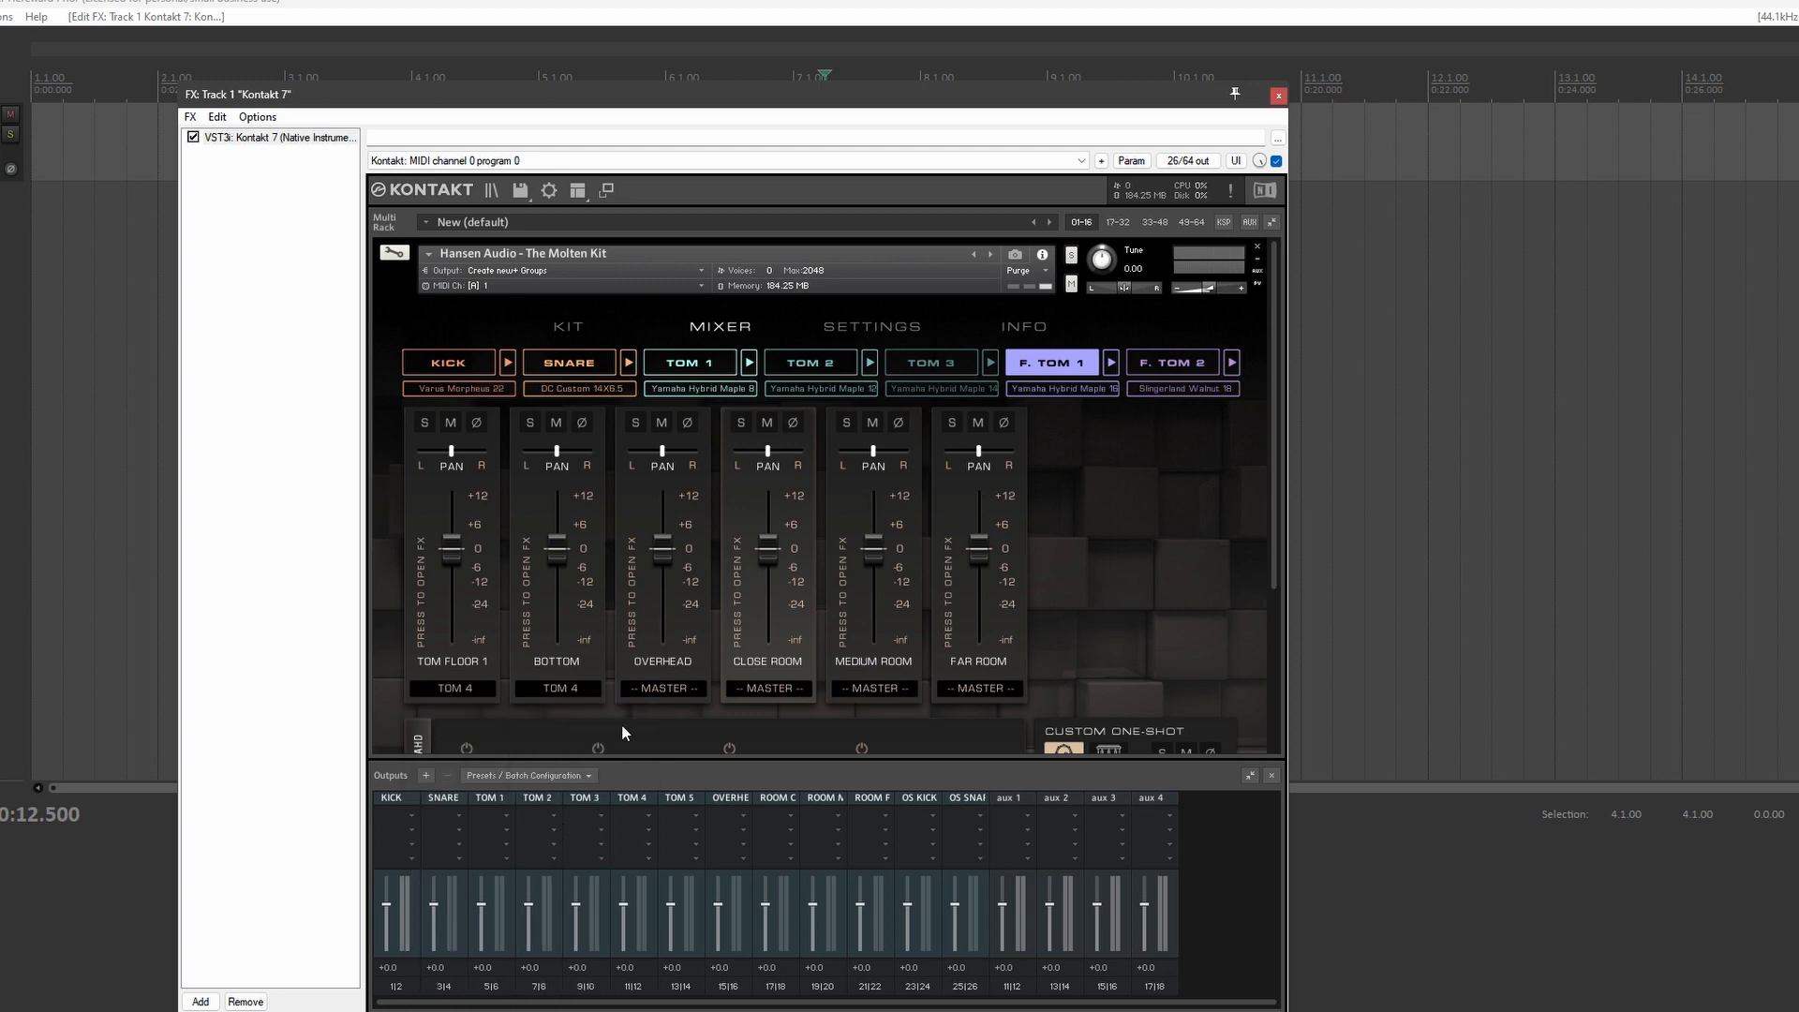
- Assign floor tom 1's overhead, close, medium and far room channels to OVERHEADS, ROOM CLOSE, ROOM MED and ROOM FAR
left_click(652, 694)
left_click(694, 885)
left_click(778, 688)
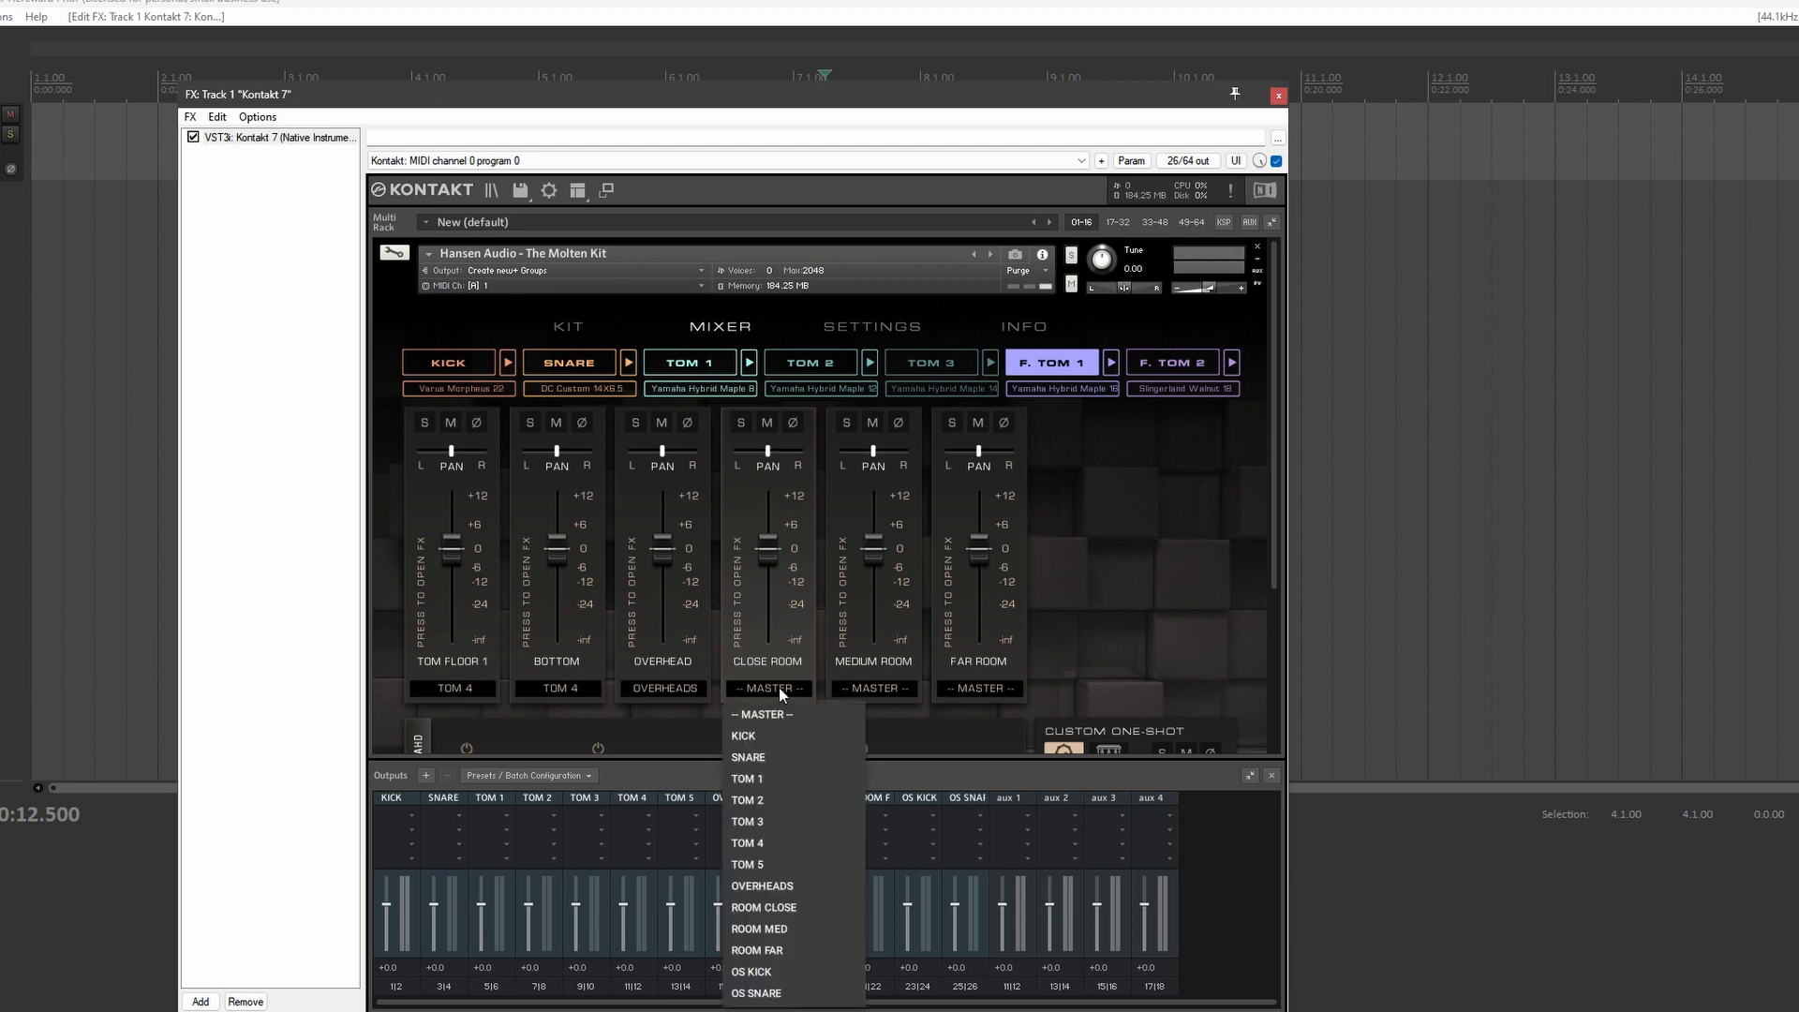
left_click(796, 907)
left_click(853, 691)
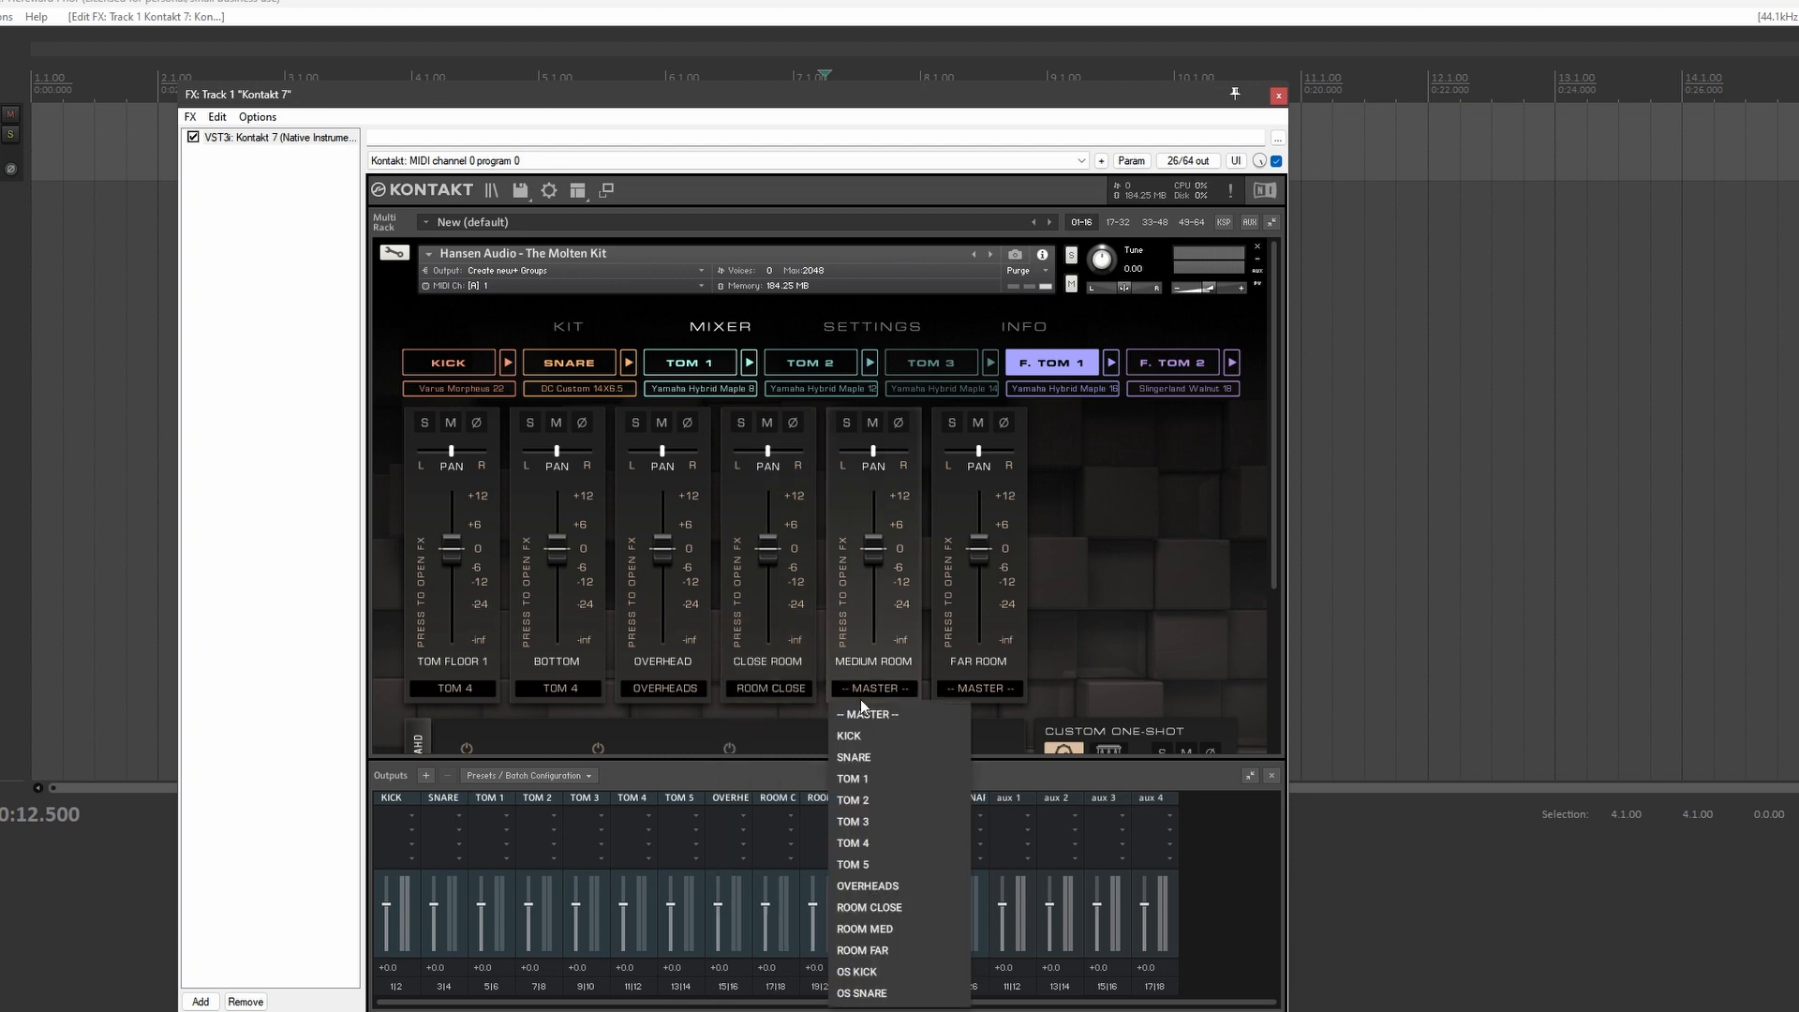
left_click(867, 930)
left_click(960, 690)
left_click(991, 949)
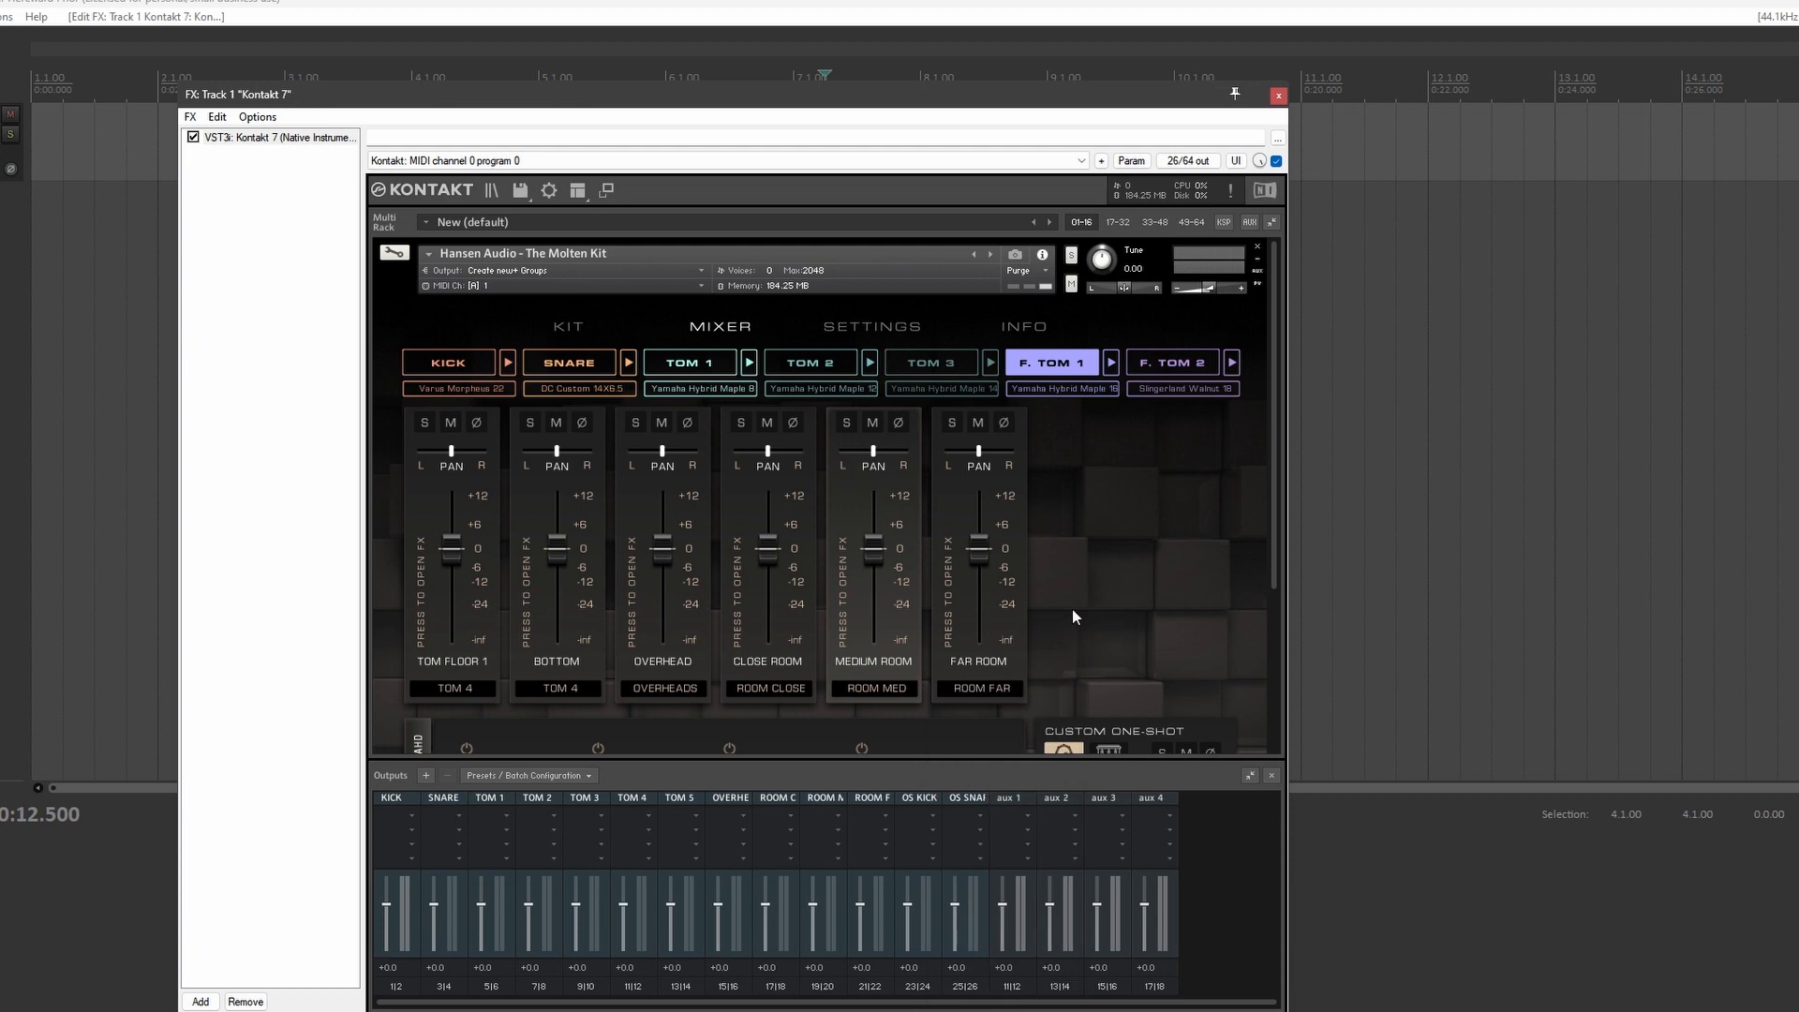
- Assign floor tom 2's TOM FLOOR 2 and BOTTOM mixer channels to the TOM 5 output
left_click(1146, 369)
left_click(433, 690)
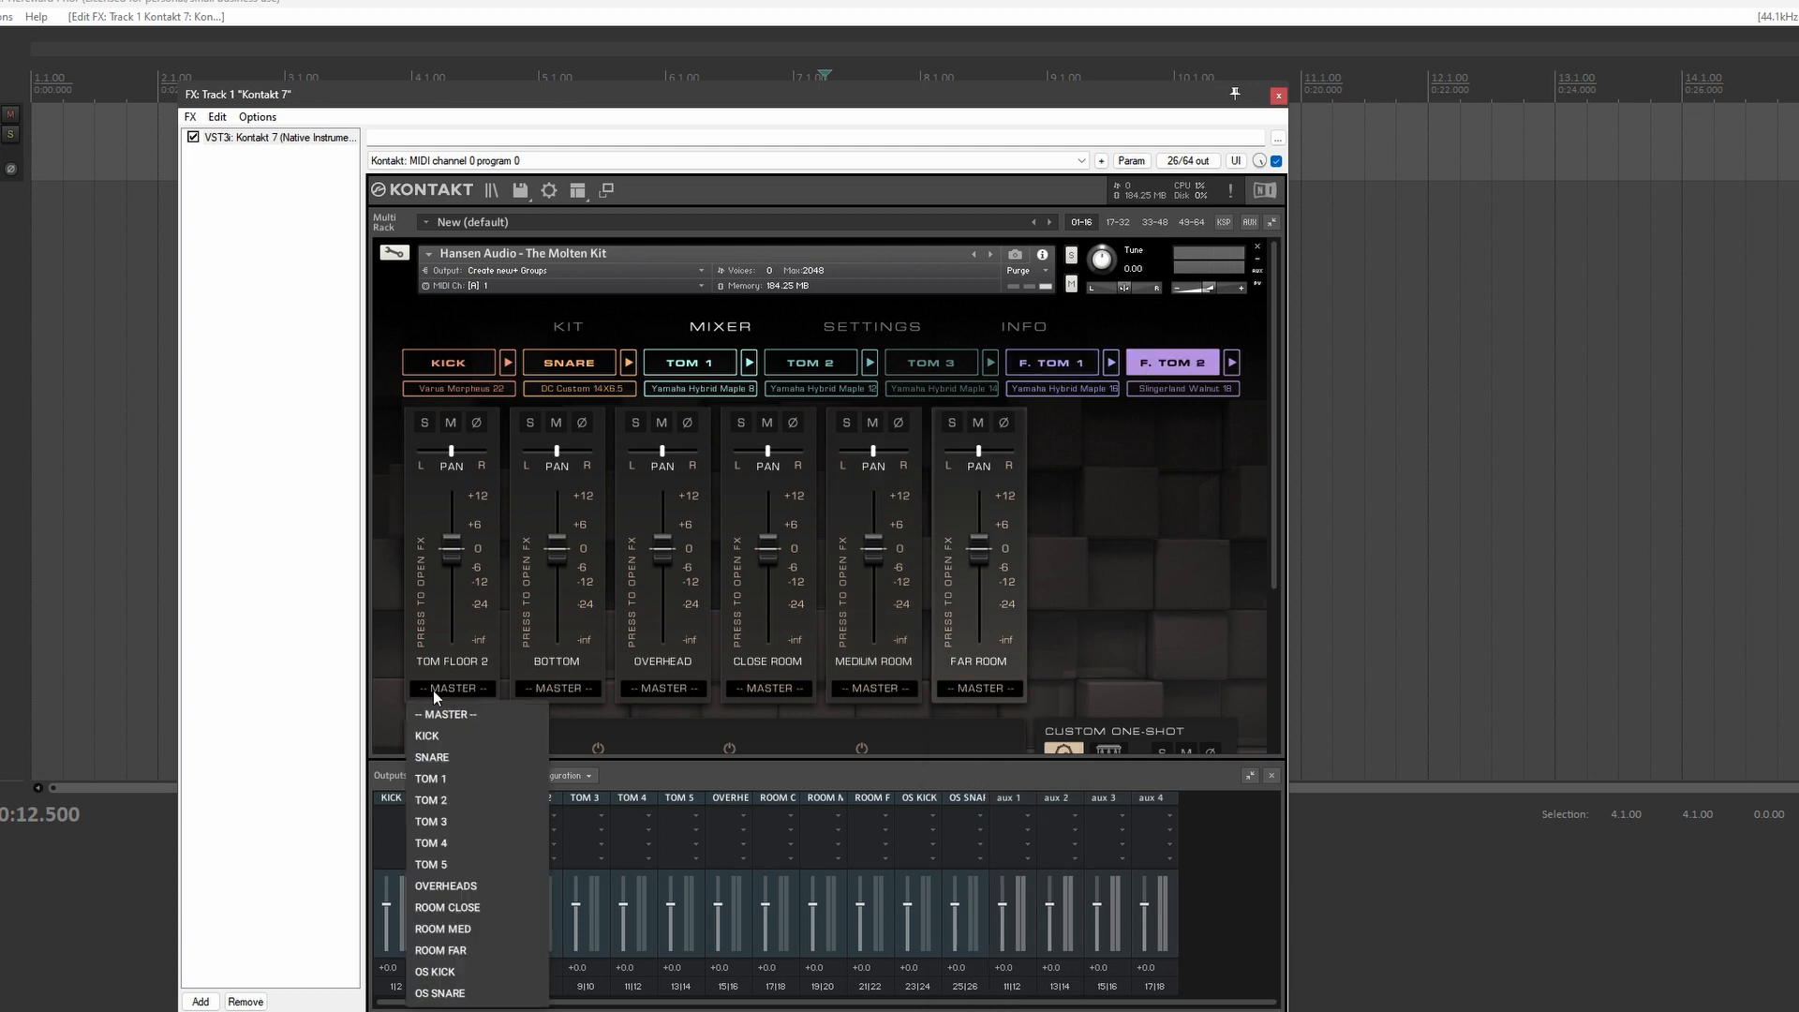
left_click(463, 864)
left_click(570, 690)
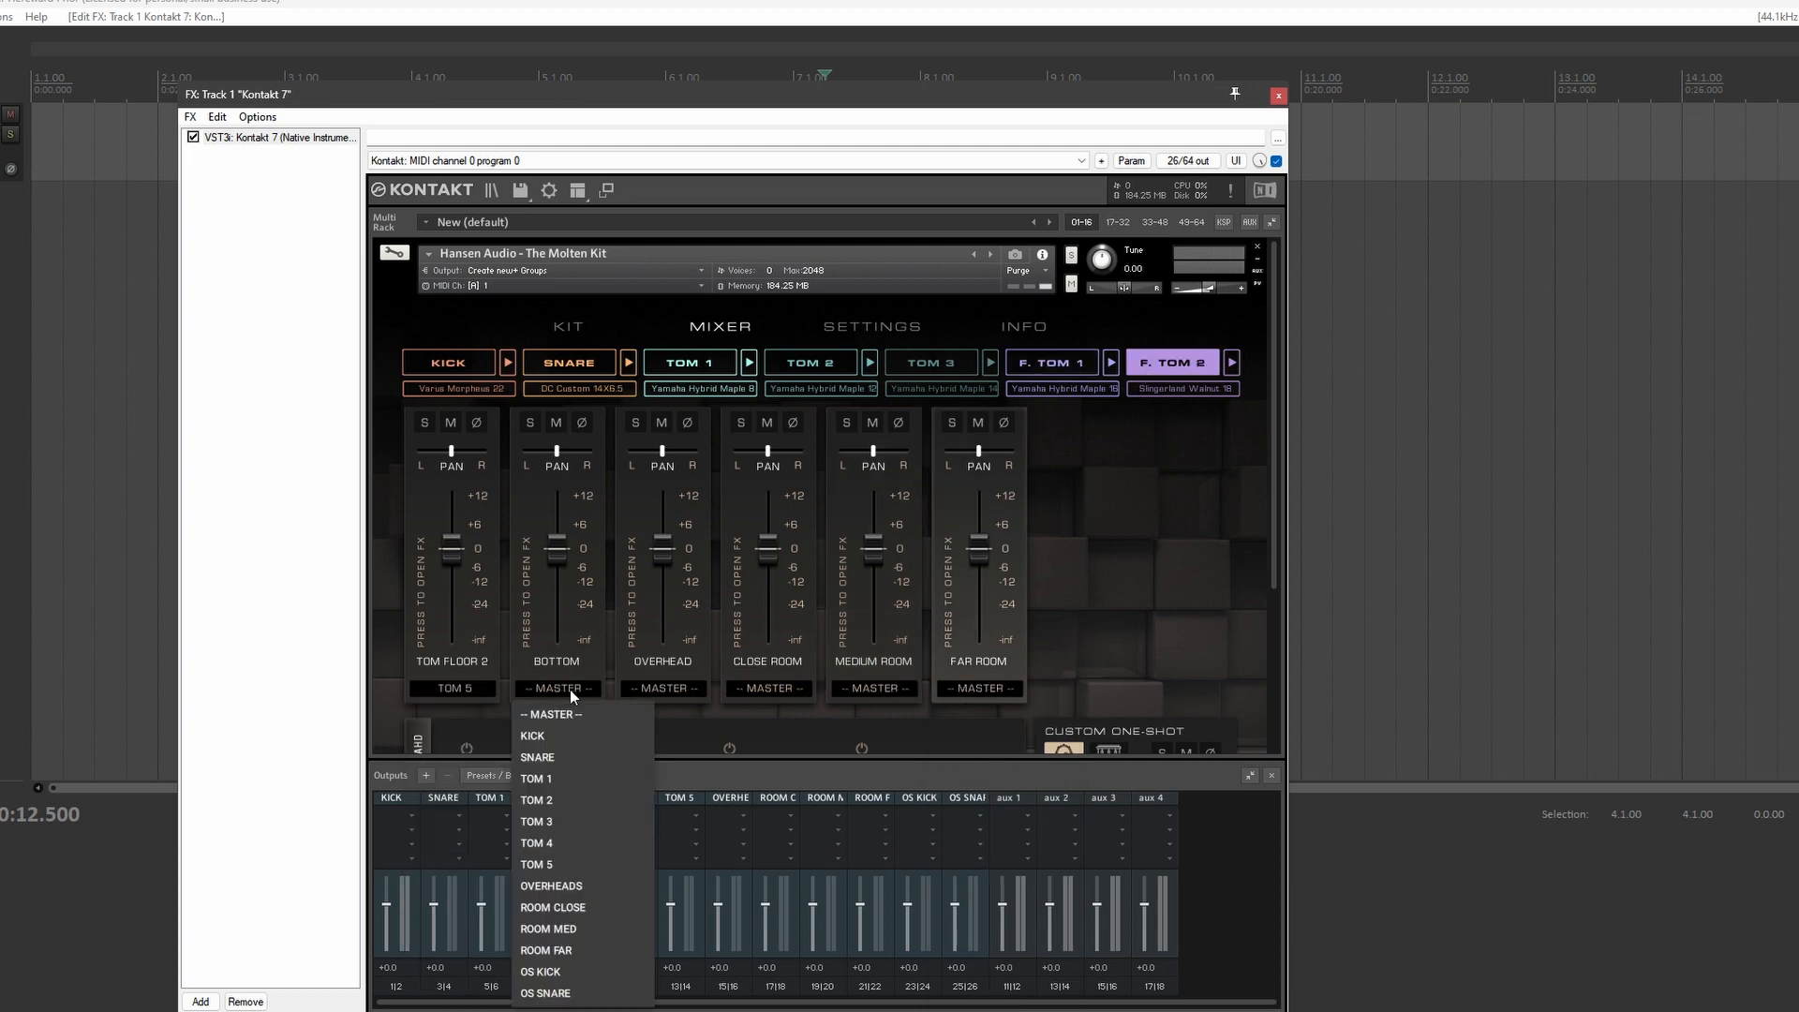
left_click(559, 862)
- Assign floor tom 2's overhead, close, medium and far room channels to OVERHEADS, ROOM CLOSE, ROOM MED and ROOM FAR
left_click(661, 687)
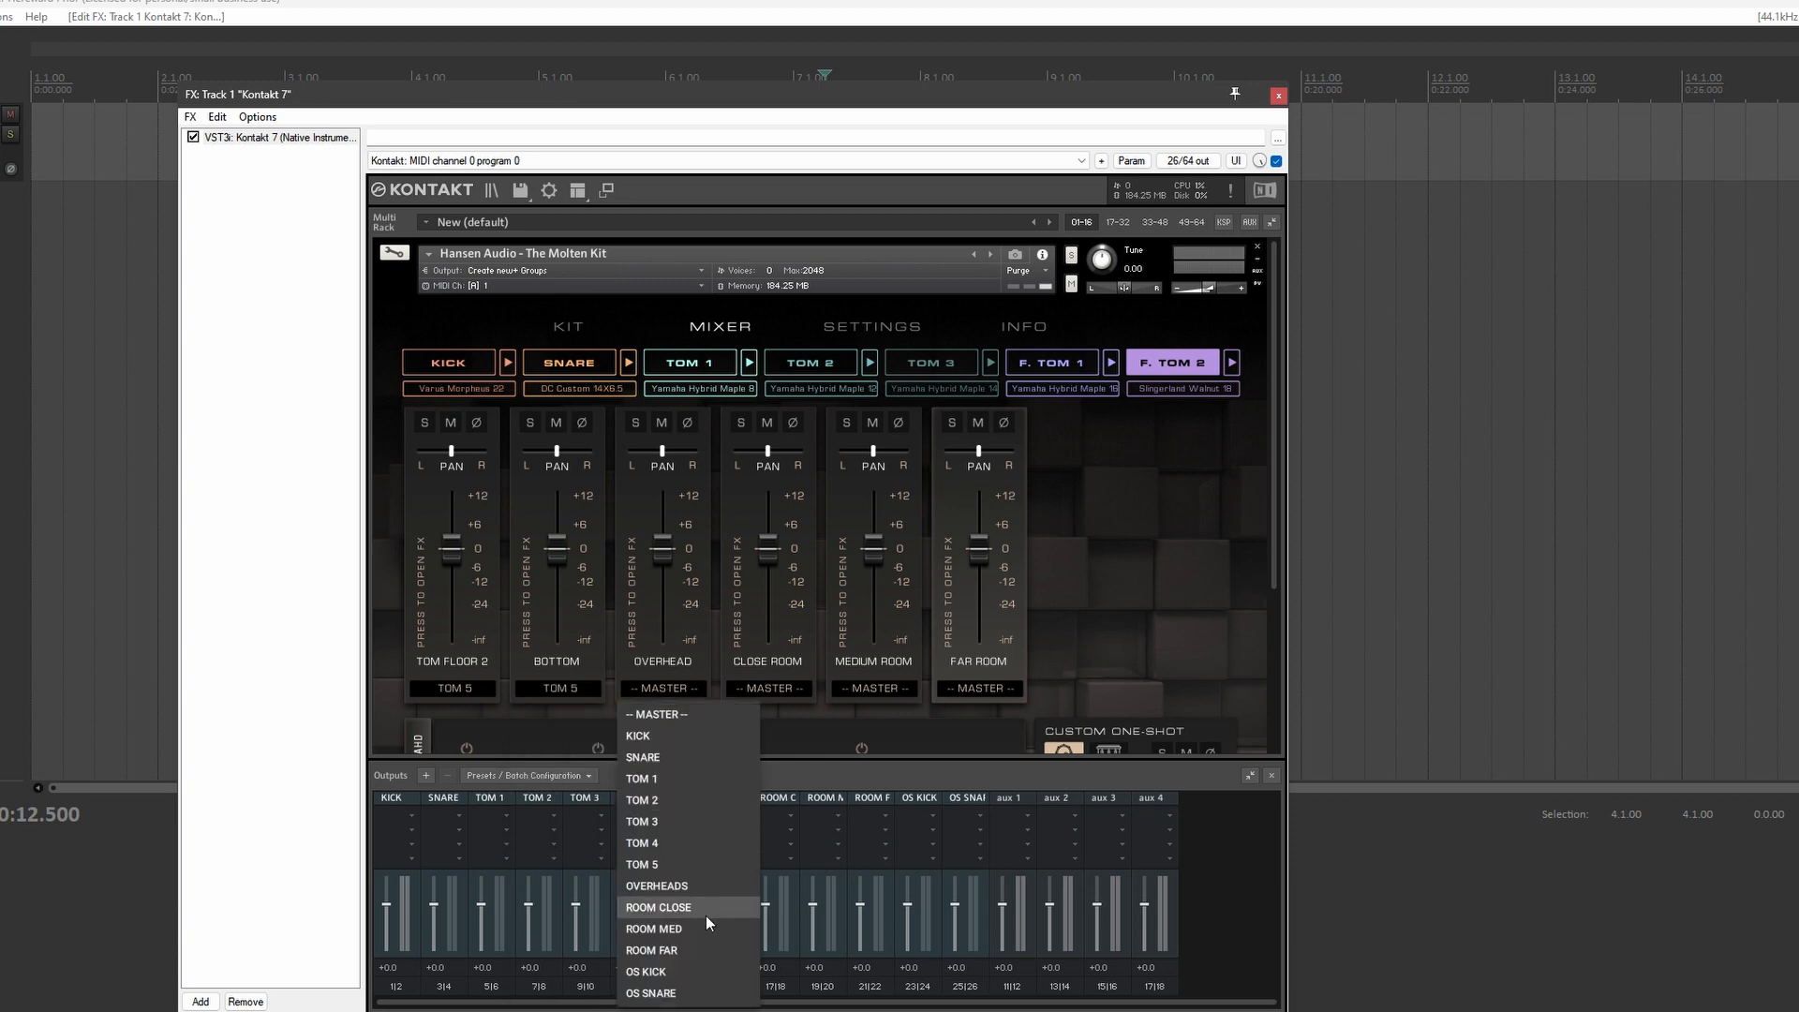
left_click(674, 885)
left_click(774, 690)
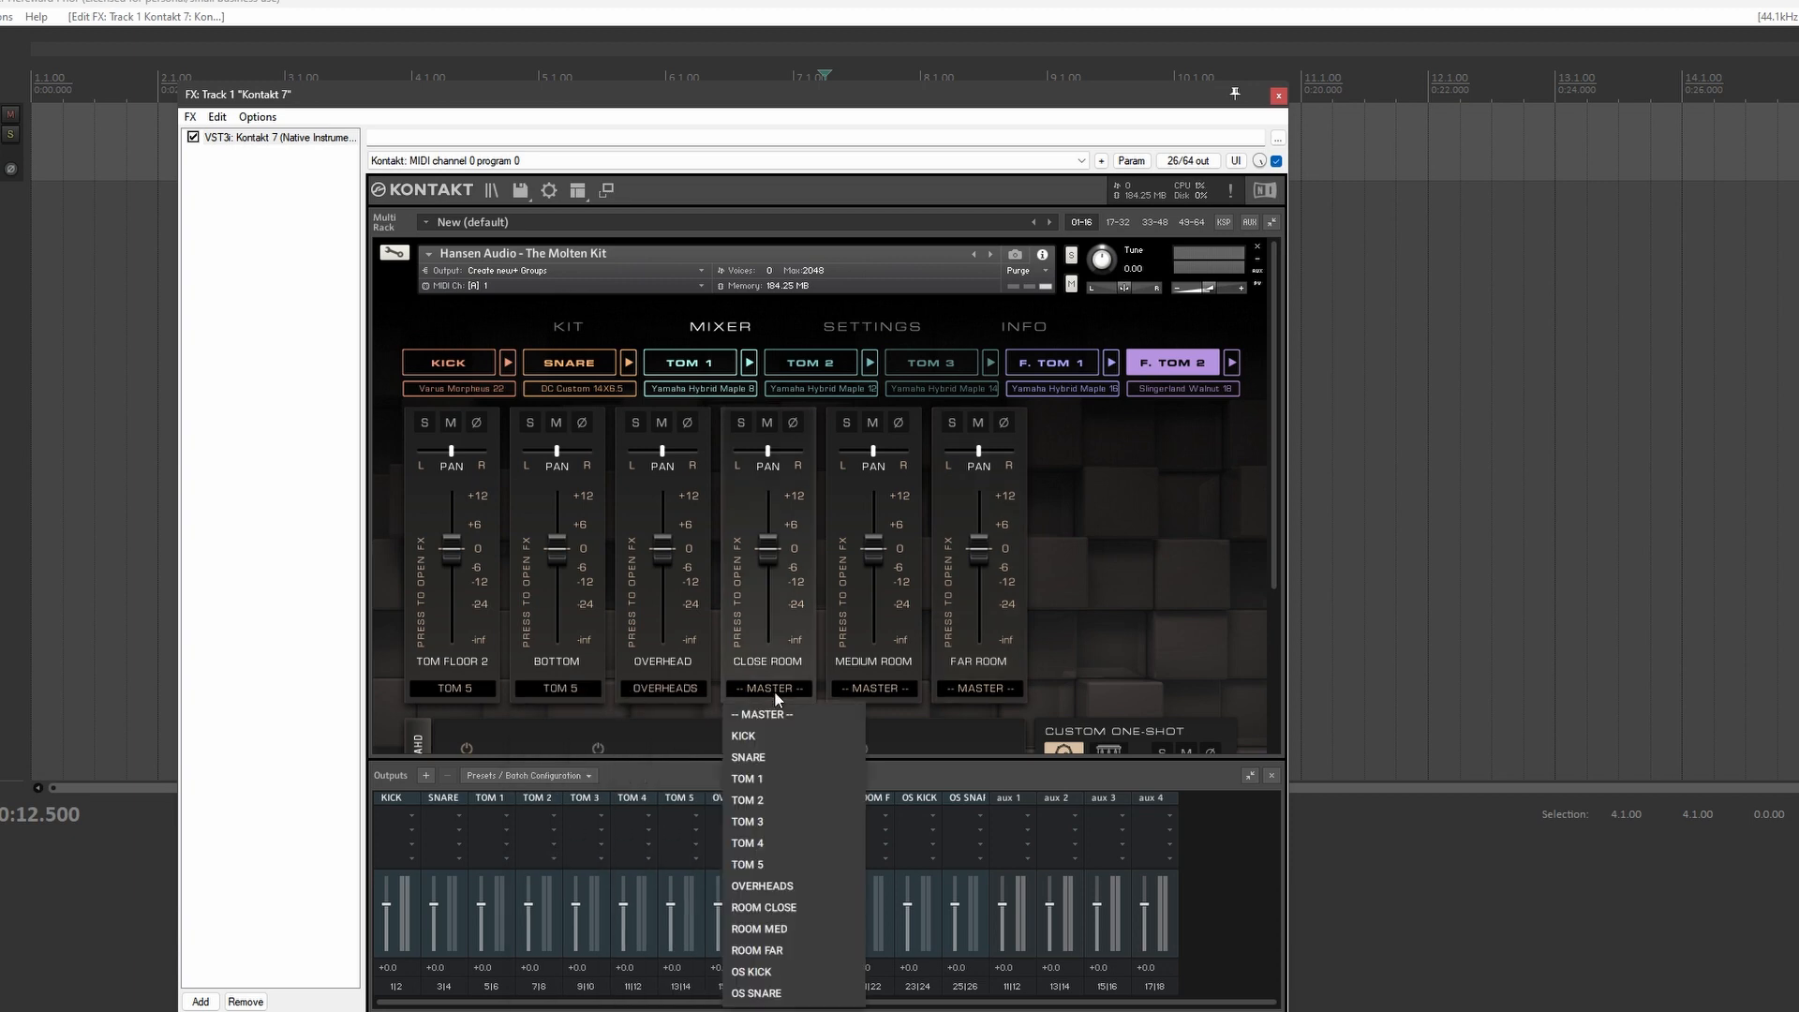
left_click(796, 909)
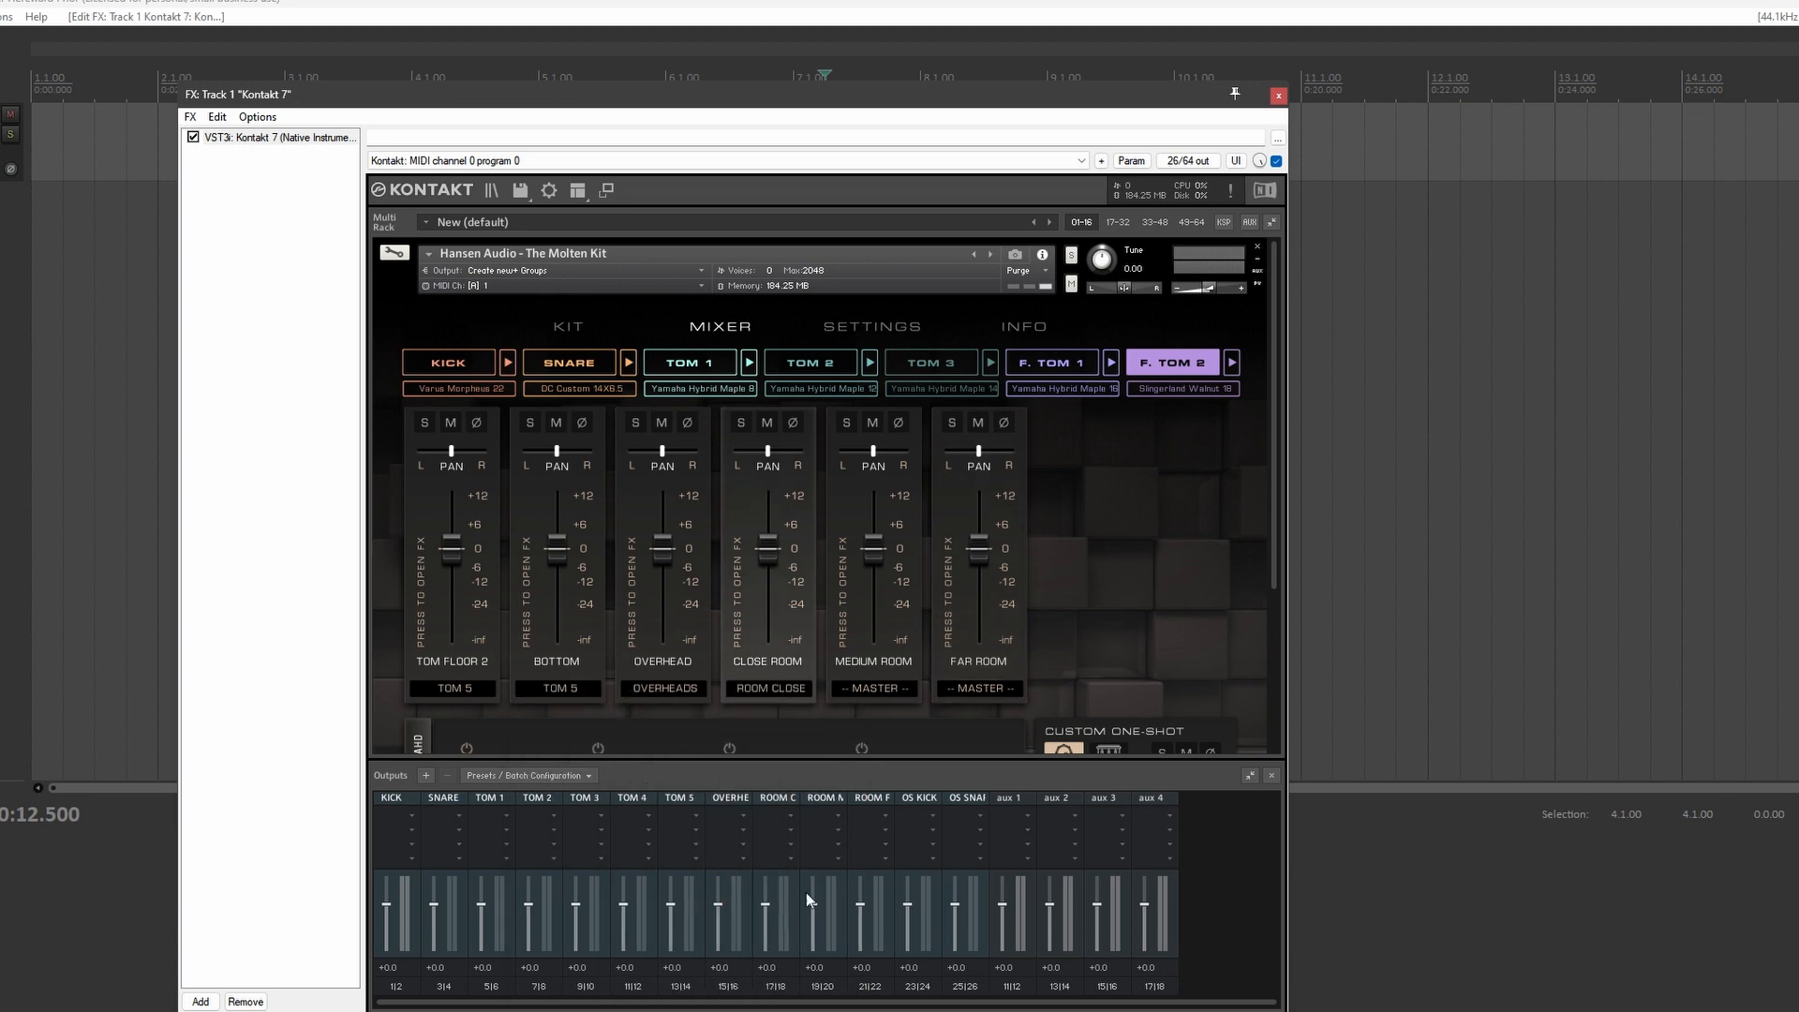
left_click(881, 691)
left_click(866, 929)
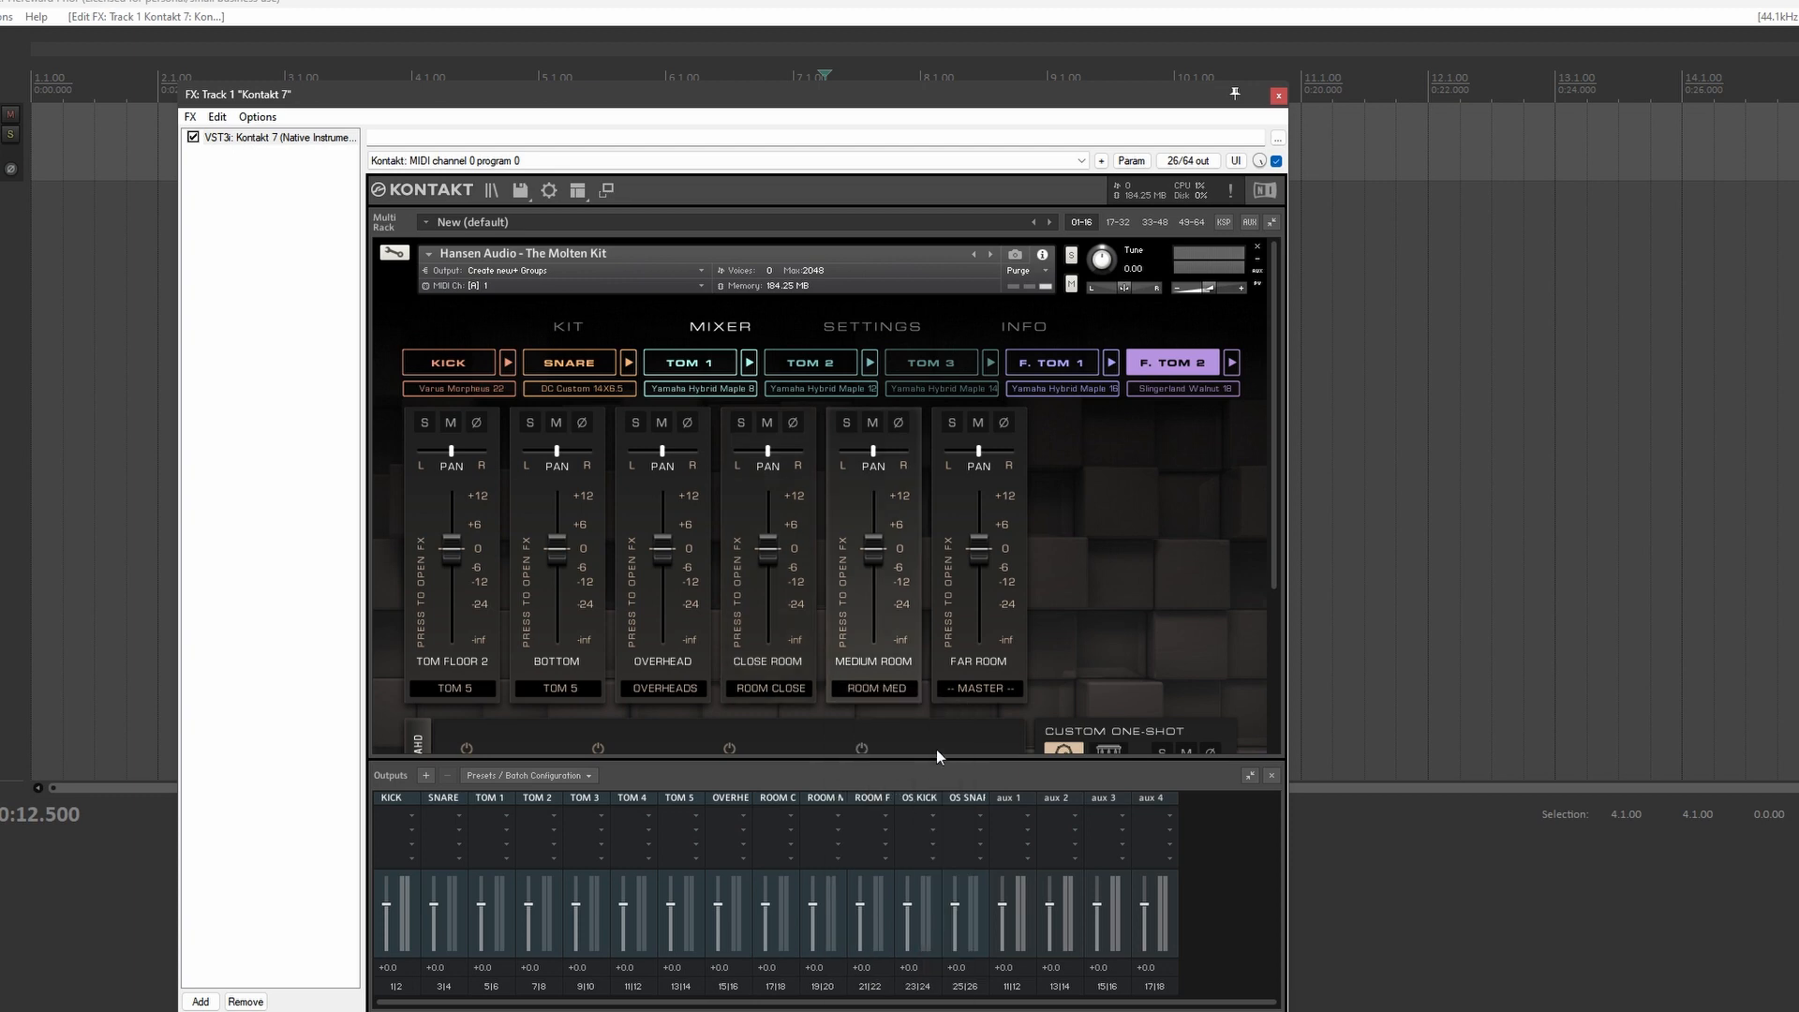
left_click(969, 688)
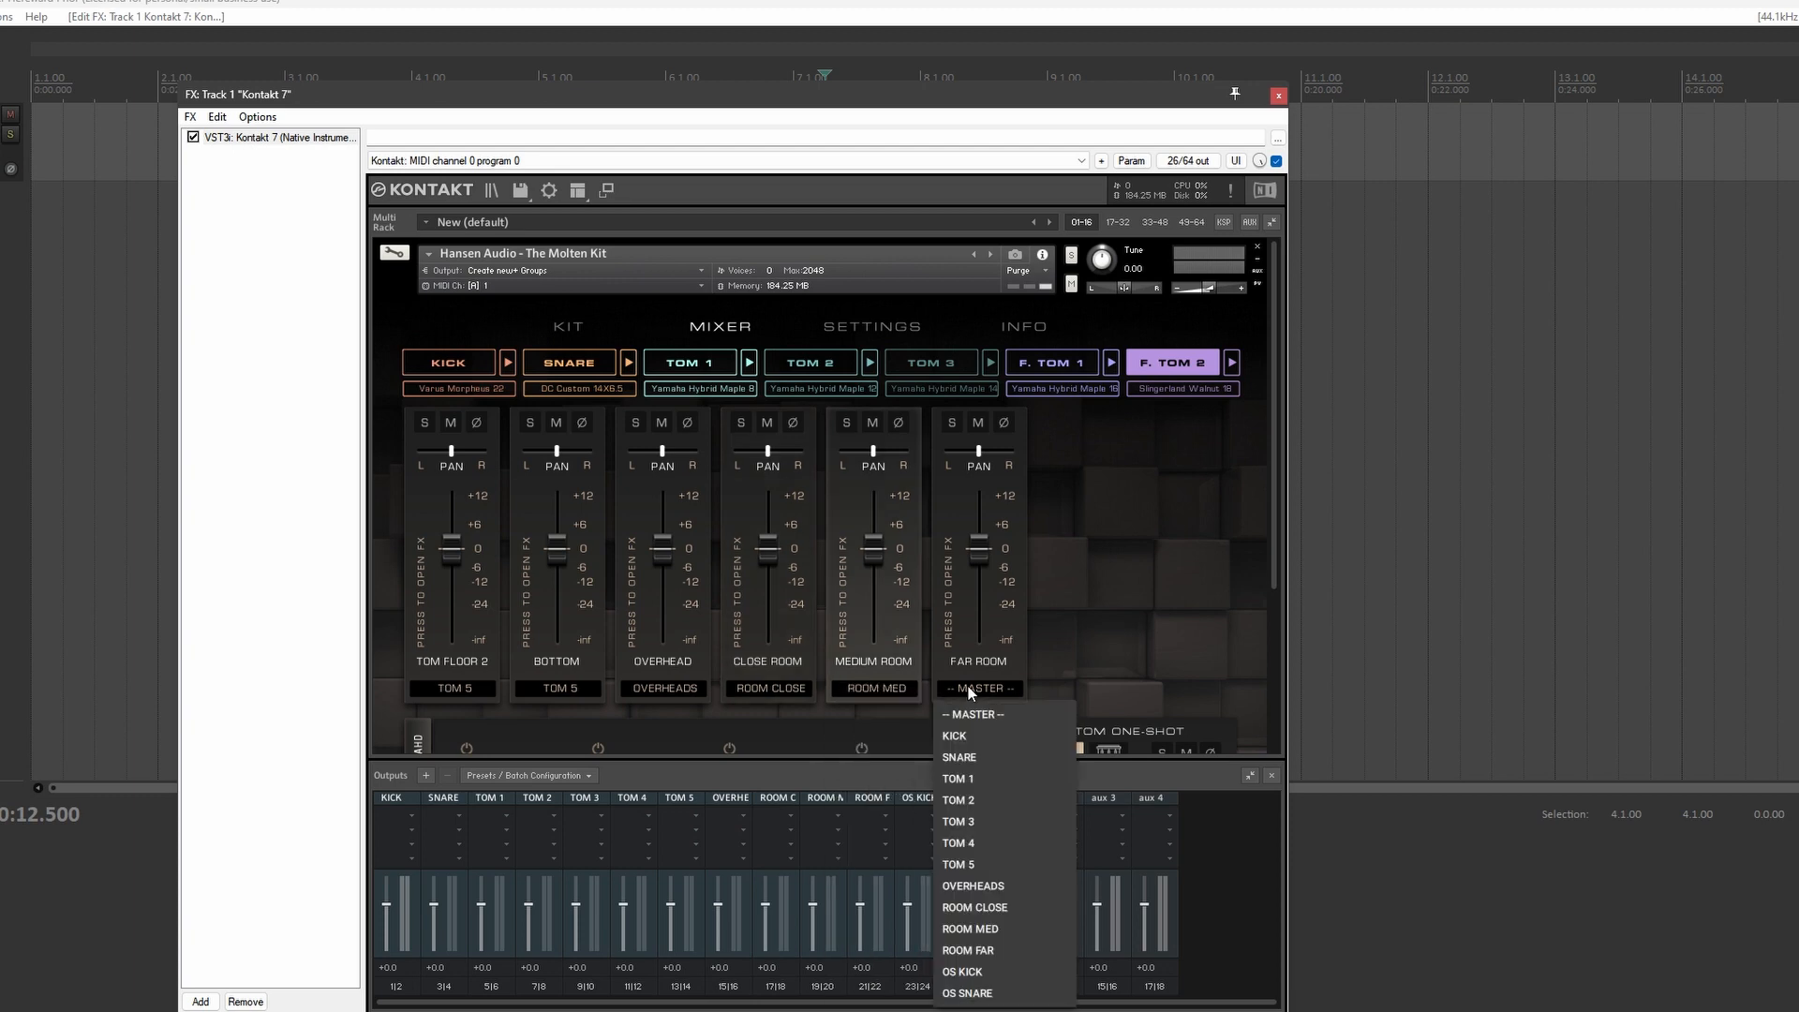
left_click(1011, 949)
- Route the kick custom one-shot to OS KICK and the snare custom one-shot to OS SNARE
scroll(1037, 673, "down", 3)
left_click(1192, 625)
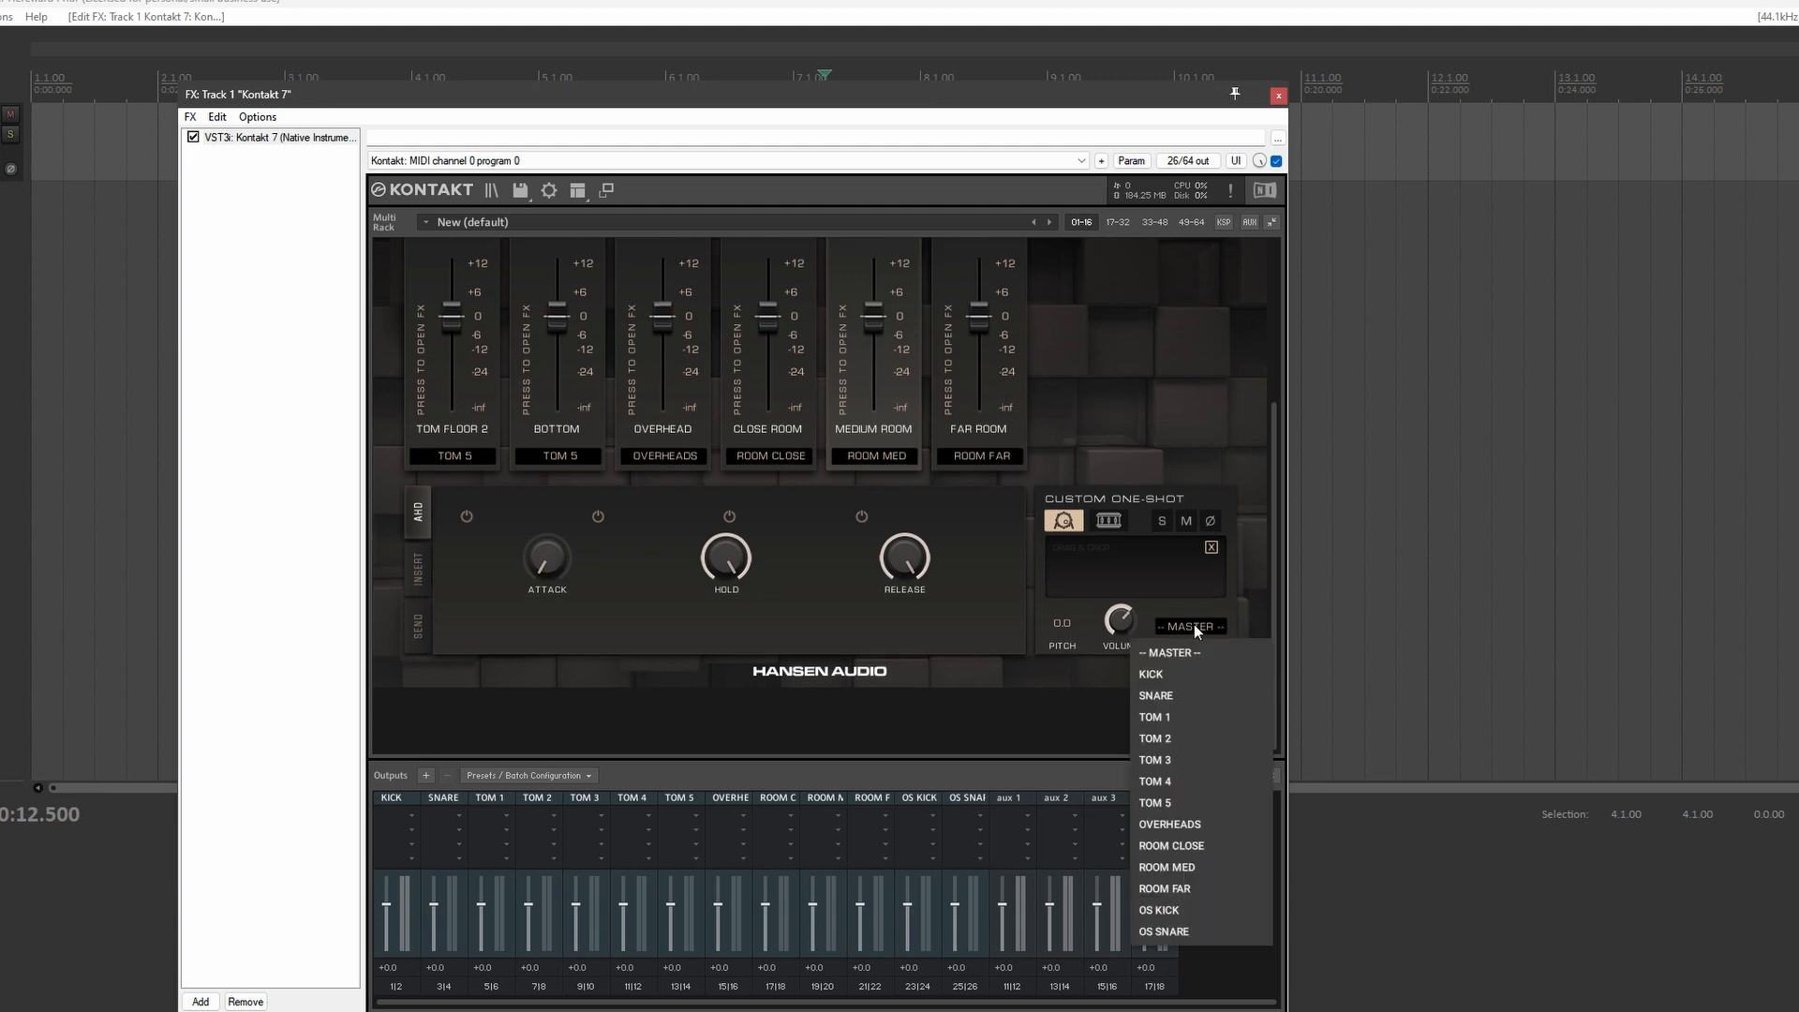
left_click(1182, 902)
left_click(1115, 521)
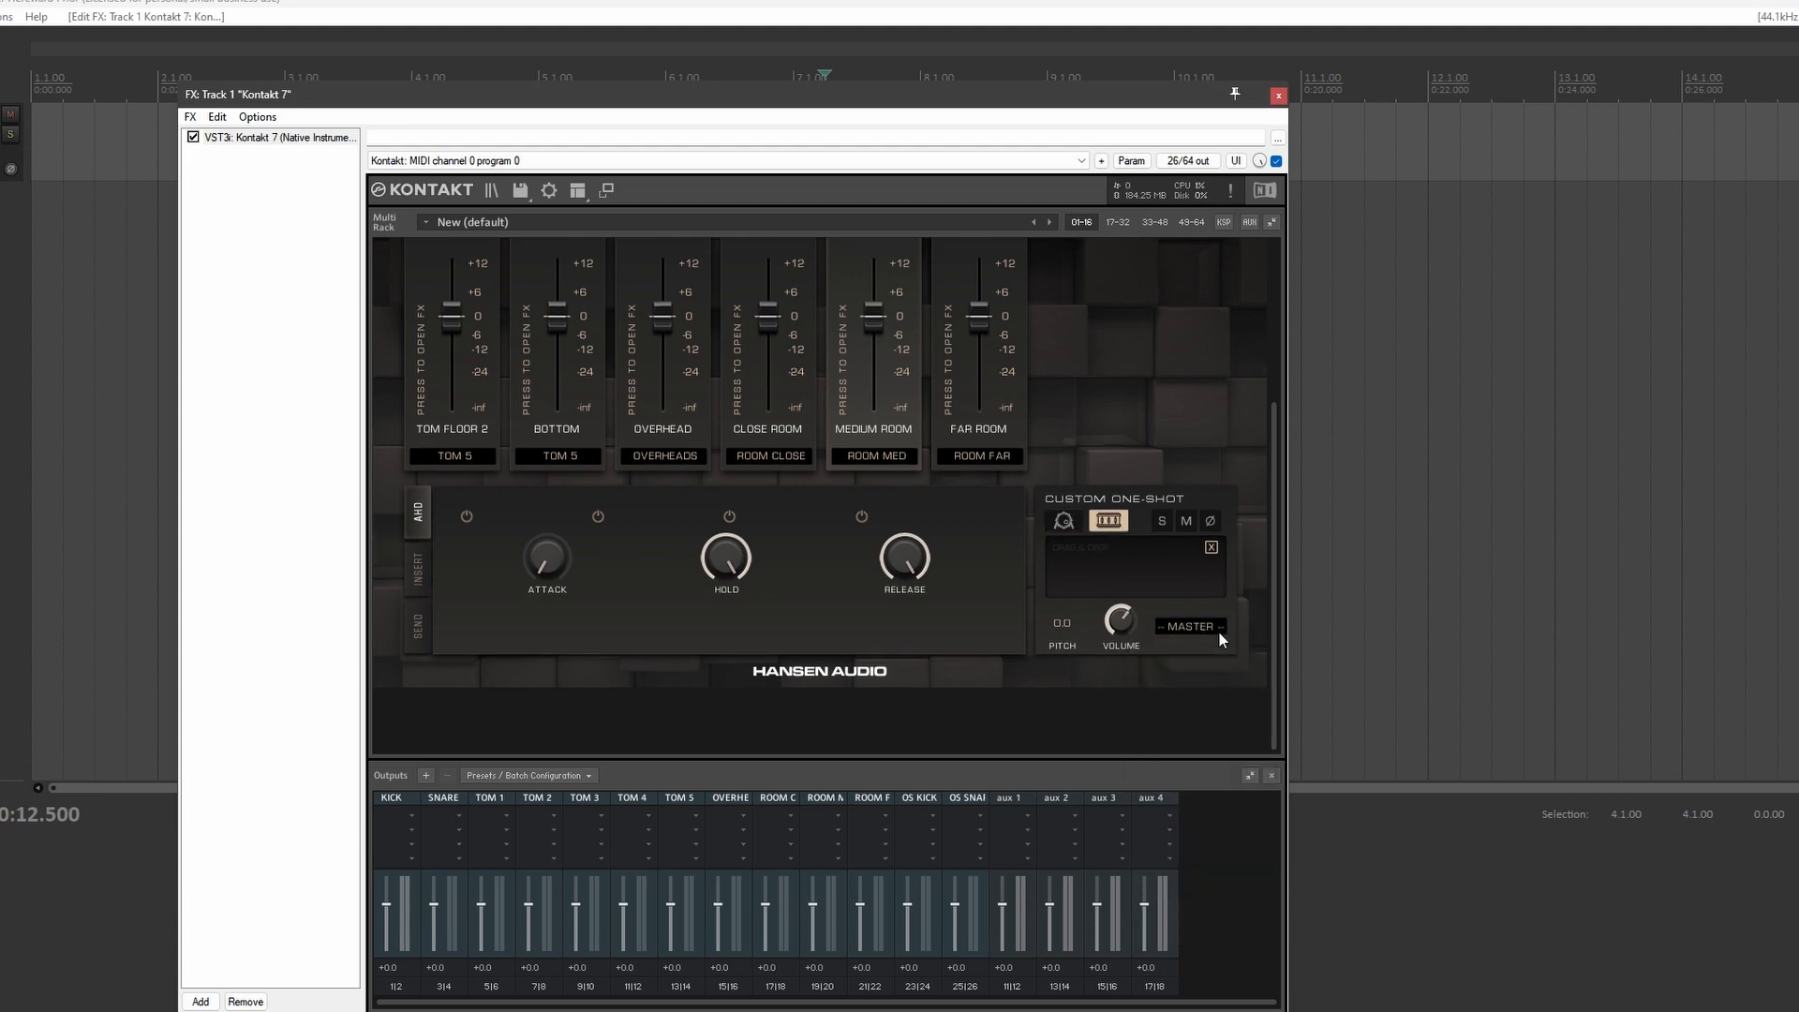
left_click(1192, 626)
left_click(1187, 931)
- Review the kick's channel routing, then audition drums in the kit view to check the signal on the output meters
scroll(1081, 744, "up", 2)
scroll(1082, 744, "up", 5)
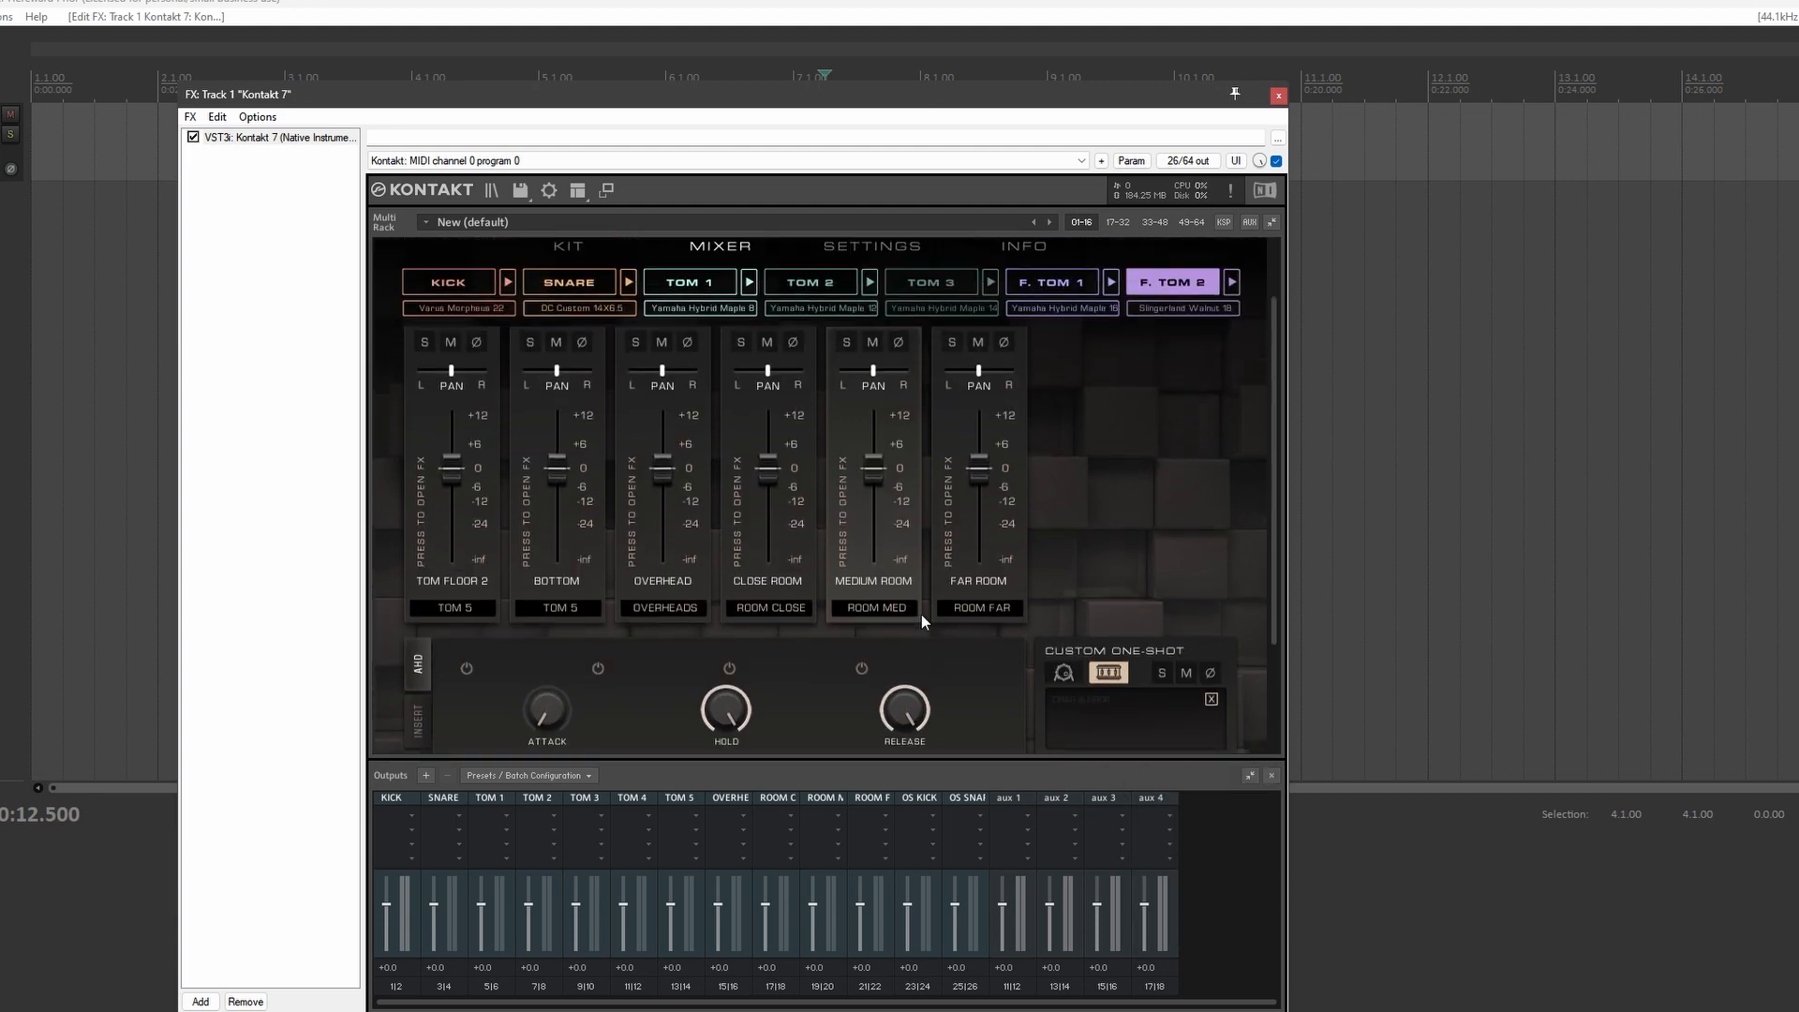
left_click(480, 371)
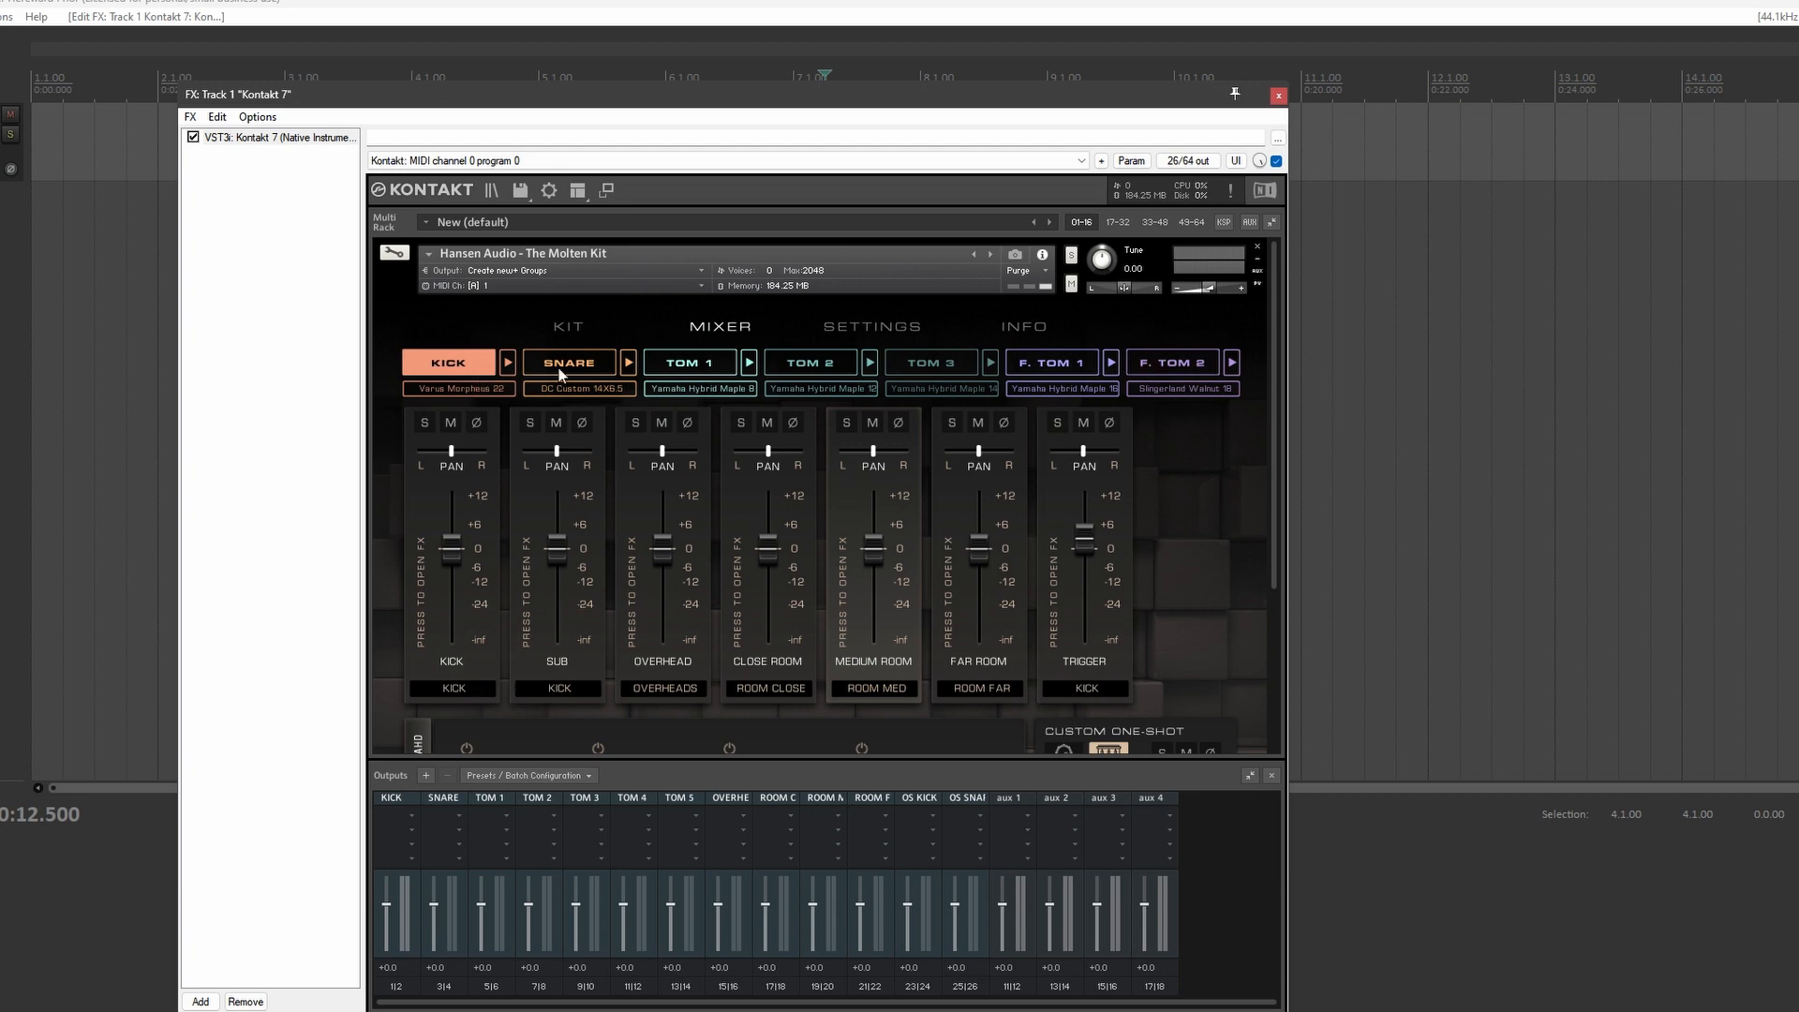
left_click(560, 330)
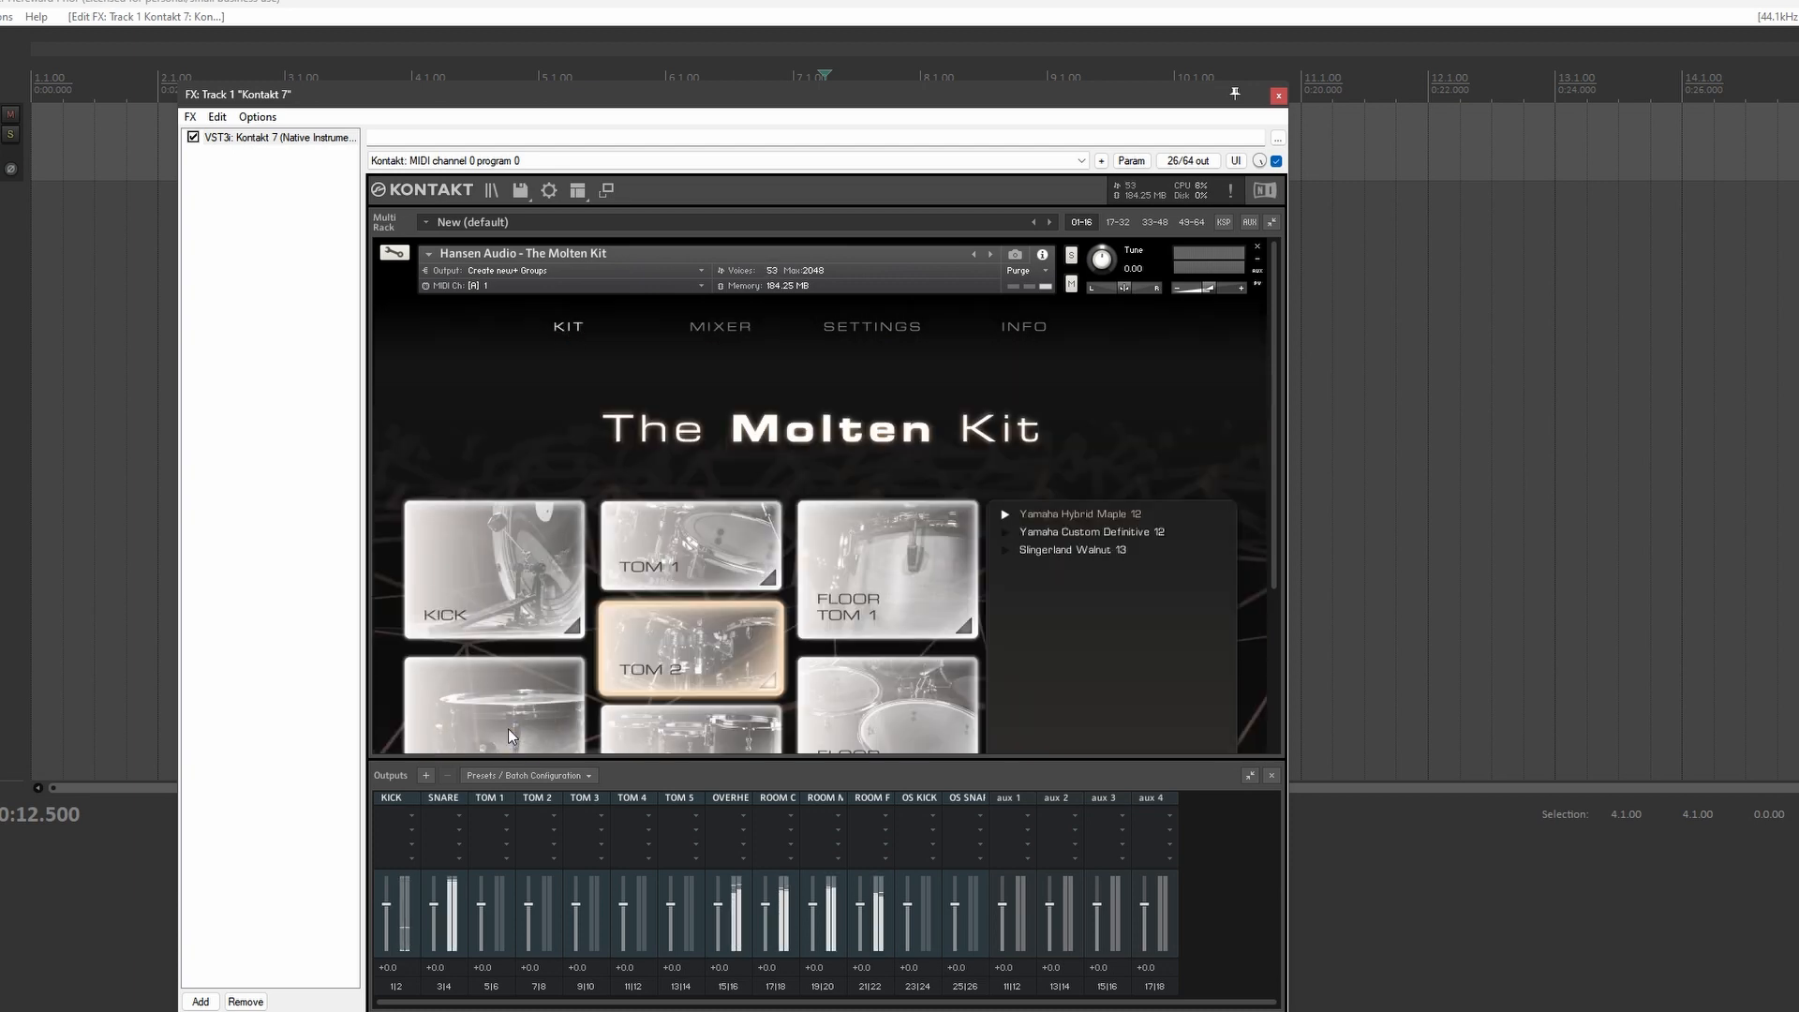
left_click(668, 564)
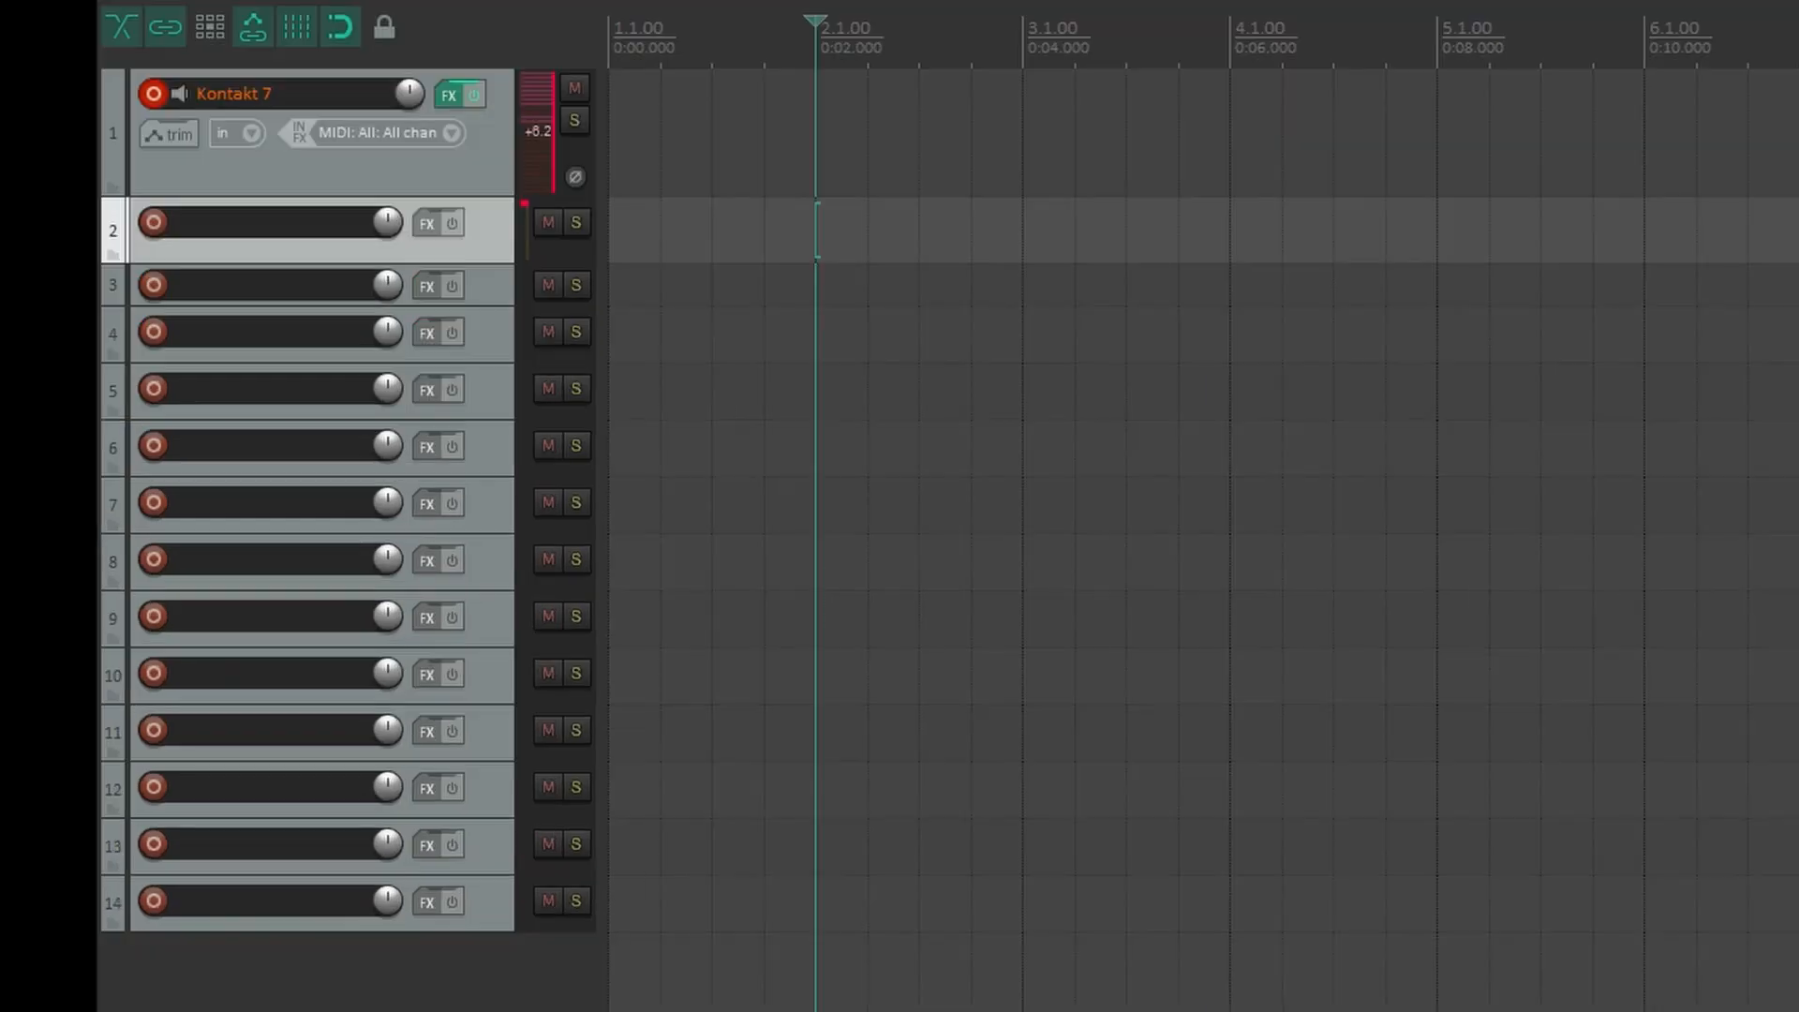
- Rename track 1 as KICK and name track 2 SNARE
left_click(318, 173)
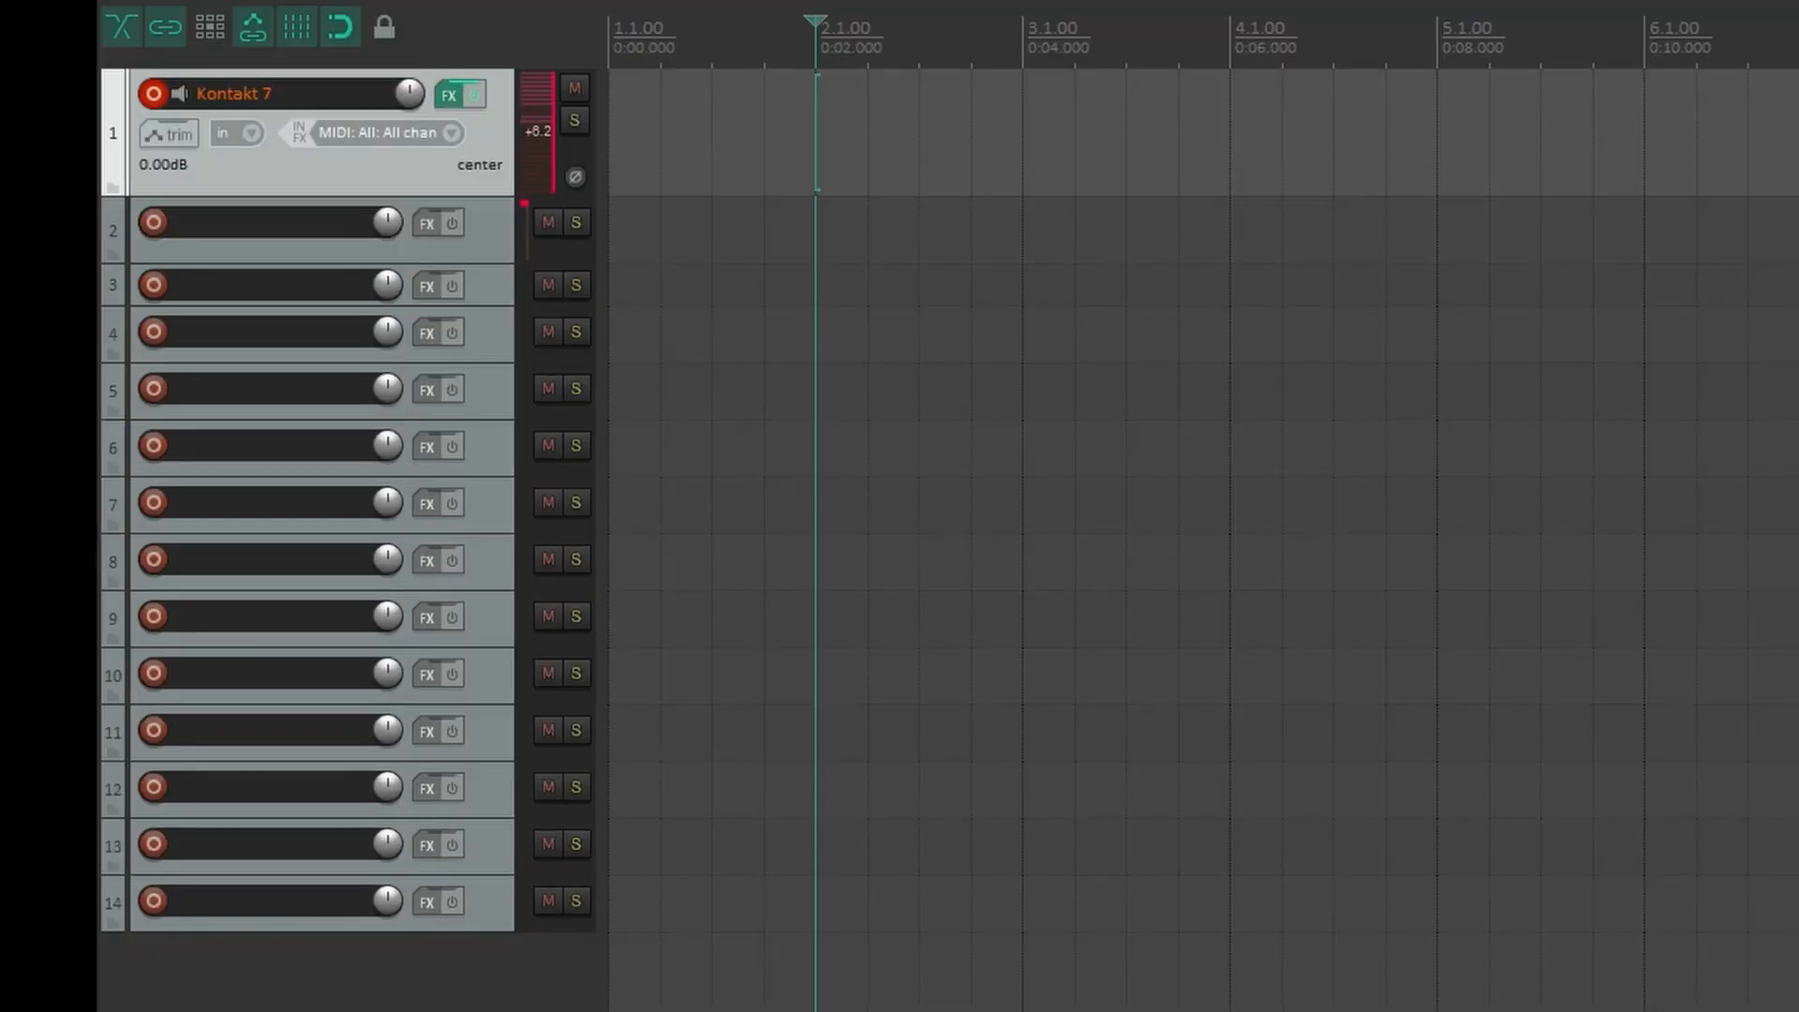
type("KOick")
type("KICK")
left_click(319, 248)
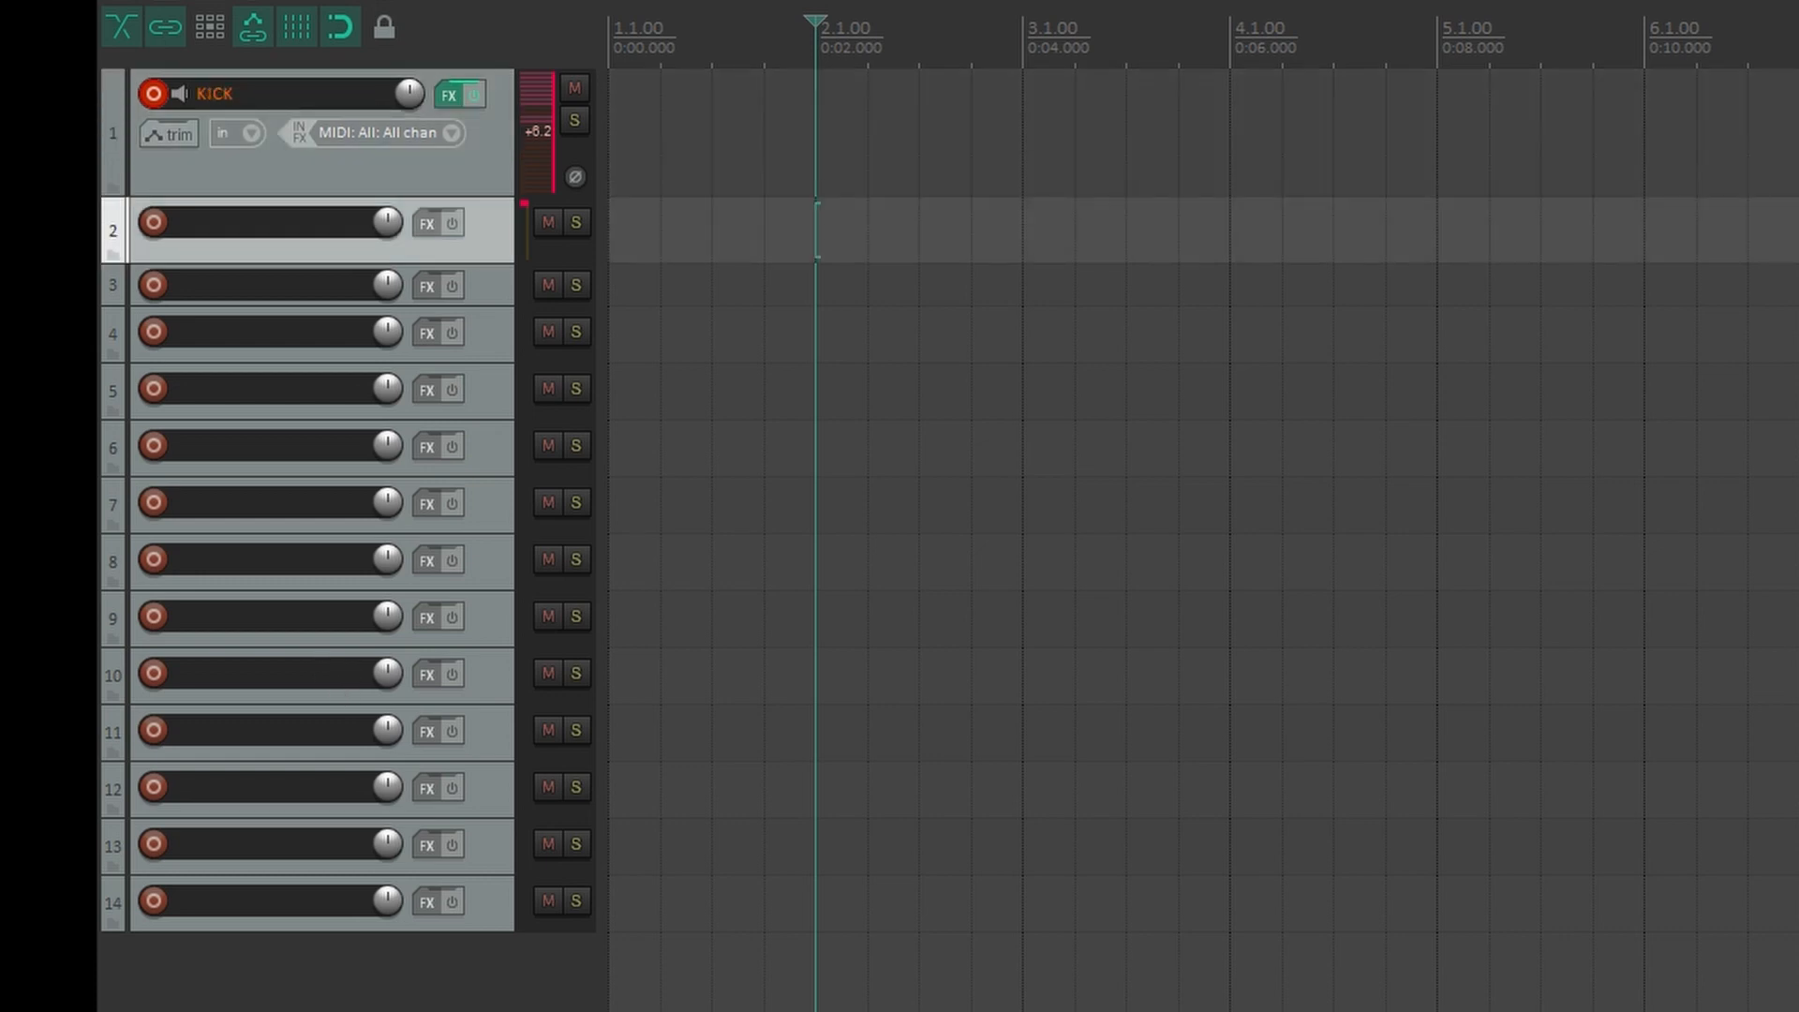
type("SNARE")
key("Tab")
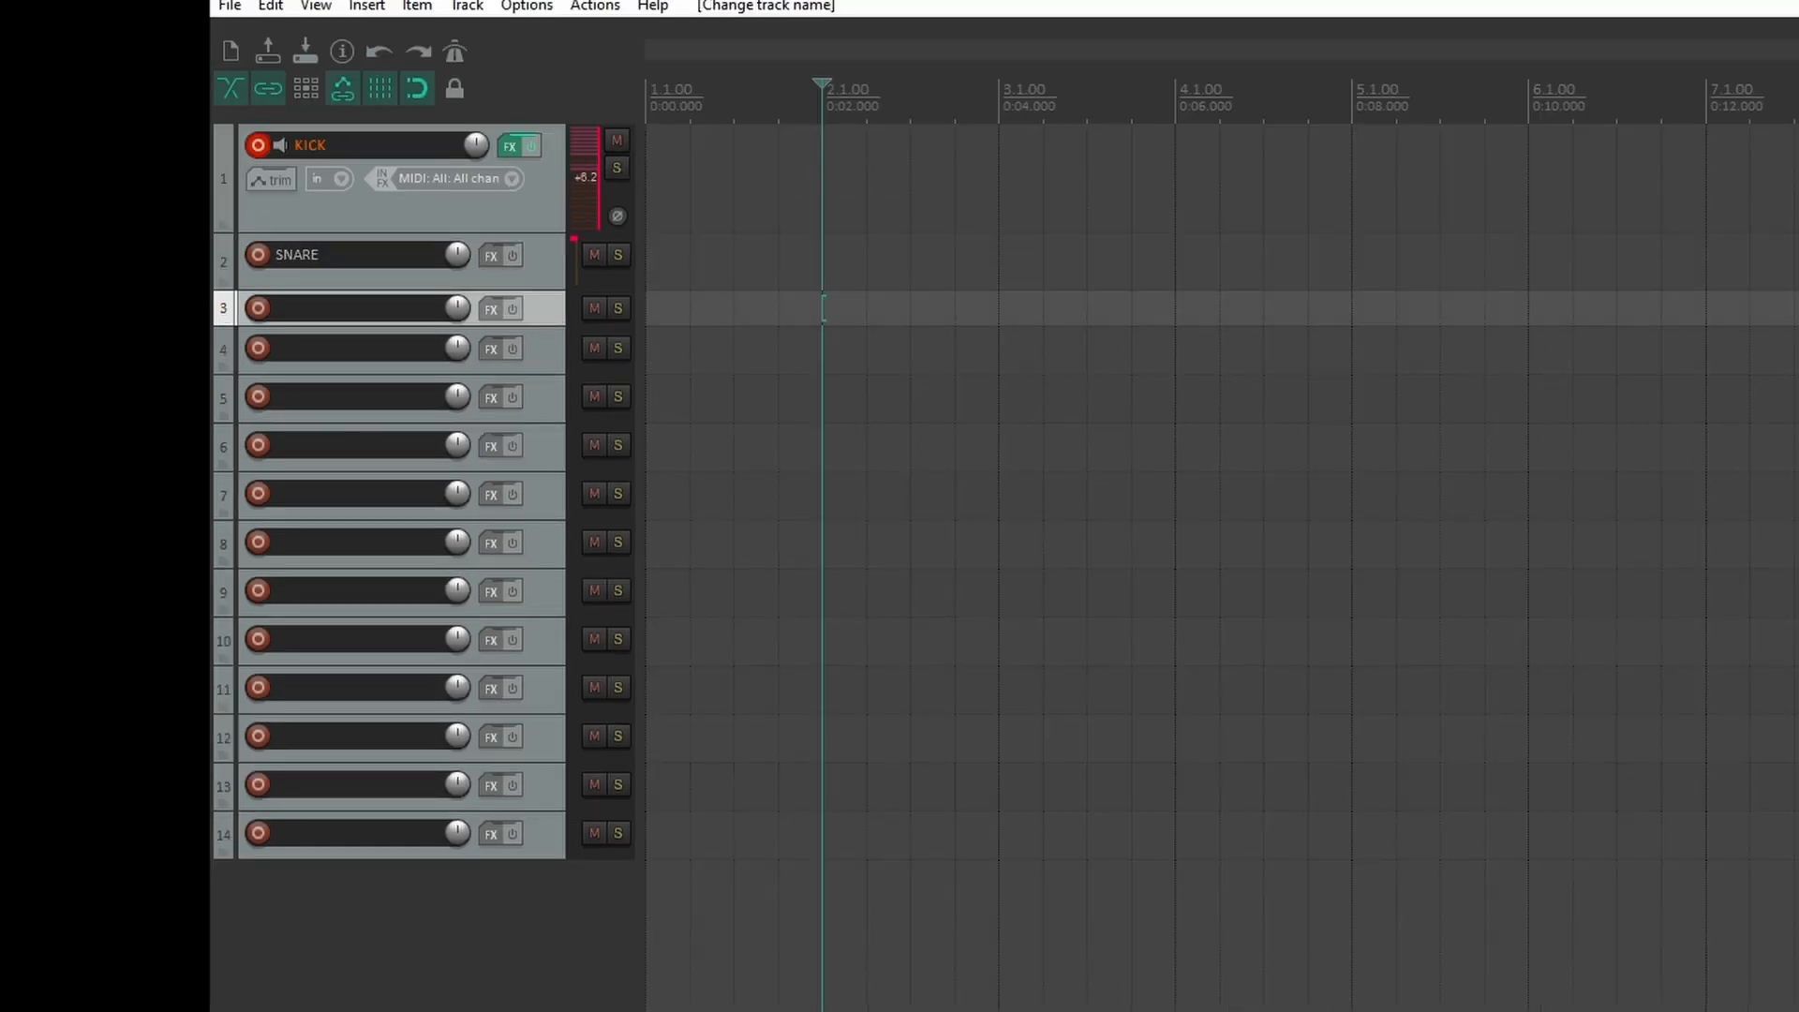
- Name tracks 3 to 7 TOM 1, TOM 2, TOM 3, TOM 4 and TOM 5
type("TOM 1")
key("Tab")
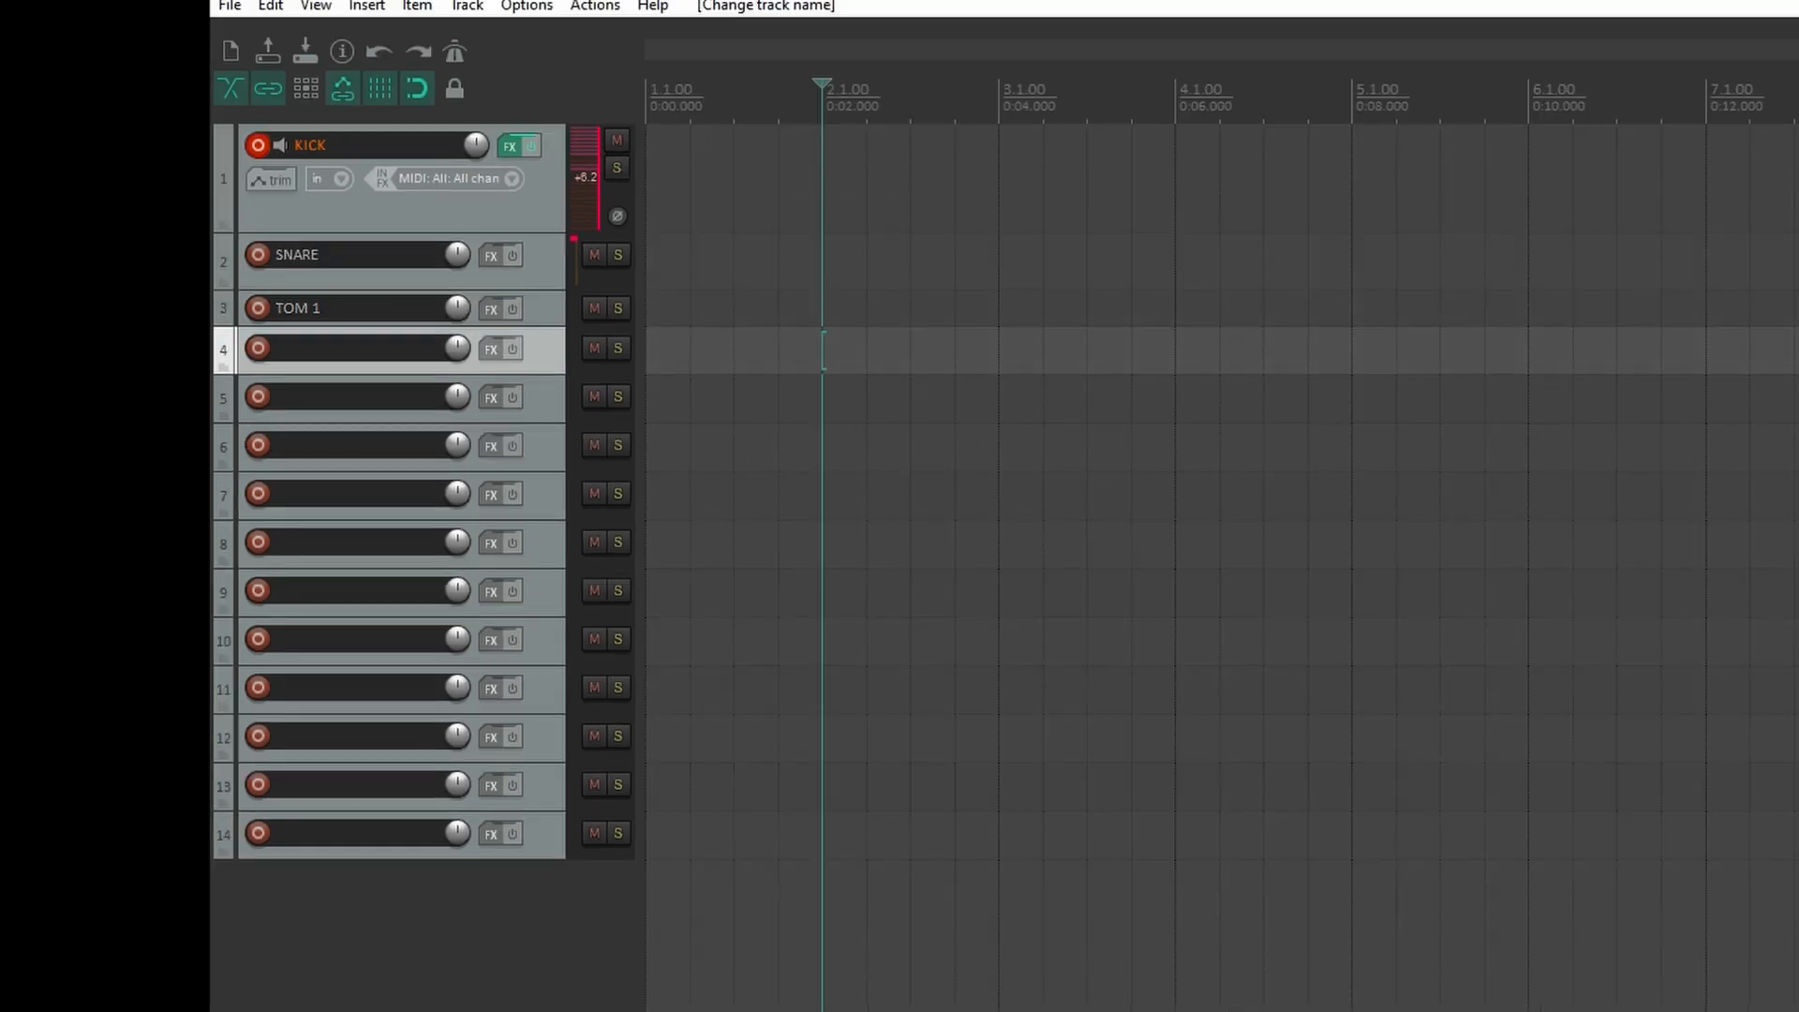
key("Tab")
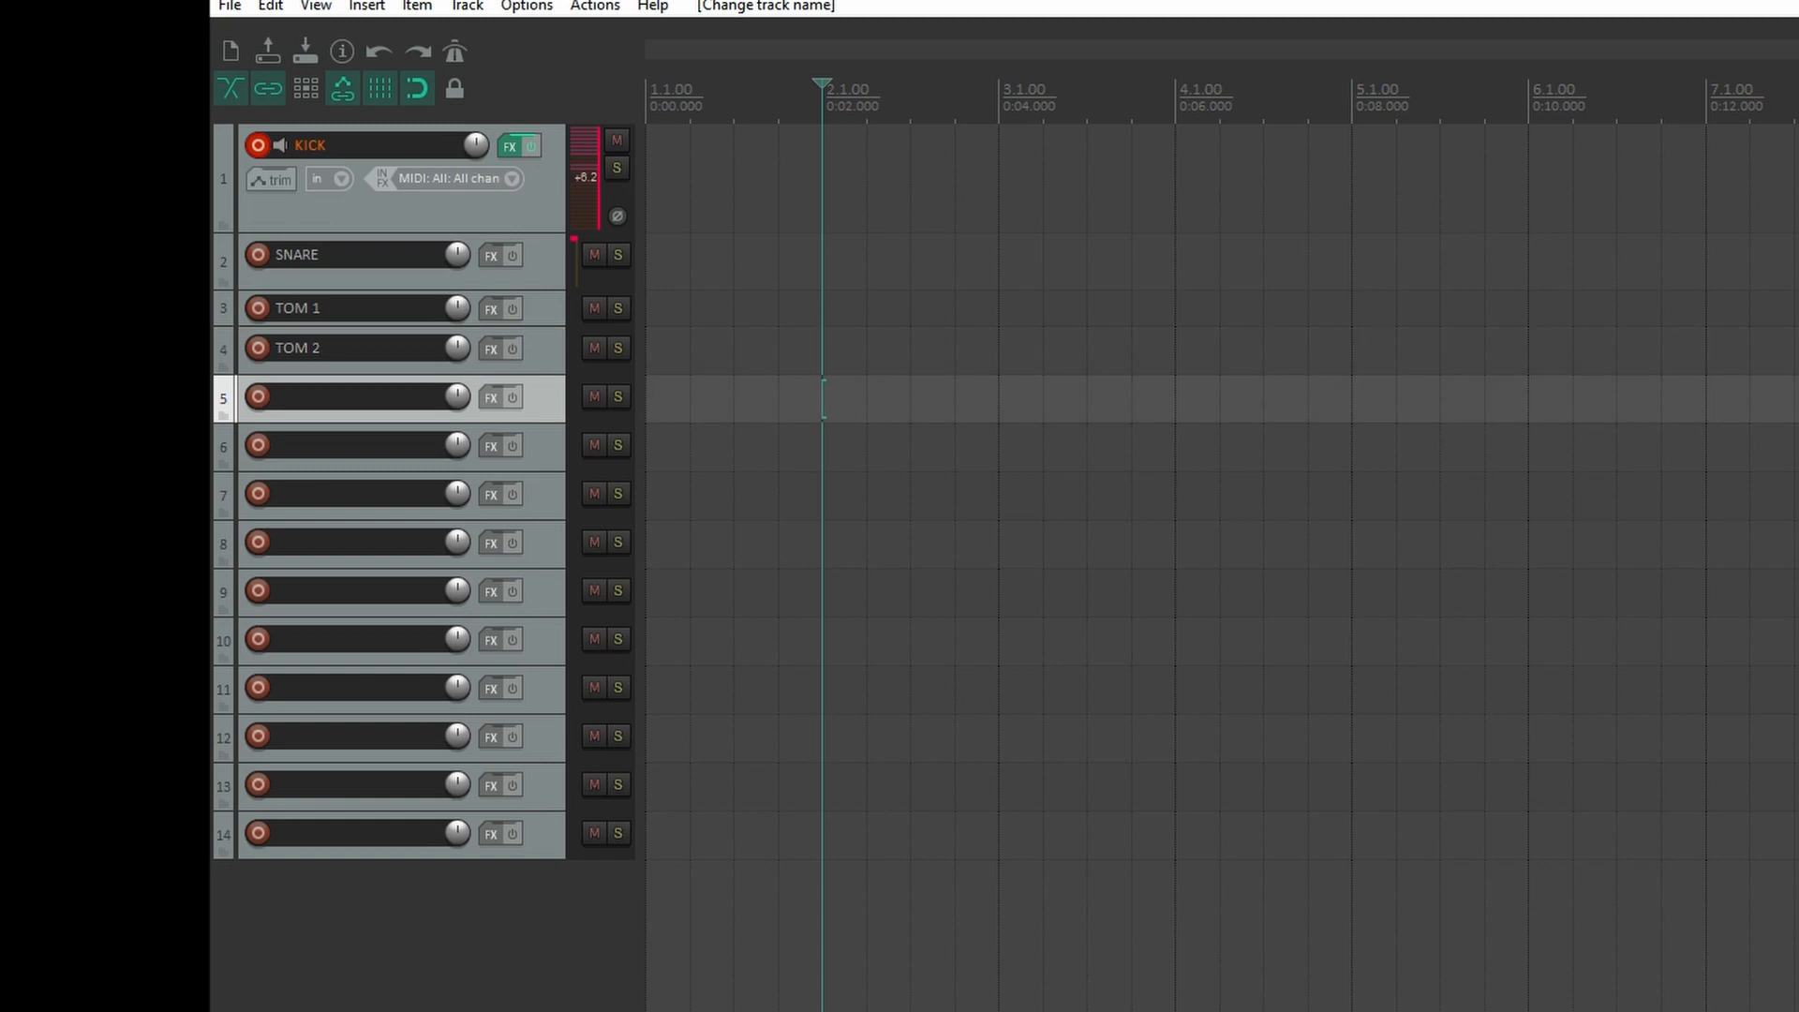
type("TOM 3")
key("Tab")
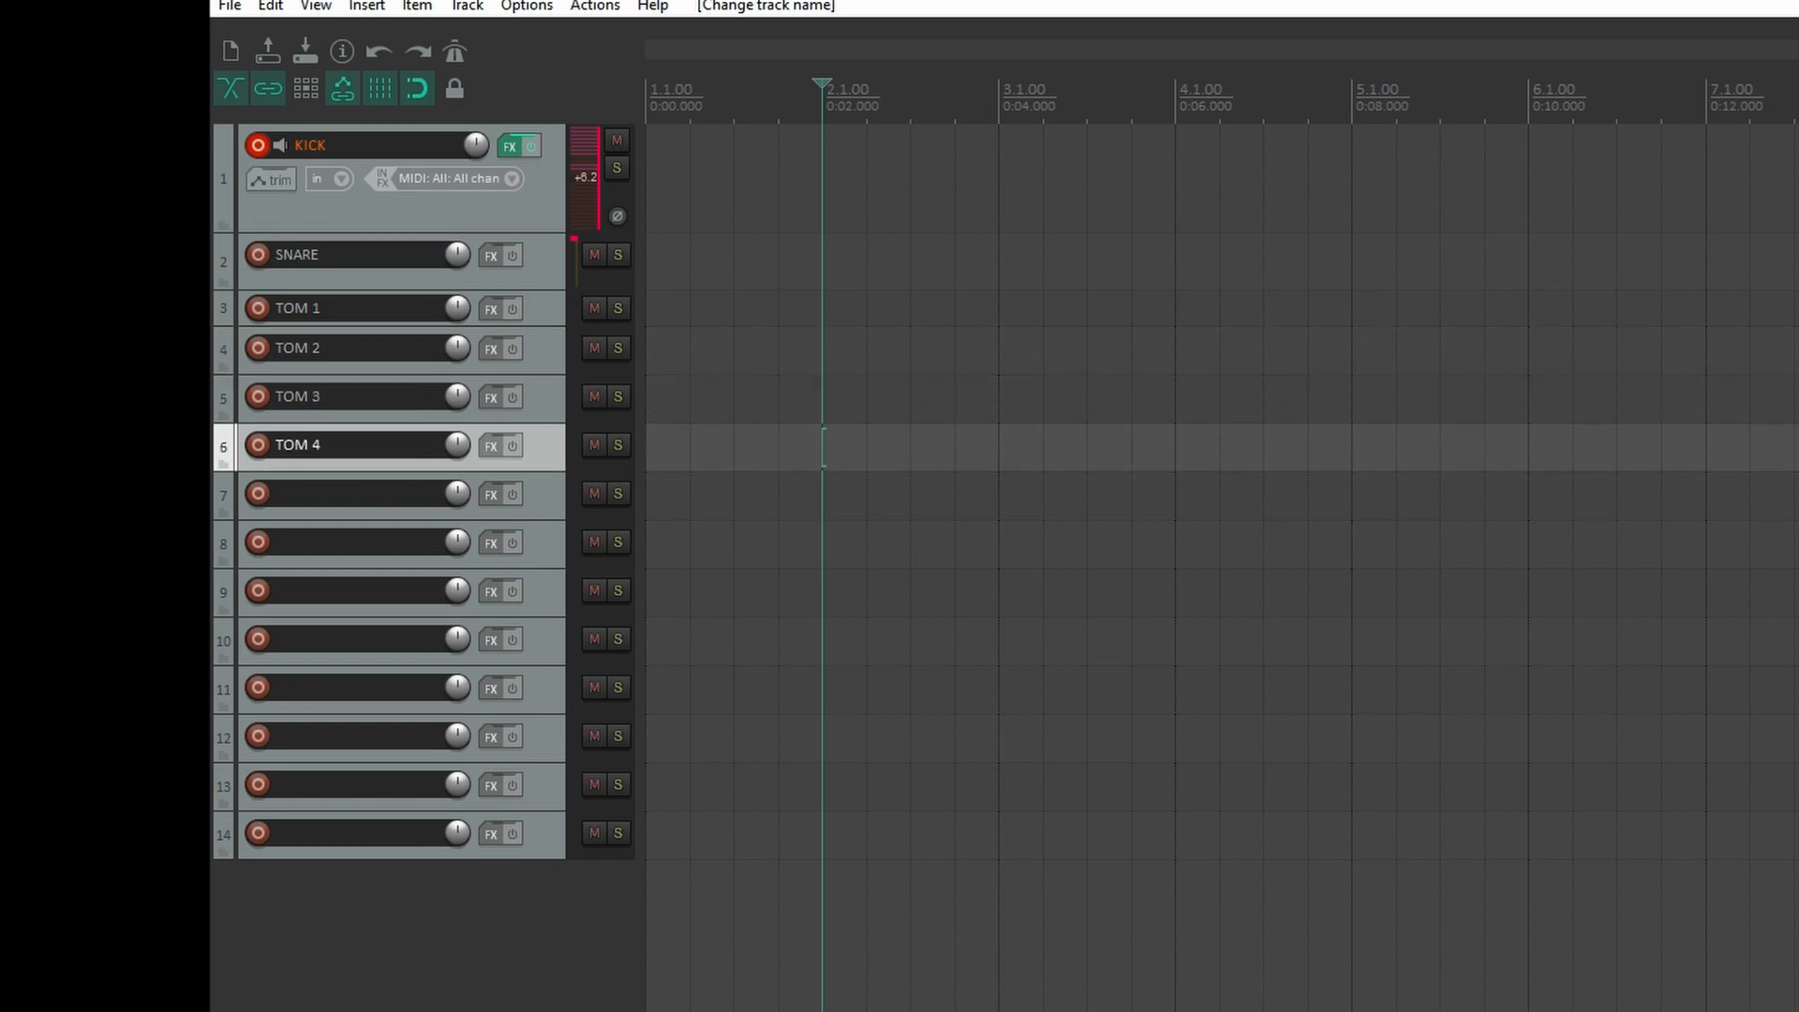
key("Tab")
type("TOM 5")
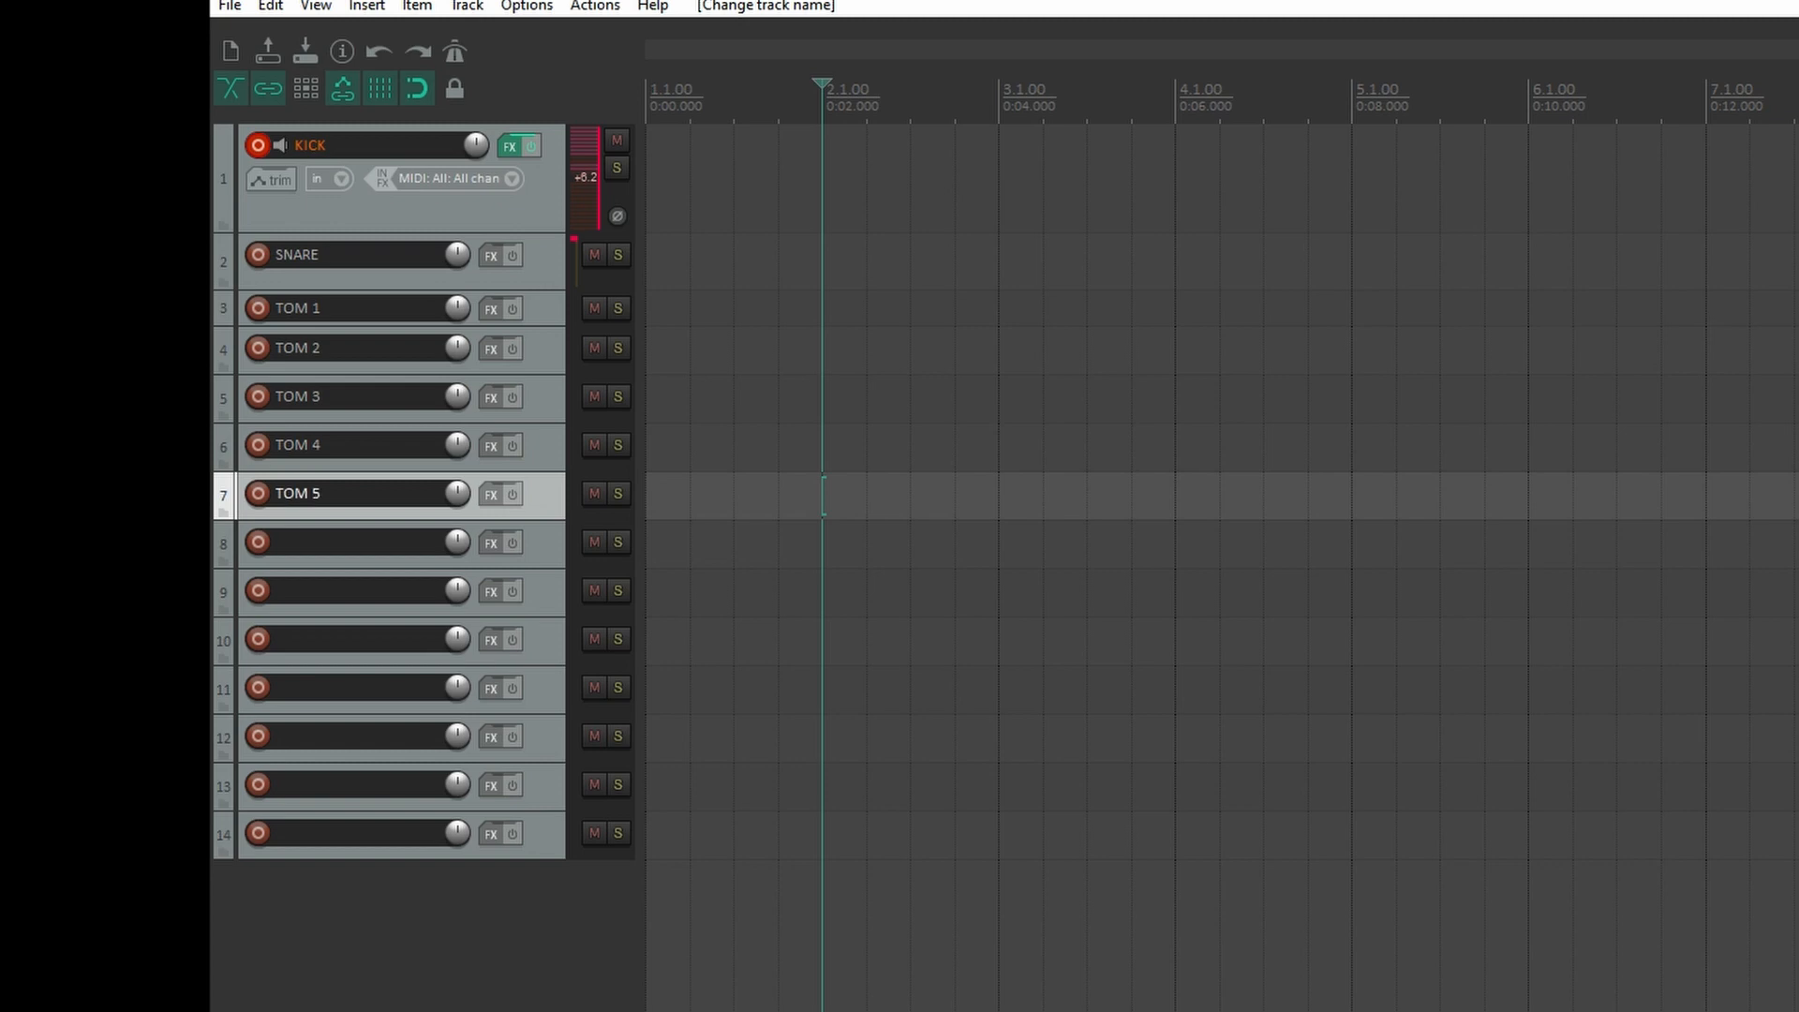
key("Tab")
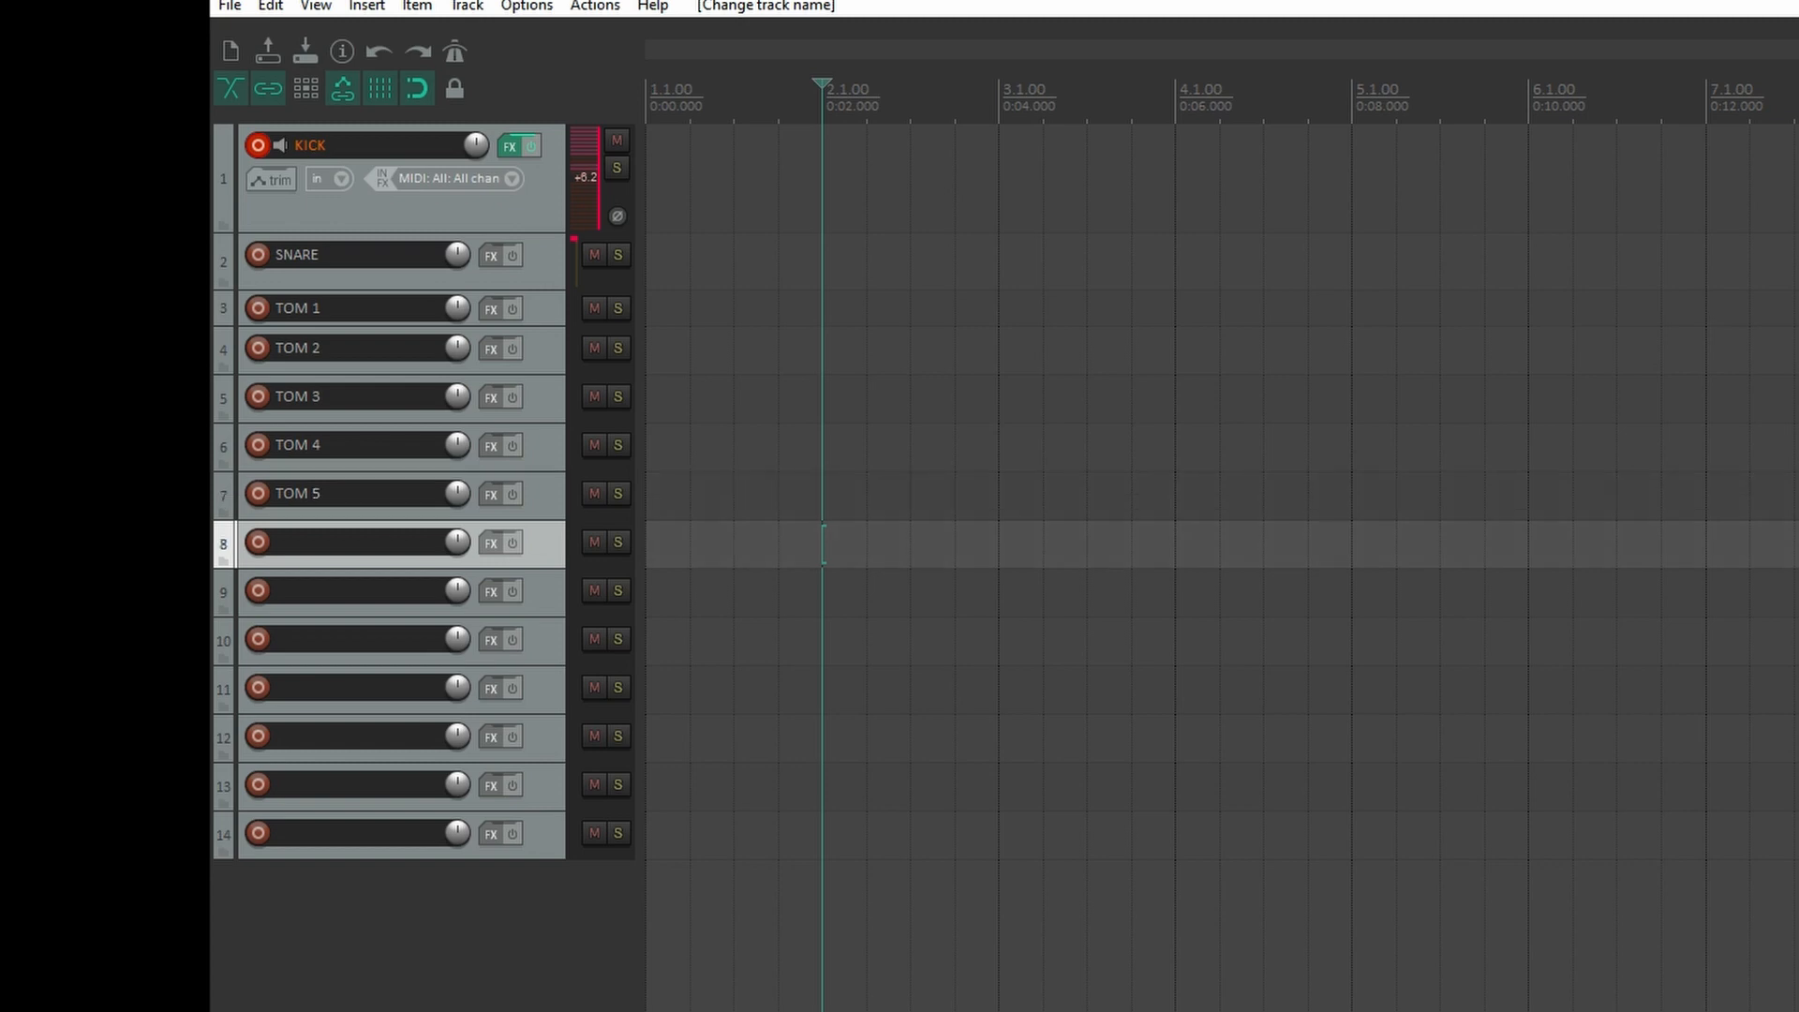
- Name tracks 8 to 11 OVERHEADS, ROOM CLOSE, ROOM MED and ROOM FAR
type("OVERHEADS")
key("Tab")
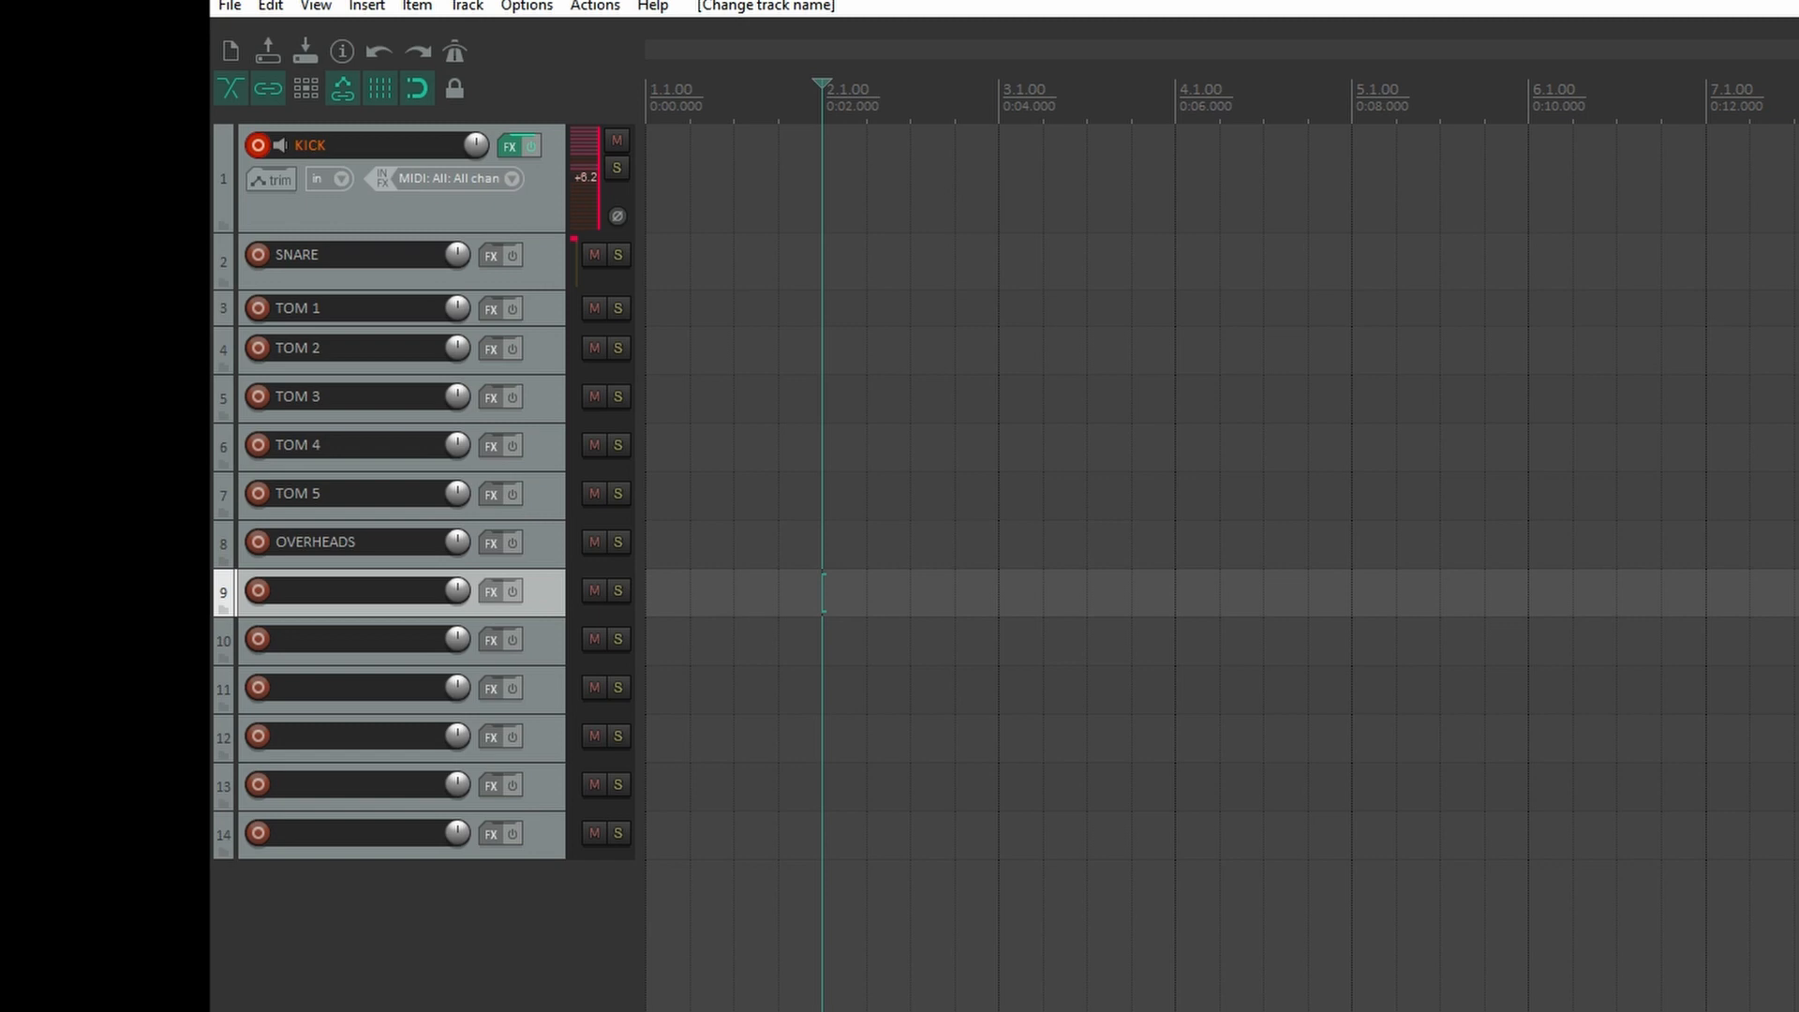
type("ROOM CLOSE")
key("Tab")
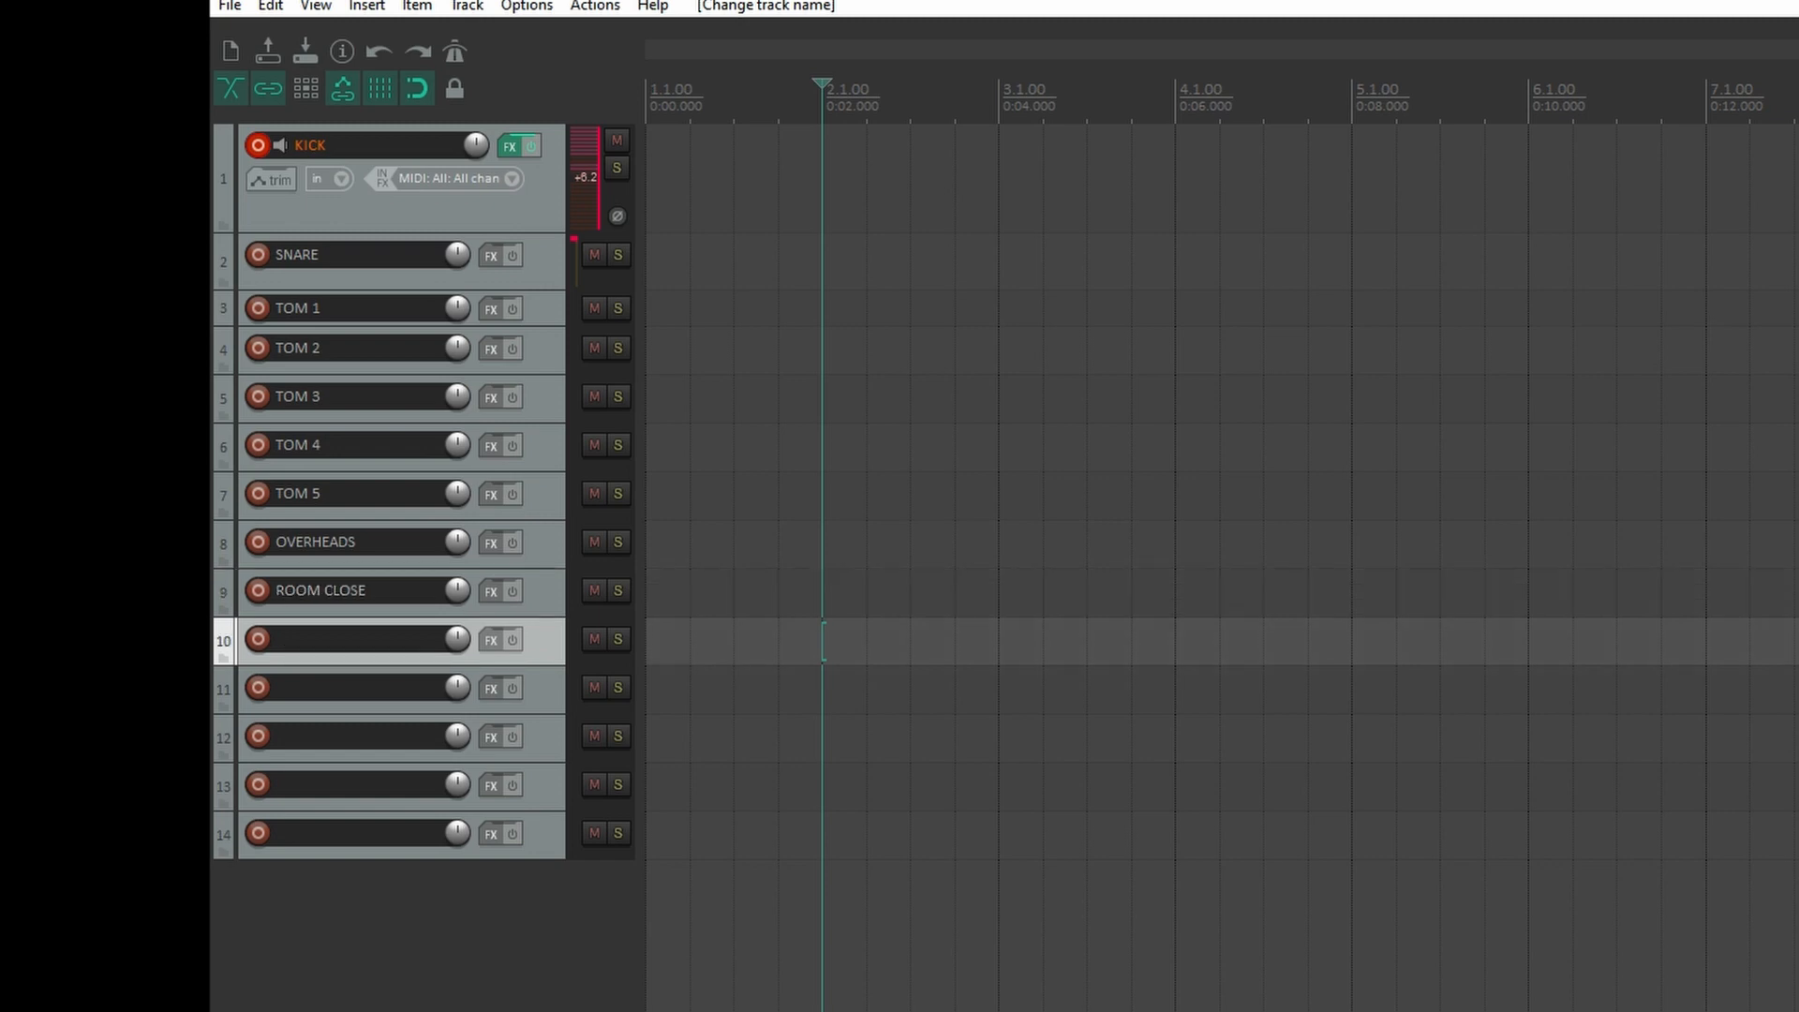
type("ROOM FAR")
key("Tab")
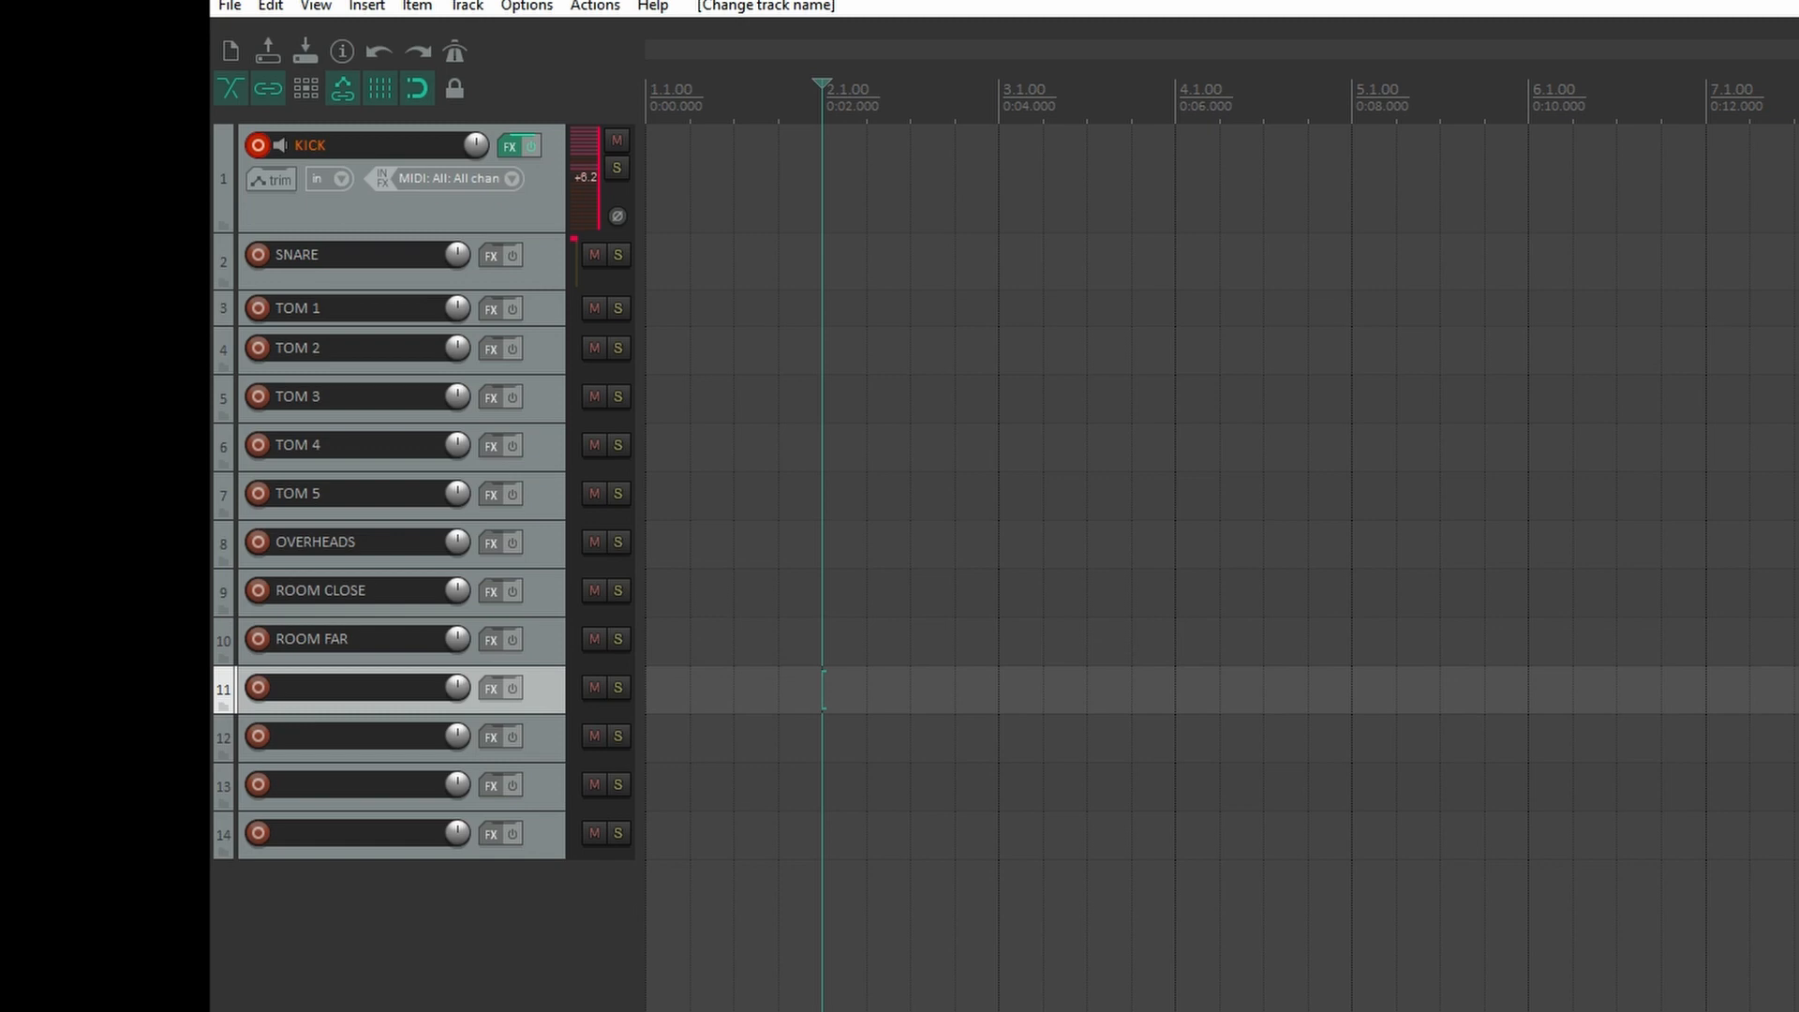
key("shift+Tab")
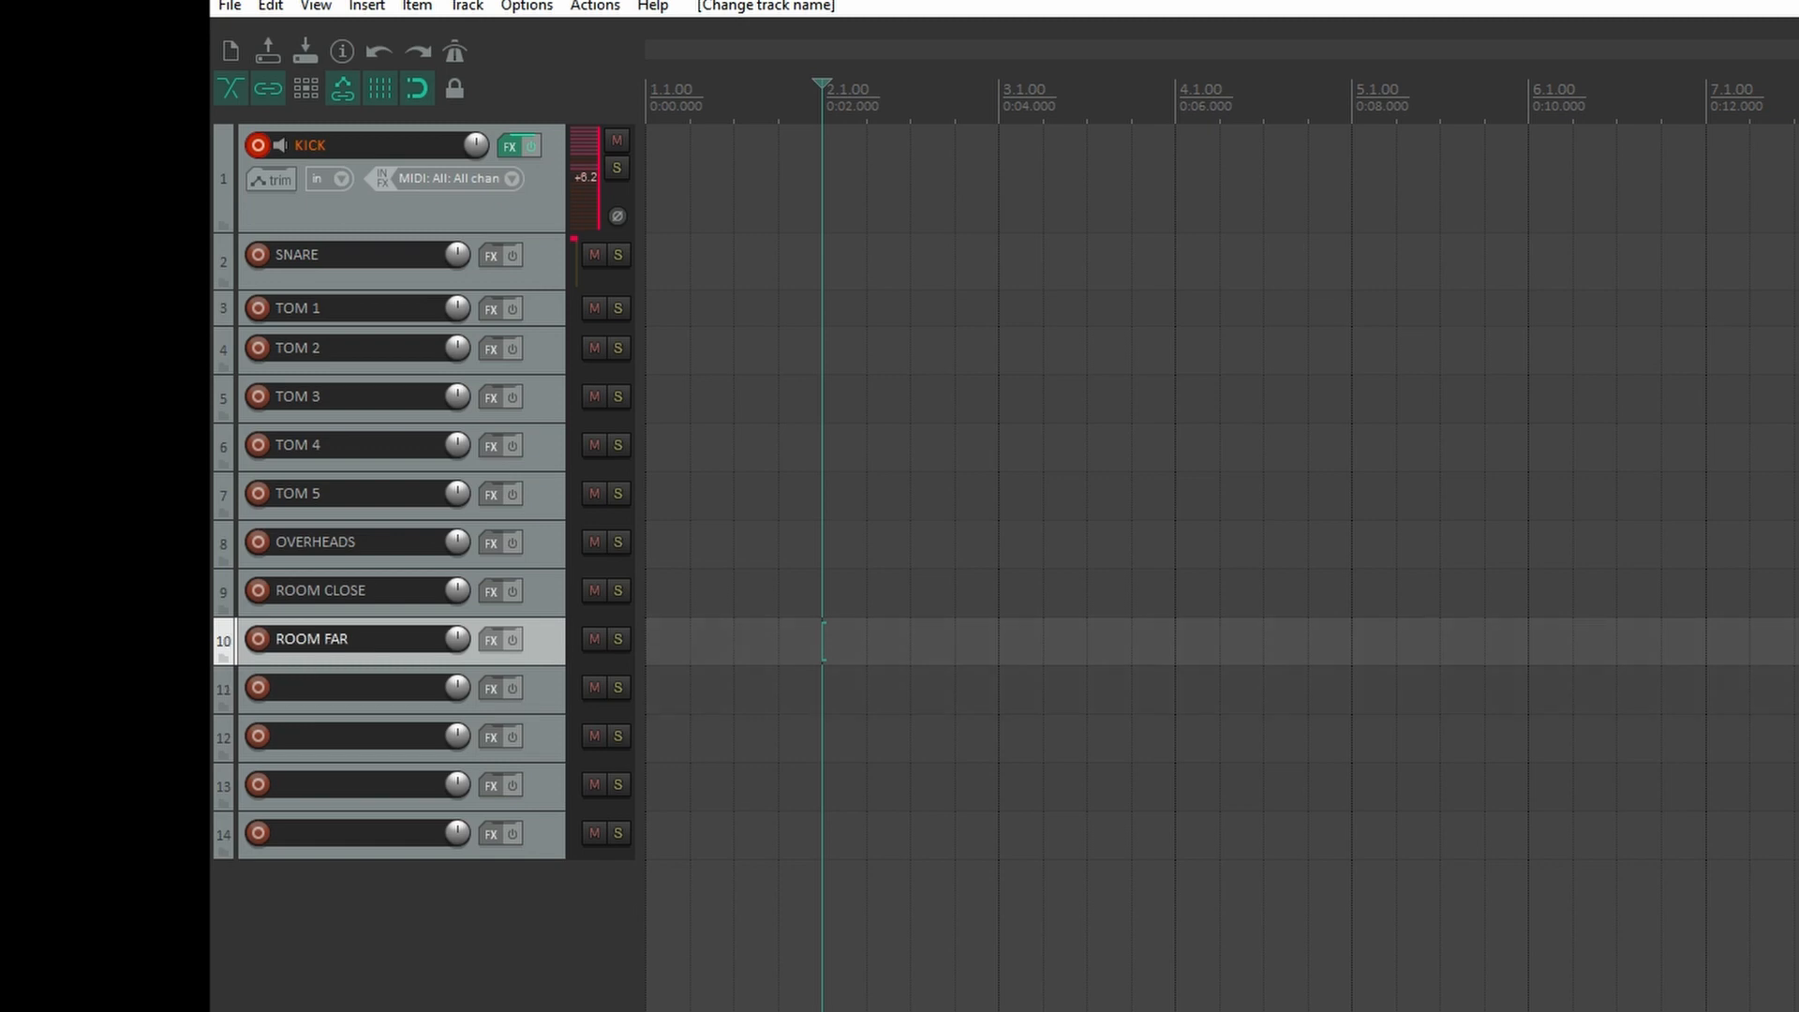
key("Tab")
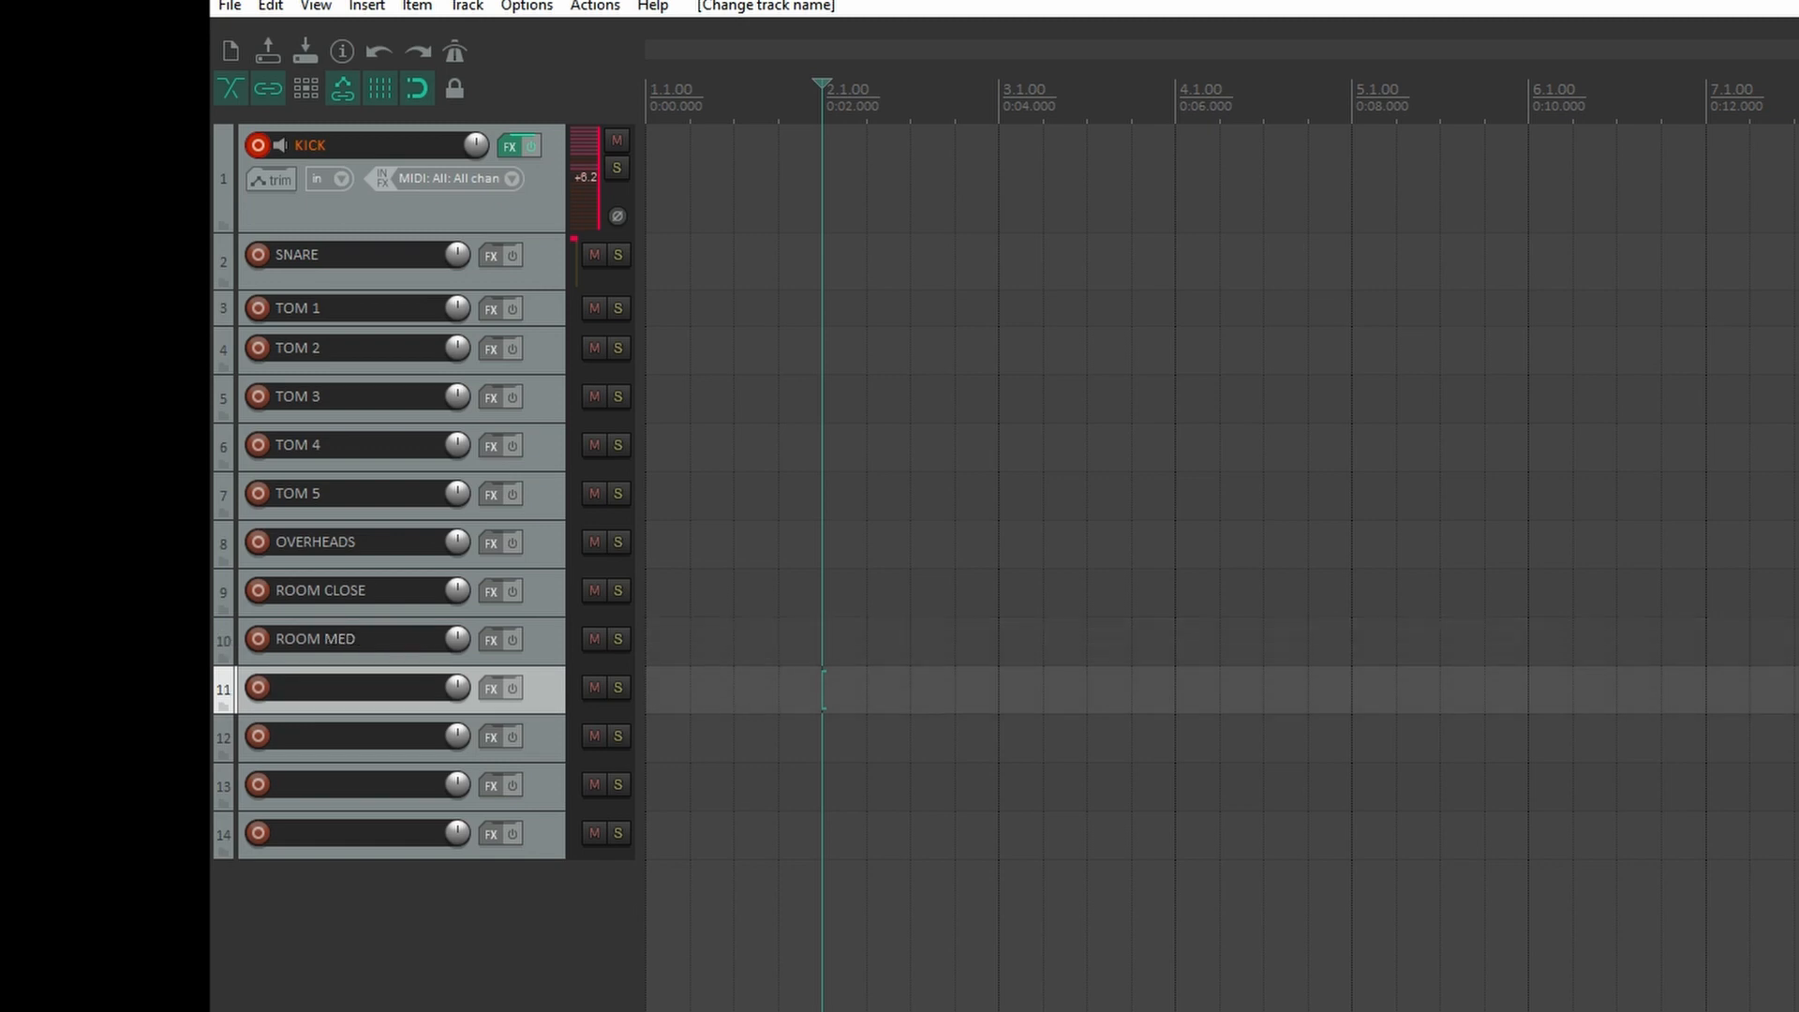
type("ROOM FAR")
key("Tab")
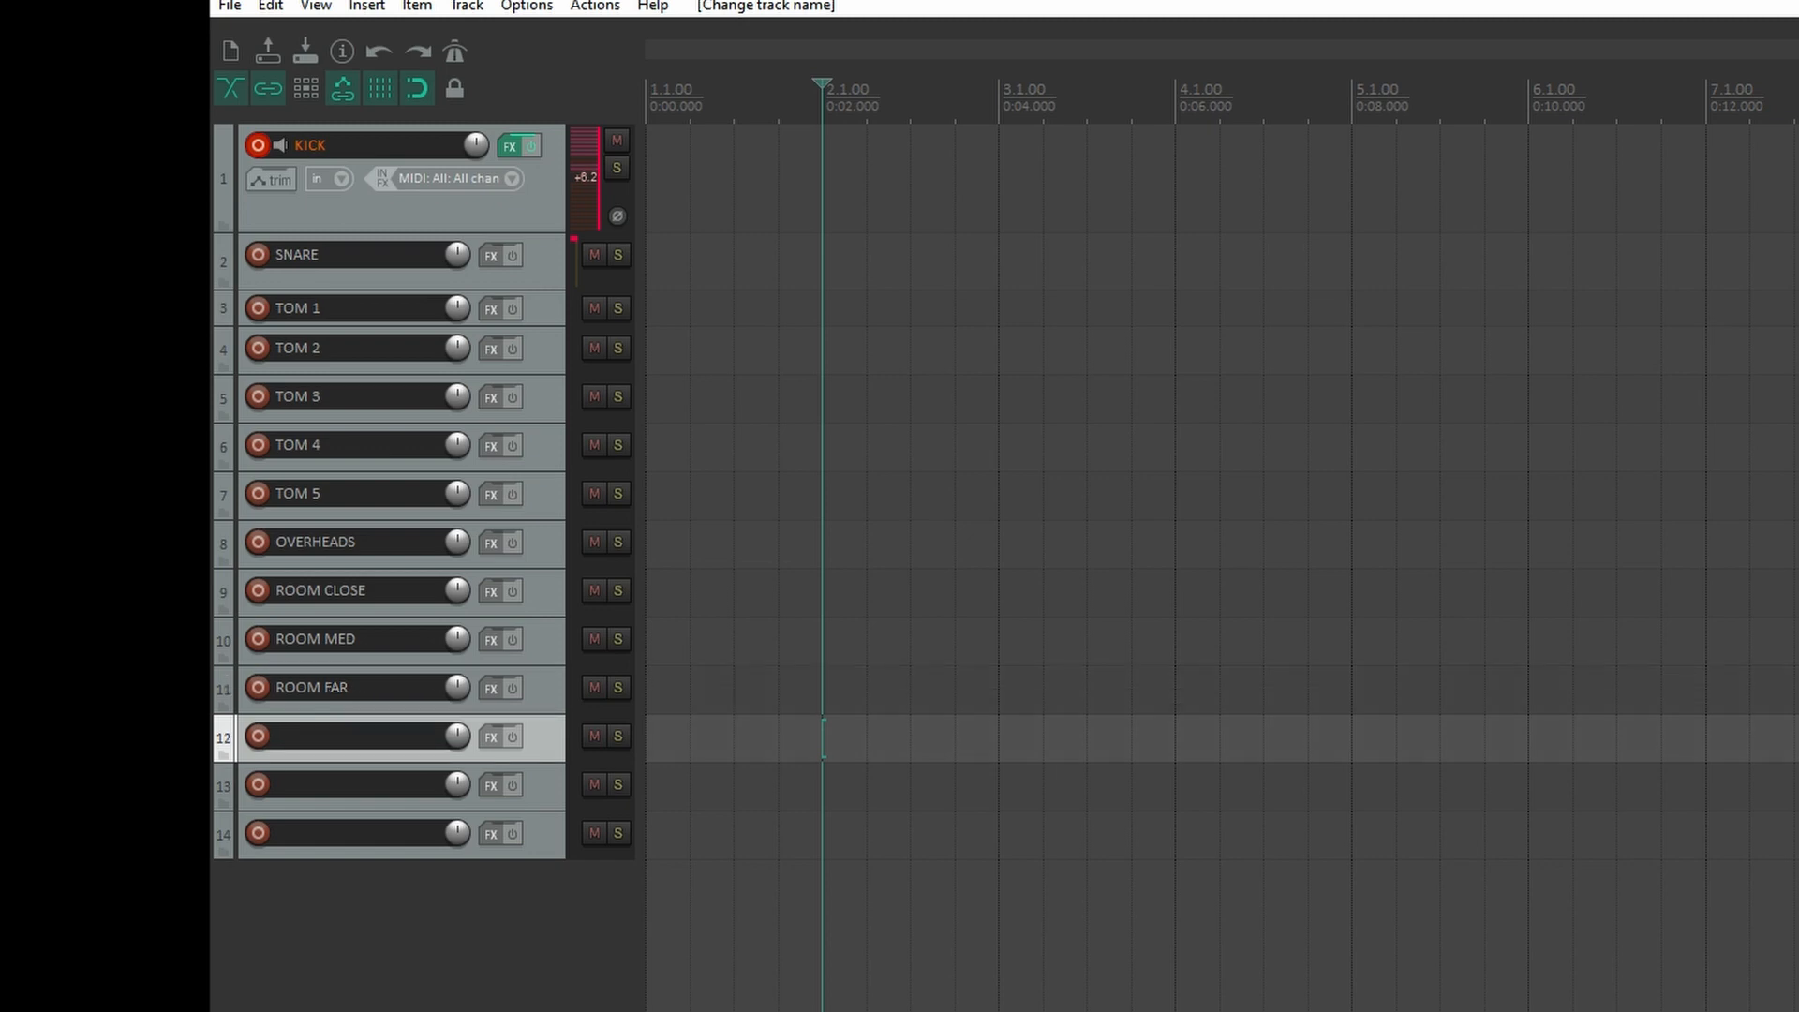
- Name tracks 12 and 13 OS KICK and OS SNARE, and delete the unnamed track 14
type("OS KICK")
key("Tab")
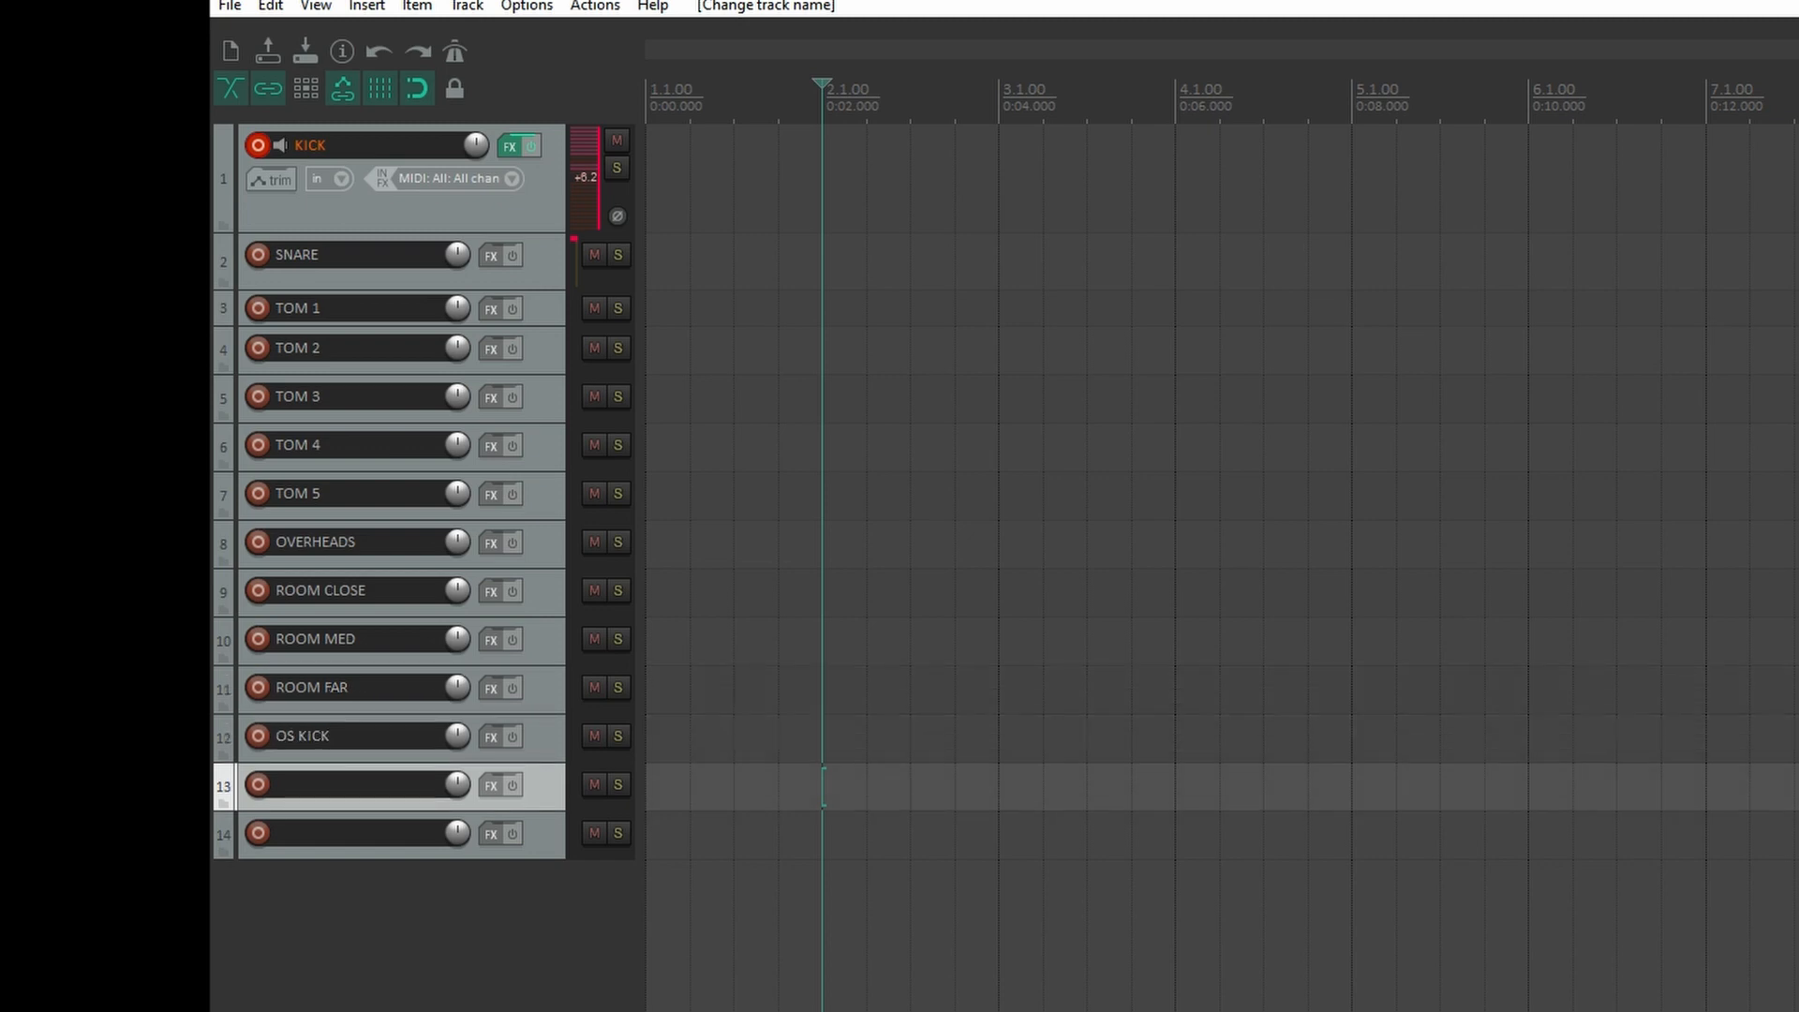
type("OS SNARE")
key("Tab")
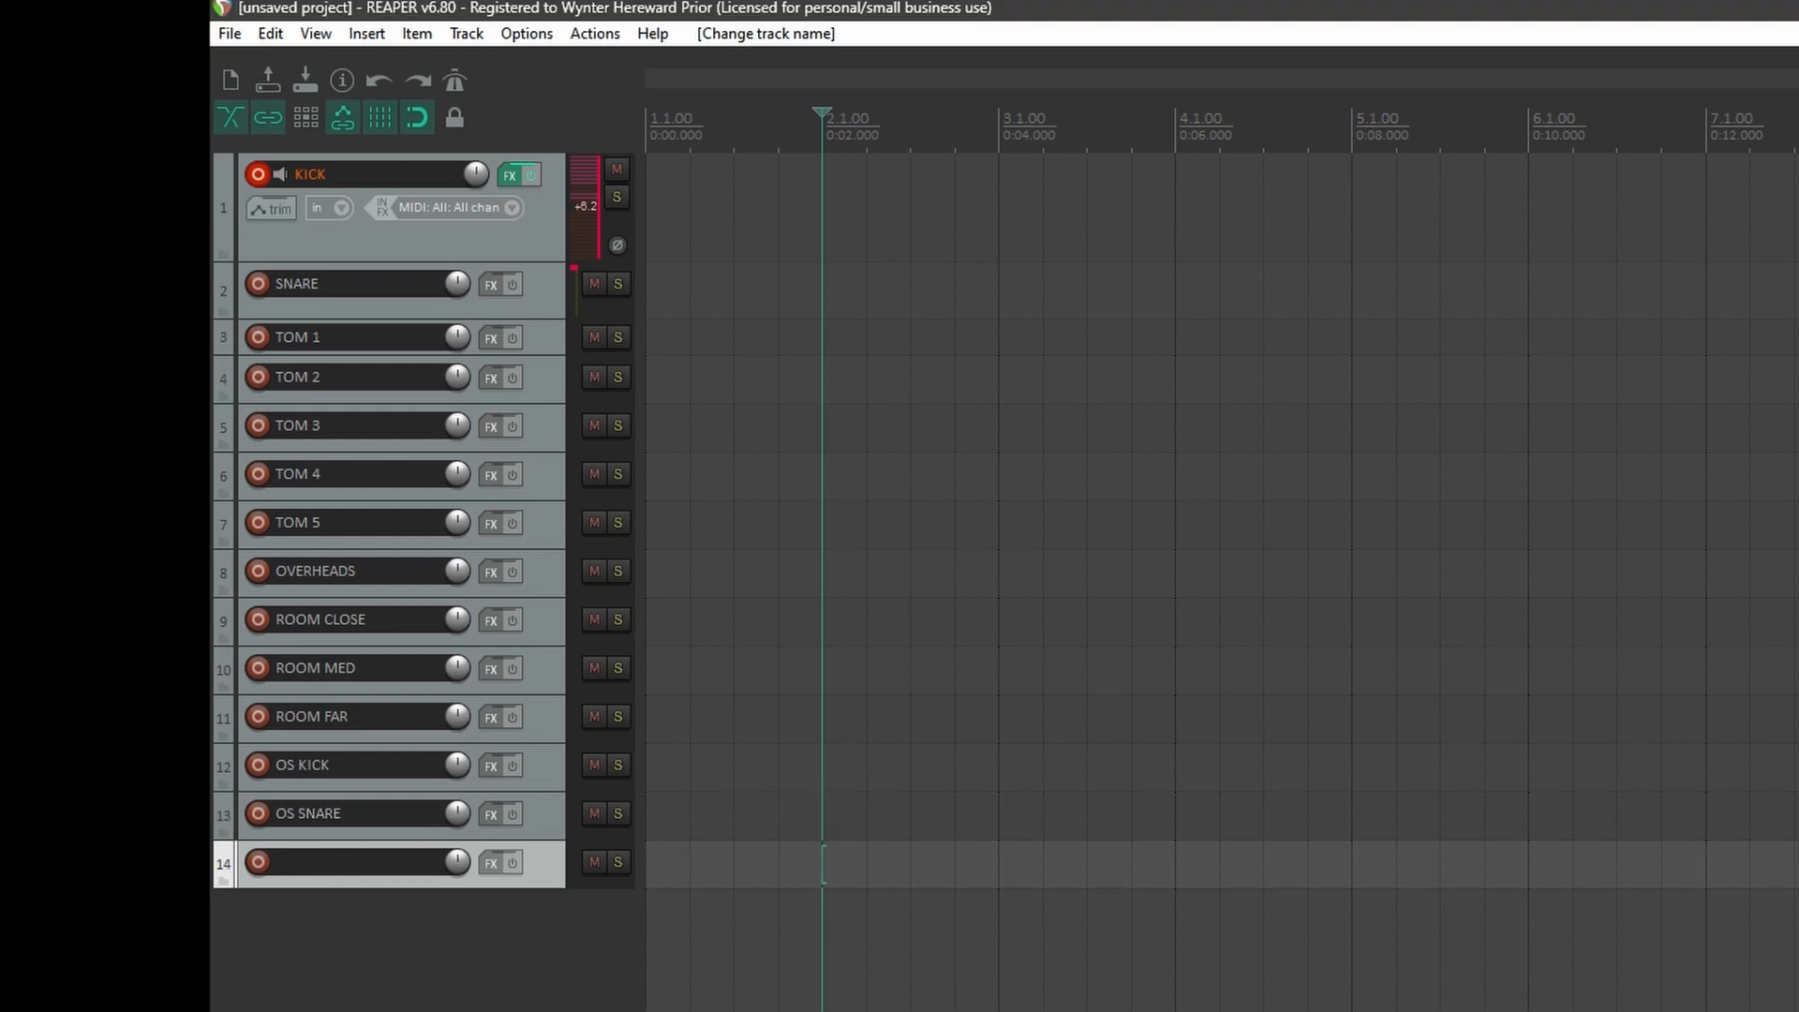
key("Delete")
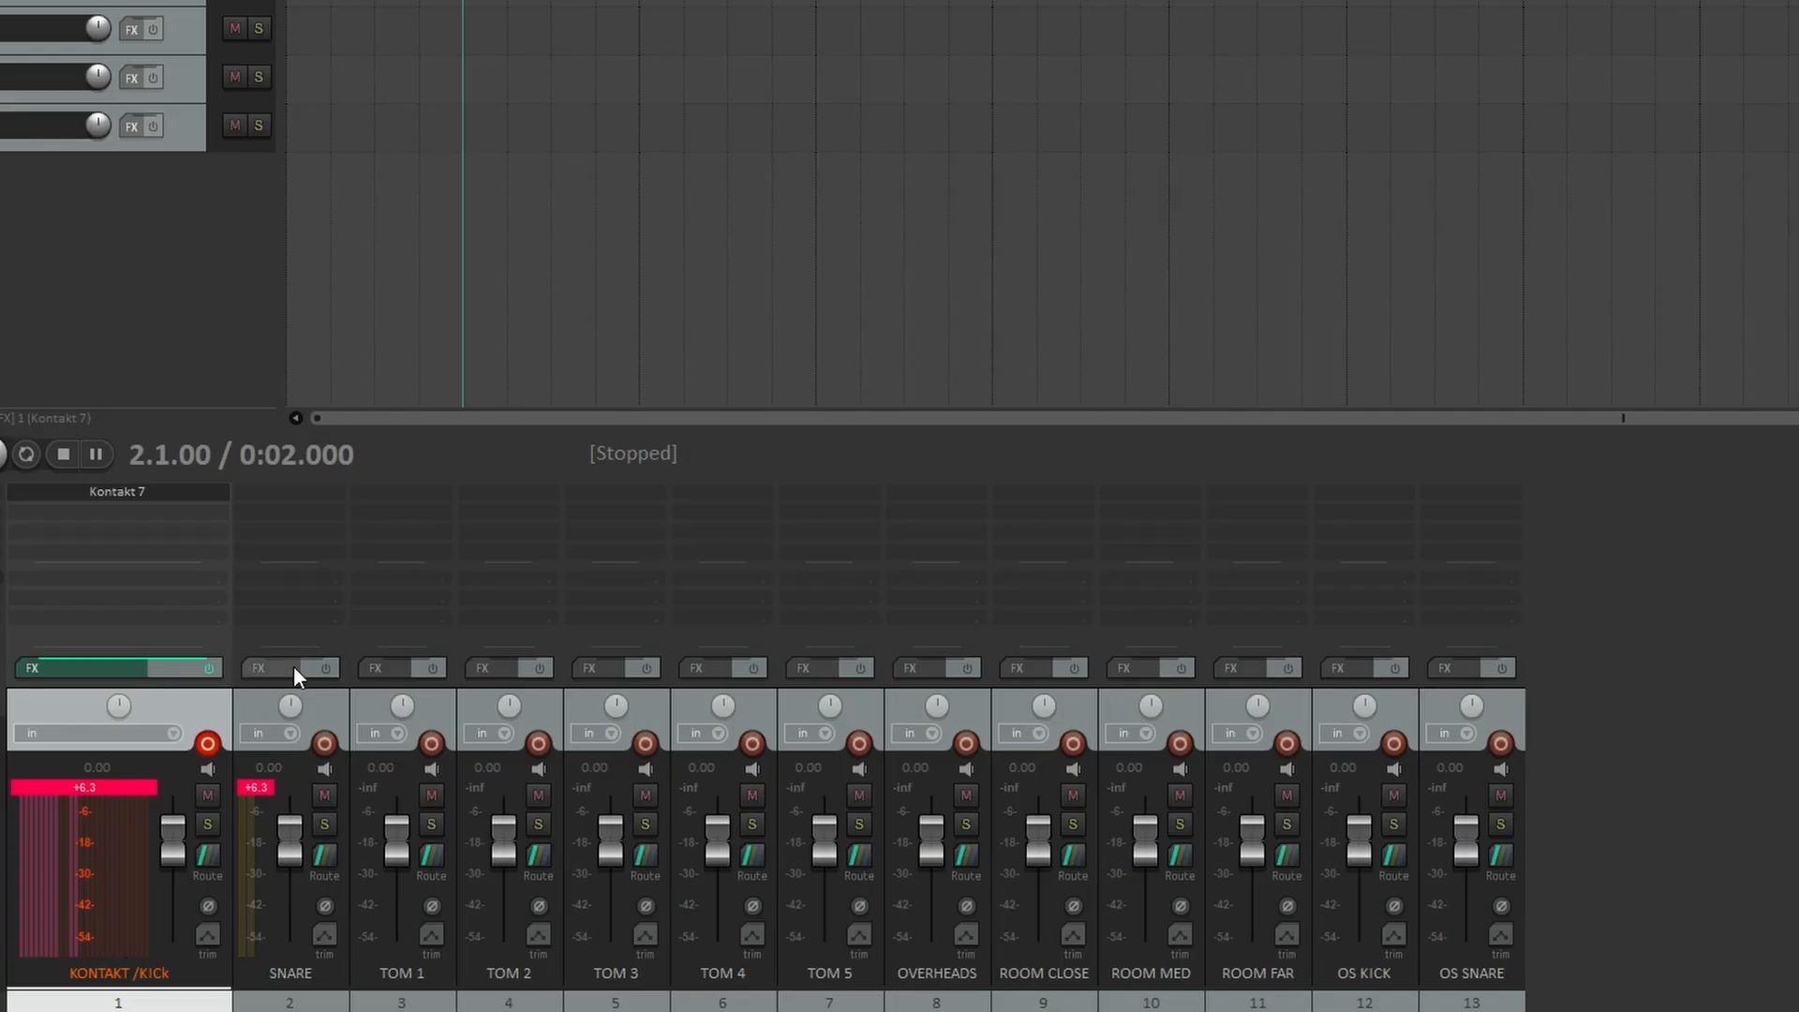
- Add a receive from the Kontakt/kick track to the SNARE track, with stereo source 3/4
left_click(330, 853)
left_click(892, 868)
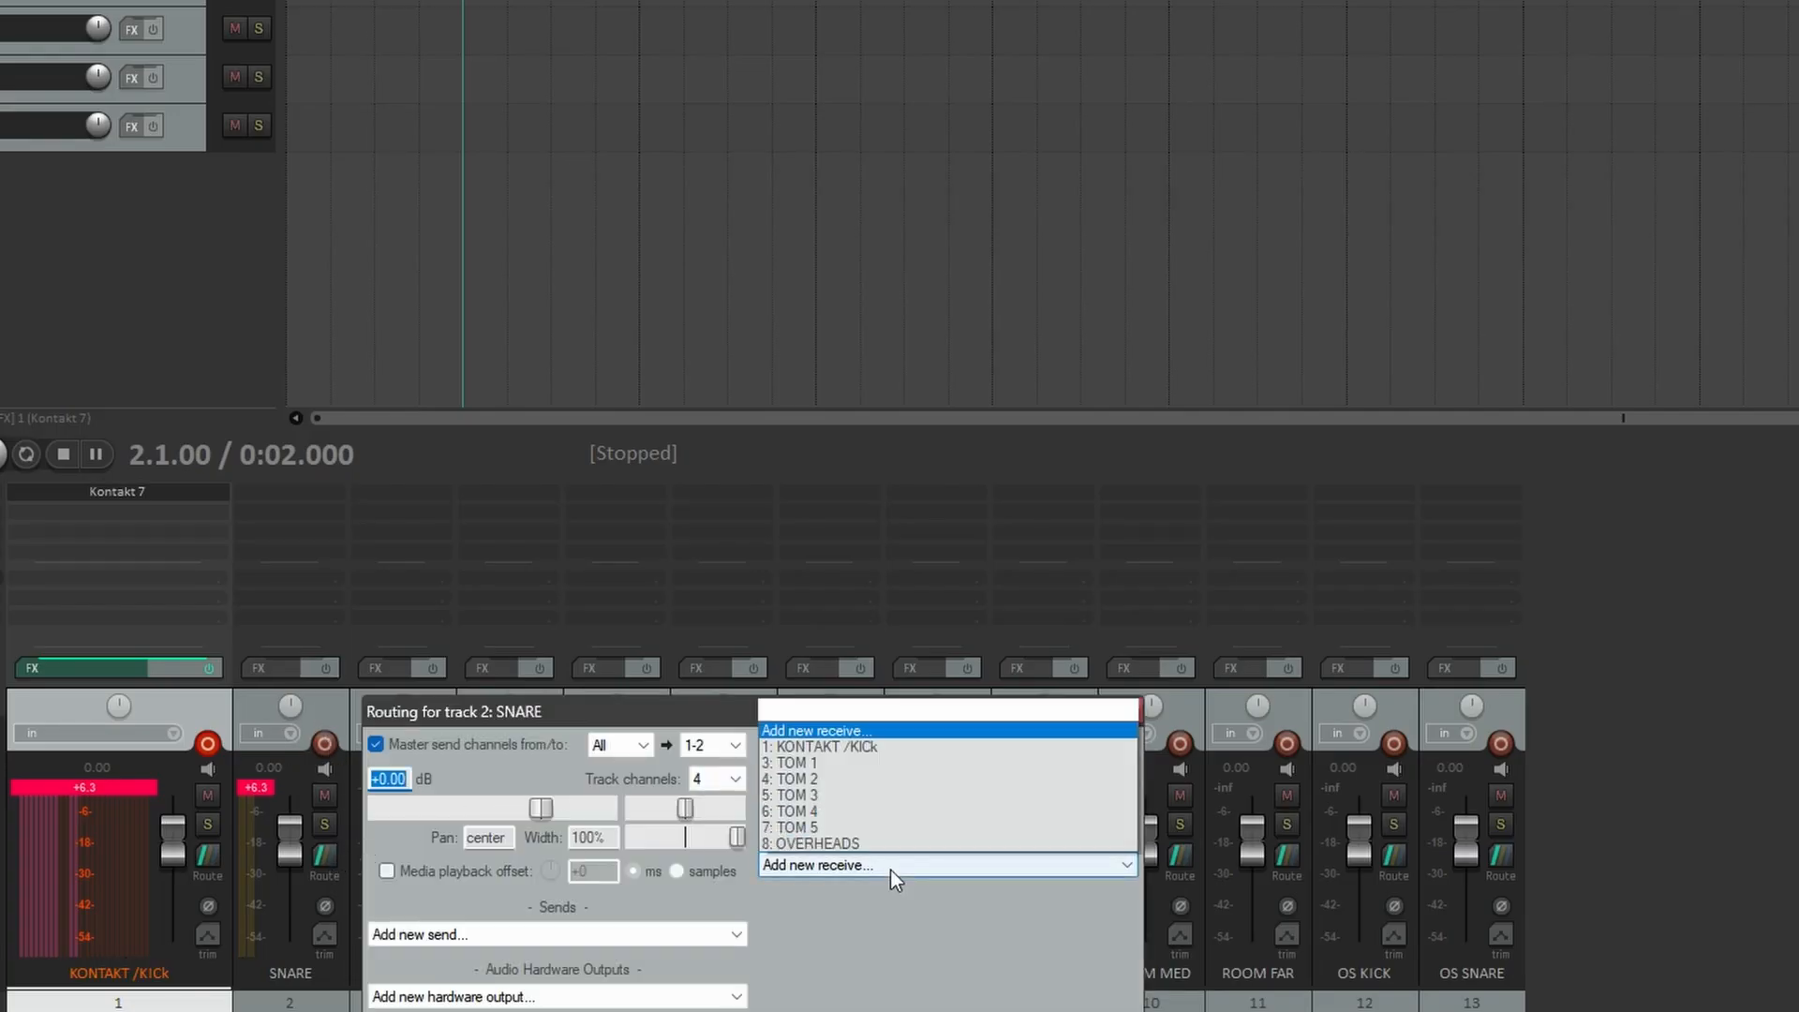
left_click(880, 647)
left_click_drag(800, 716, 852, 308)
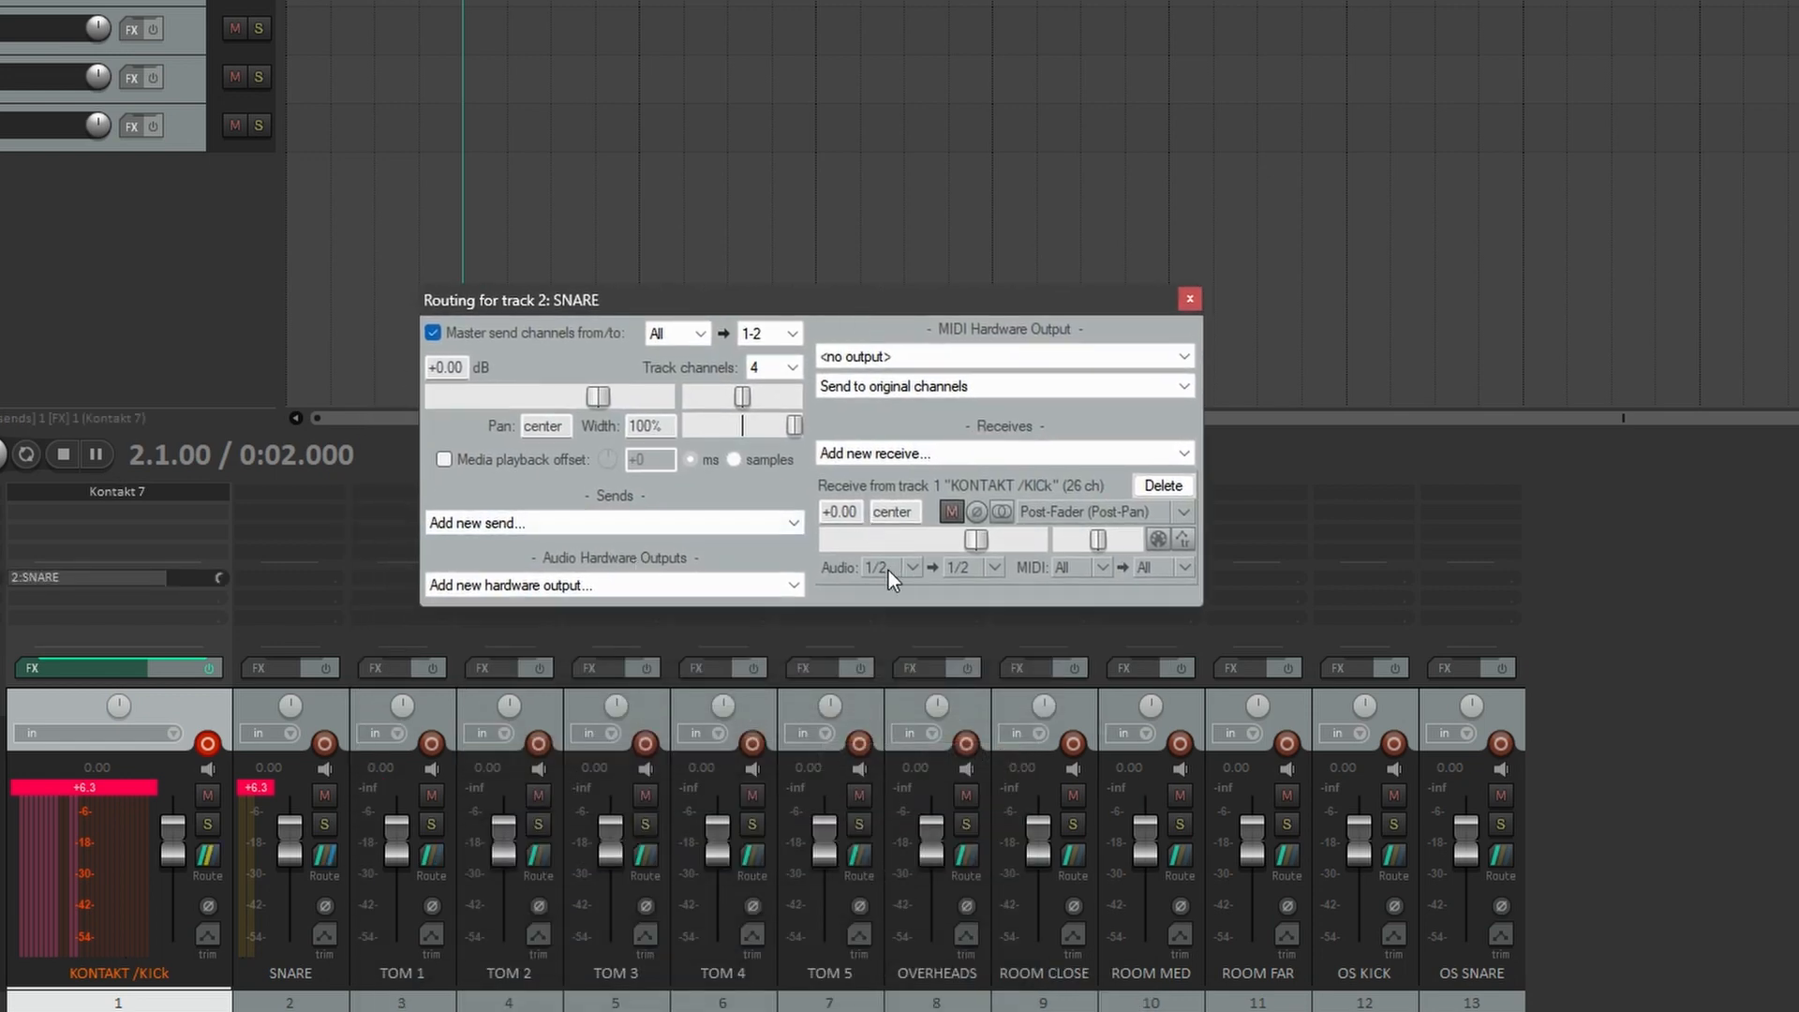
left_click(917, 566)
mouse_move(928, 647)
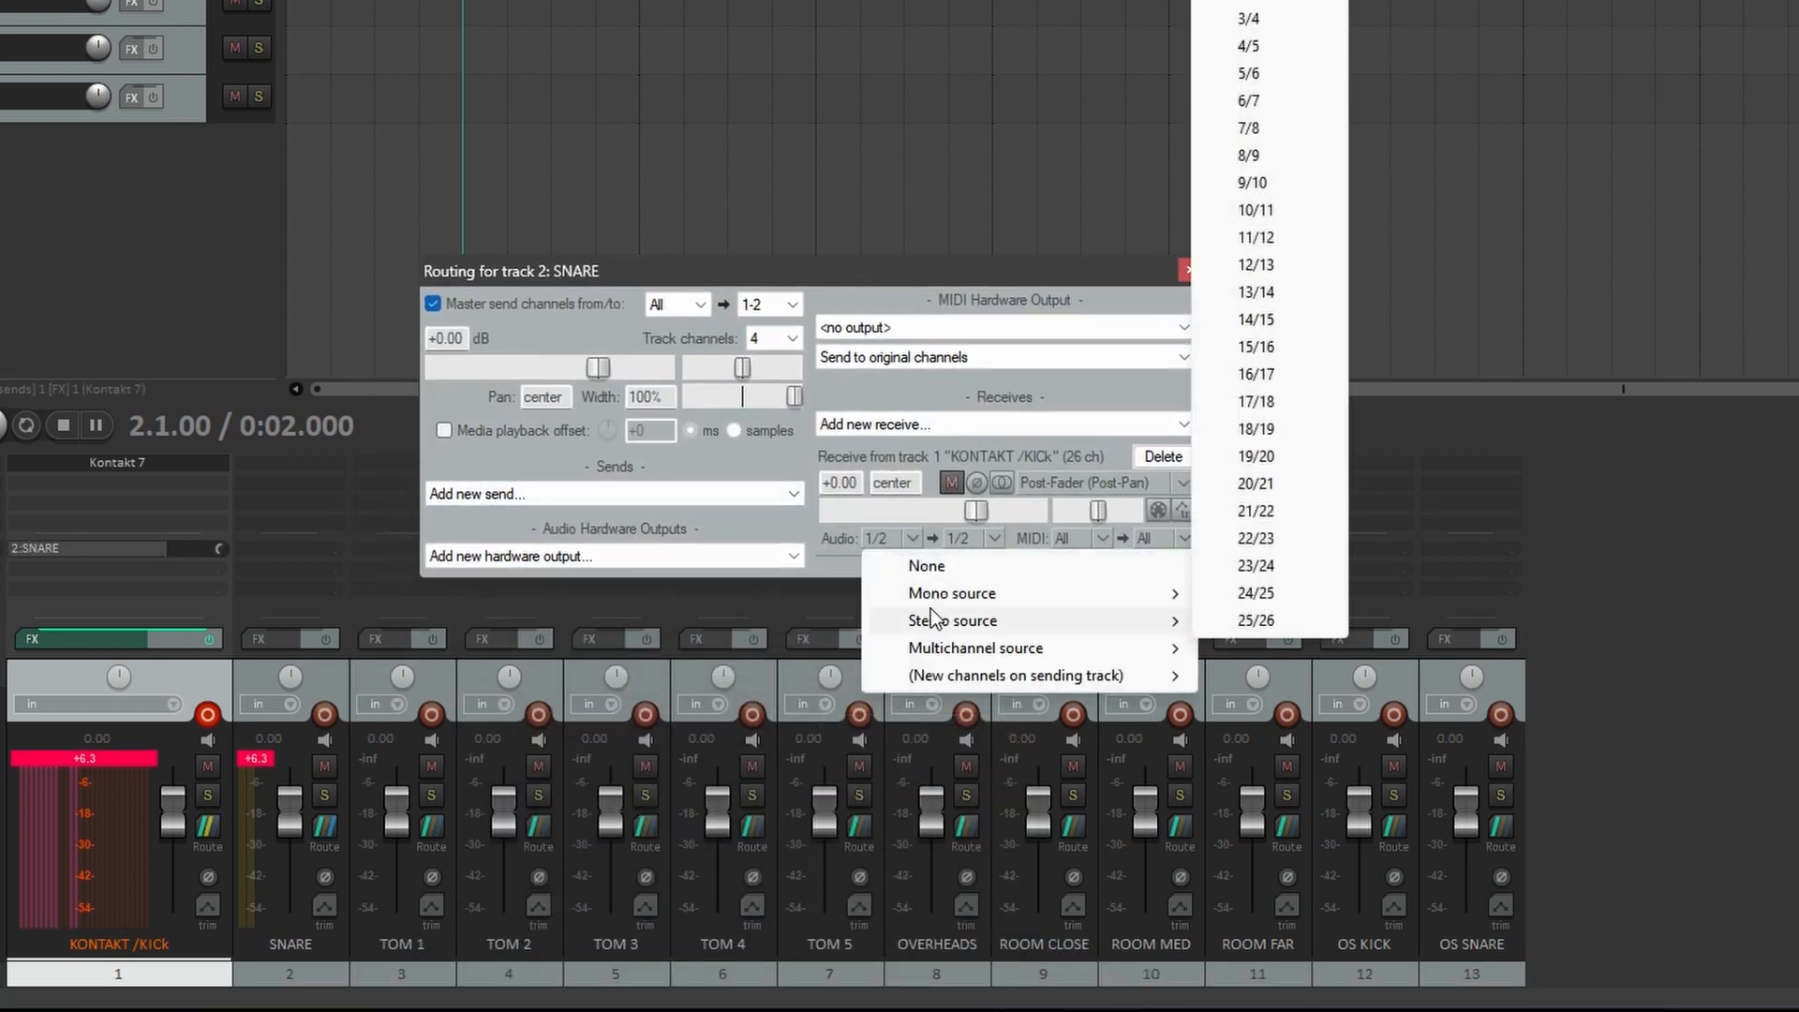
left_click(1249, 19)
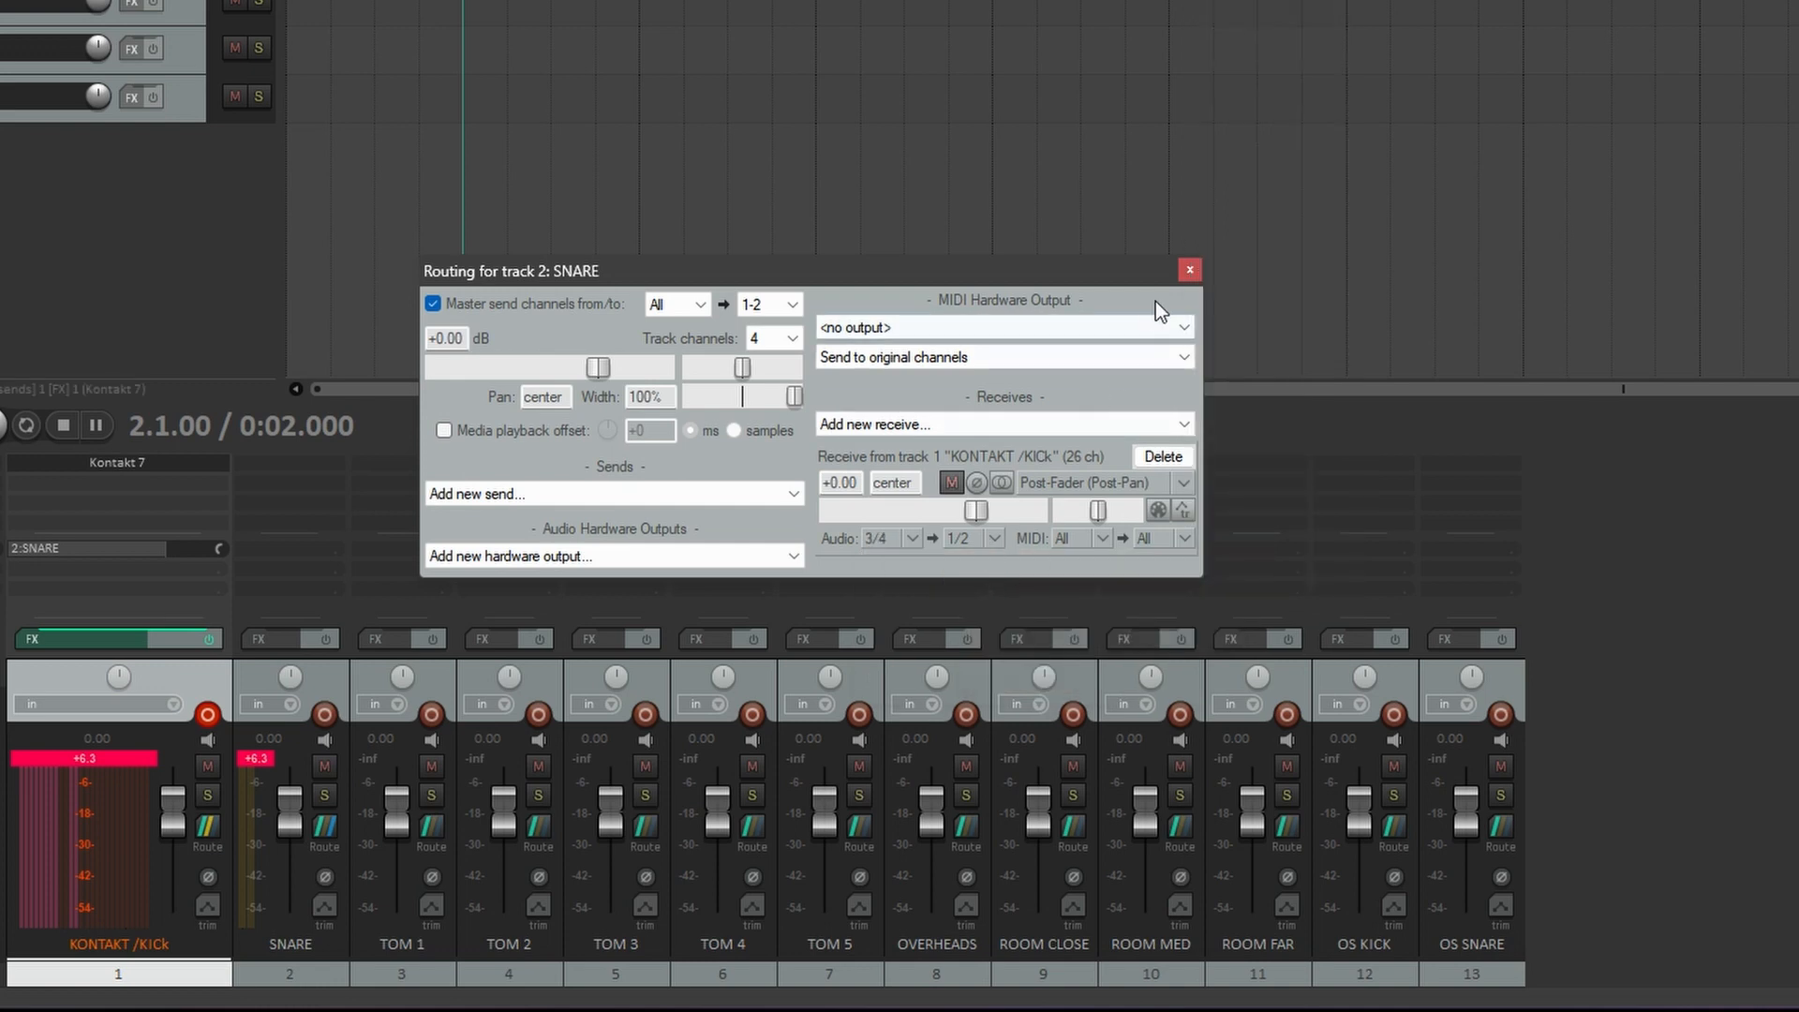
left_click(1188, 272)
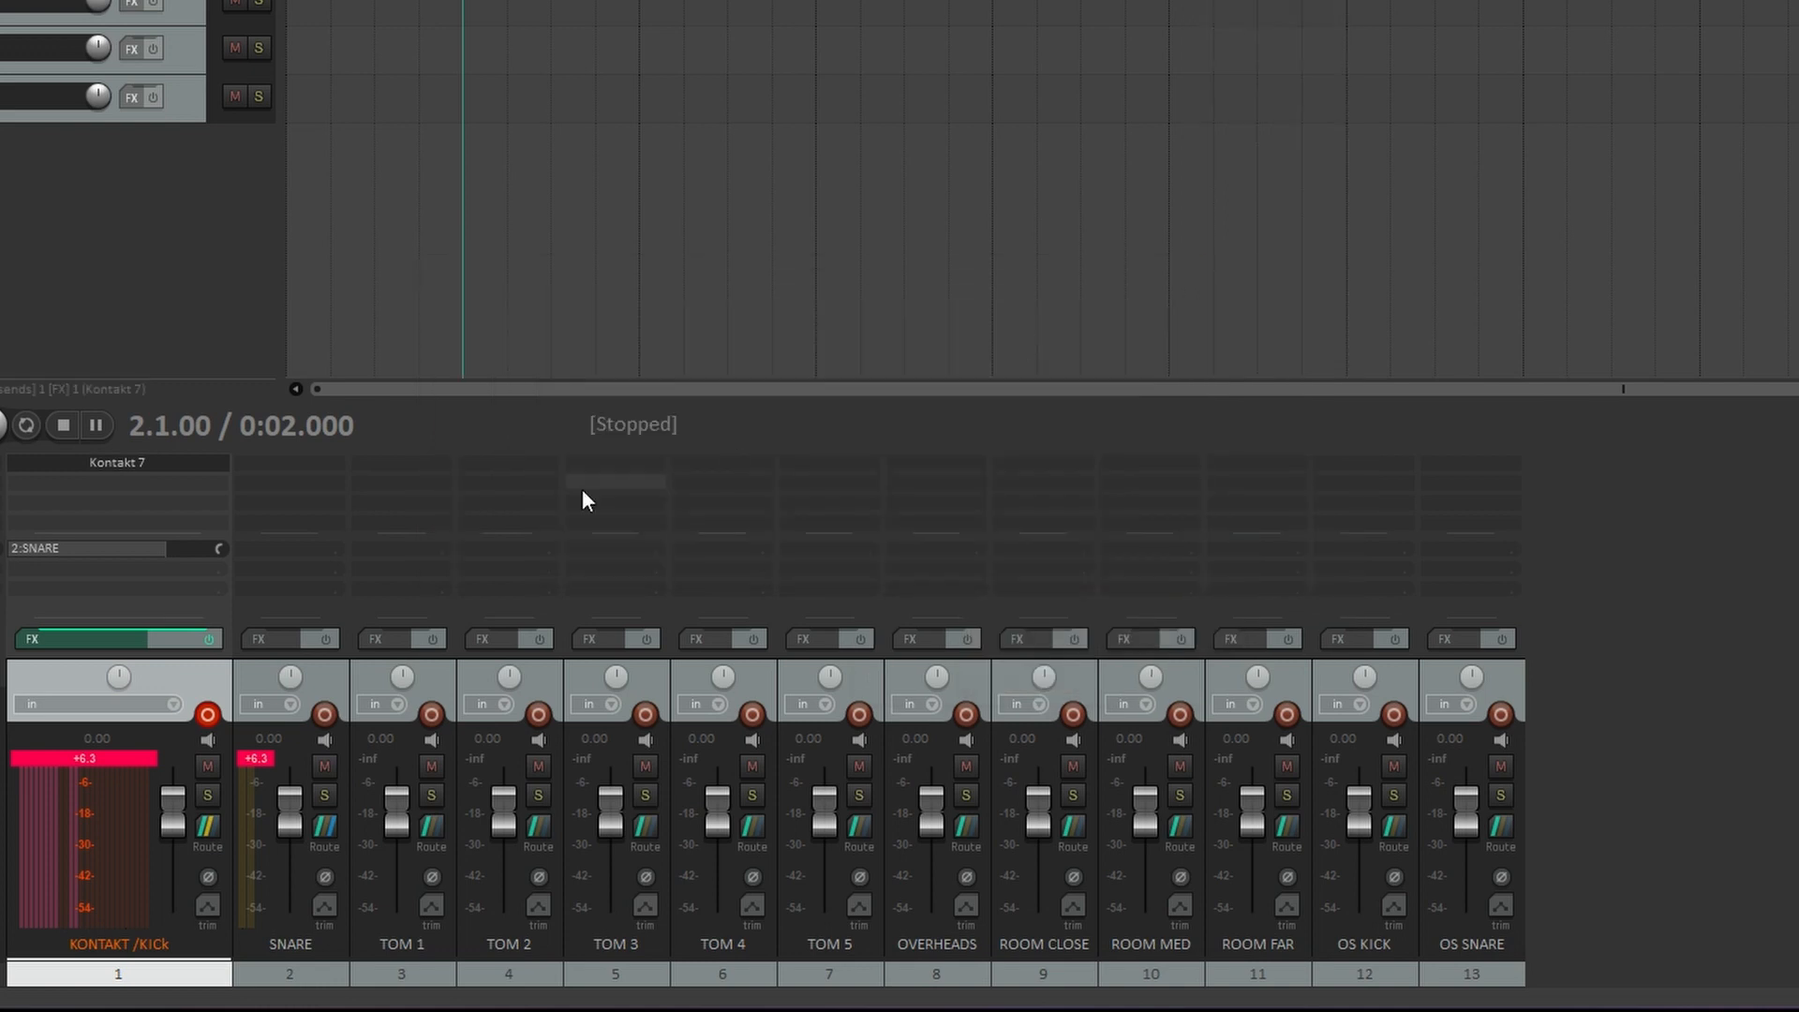
- Add a receive from the Kontakt/kick track to the TOM 1 track, with stereo source 5/6
left_click(432, 828)
left_click_drag(675, 682, 679, 319)
left_click(1010, 476)
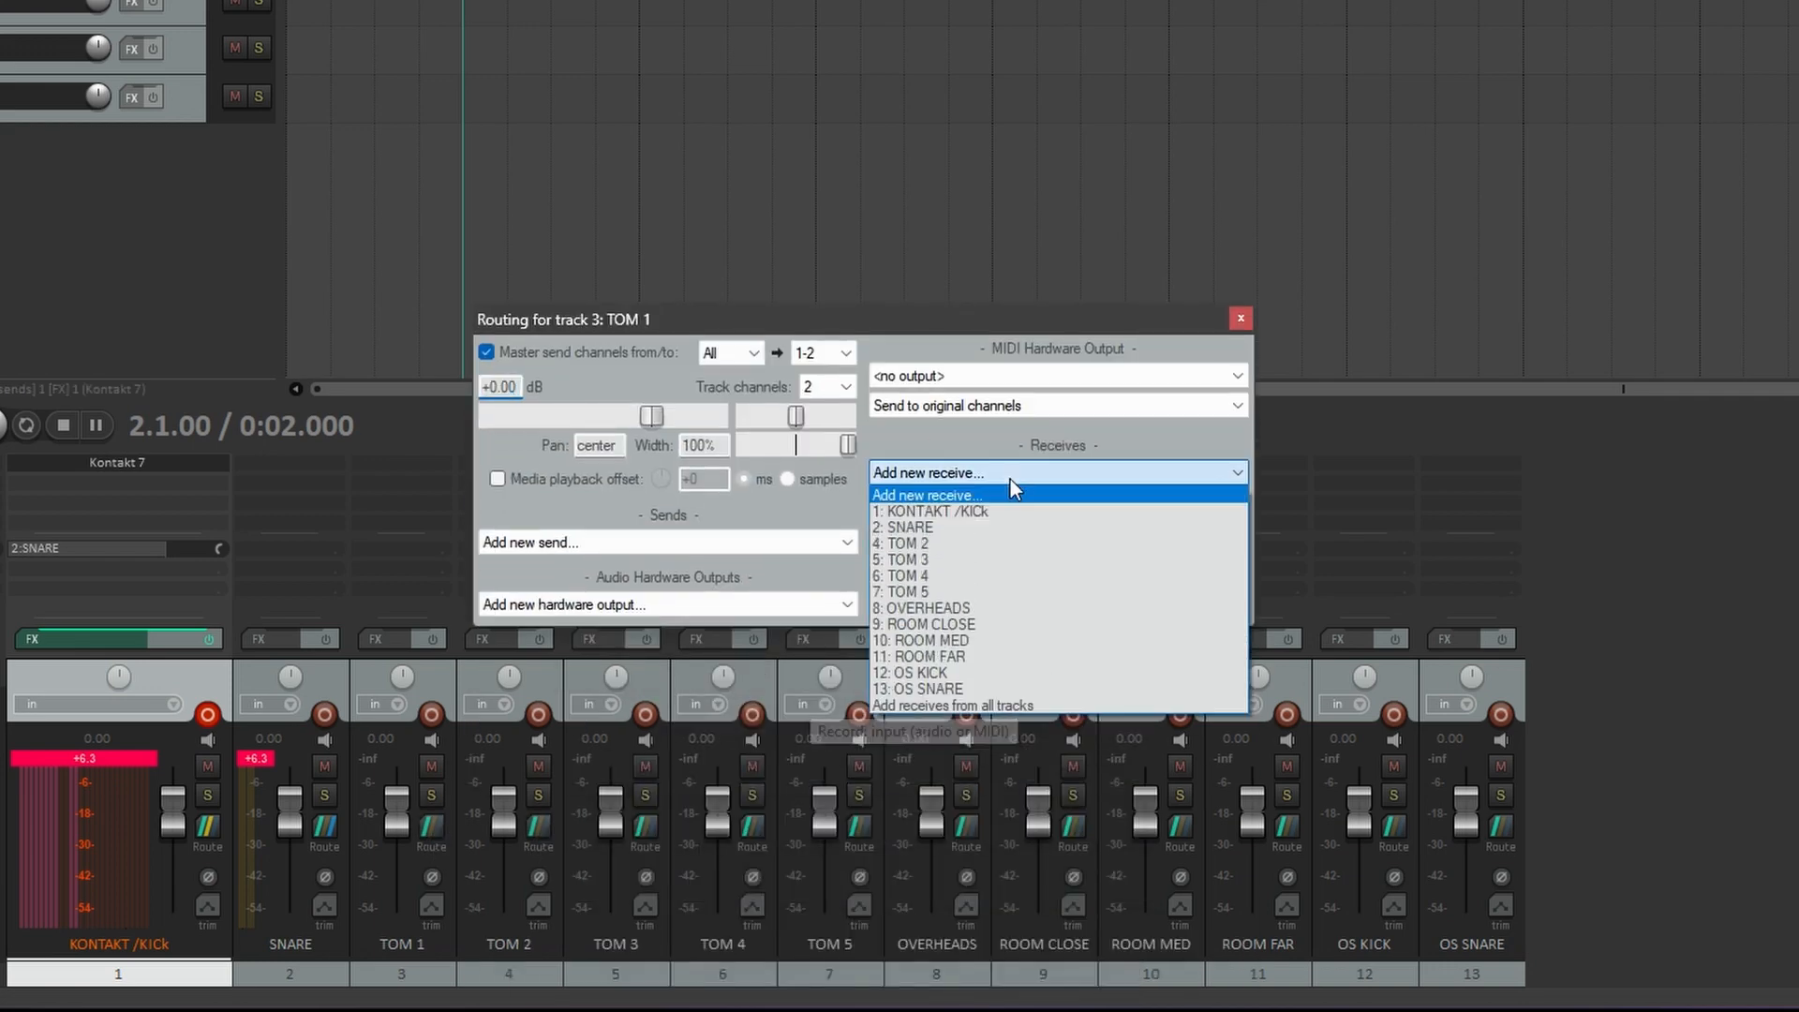
left_click(1003, 512)
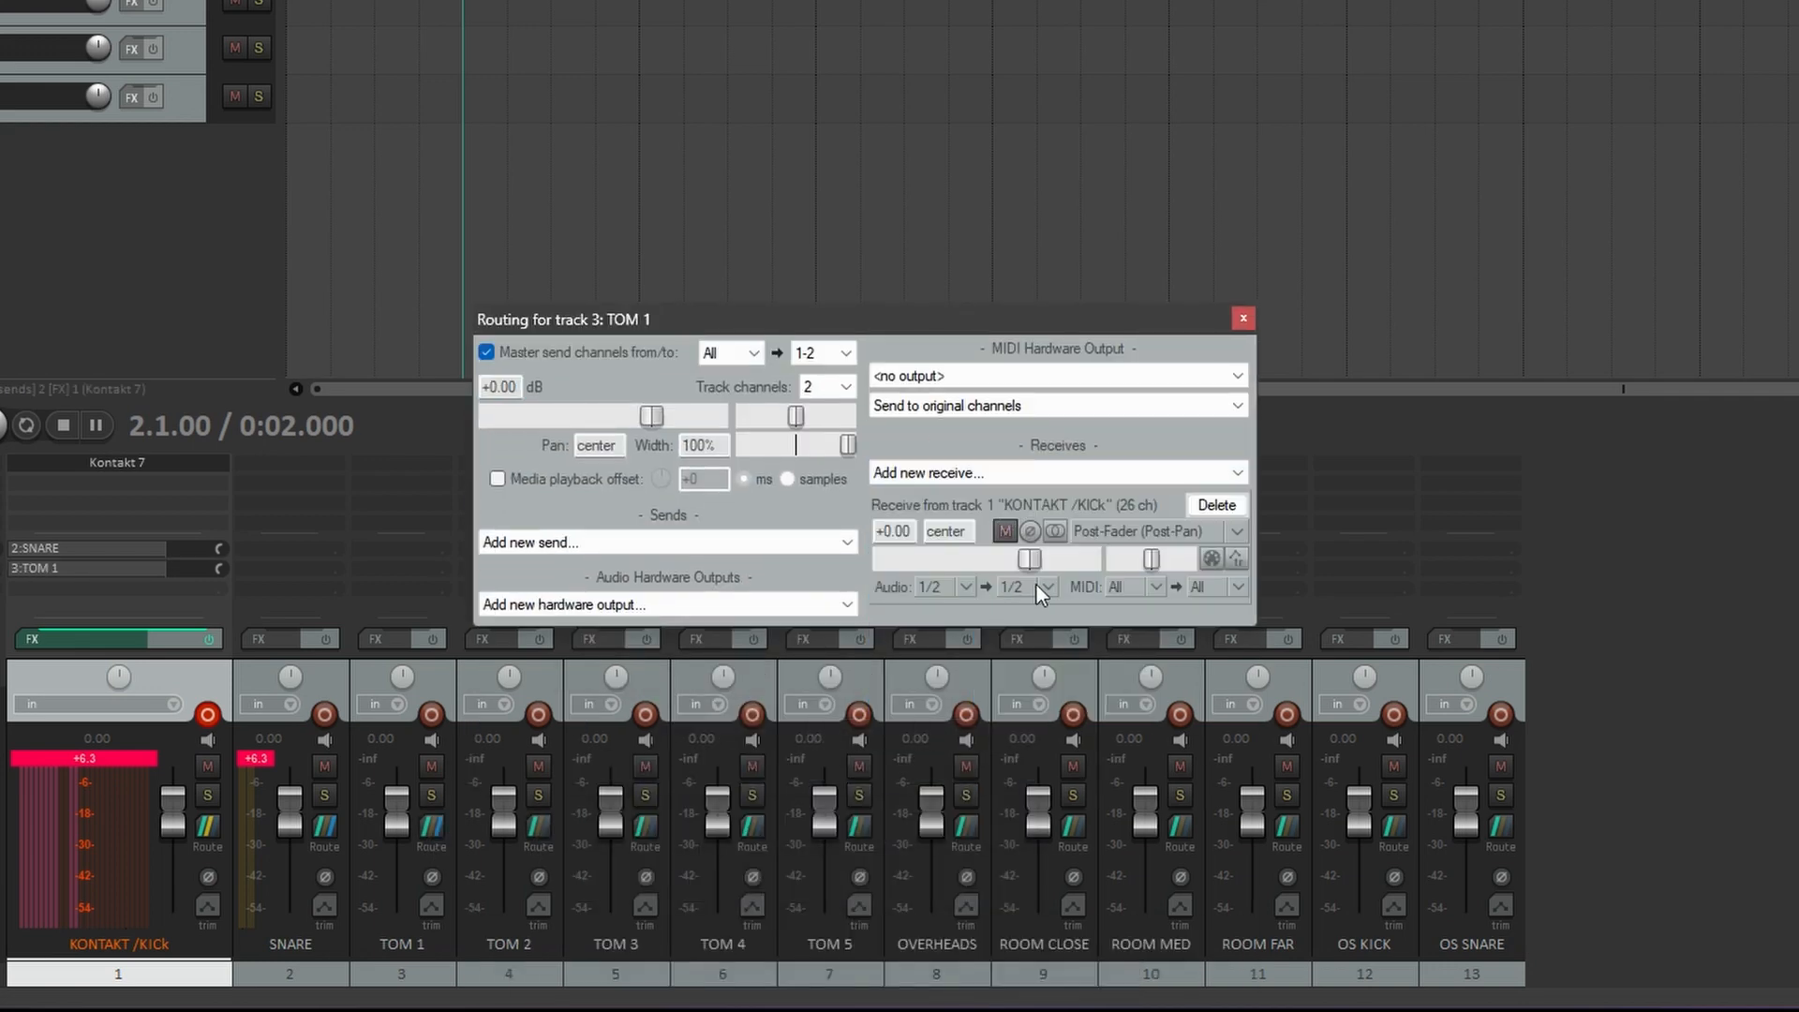
left_click(967, 587)
mouse_move(1022, 669)
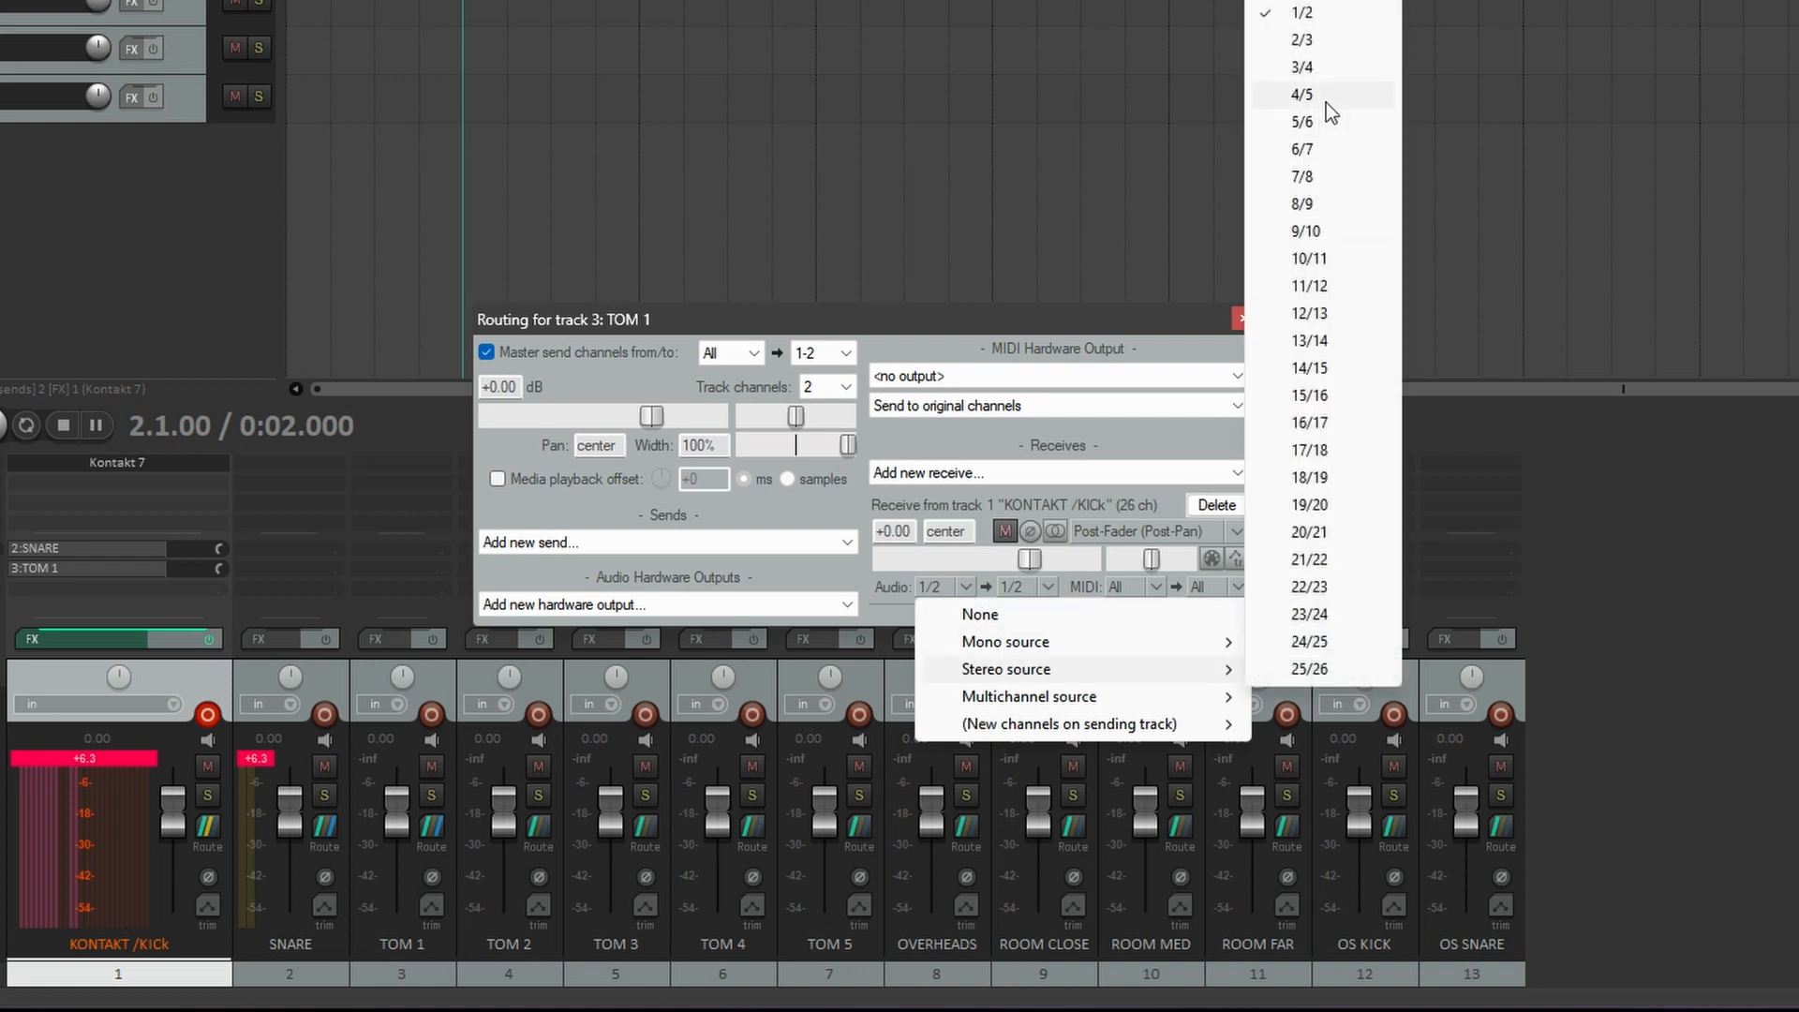
left_click(1314, 129)
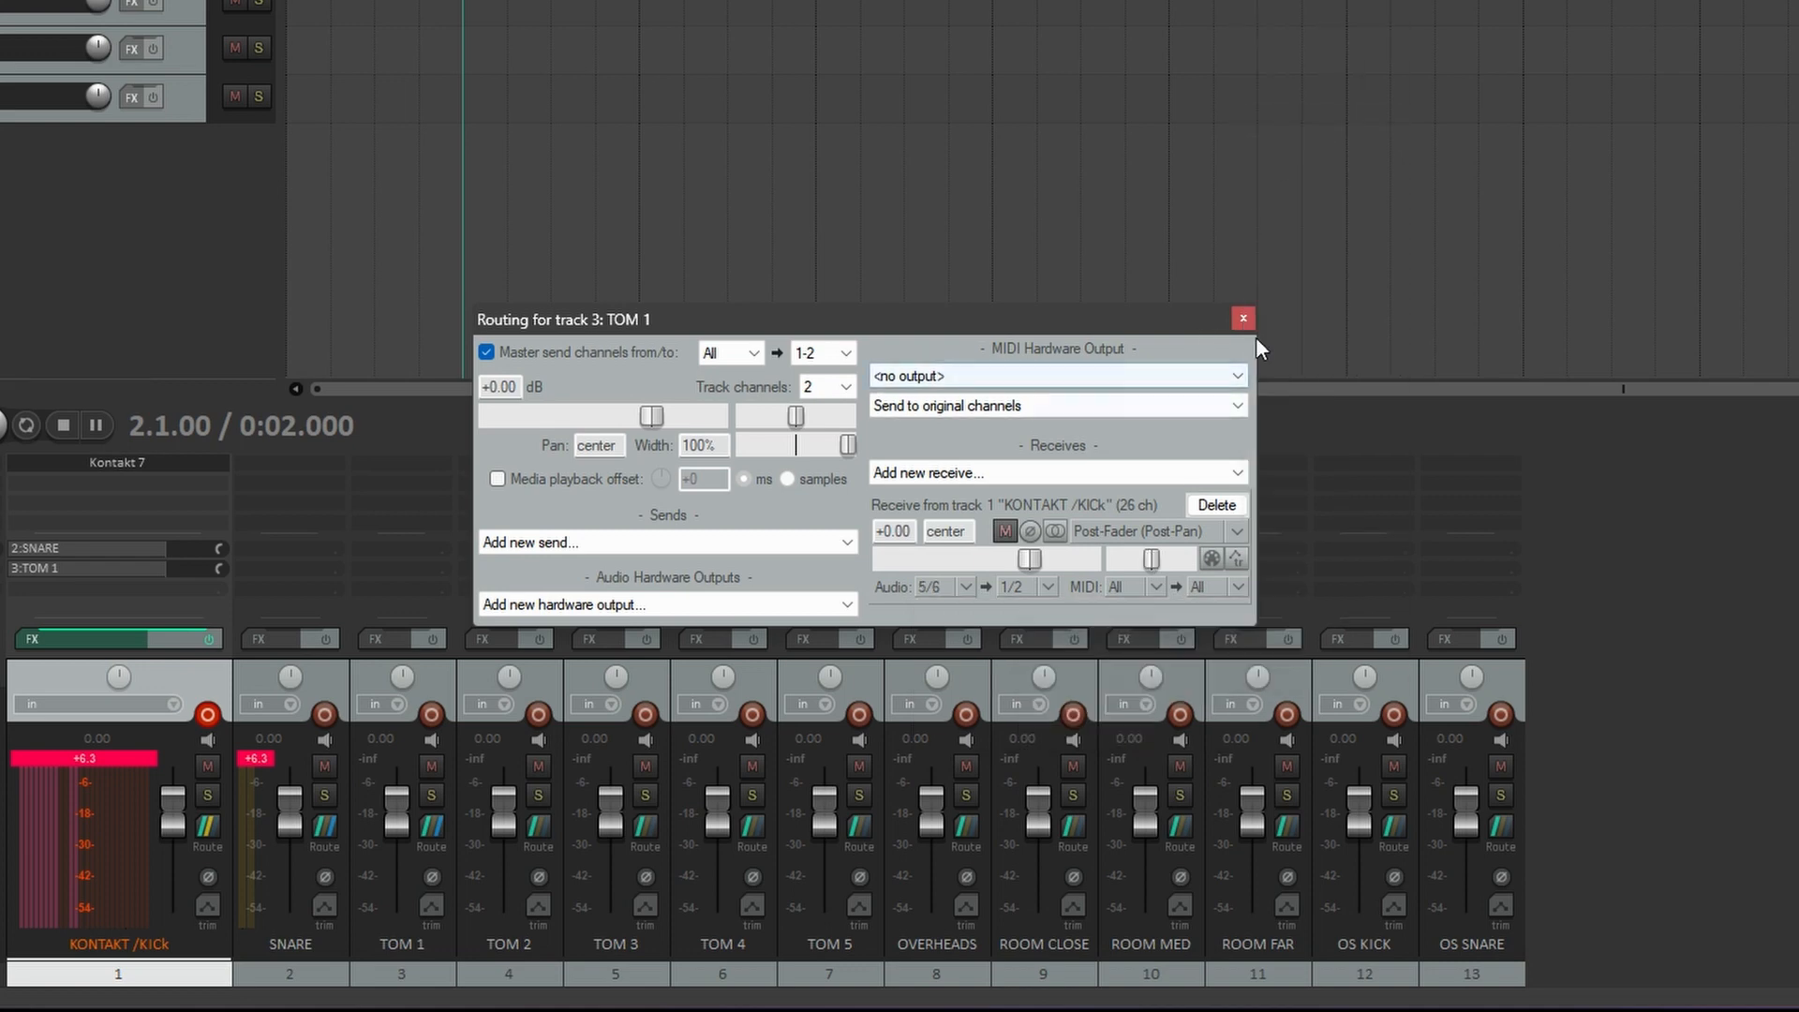
left_click(1242, 318)
- Add a receive from the Kontakt/kick track to the TOM 2 track, with stereo source 7/8
left_click(538, 827)
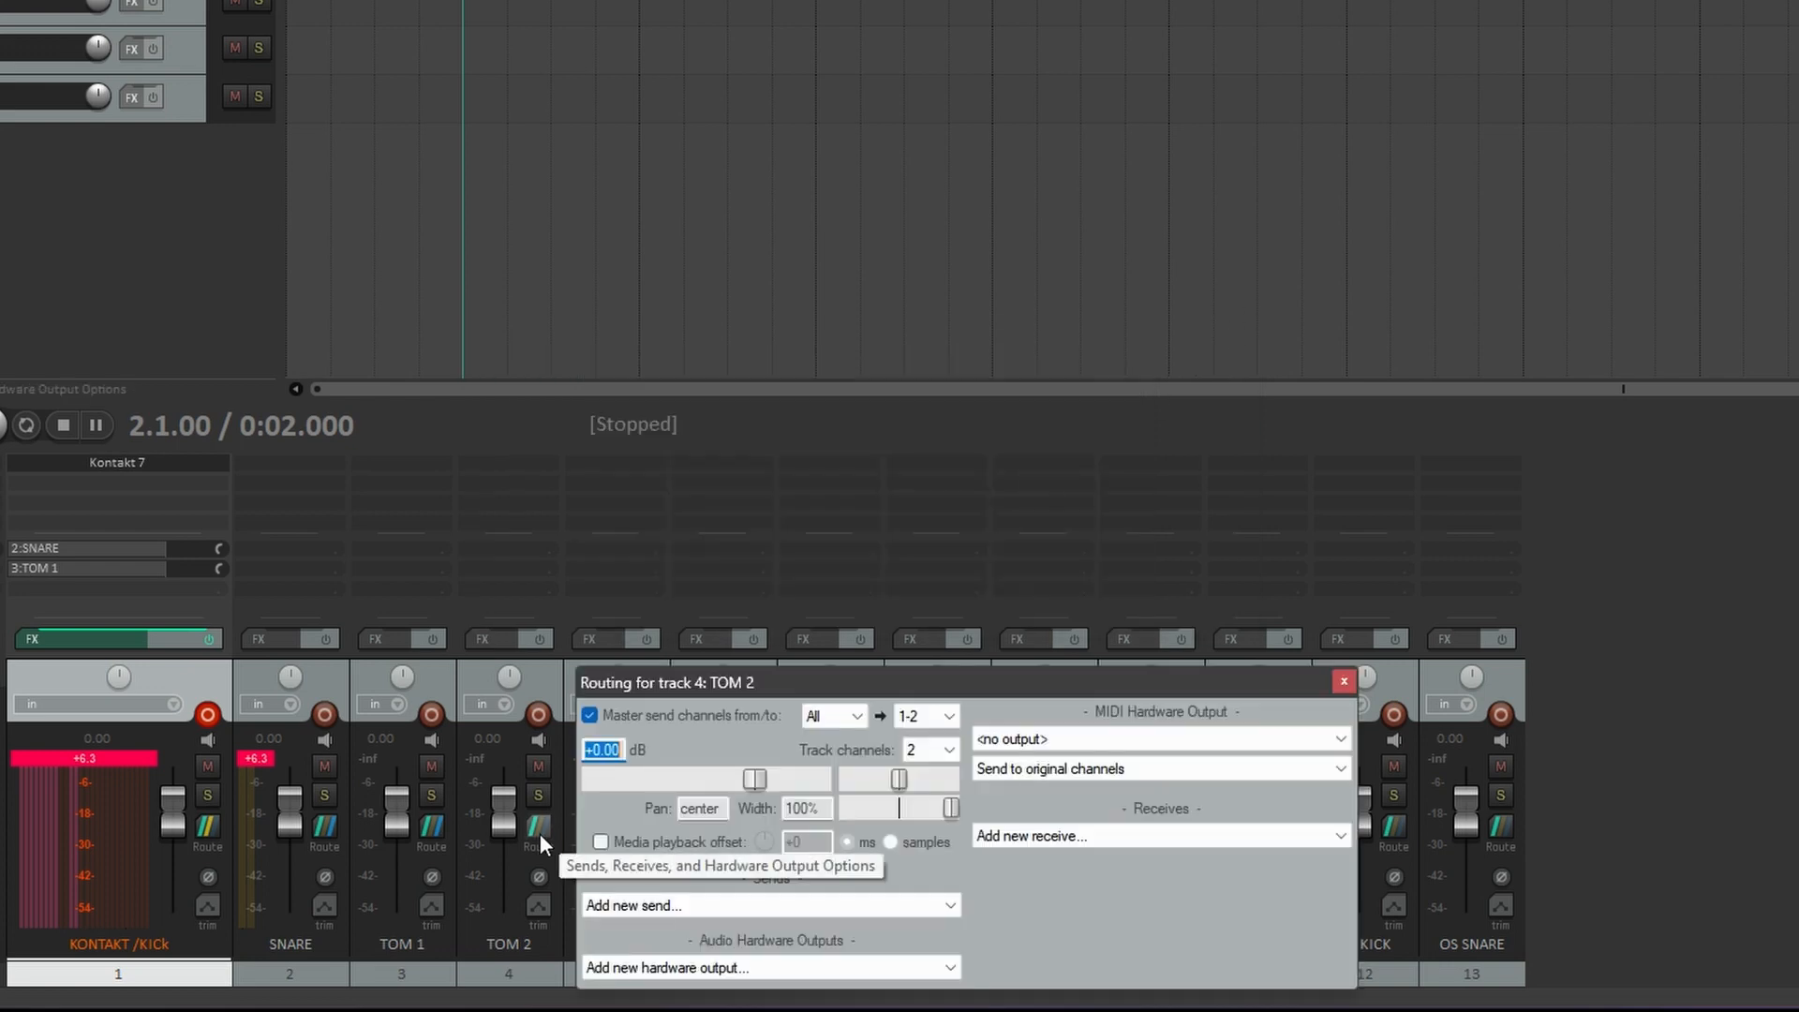
left_click_drag(1054, 688, 1054, 354)
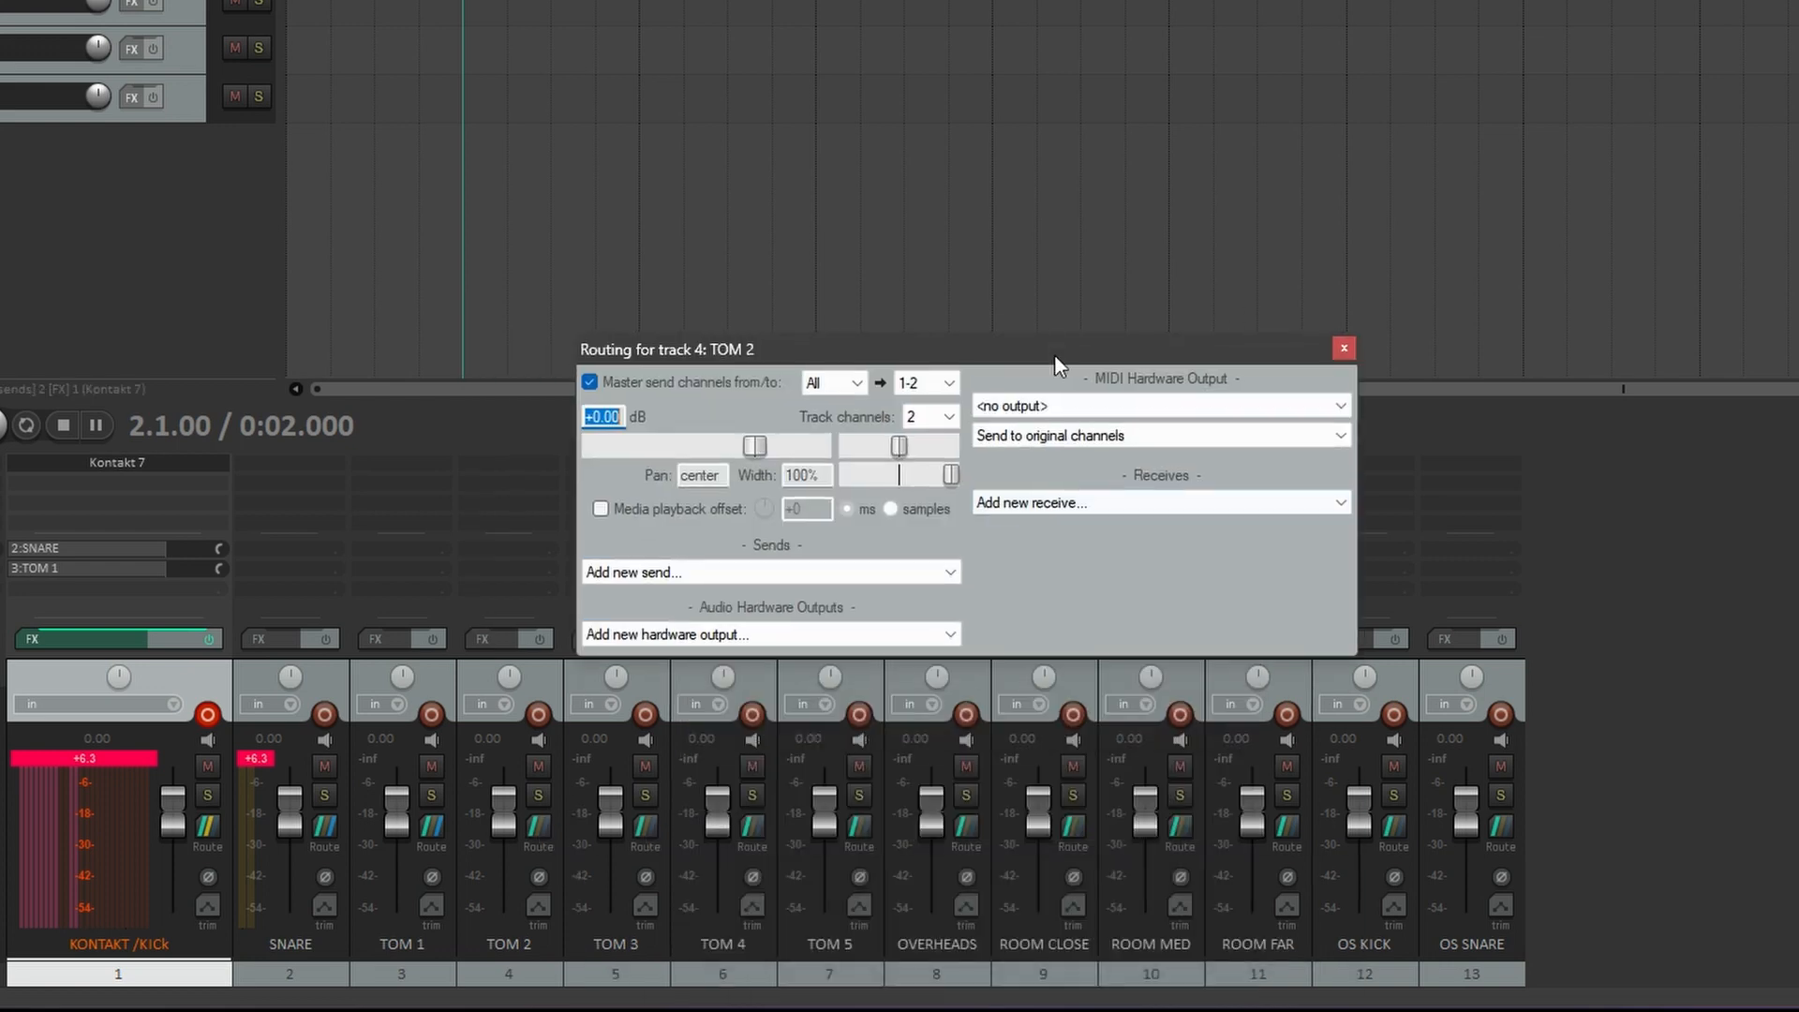
left_click(1085, 504)
left_click(1083, 538)
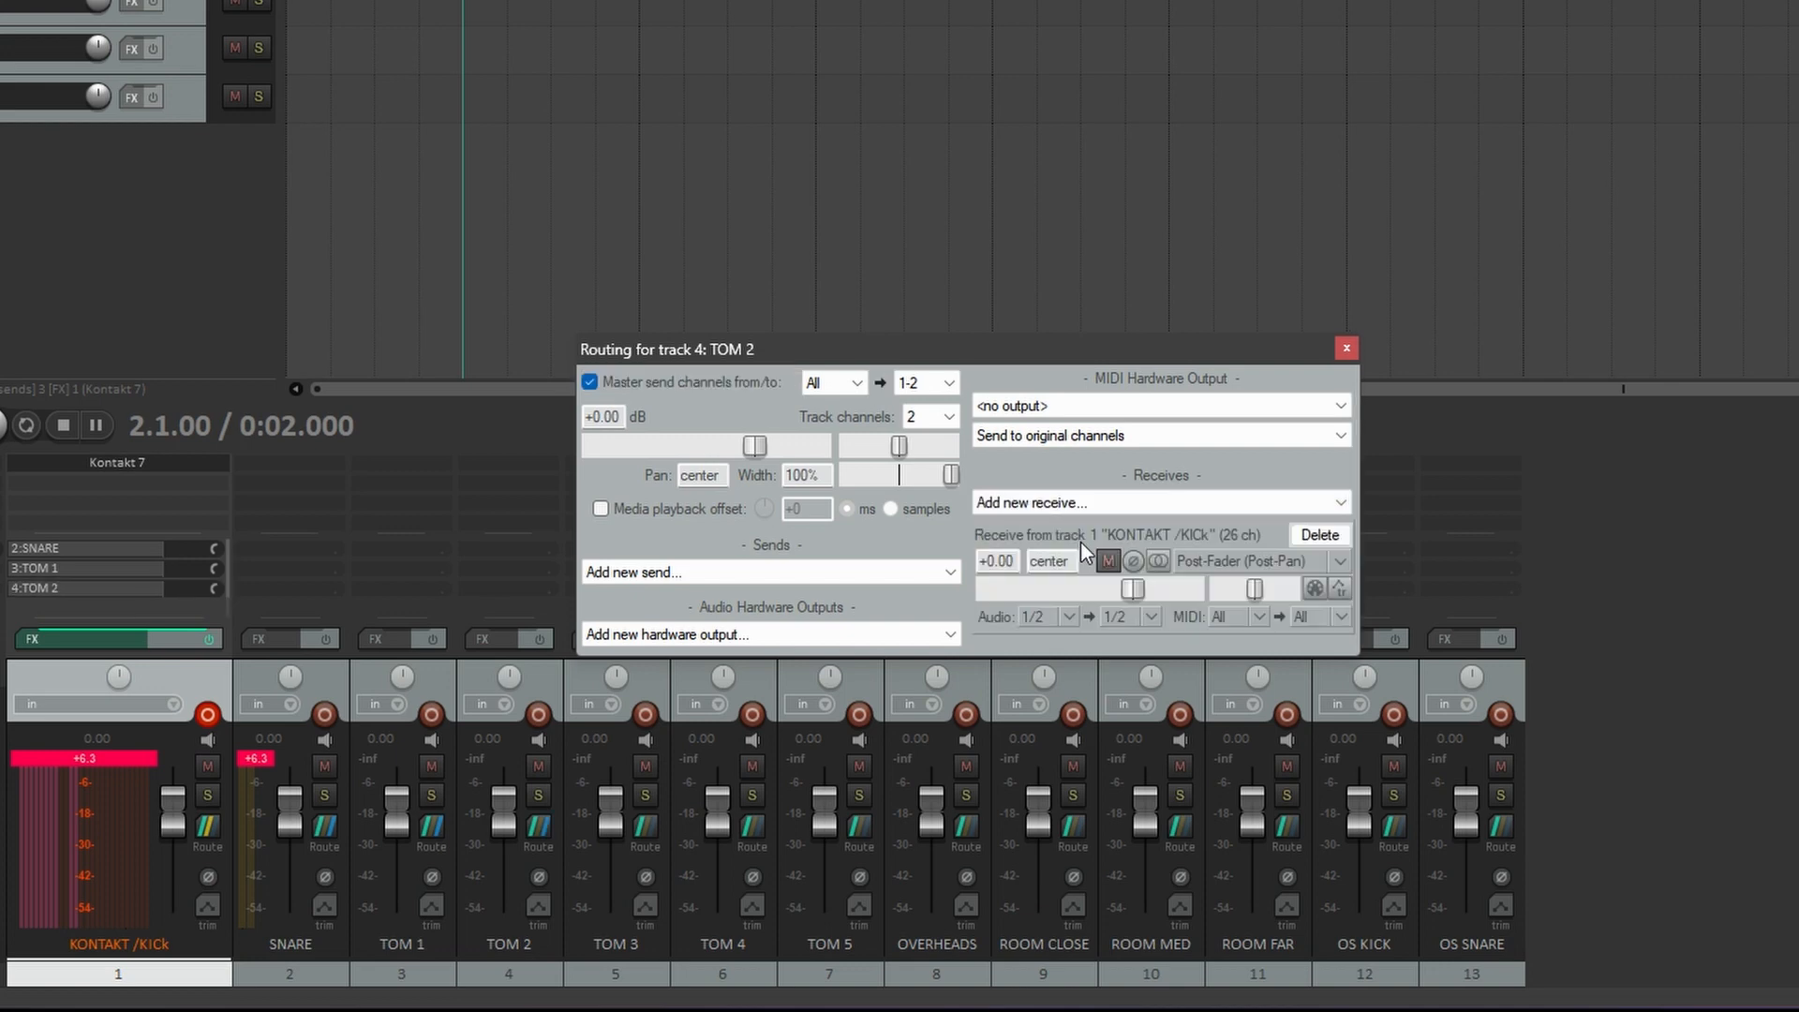
left_click(1066, 617)
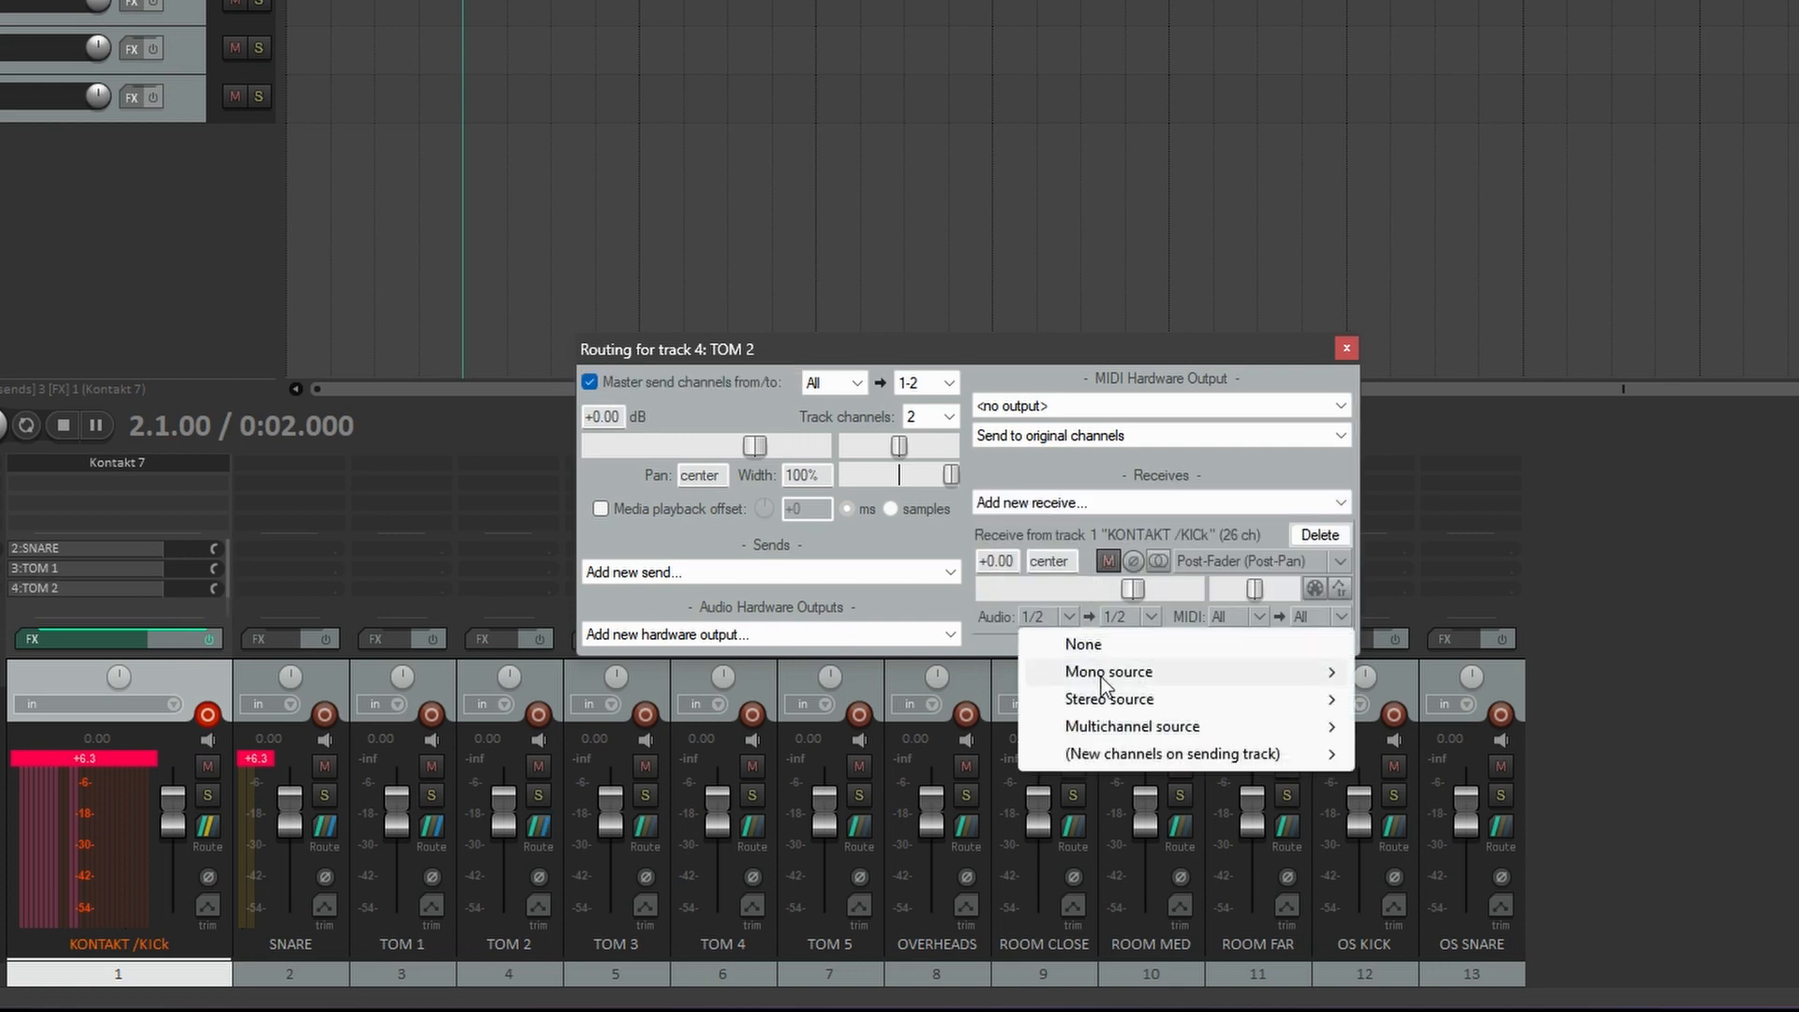
mouse_move(1112, 698)
left_click(1447, 212)
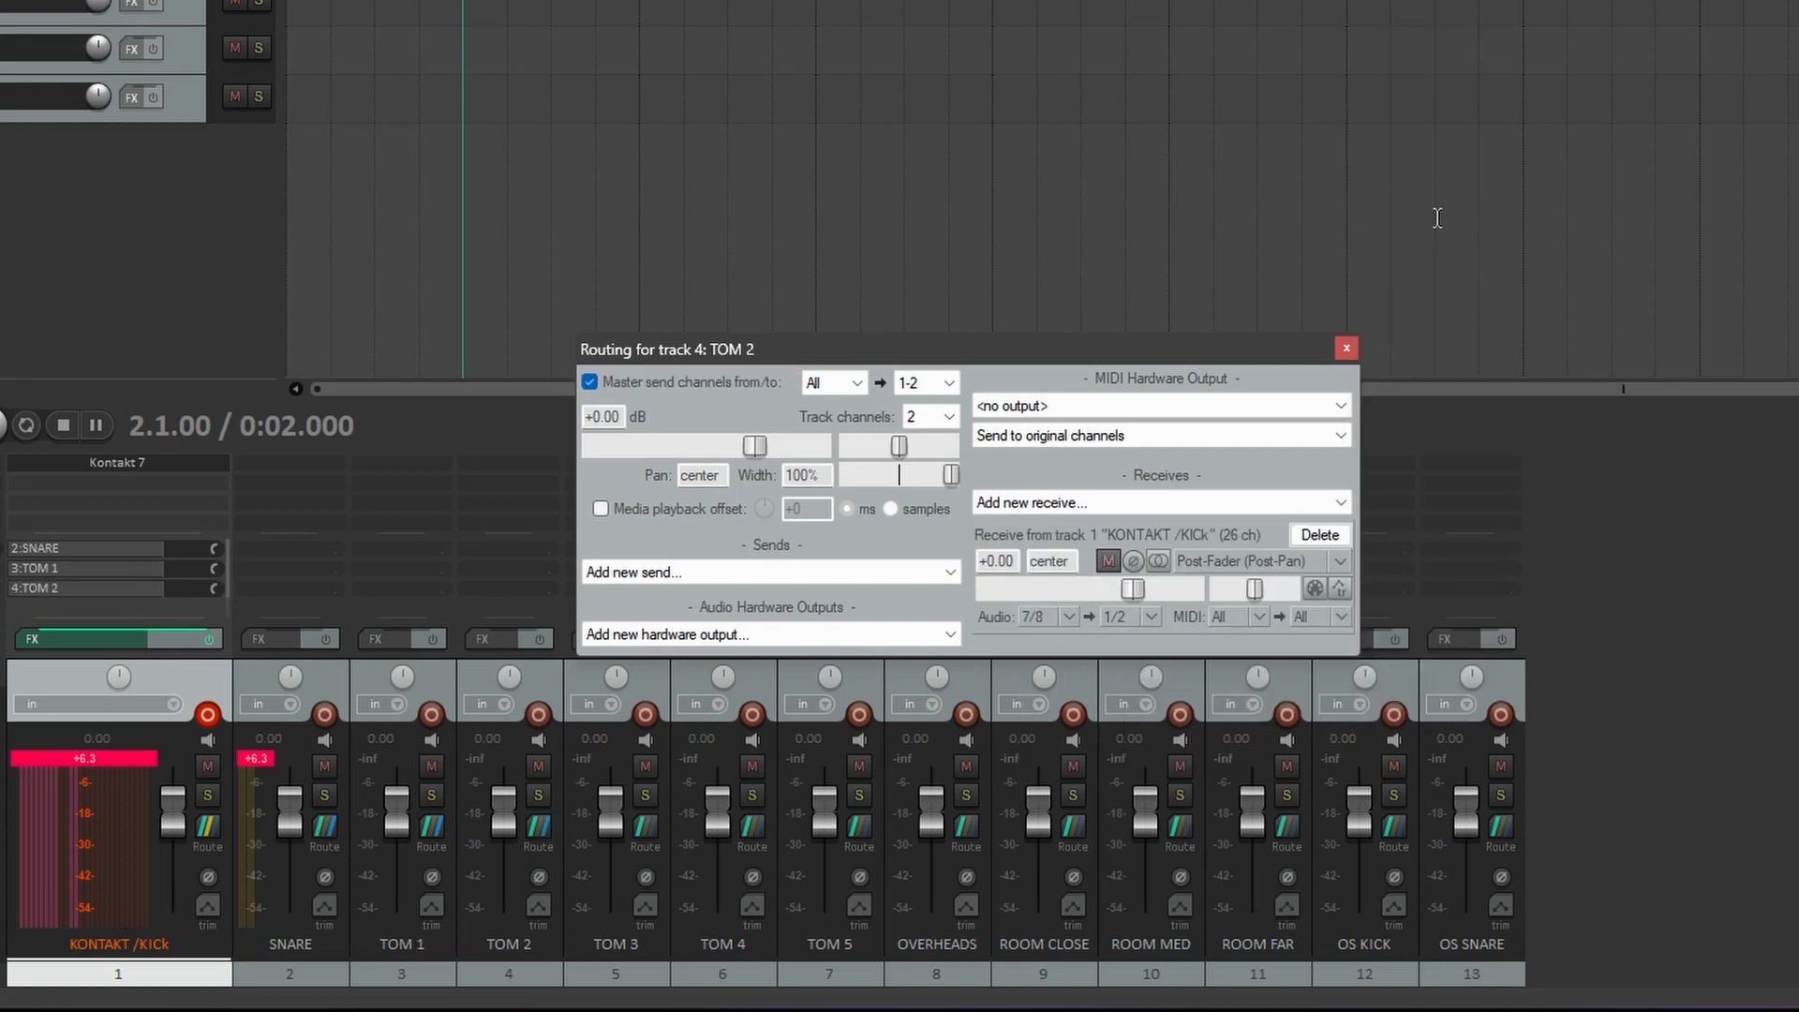
left_click(1346, 349)
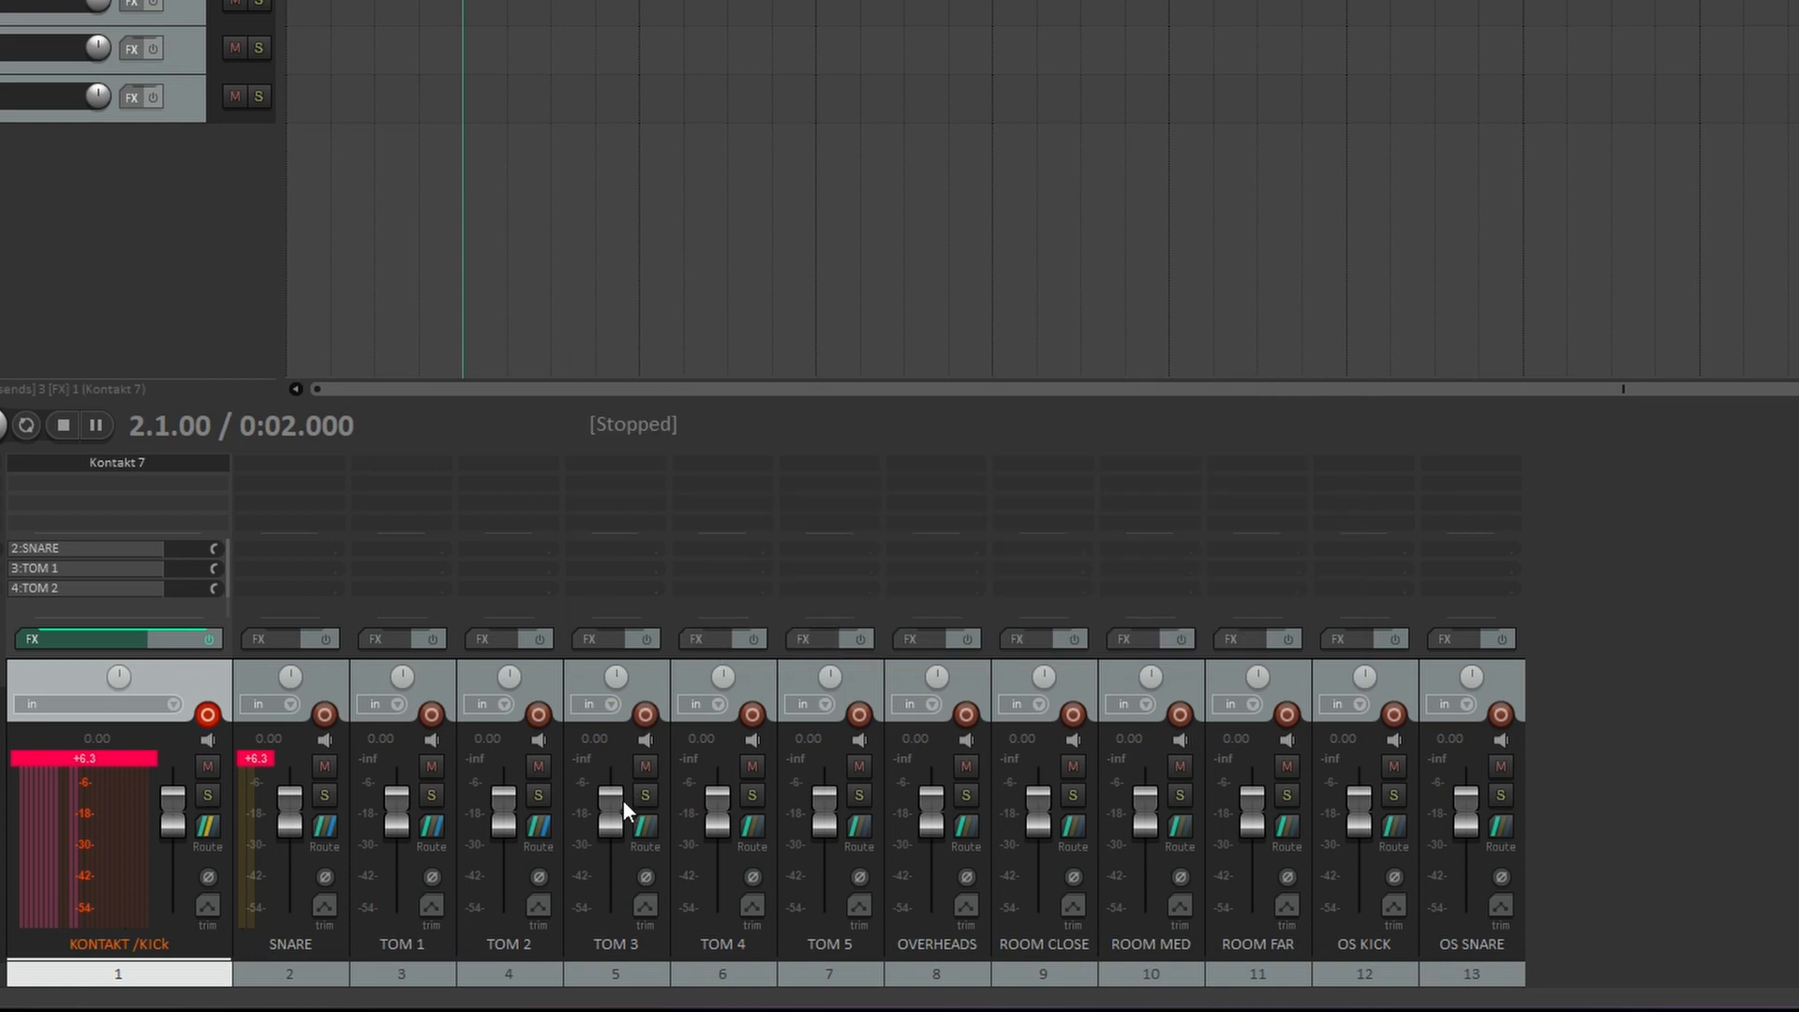
- Add a receive from the Kontakt/kick track to the TOM 3 track, with stereo source 9/10
left_click(646, 825)
left_click(1137, 475)
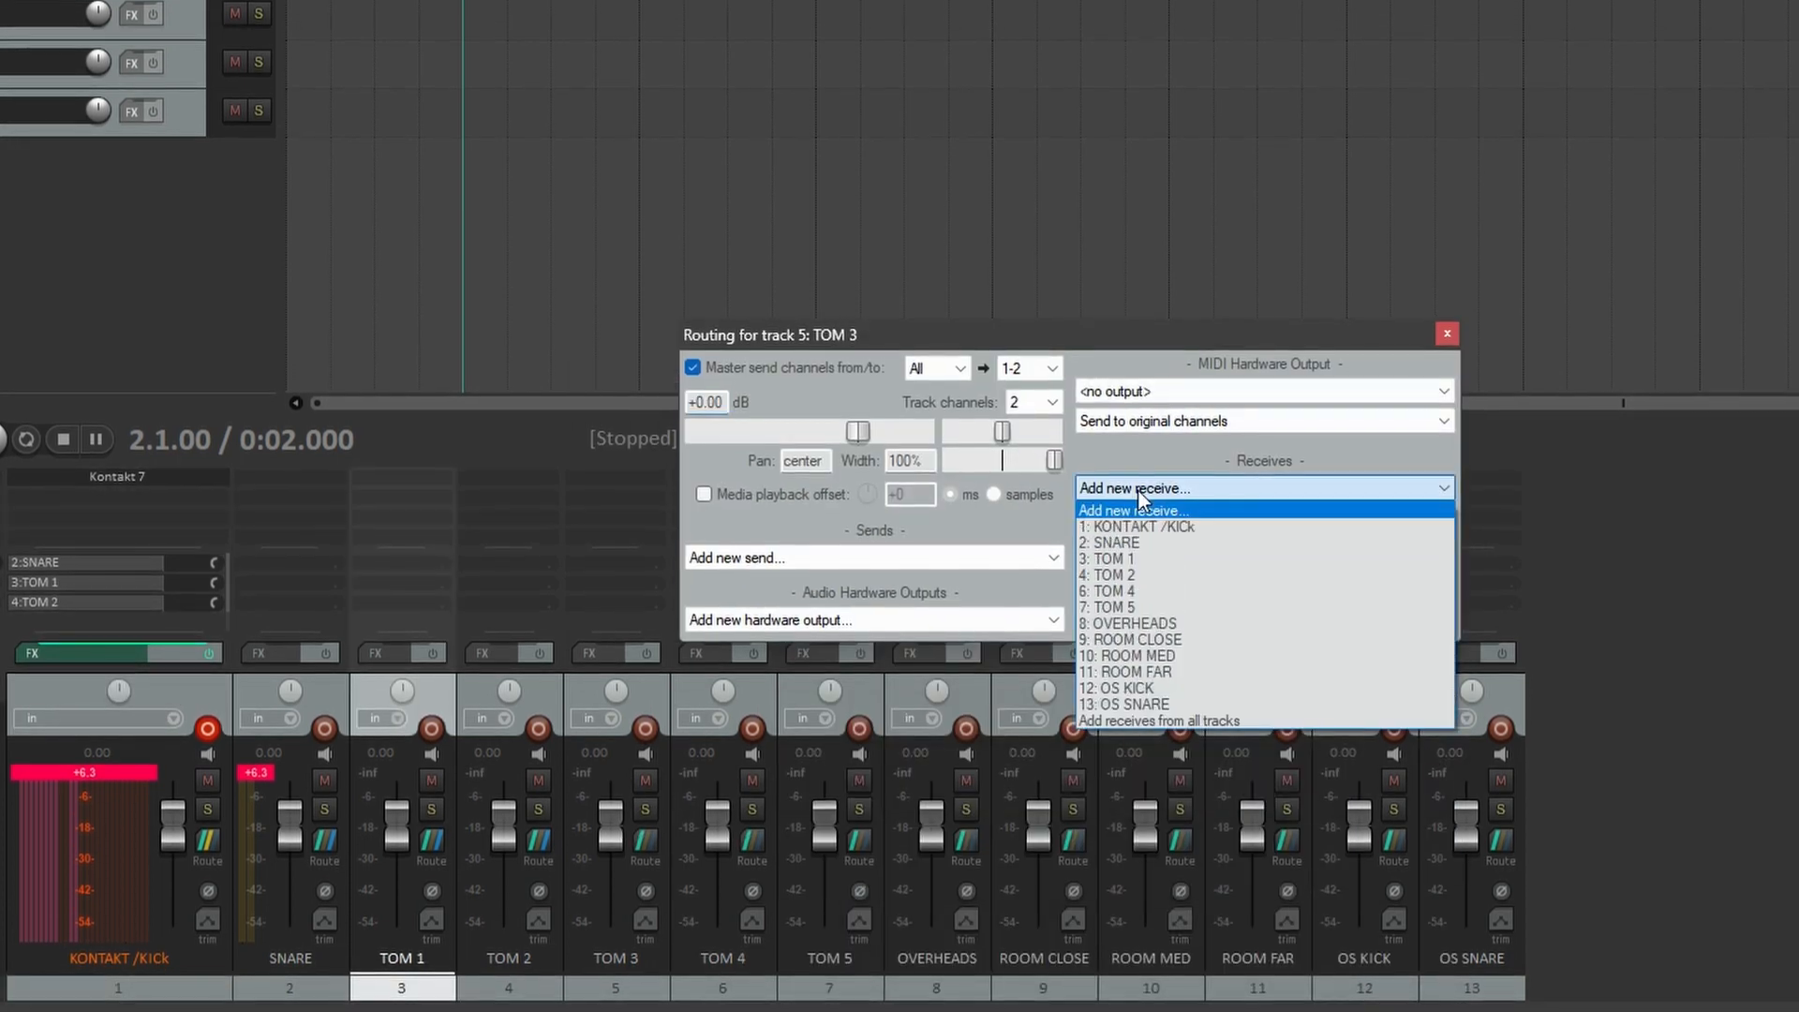
left_click(1150, 529)
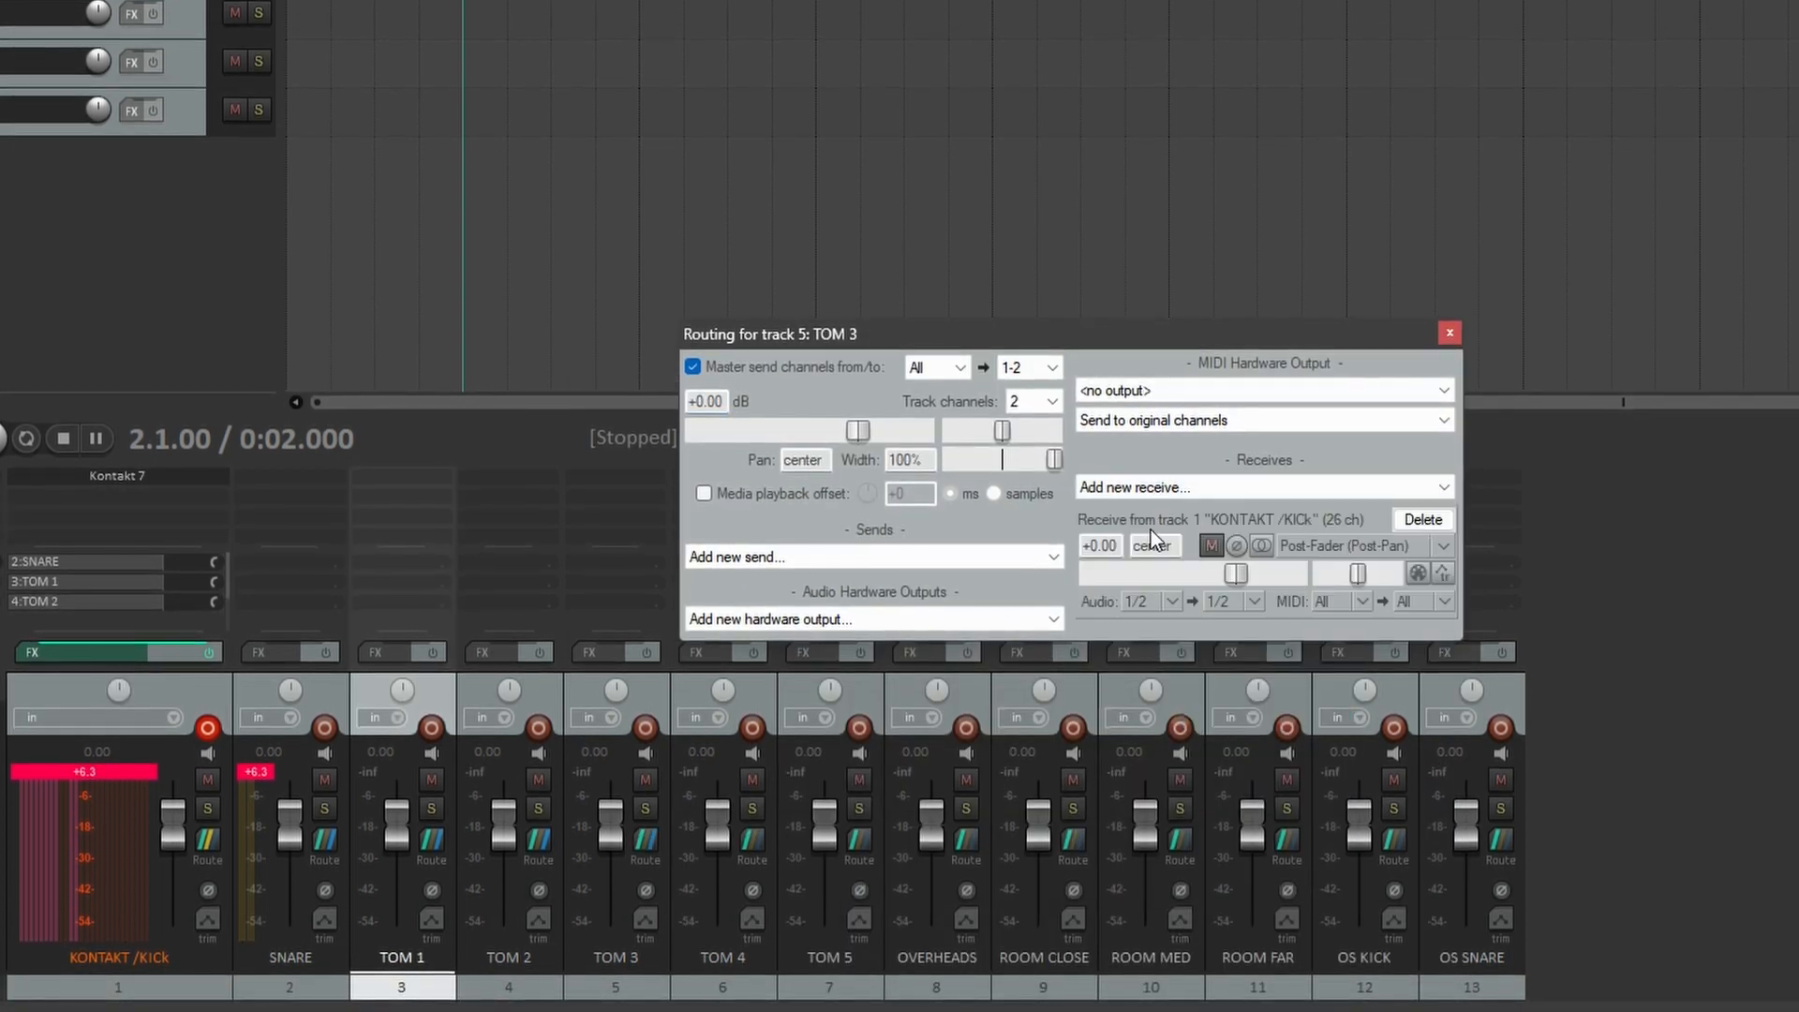
left_click(1177, 605)
mouse_move(1213, 690)
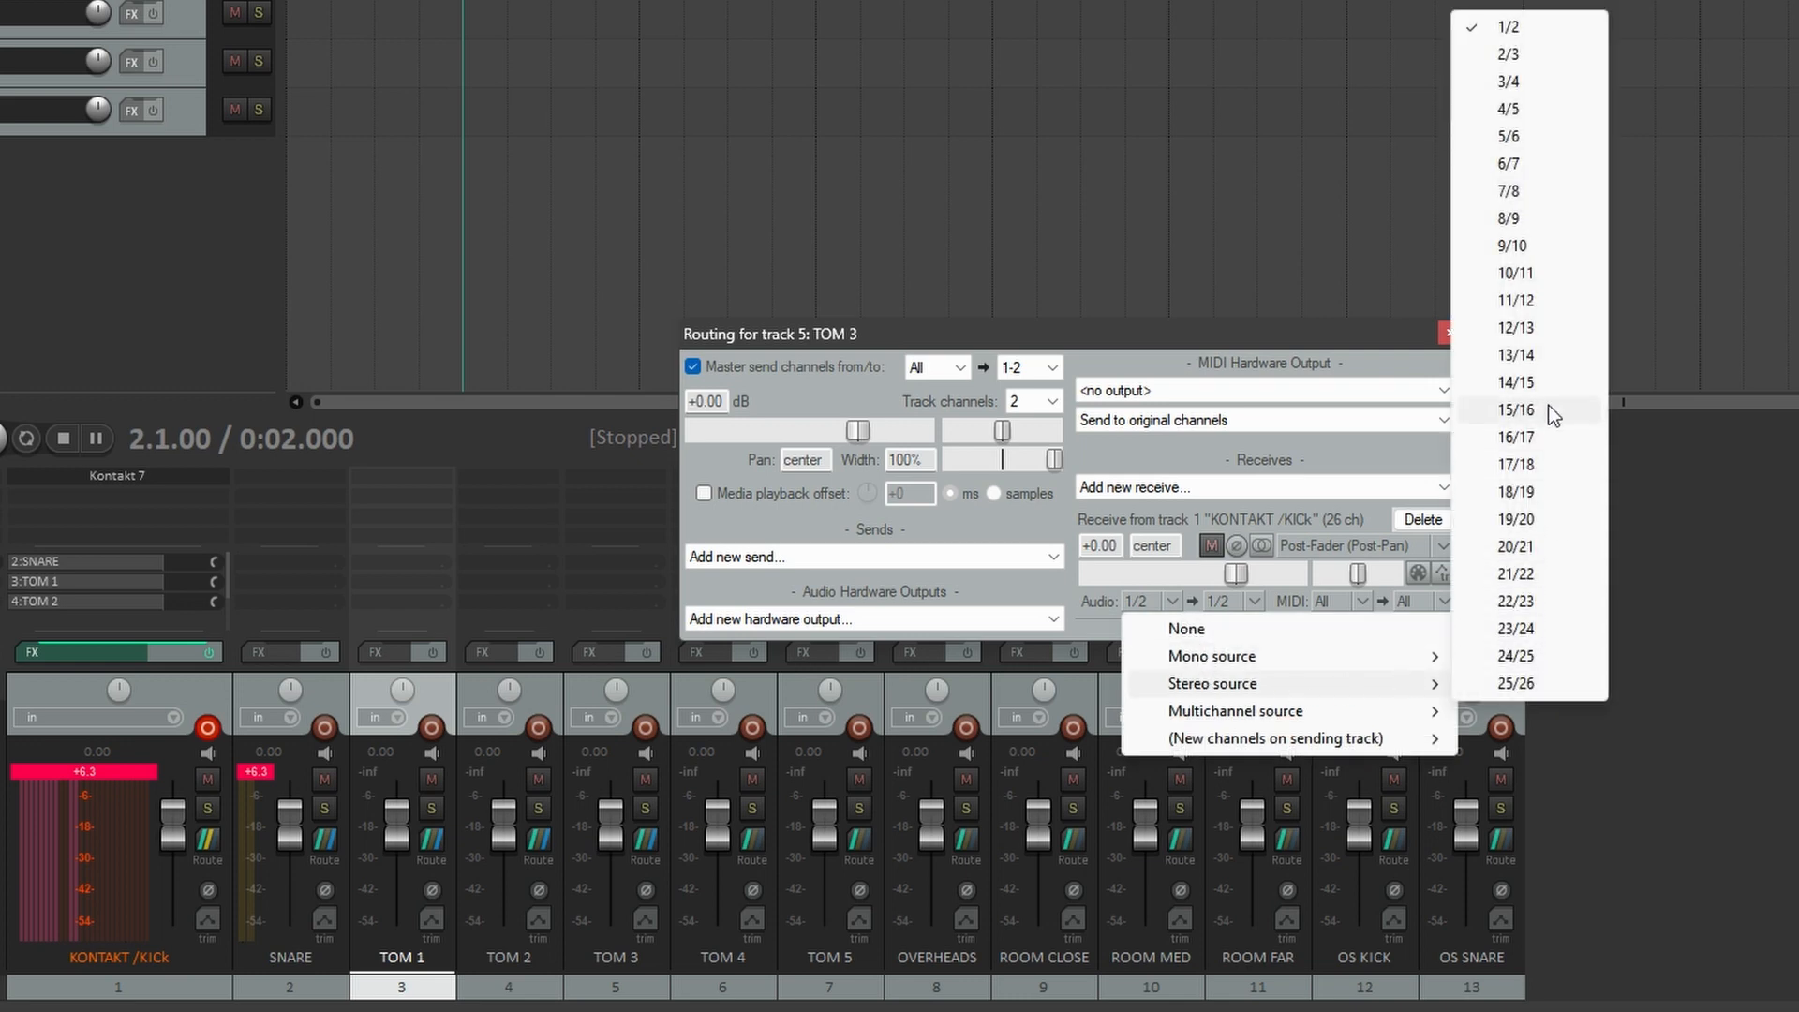
left_click(1511, 246)
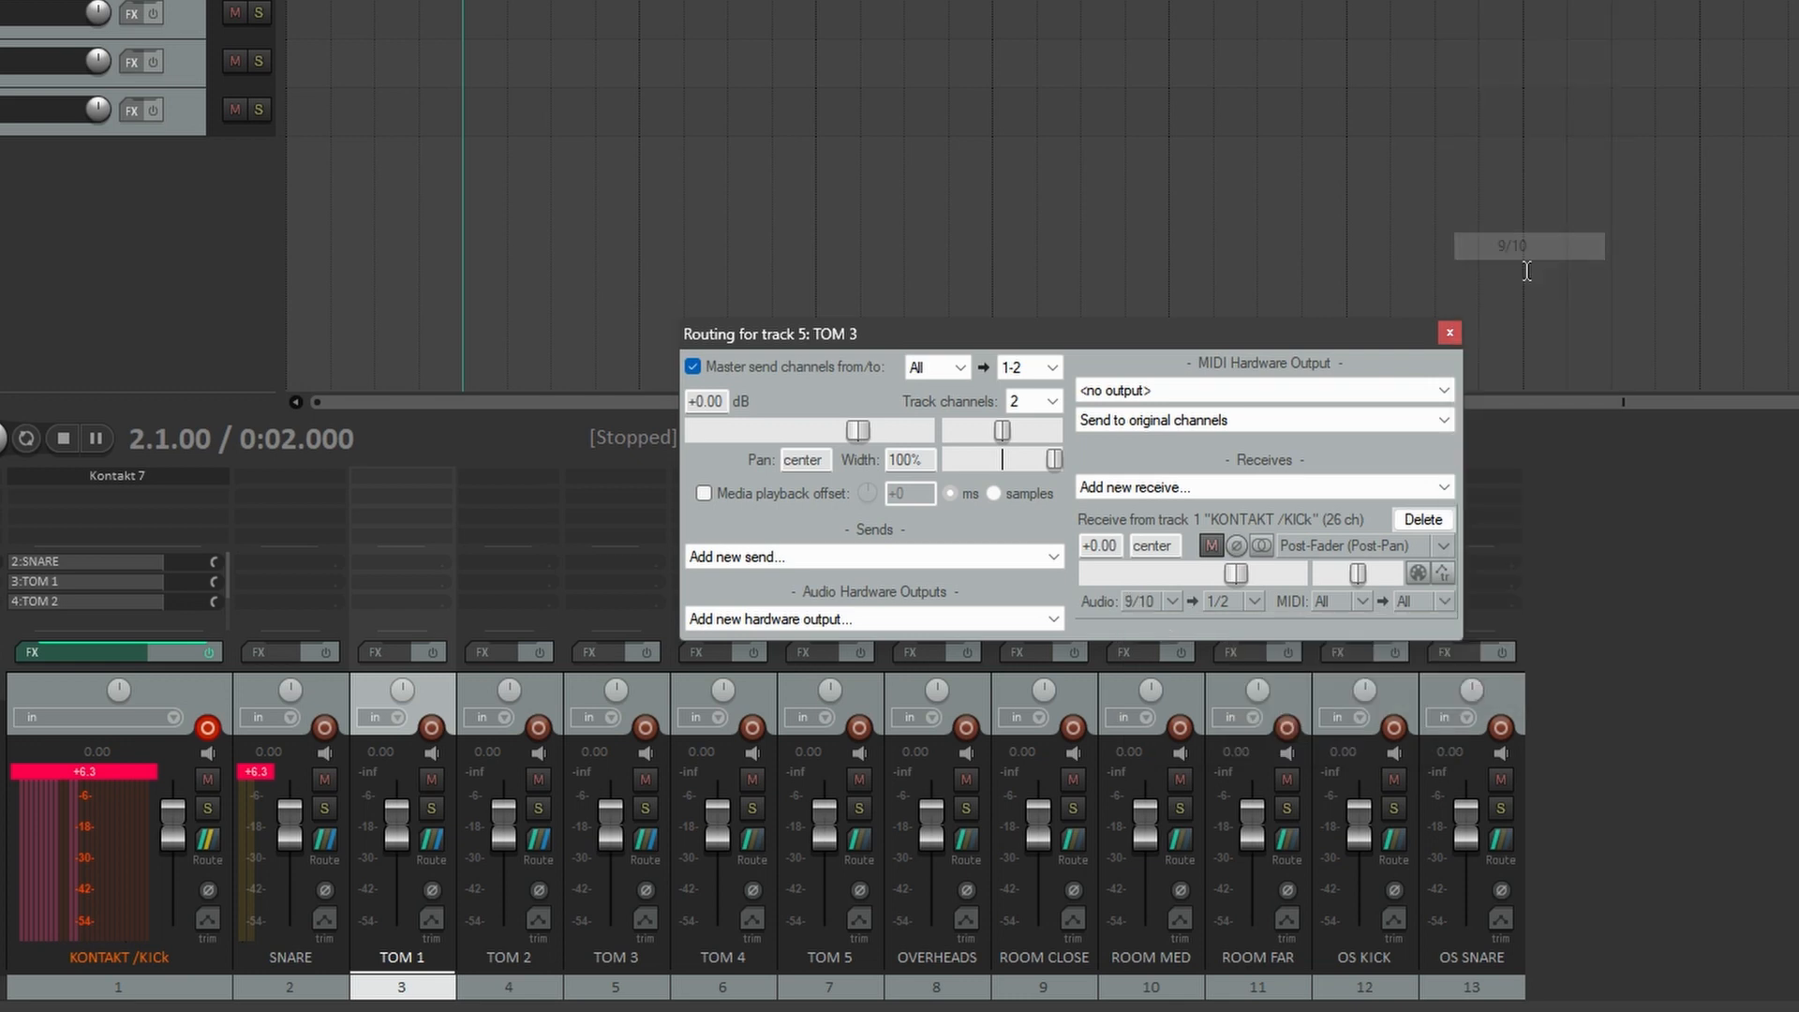
left_click(1449, 334)
- Add a receive from the Kontakt/kick track to the TOM 4 track, with stereo source 11/12
left_click(749, 830)
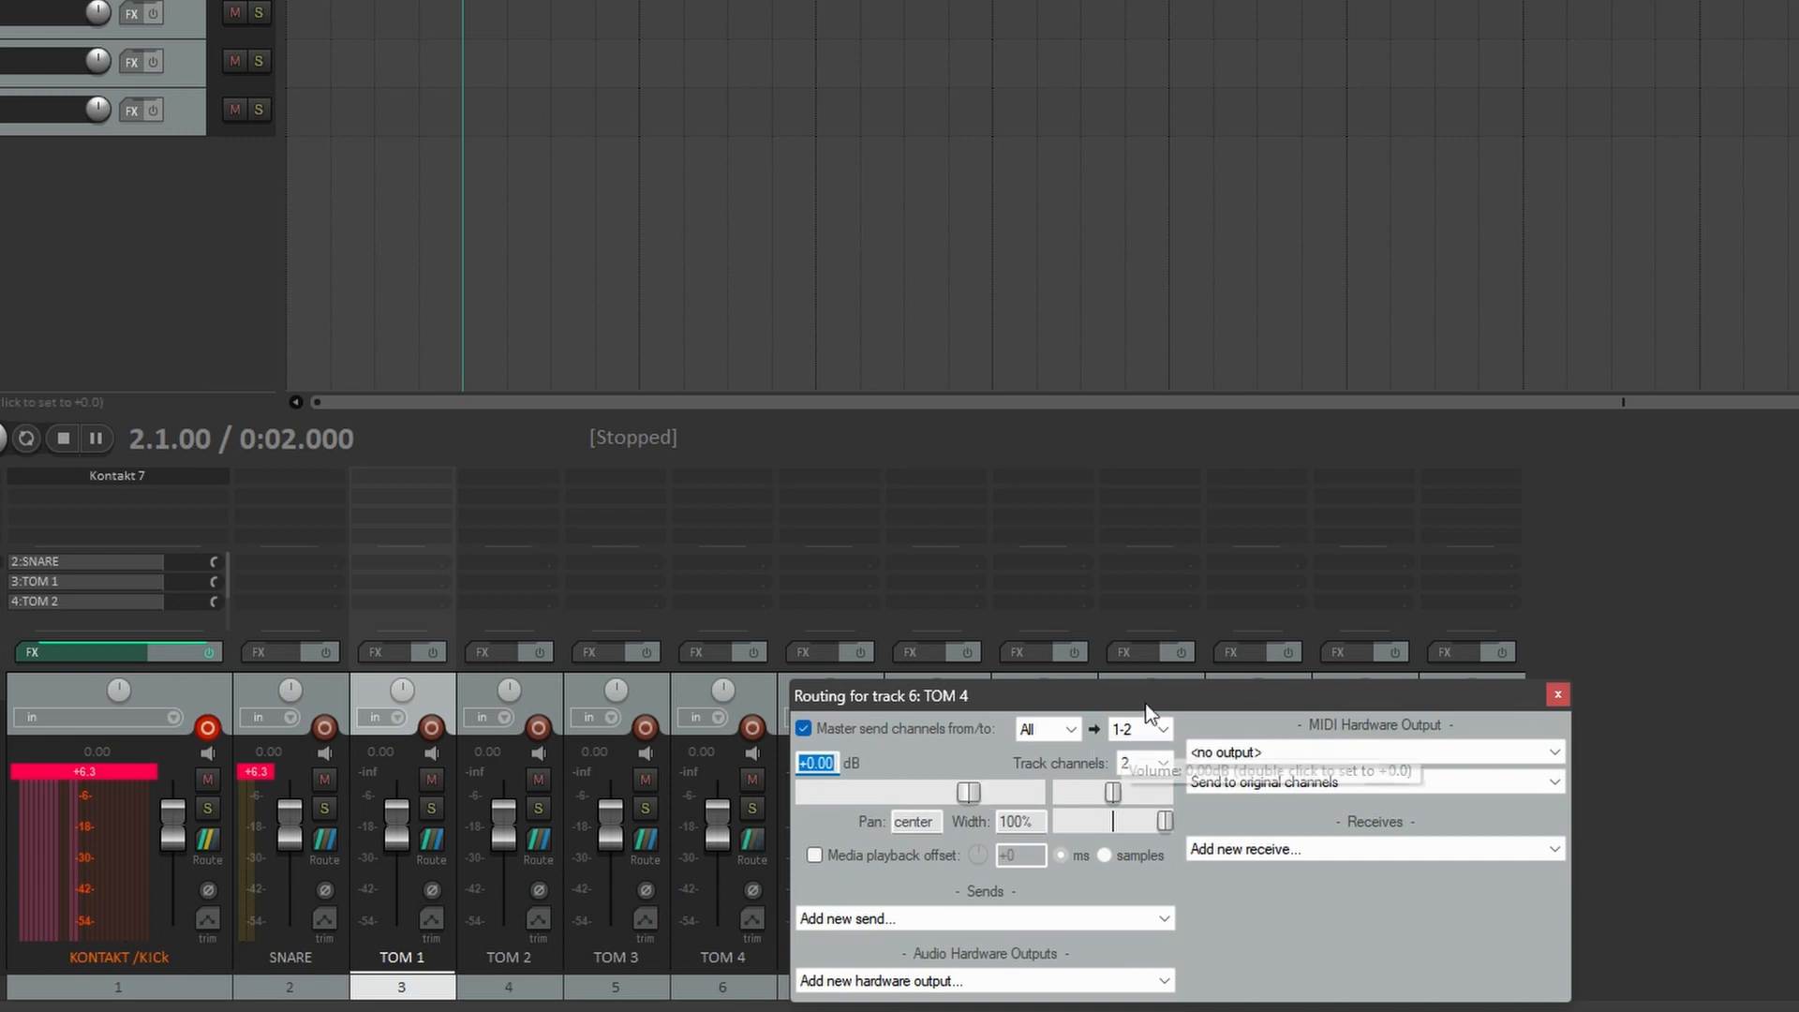
left_click_drag(1152, 696, 1164, 353)
left_click(1255, 514)
left_click(1254, 529)
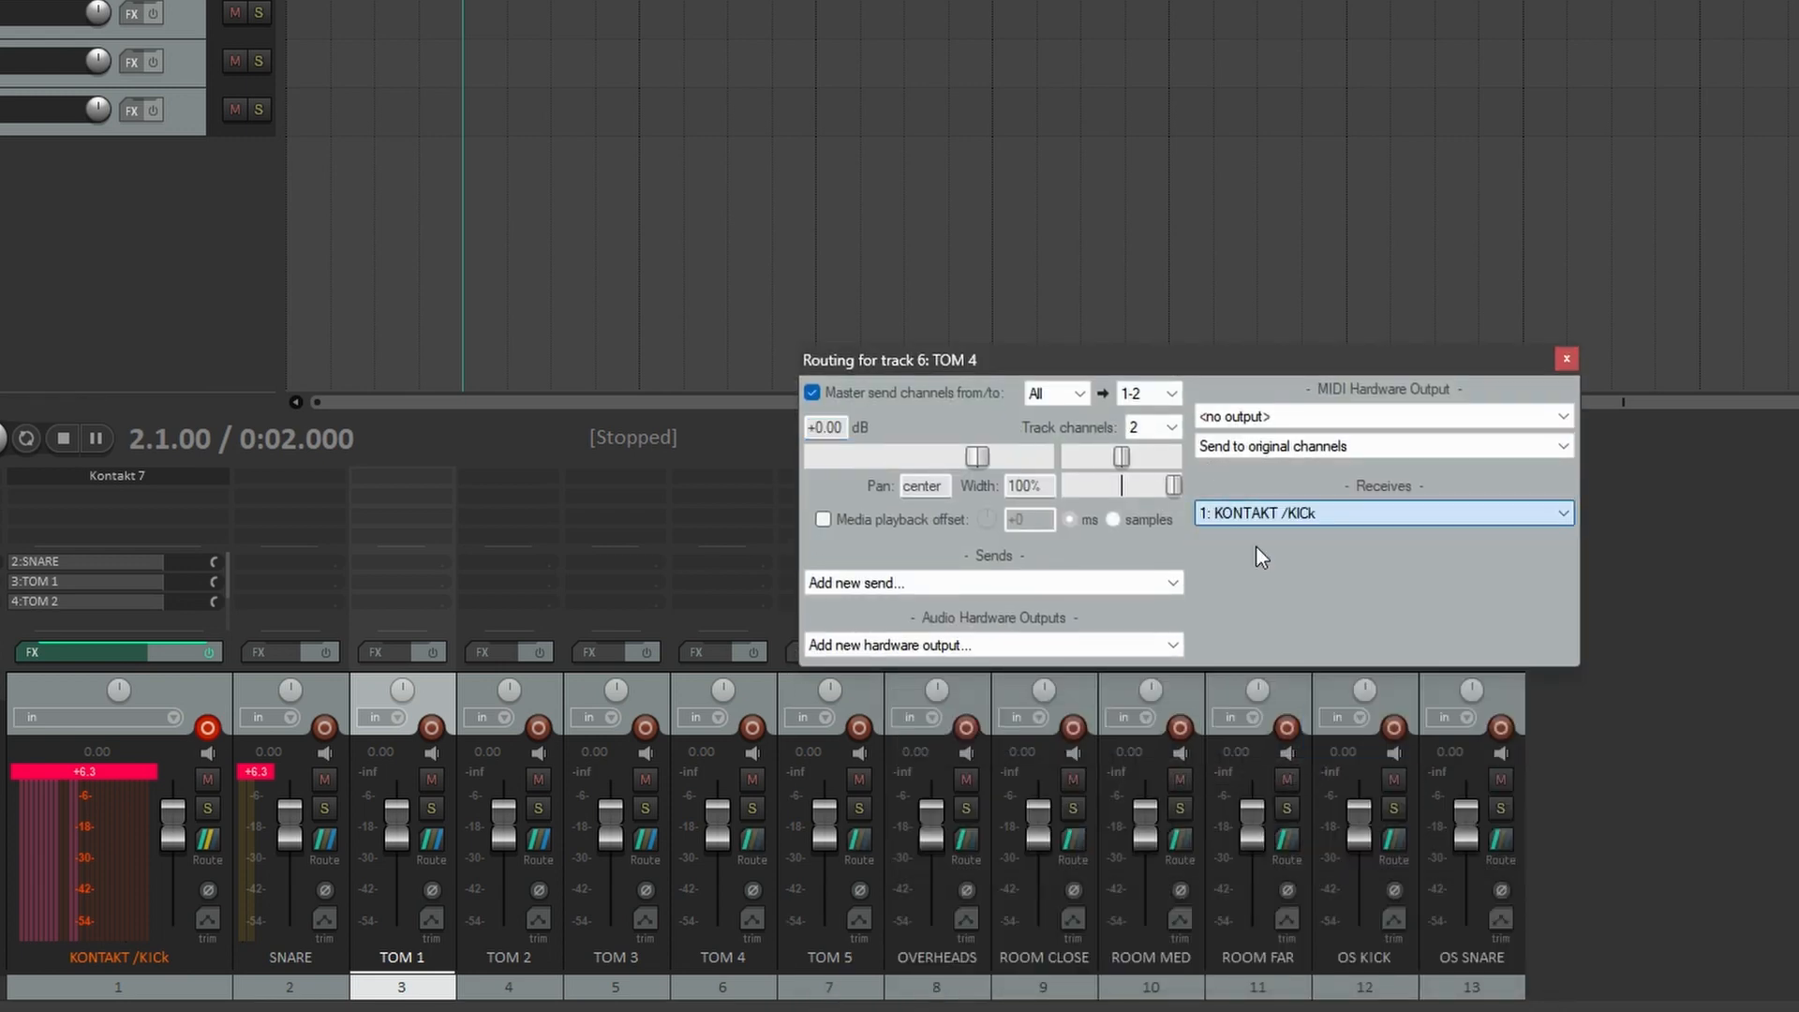
left_click(1291, 628)
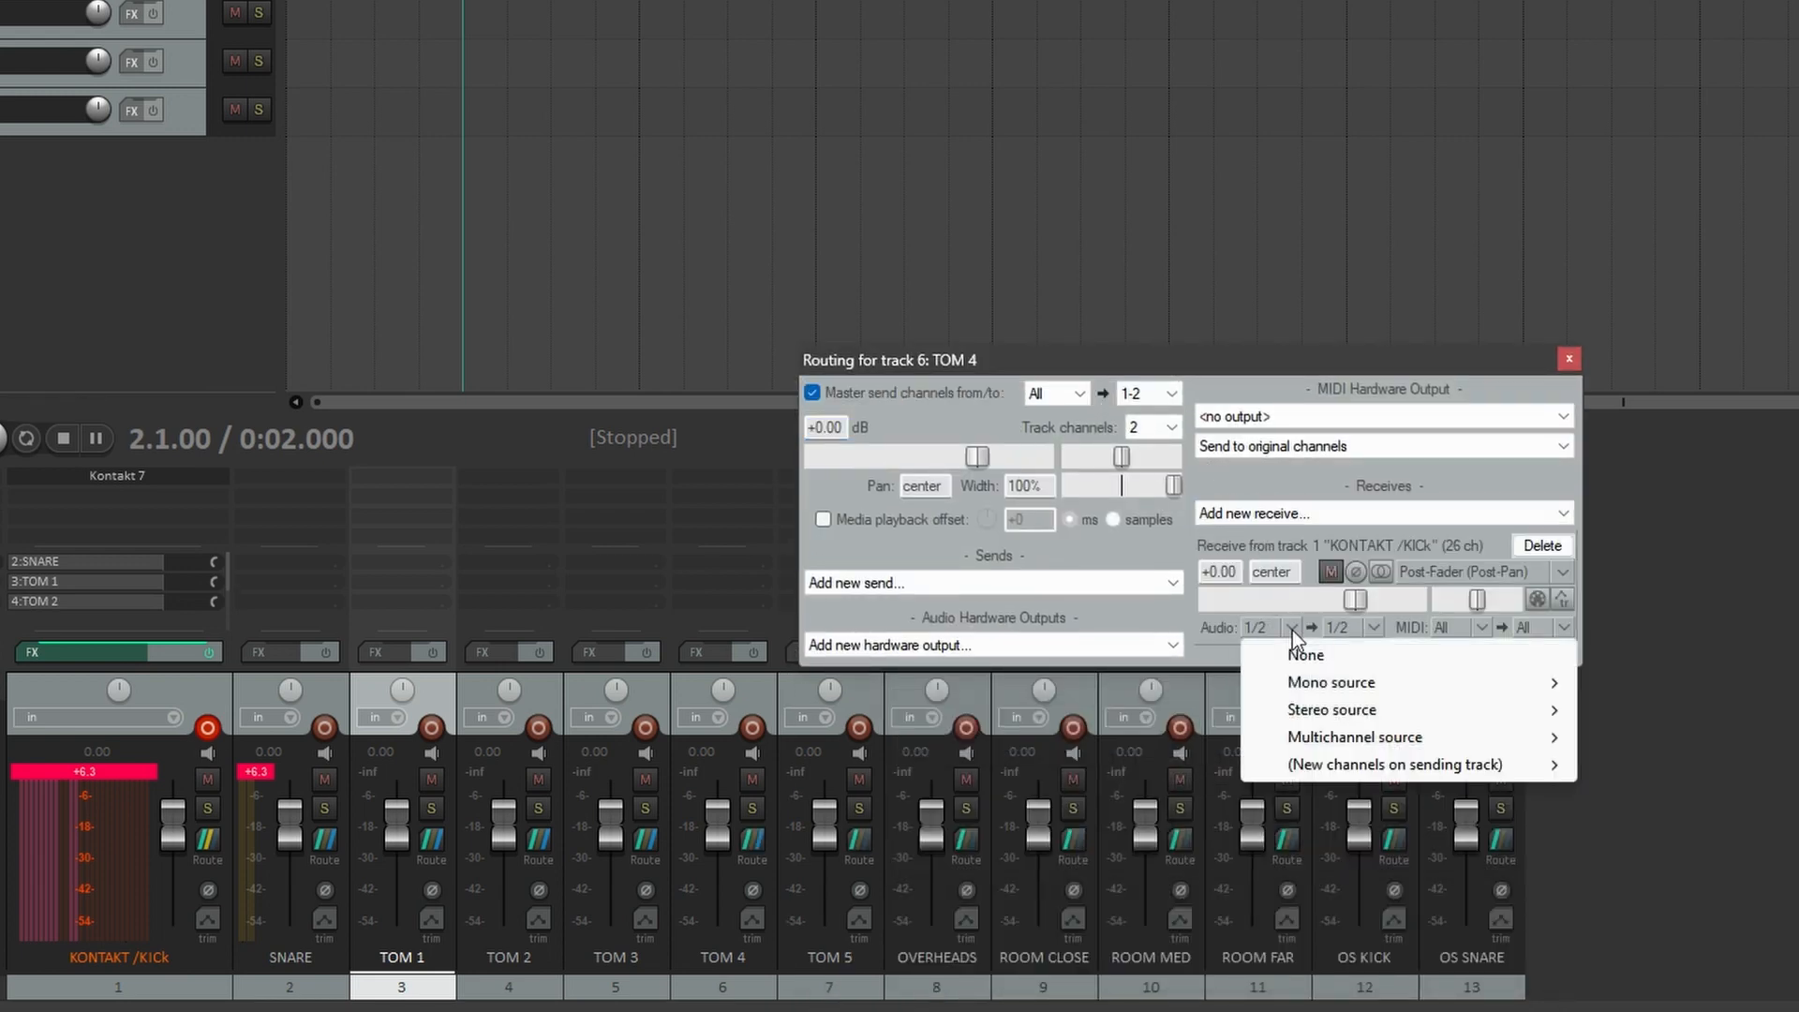
mouse_move(1331, 709)
left_click(1649, 330)
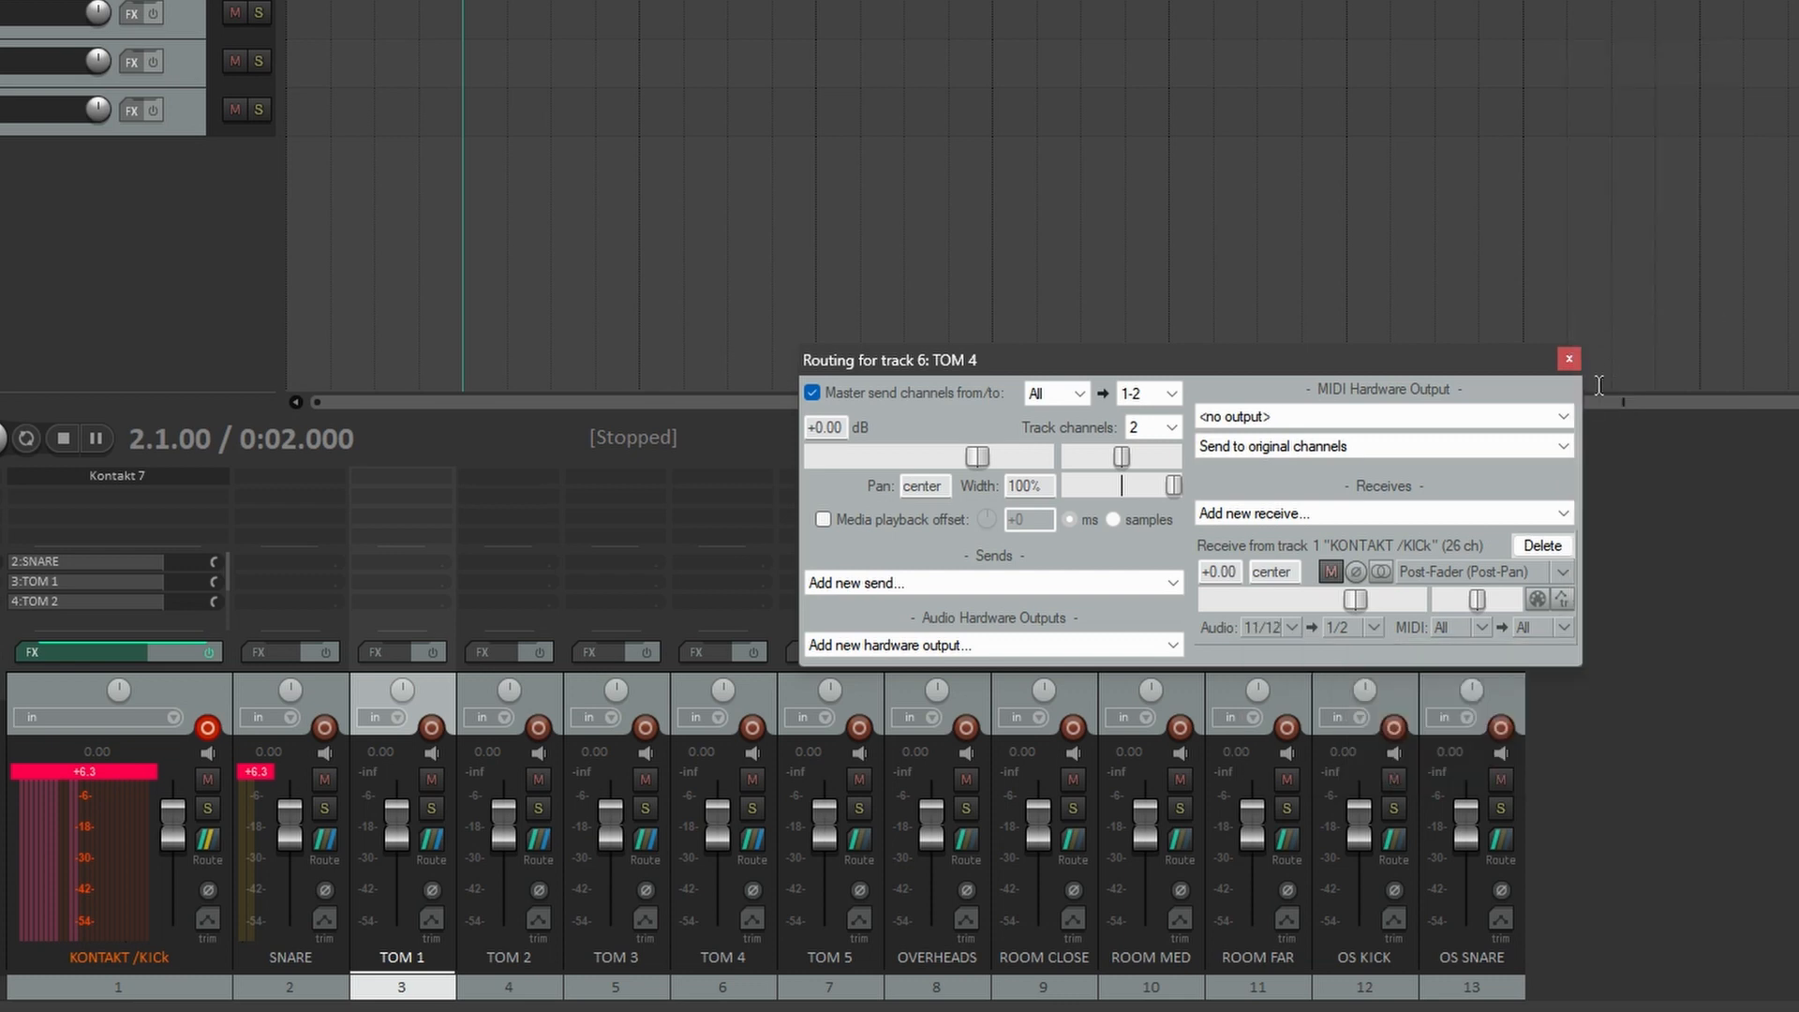
left_click(1565, 362)
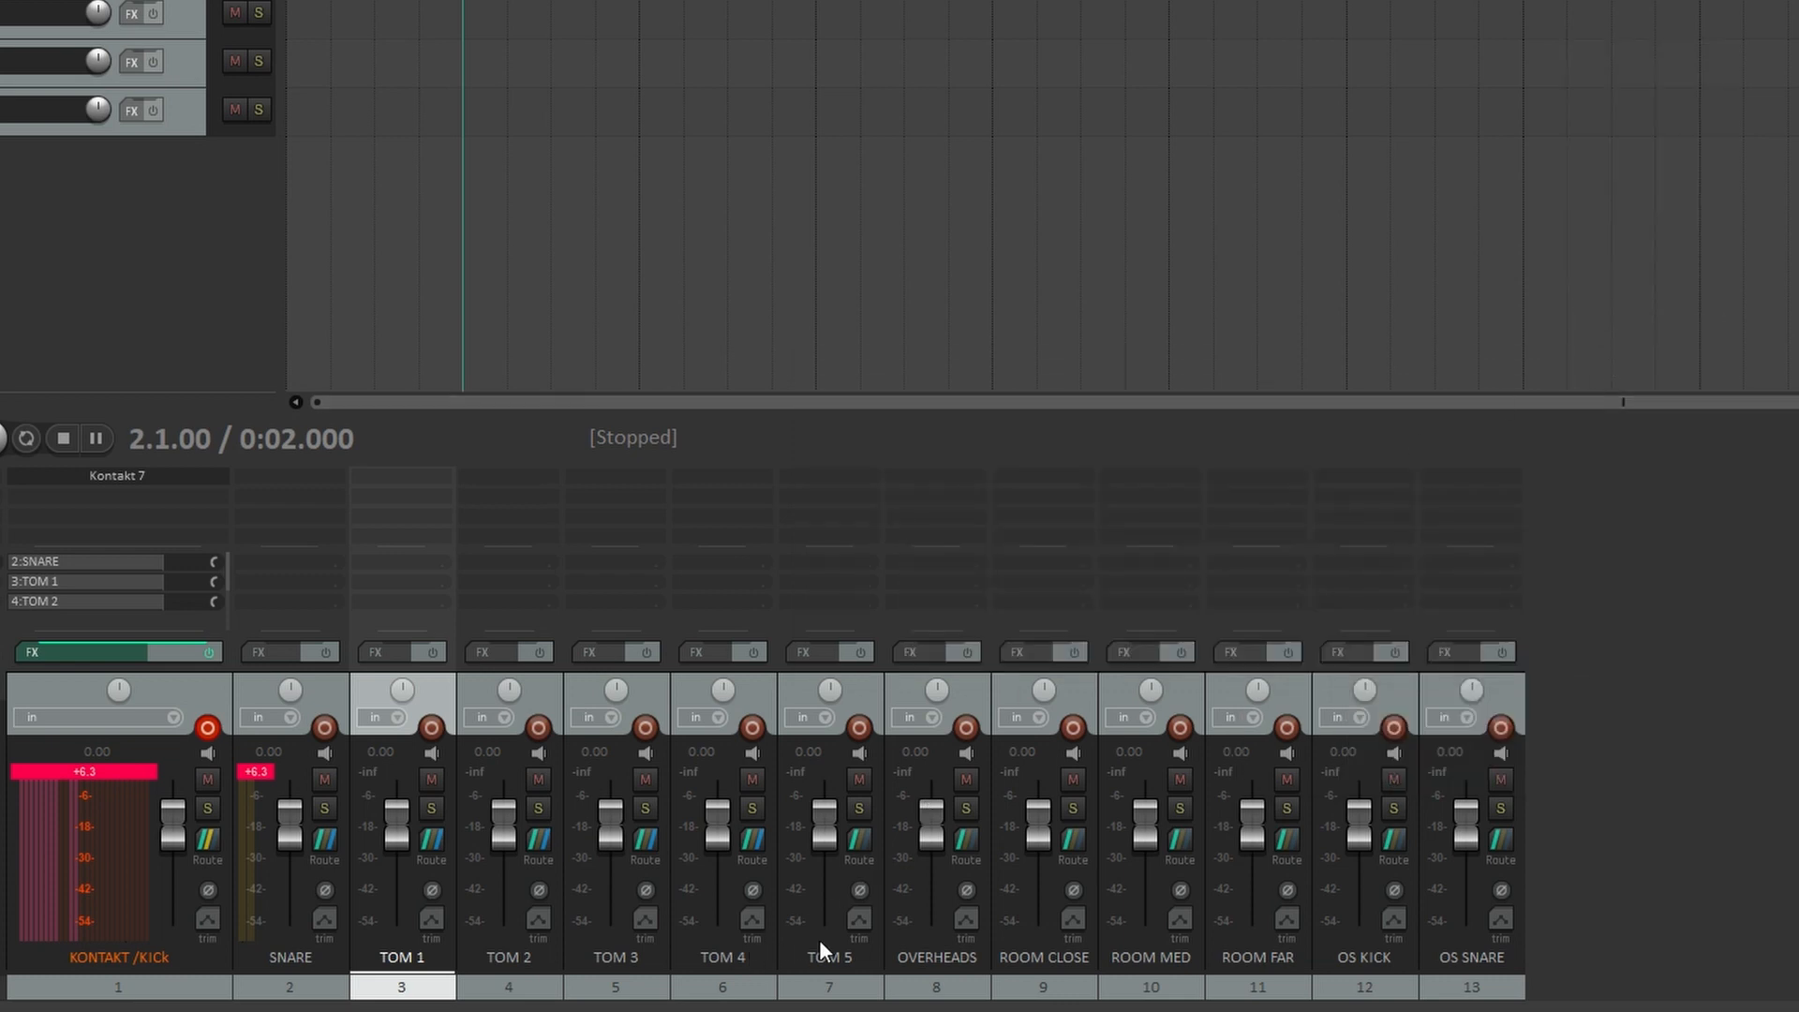
- Add a receive from the Kontakt/kick track to the TOM 5 track, with stereo source 13/14
left_click(864, 840)
left_click_drag(1179, 689, 1169, 290)
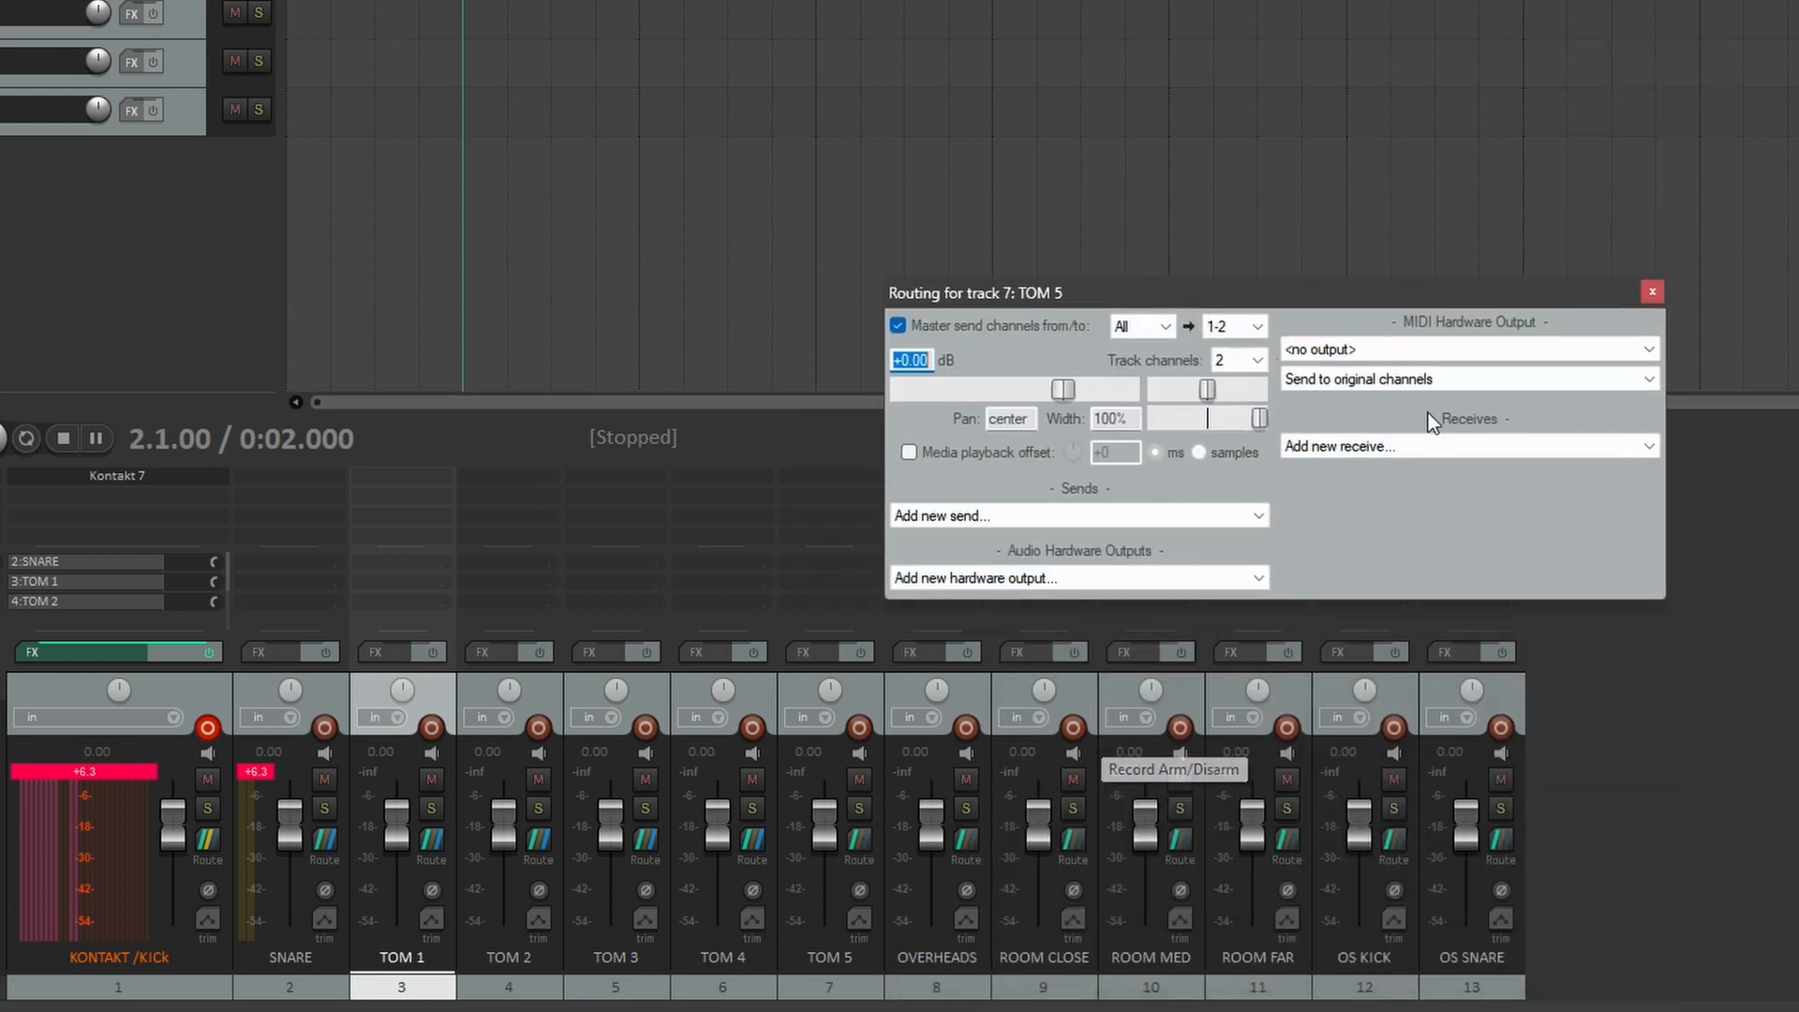
left_click(1398, 444)
left_click(1396, 486)
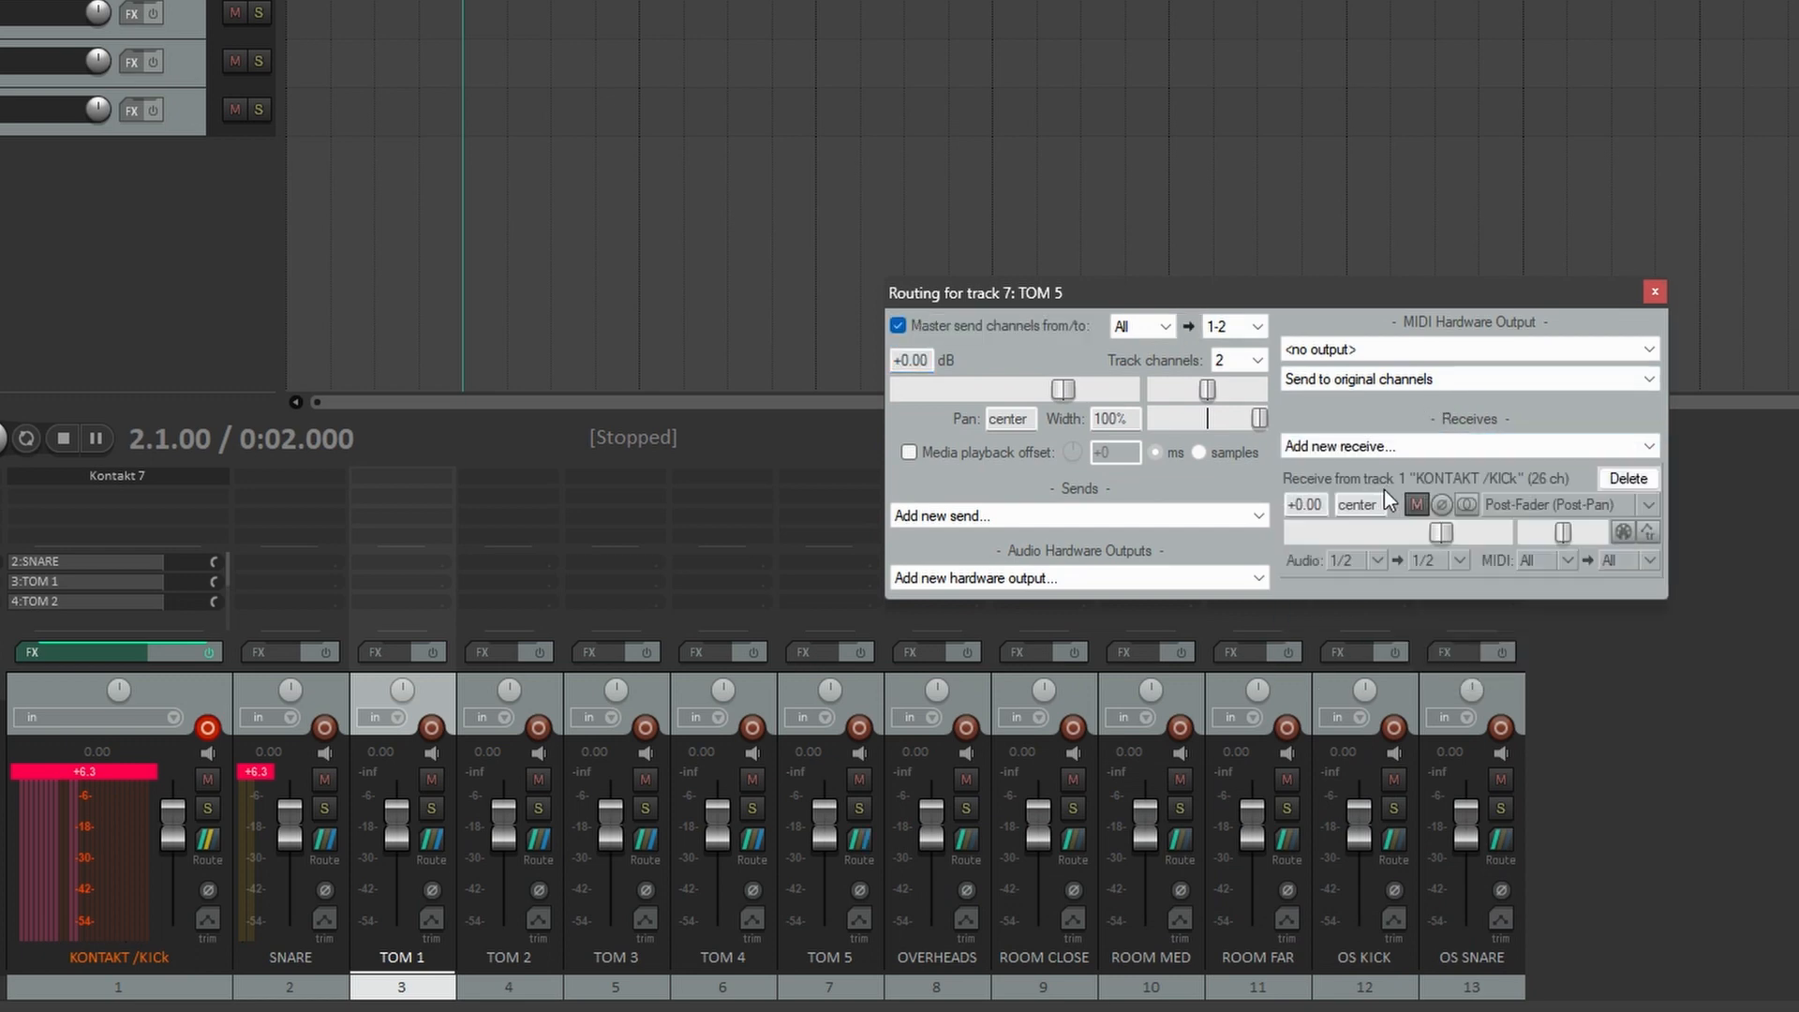
left_click(1299, 560)
mouse_move(1321, 641)
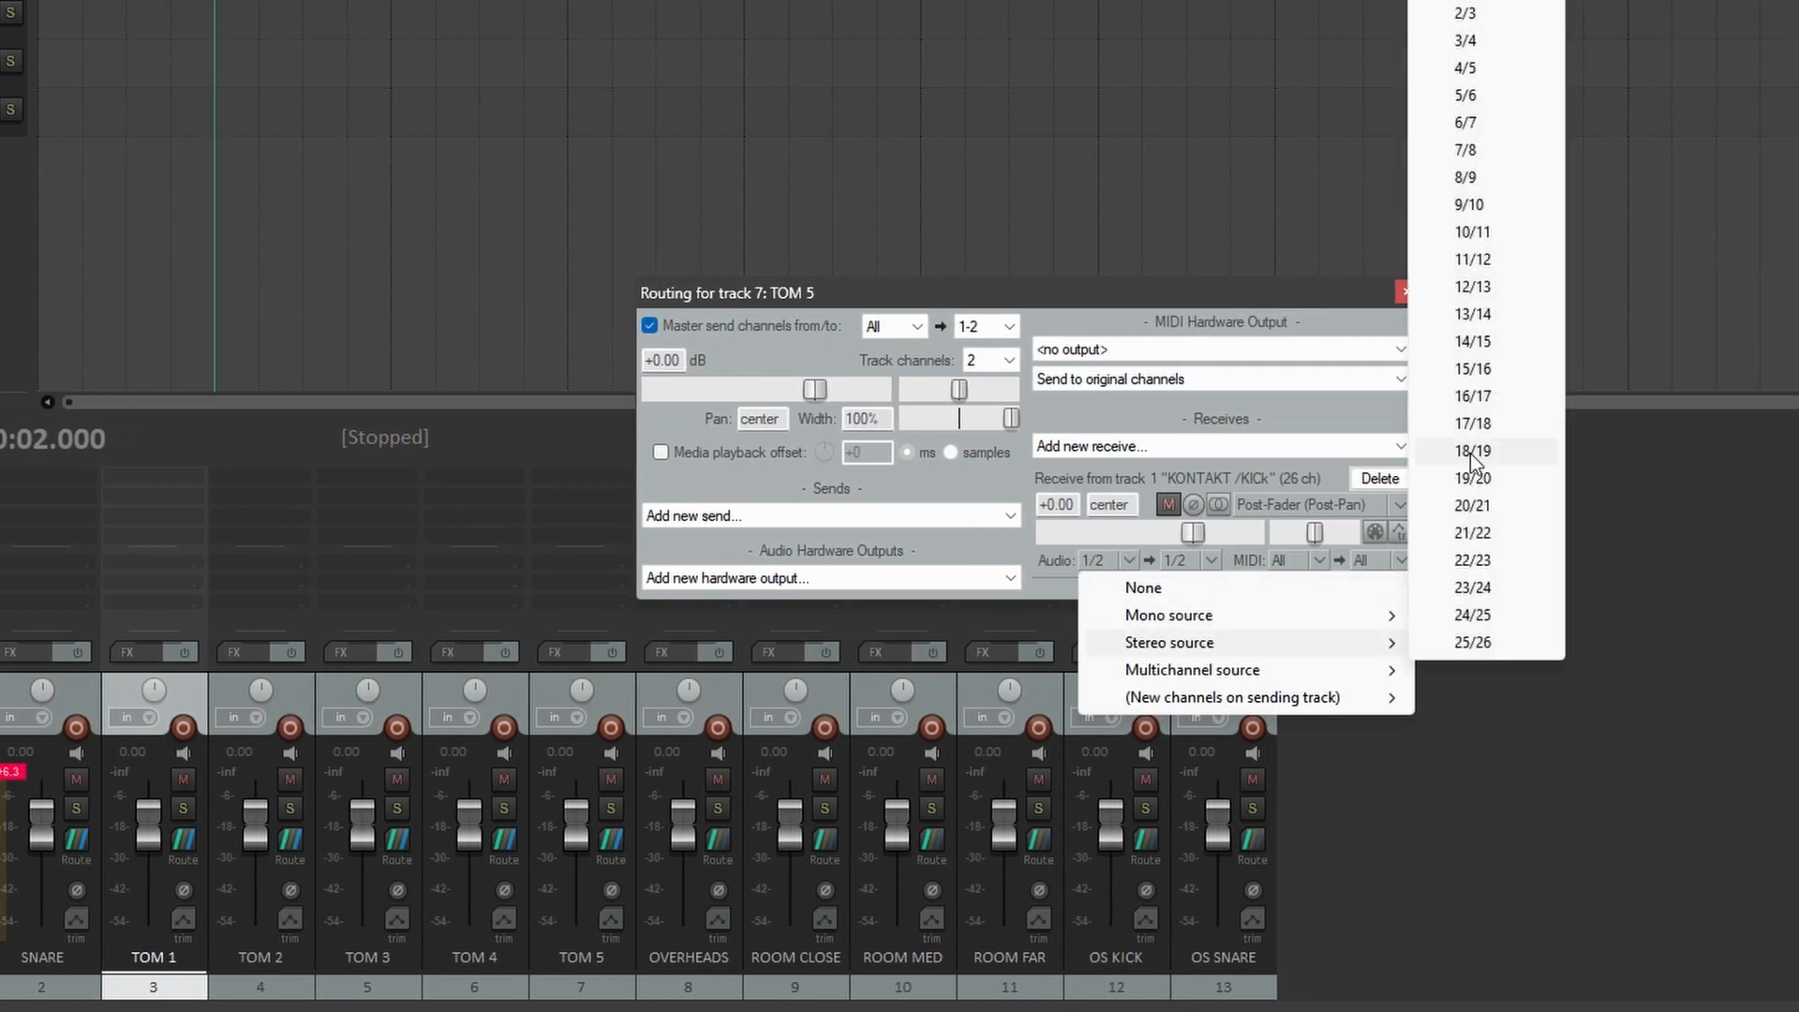
left_click(1482, 316)
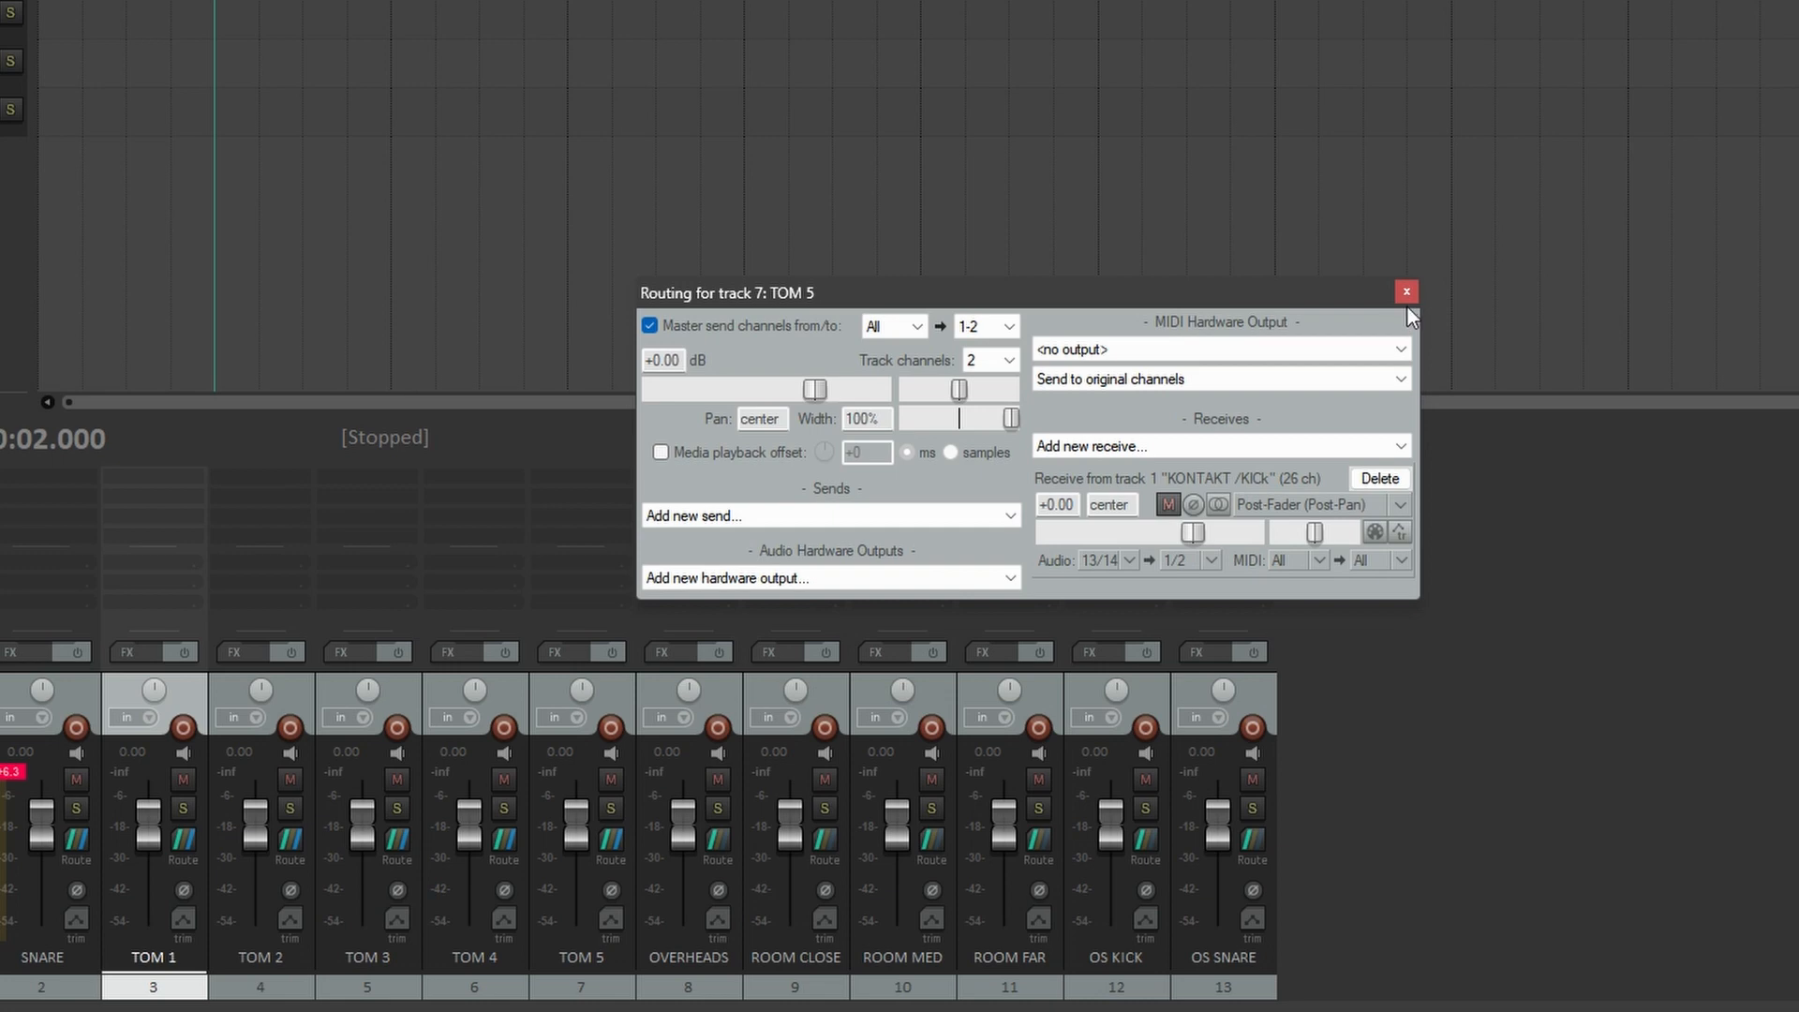
left_click(1406, 293)
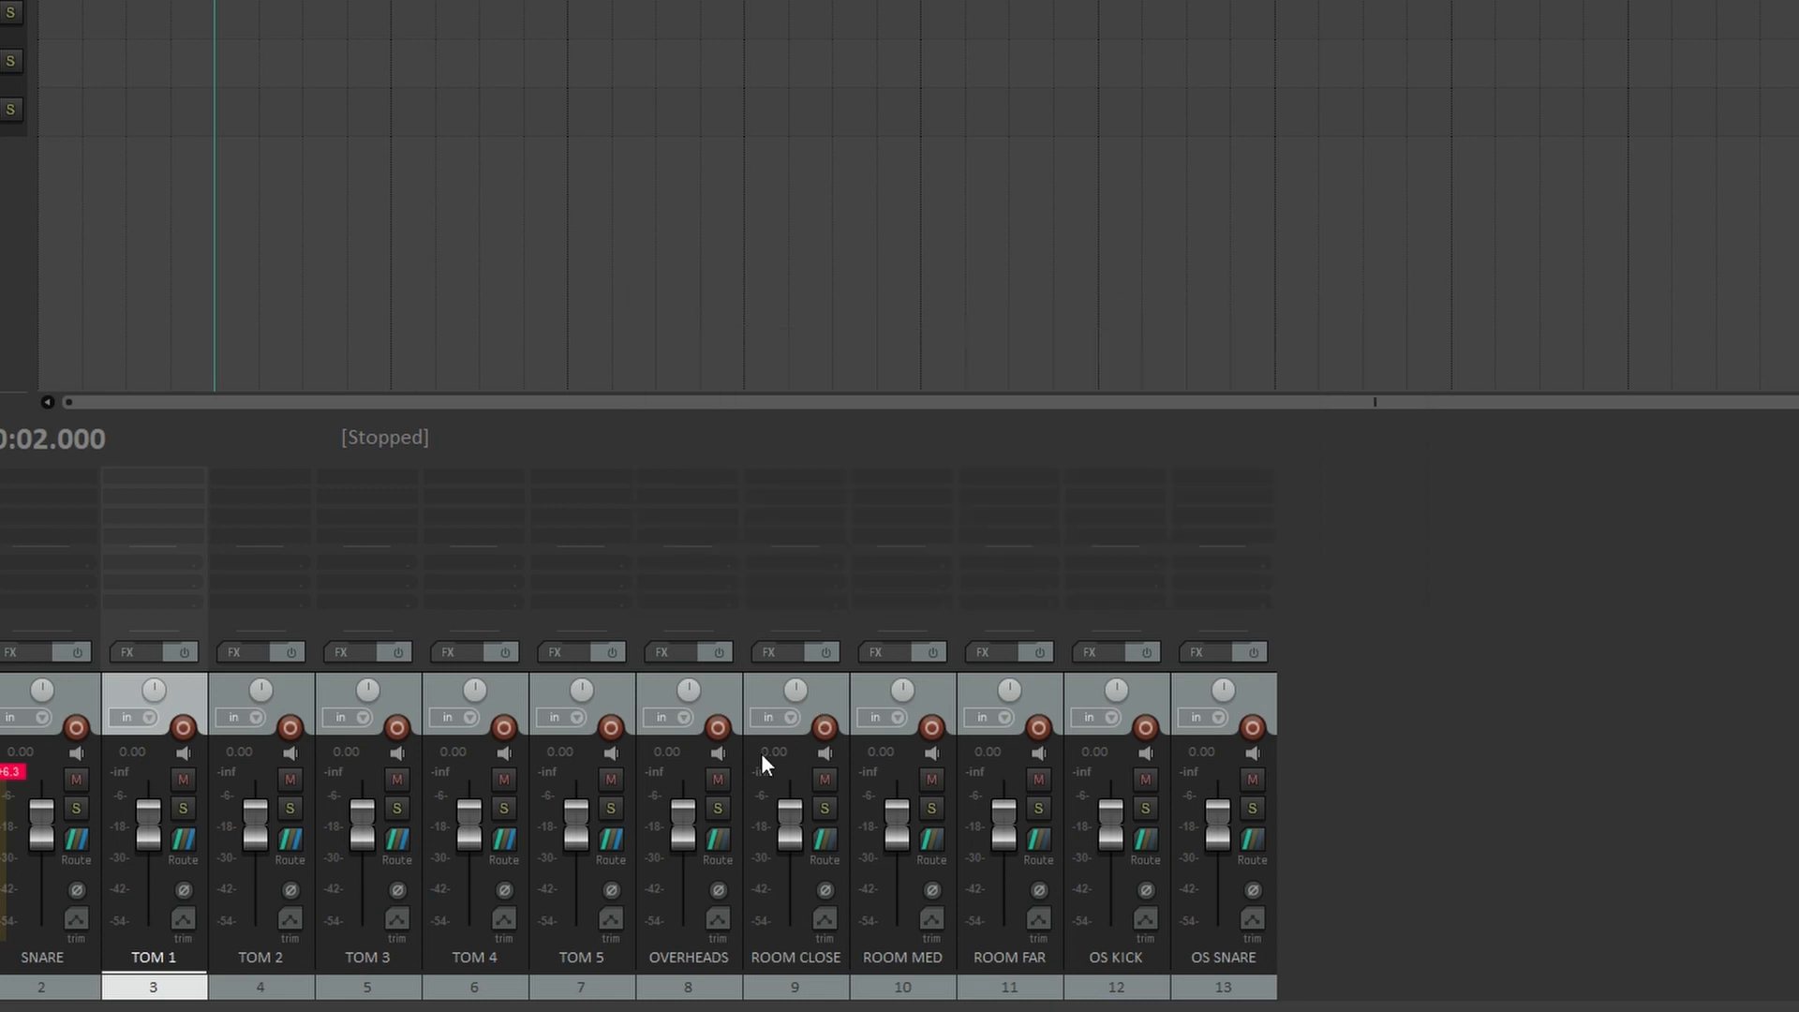
- Add a receive from the Kontakt/kick track to the OVERHEADS track, with stereo source 15/16
left_click(715, 839)
left_click_drag(1079, 691, 1050, 349)
left_click(1200, 508)
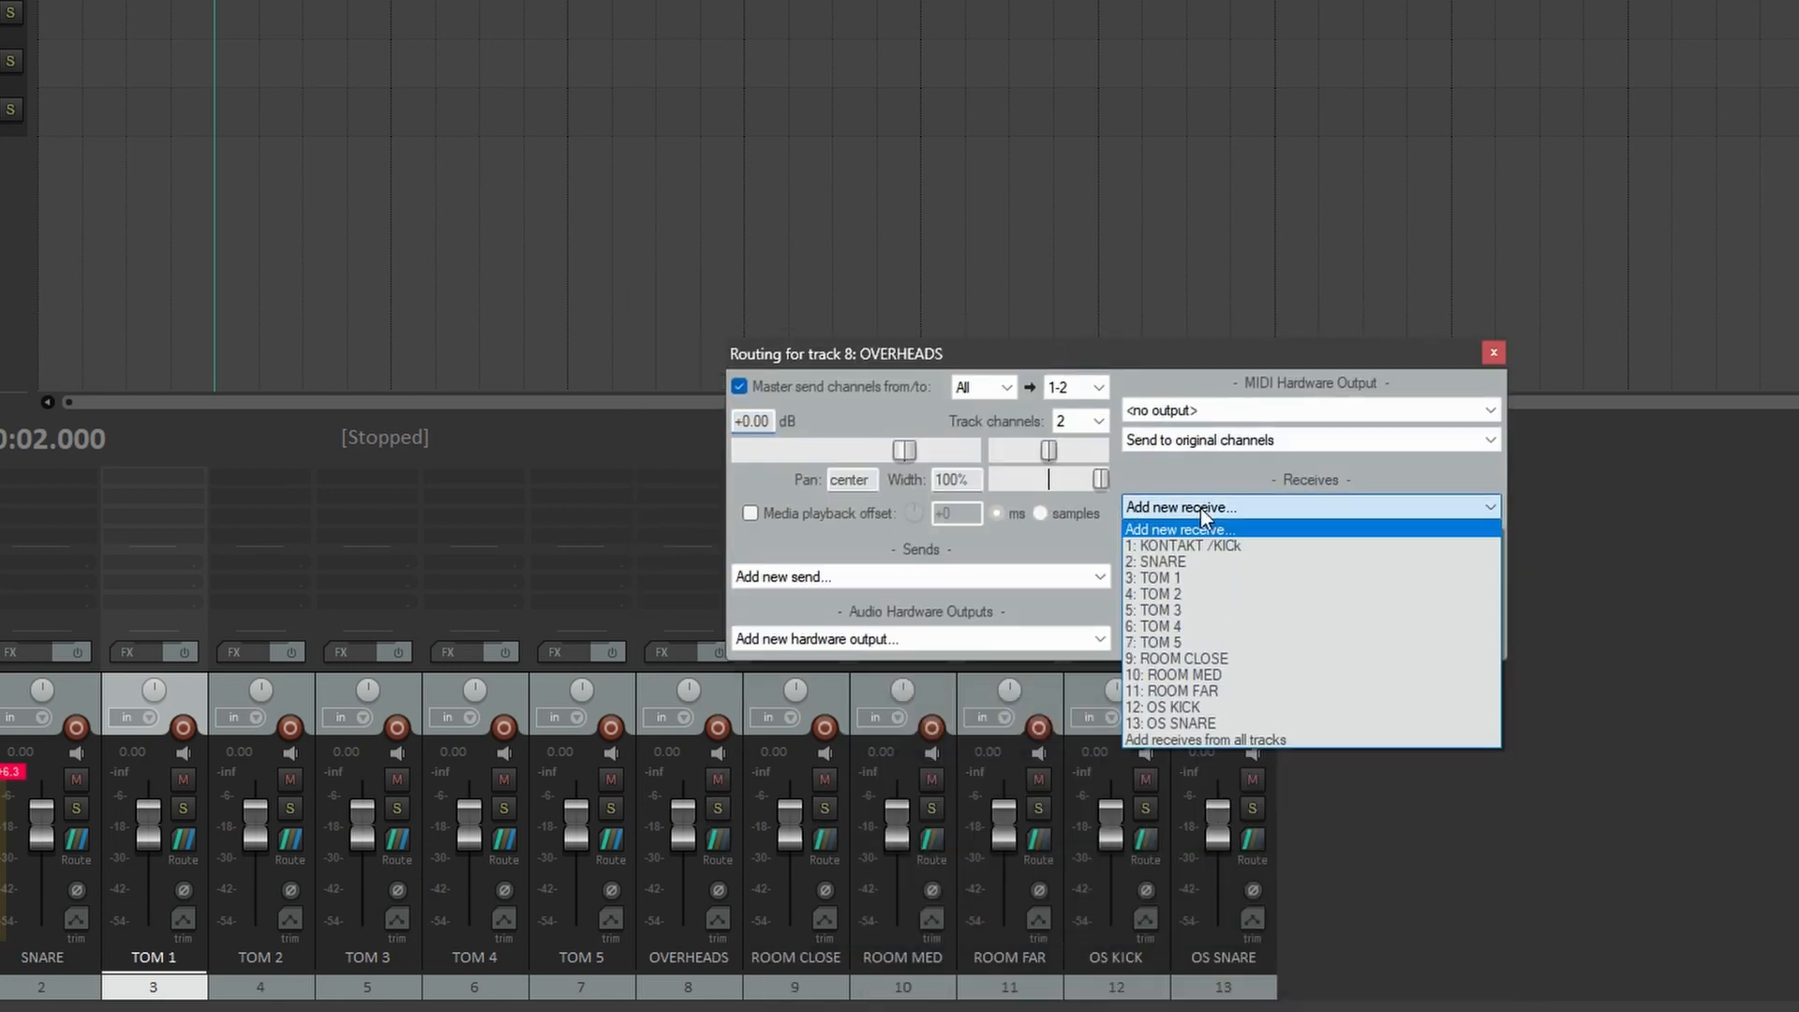
left_click(1211, 547)
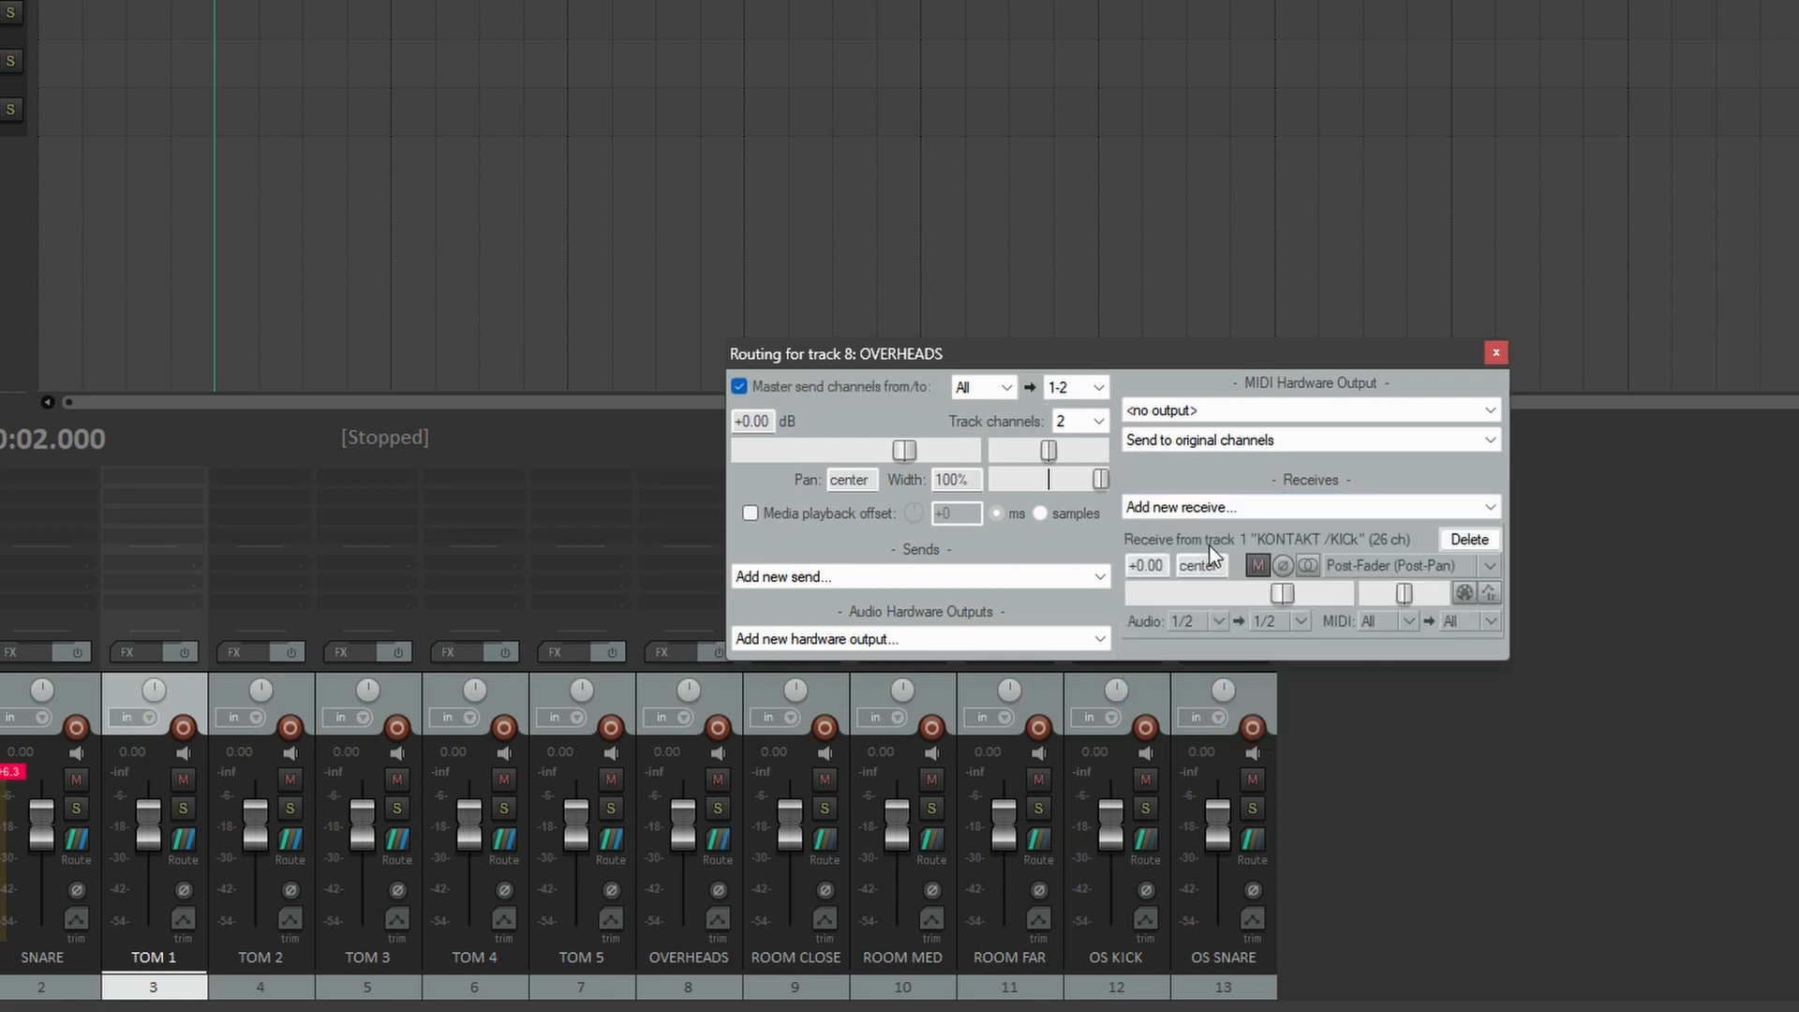
left_click(1218, 621)
mouse_move(1257, 706)
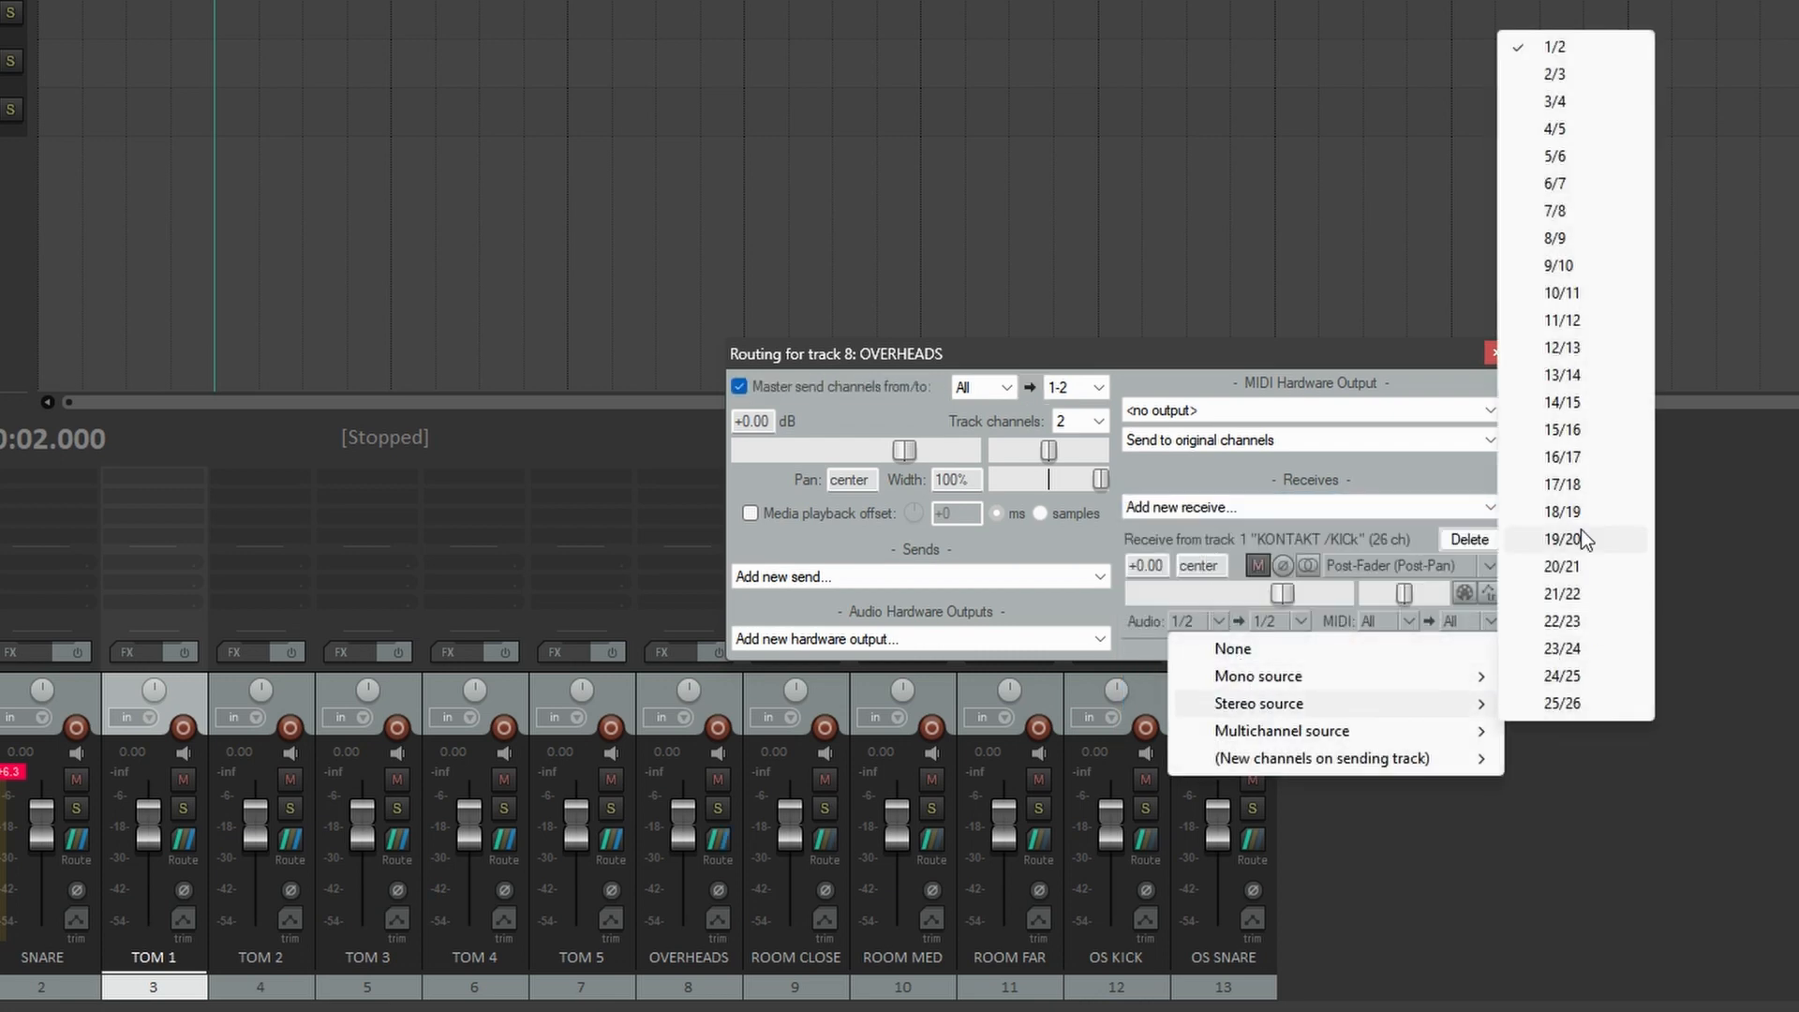
left_click(1582, 426)
left_click(1495, 353)
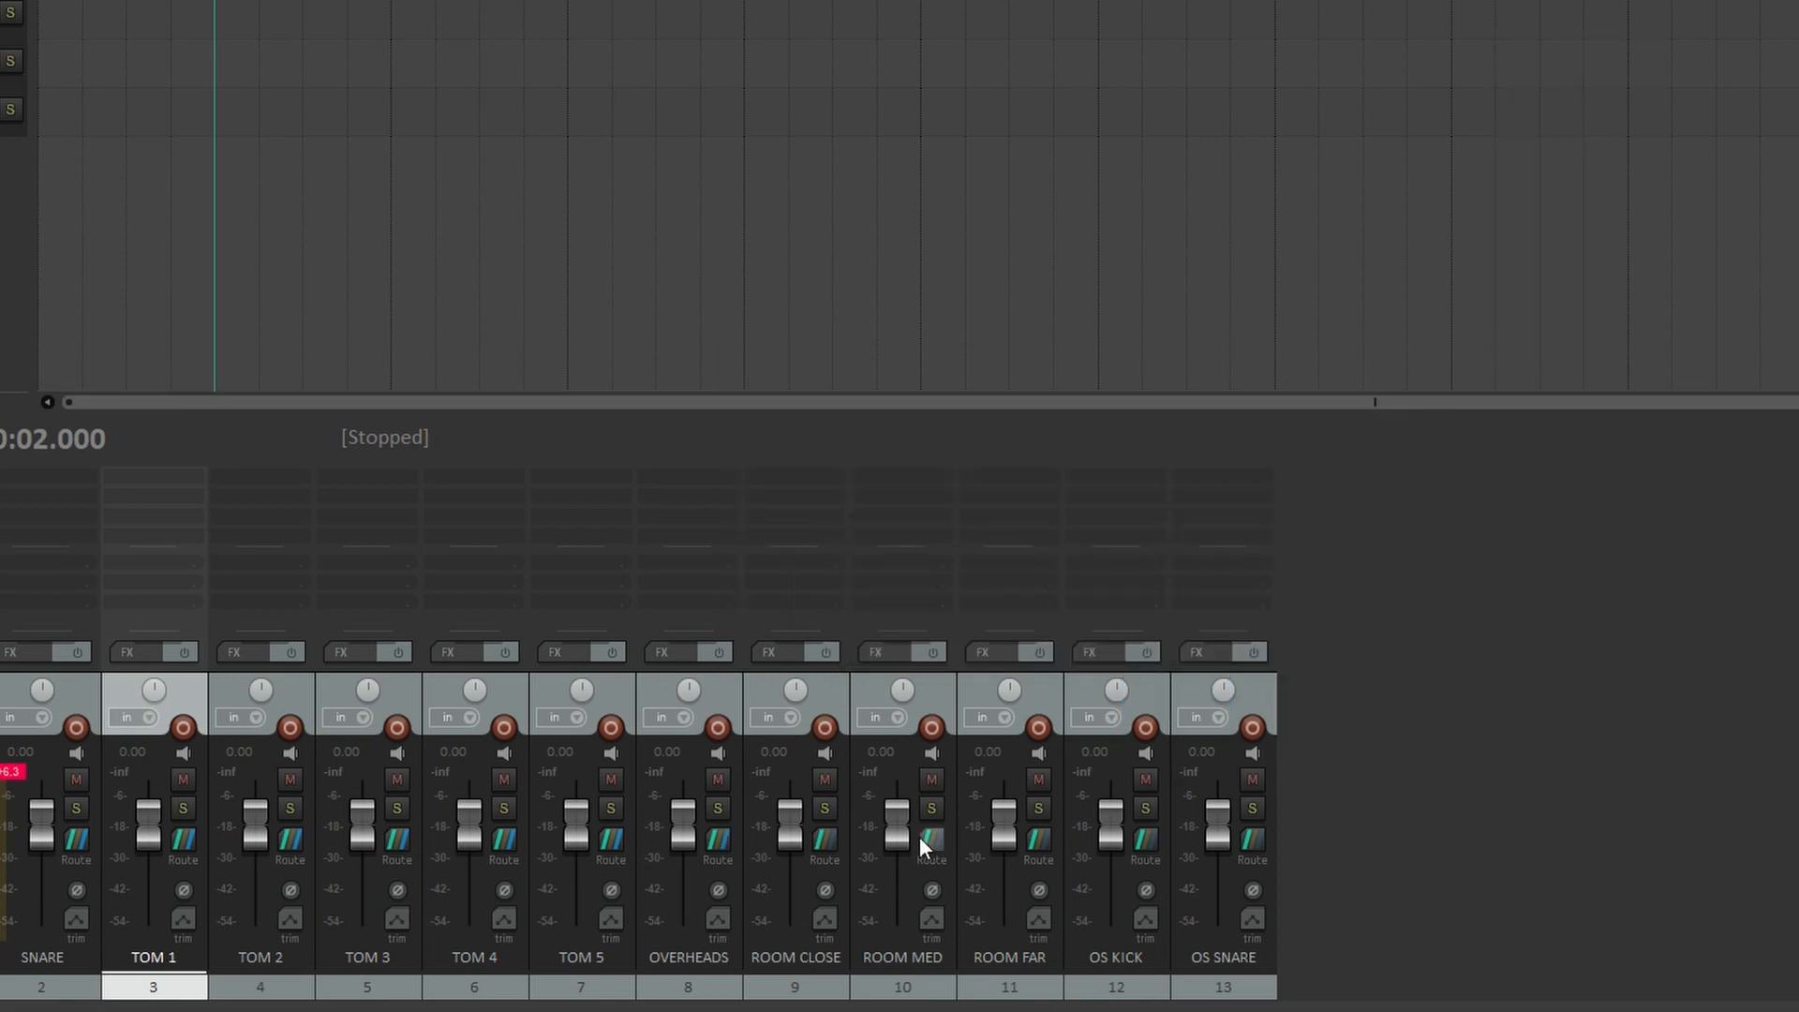
- Add a receive from the Kontakt/kick track to the ROOM CLOSE track, with stereo source 17/18
left_click(825, 821)
left_click(829, 842)
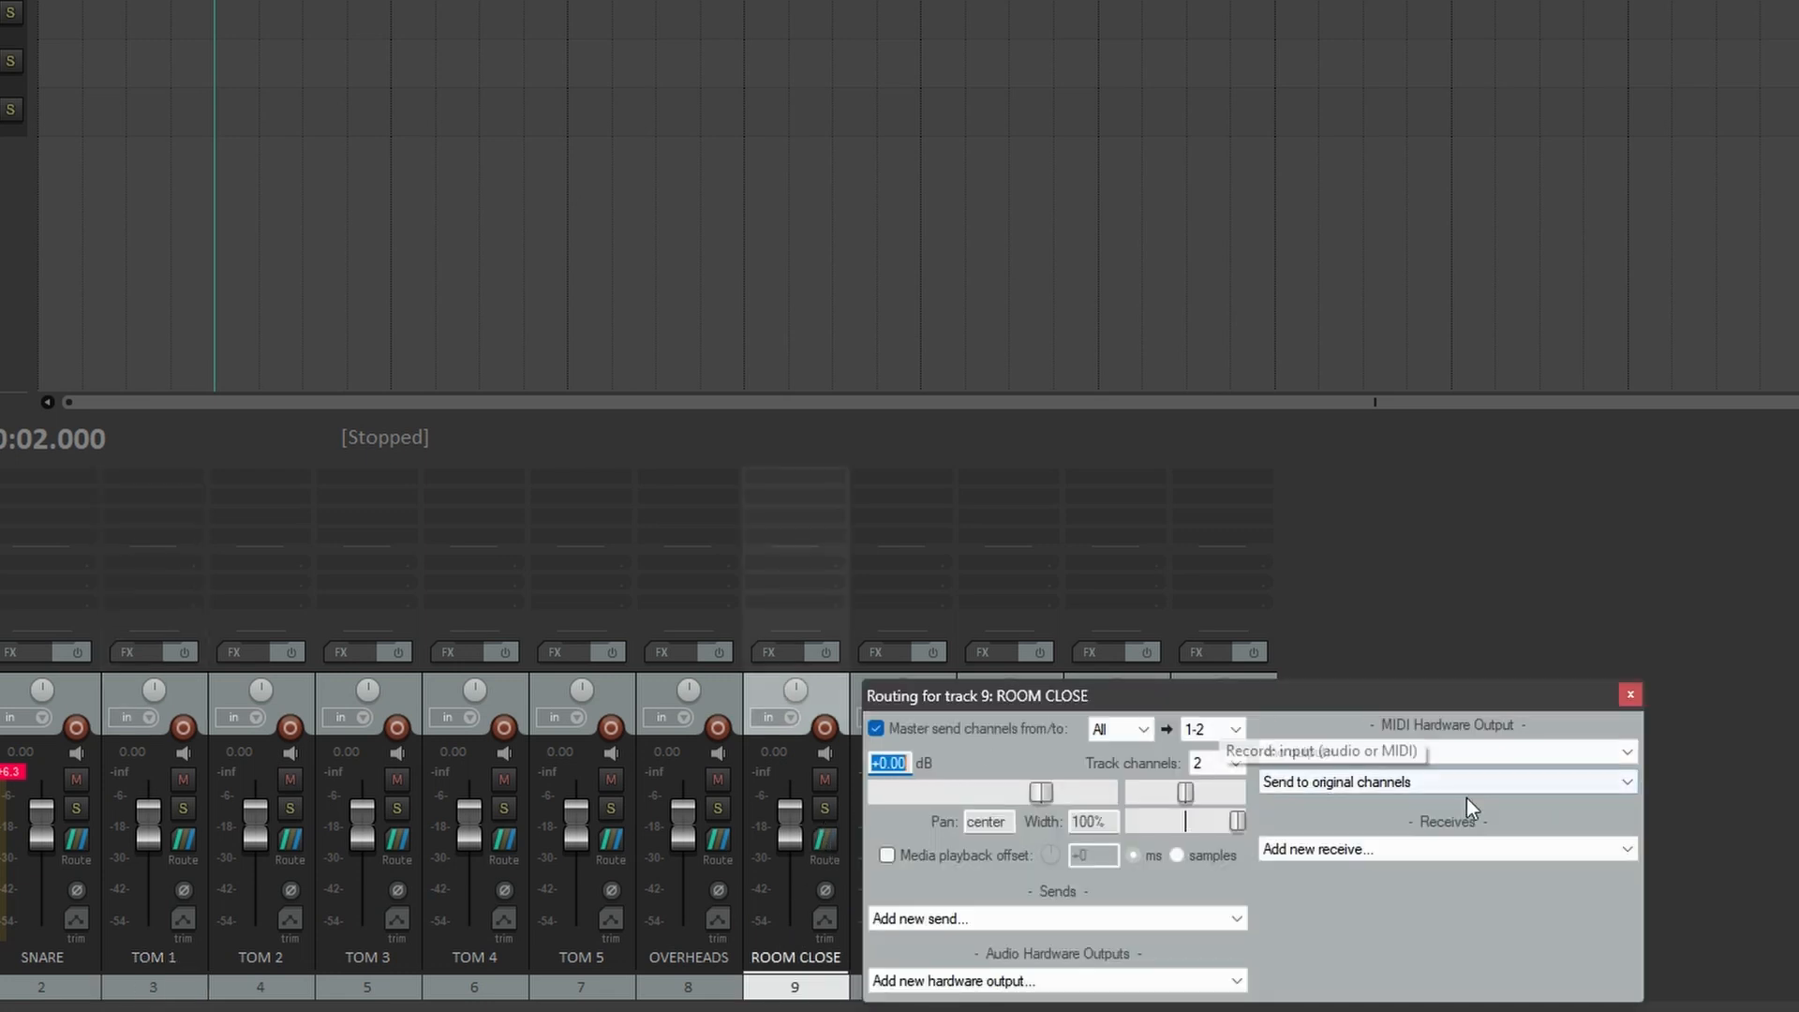
left_click(1473, 686)
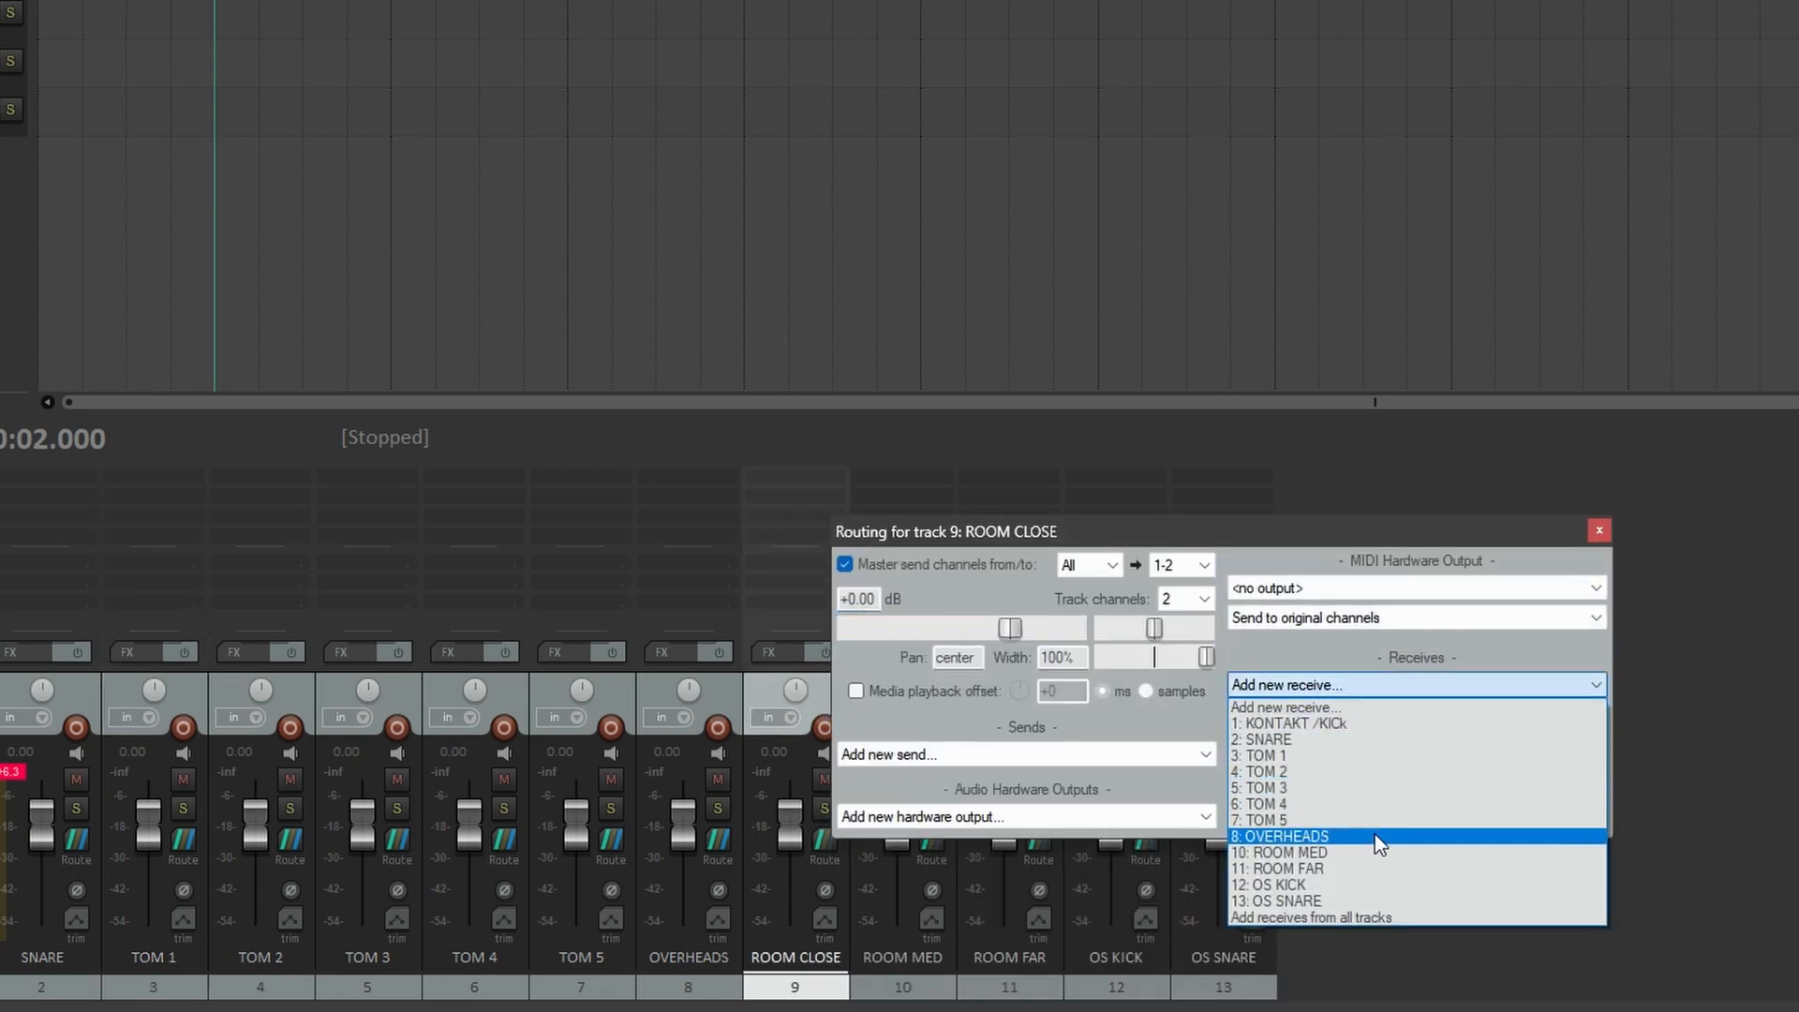
left_click(1340, 728)
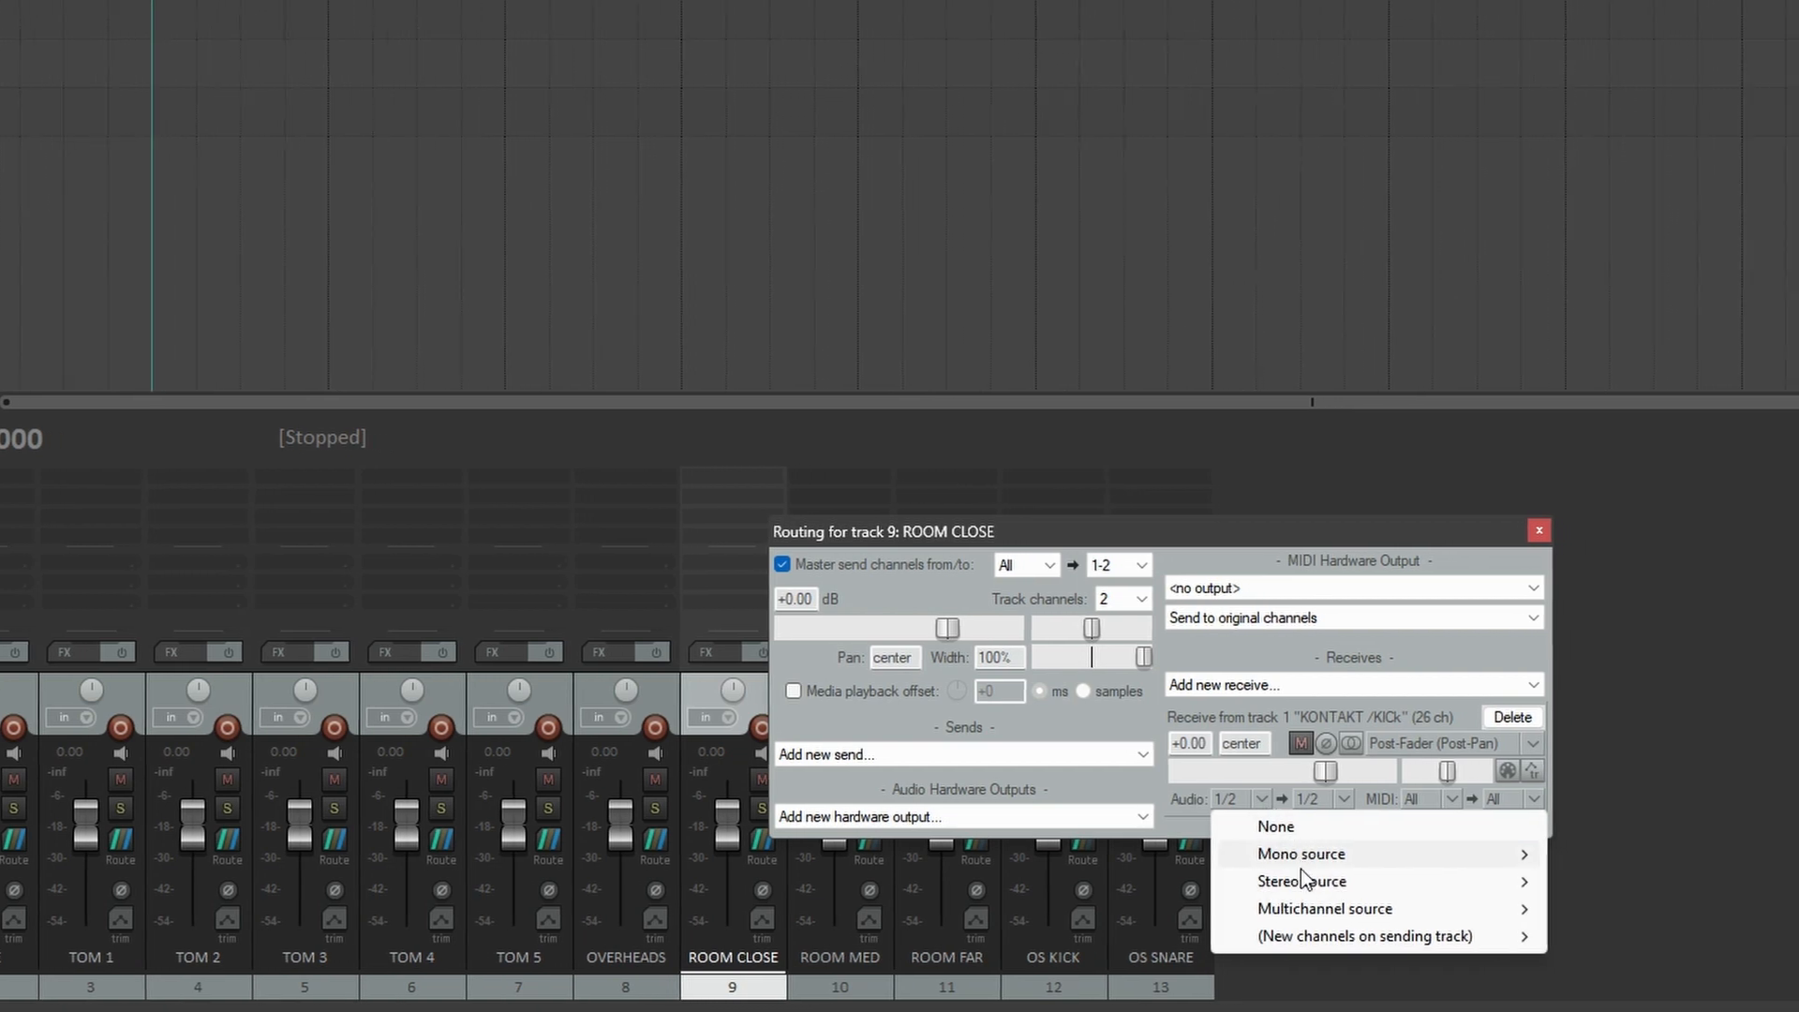
mouse_move(1350, 881)
left_click(1464, 663)
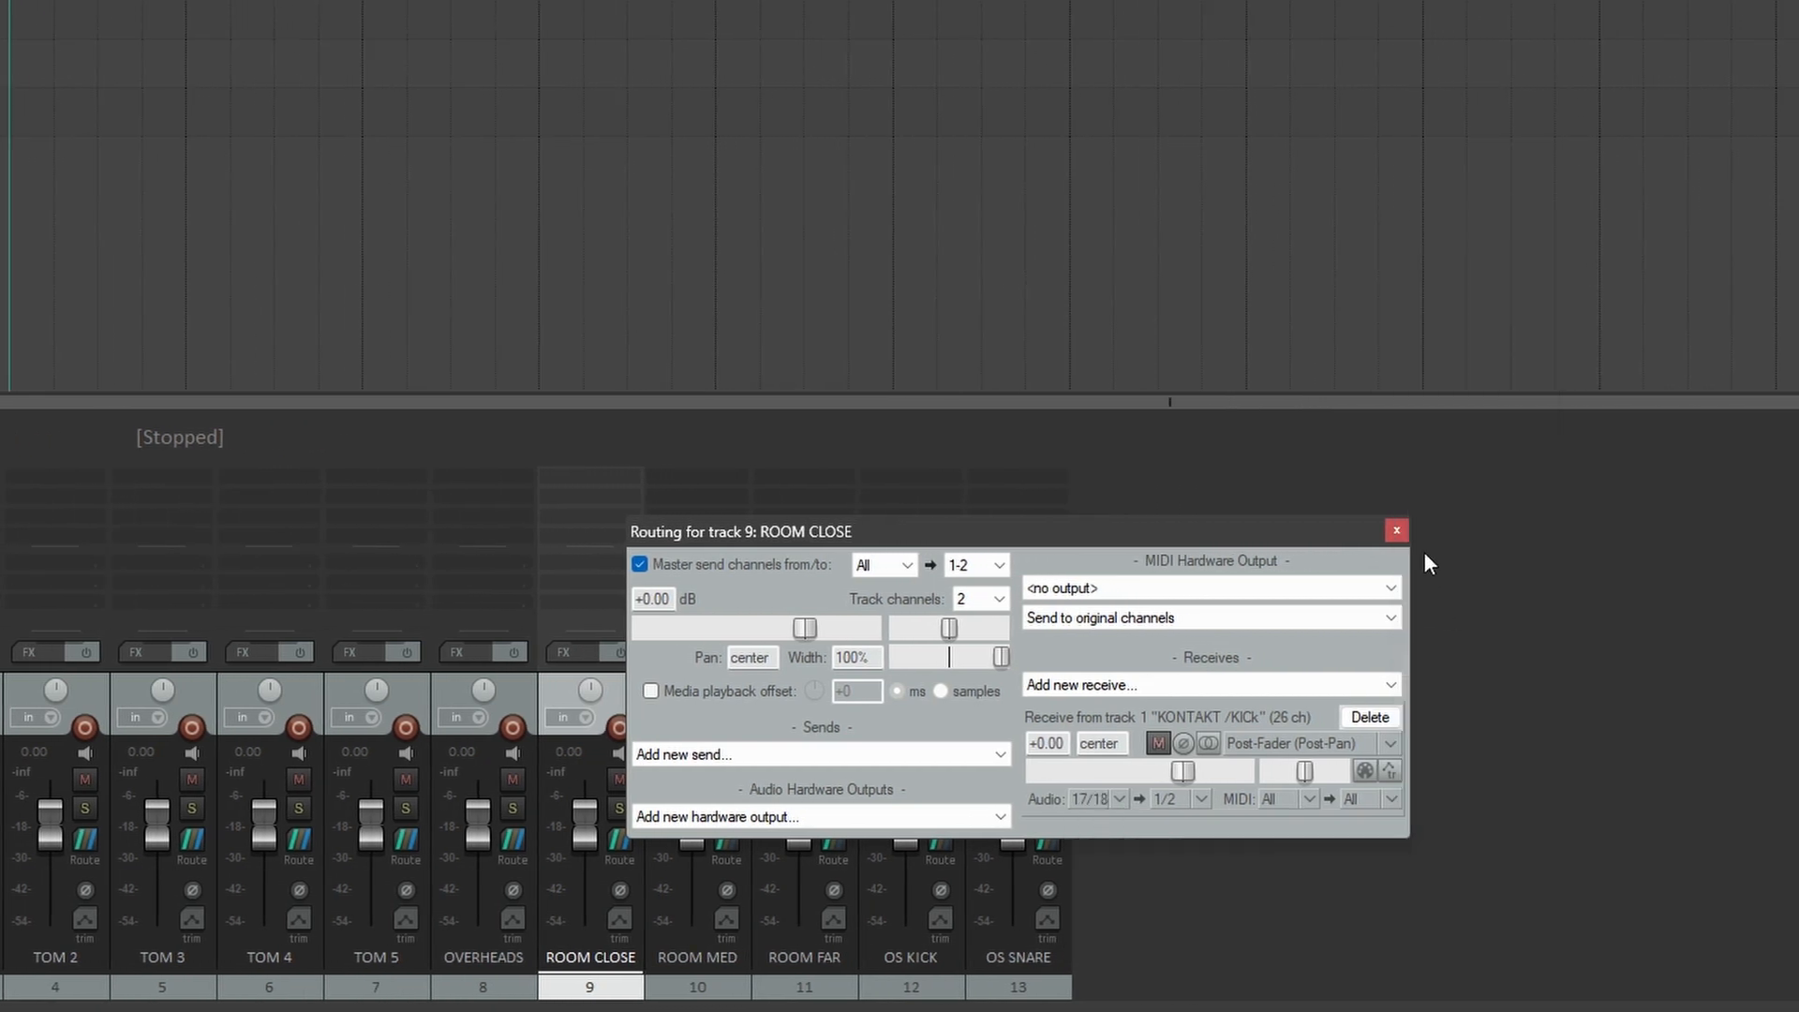
left_click(1395, 530)
- Add a receive from the Kontakt/kick track to the ROOM MED track, with stereo source 19/20
left_click(729, 837)
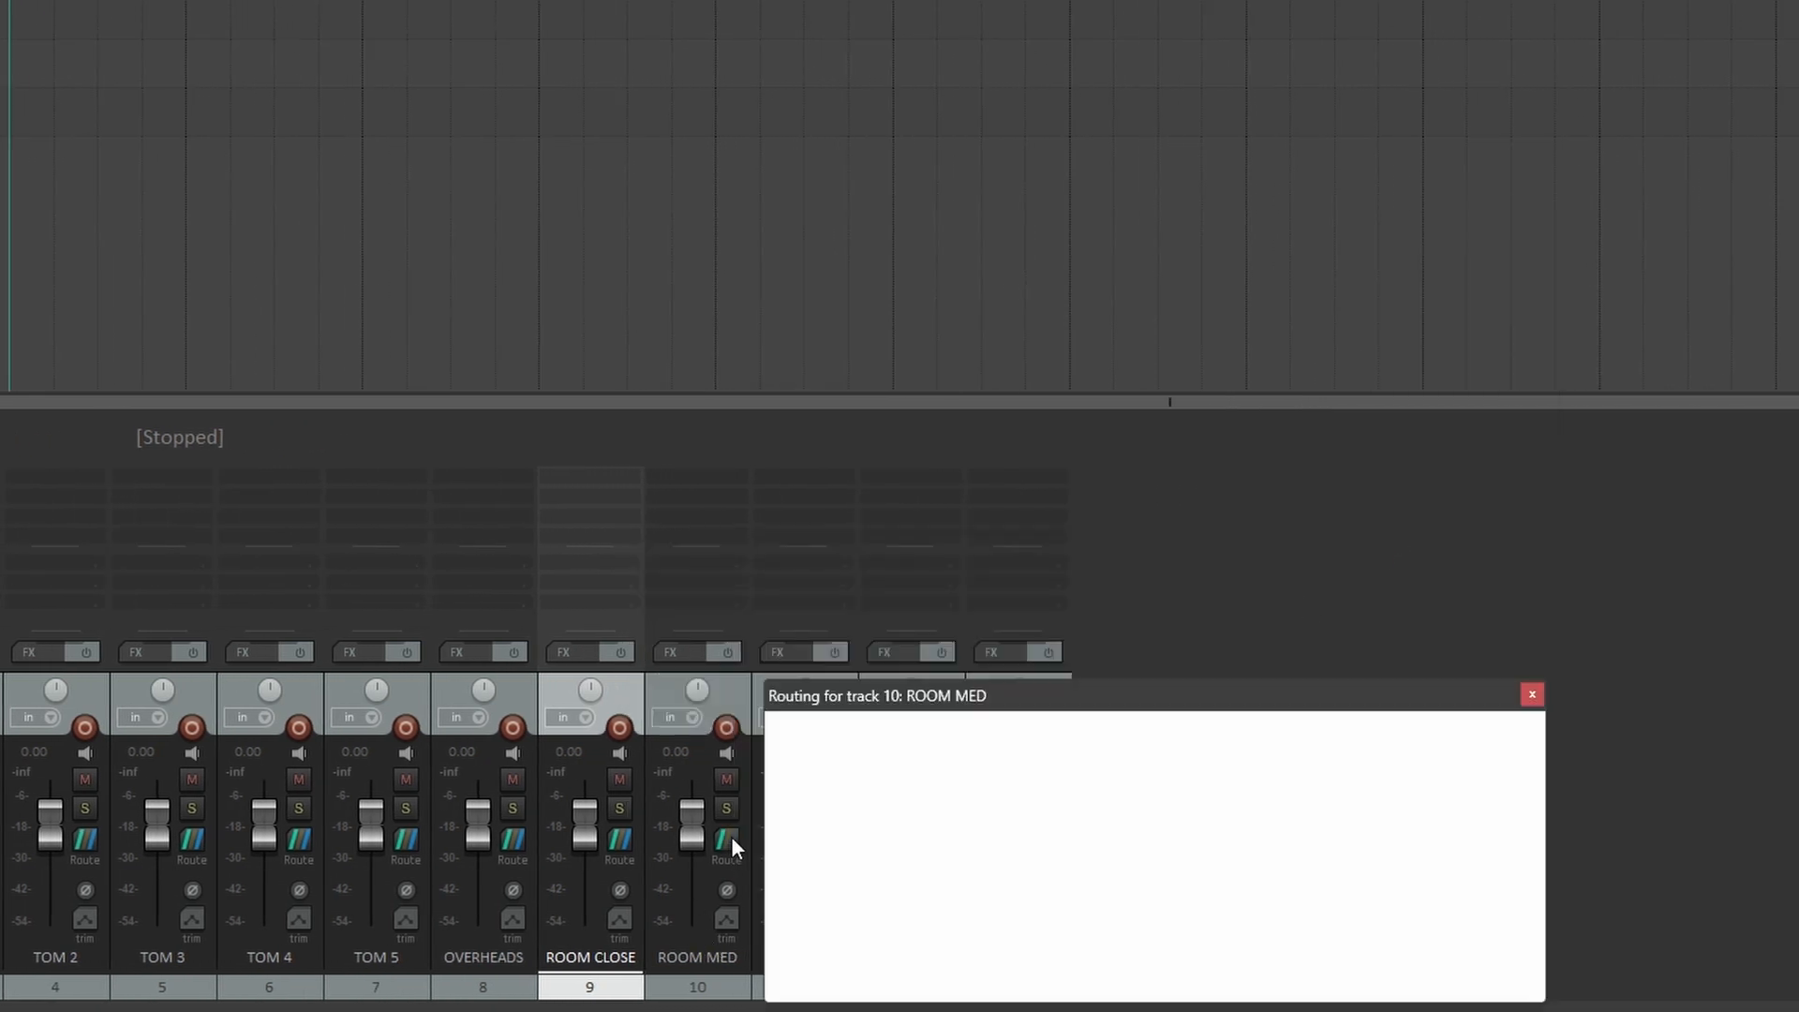
left_click(1308, 849)
left_click(1244, 634)
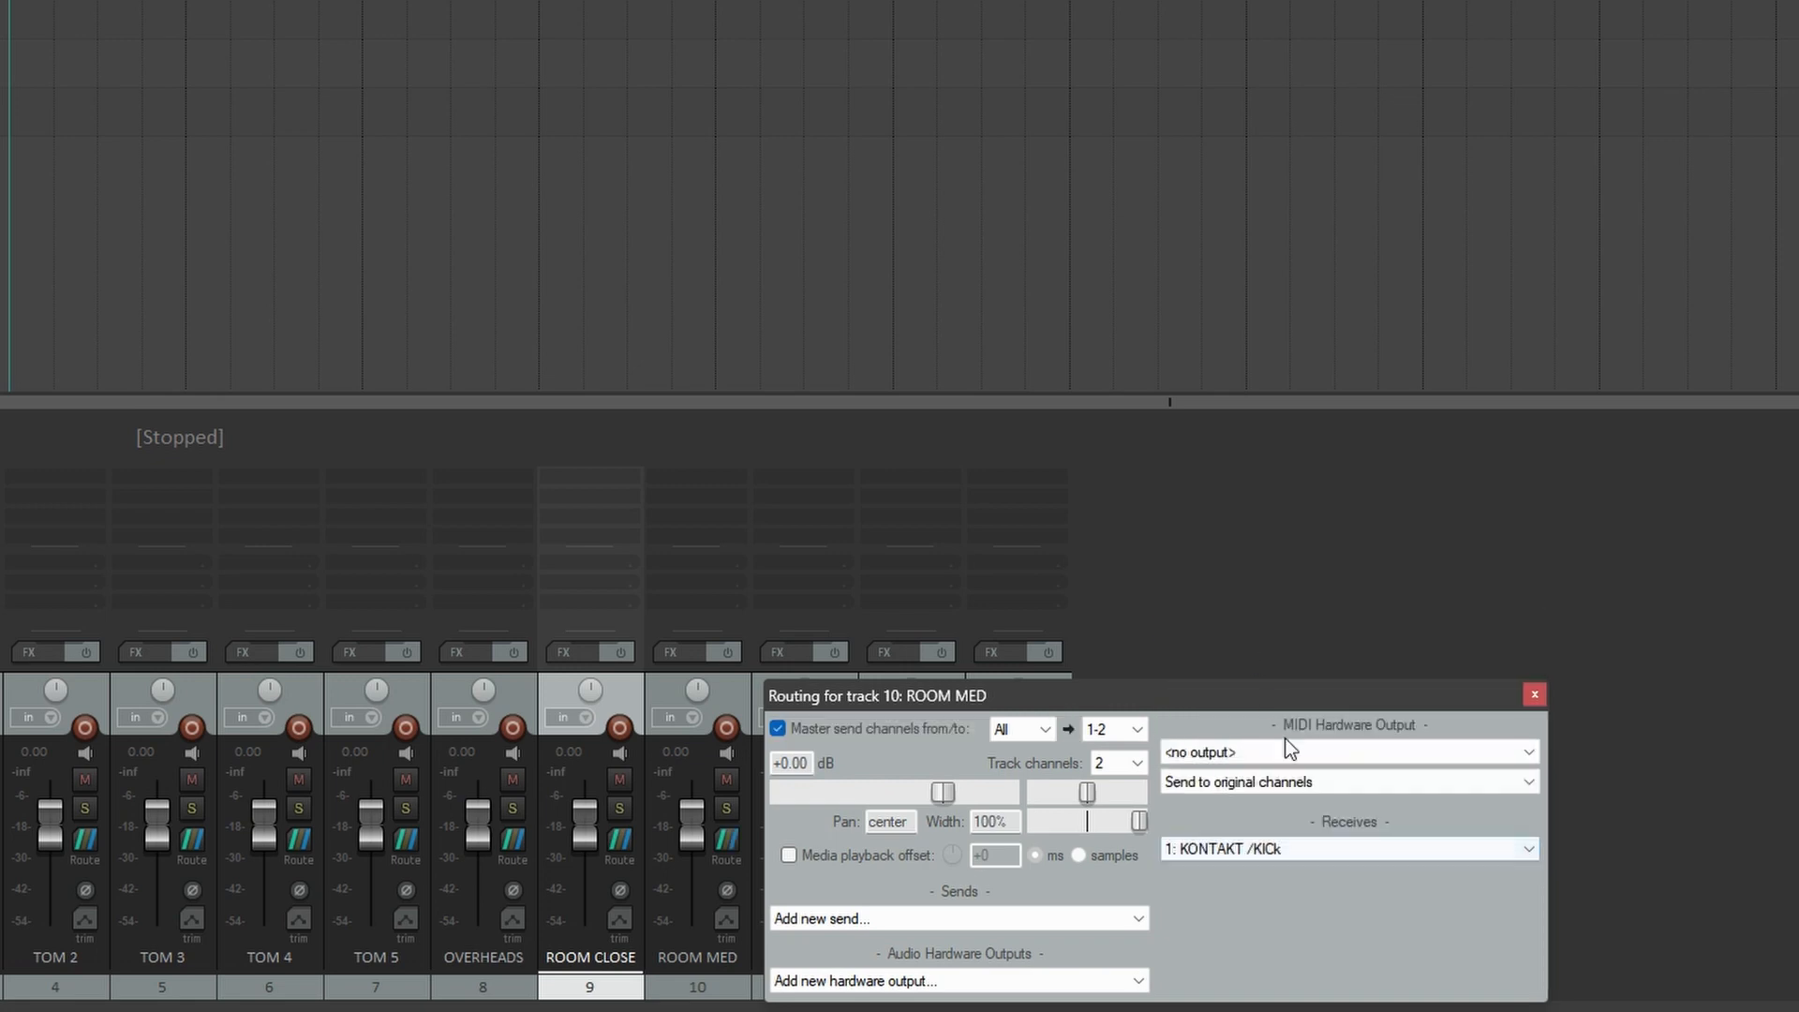
left_click(1256, 965)
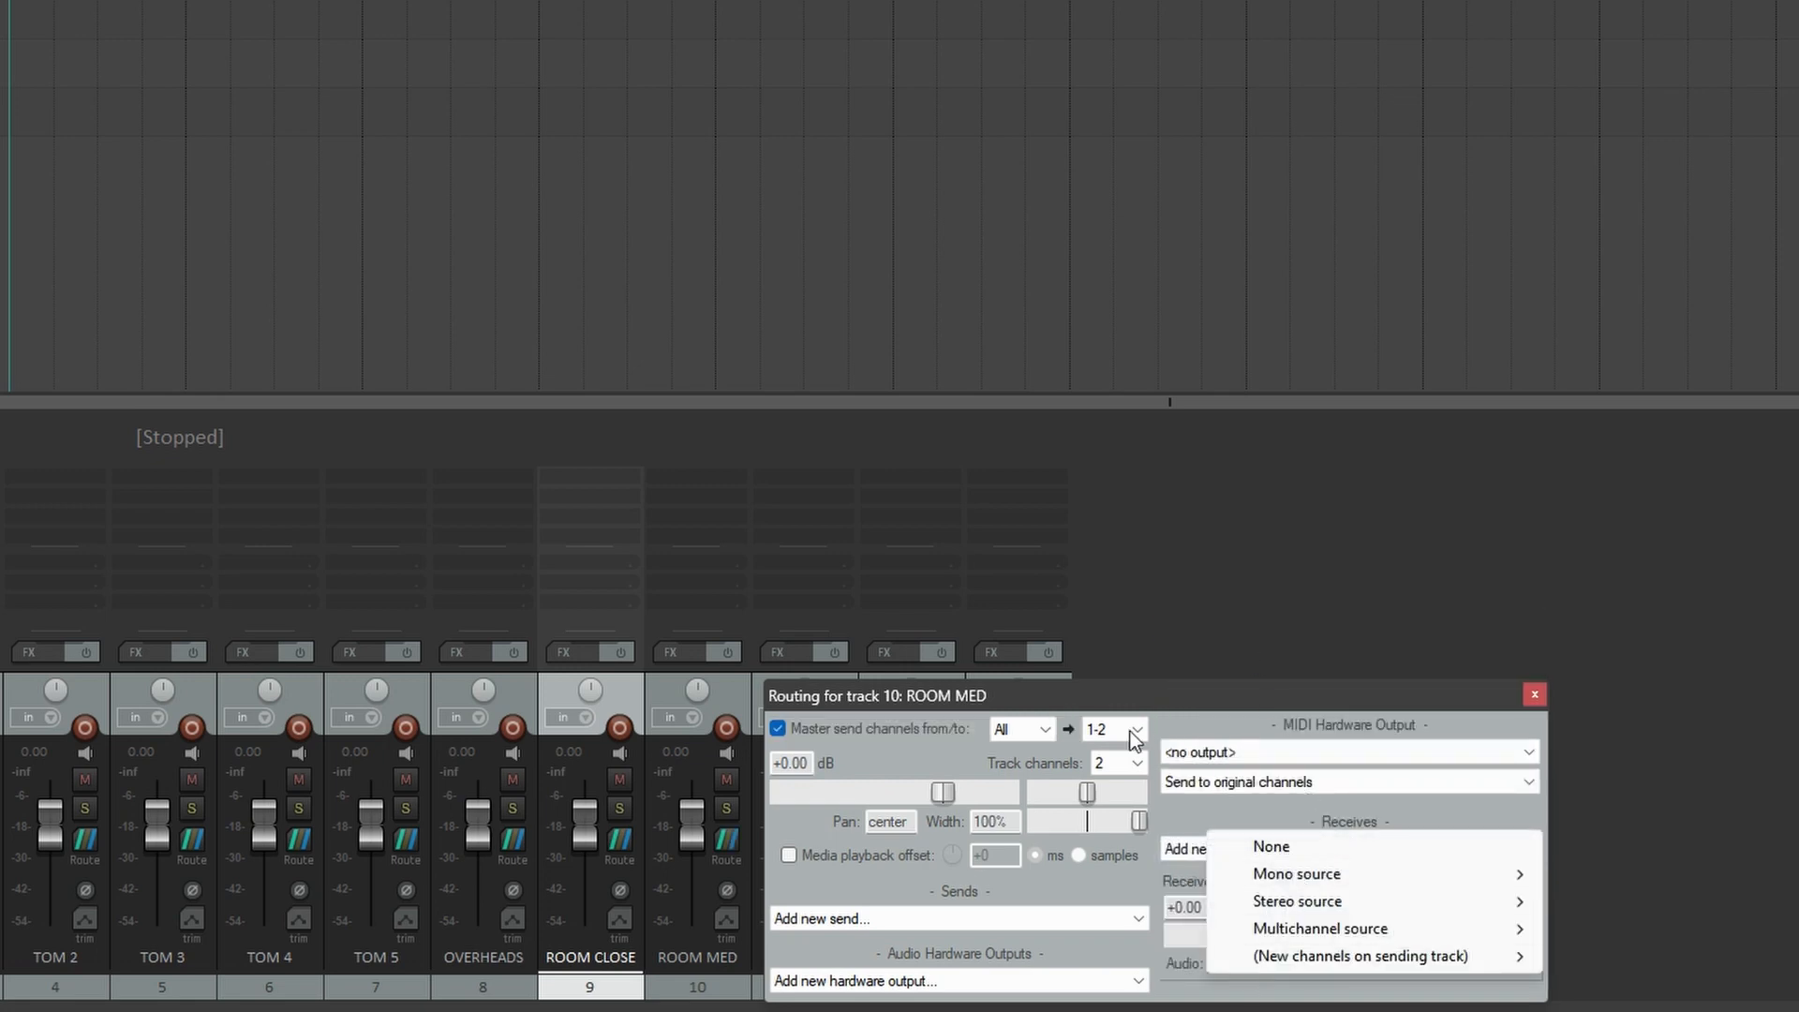
left_click_drag(1148, 695, 980, 451)
left_click(1089, 720)
mouse_move(1171, 802)
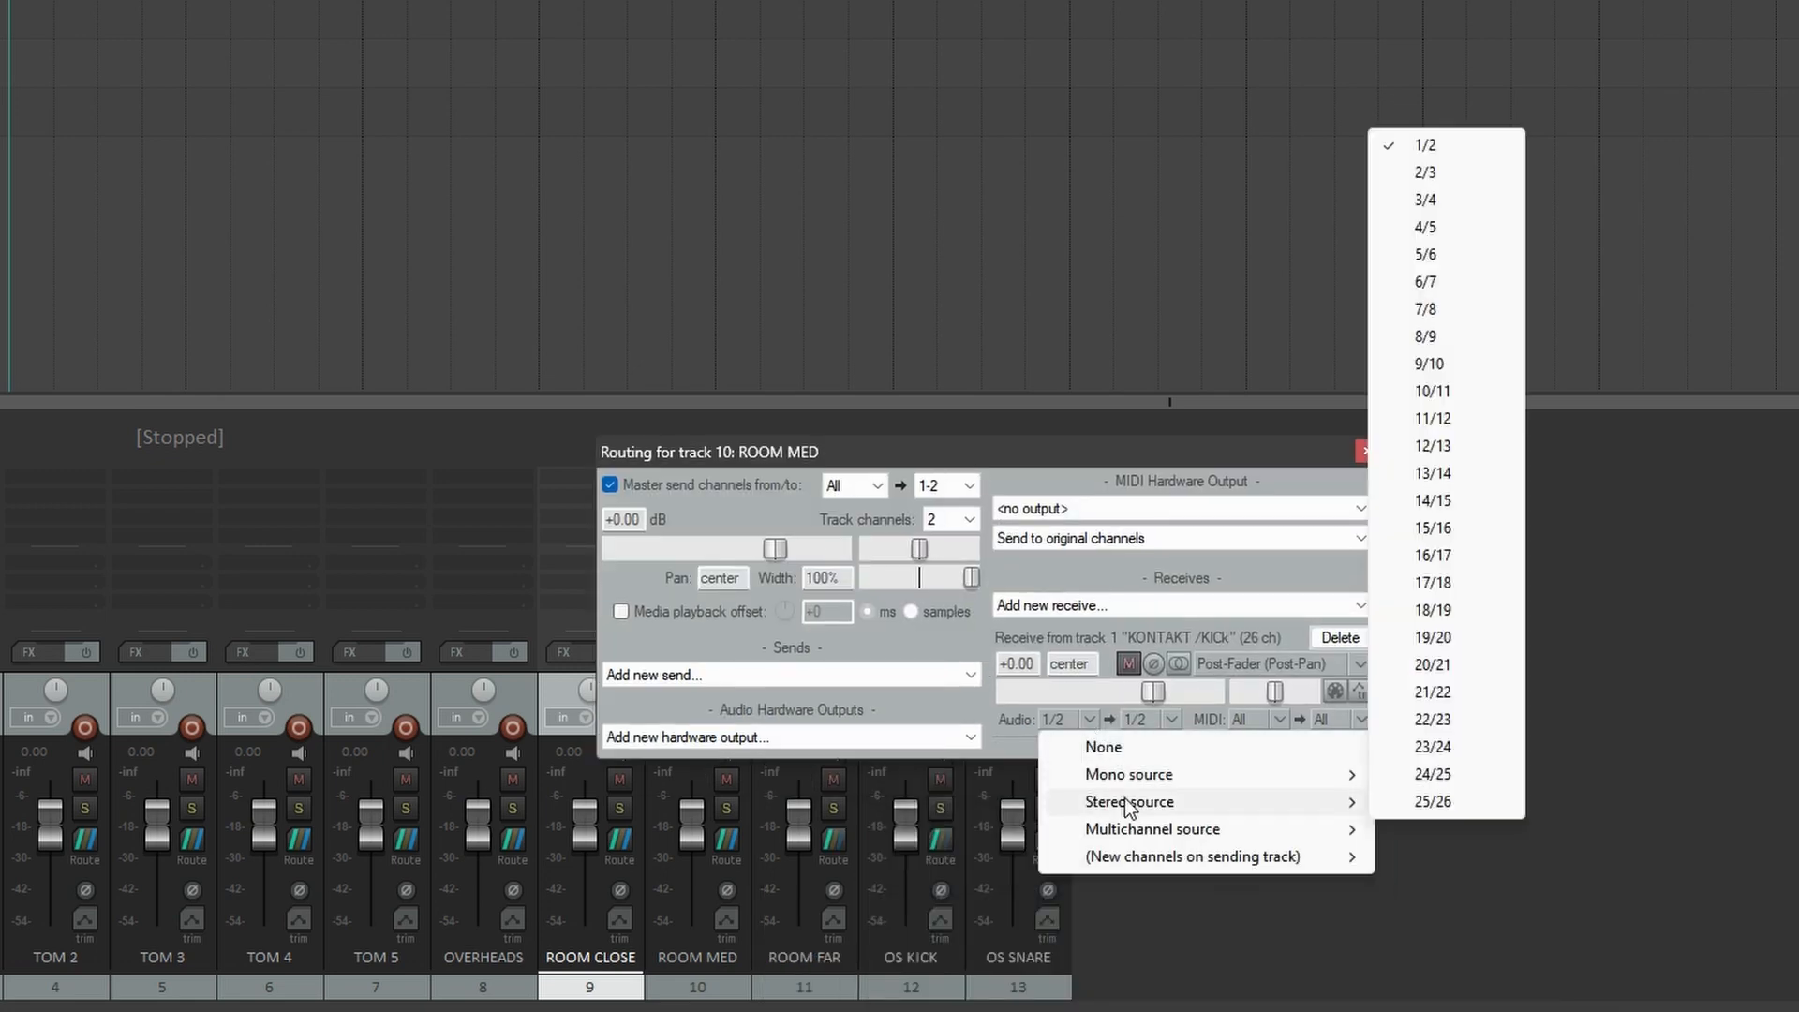
left_click(1437, 638)
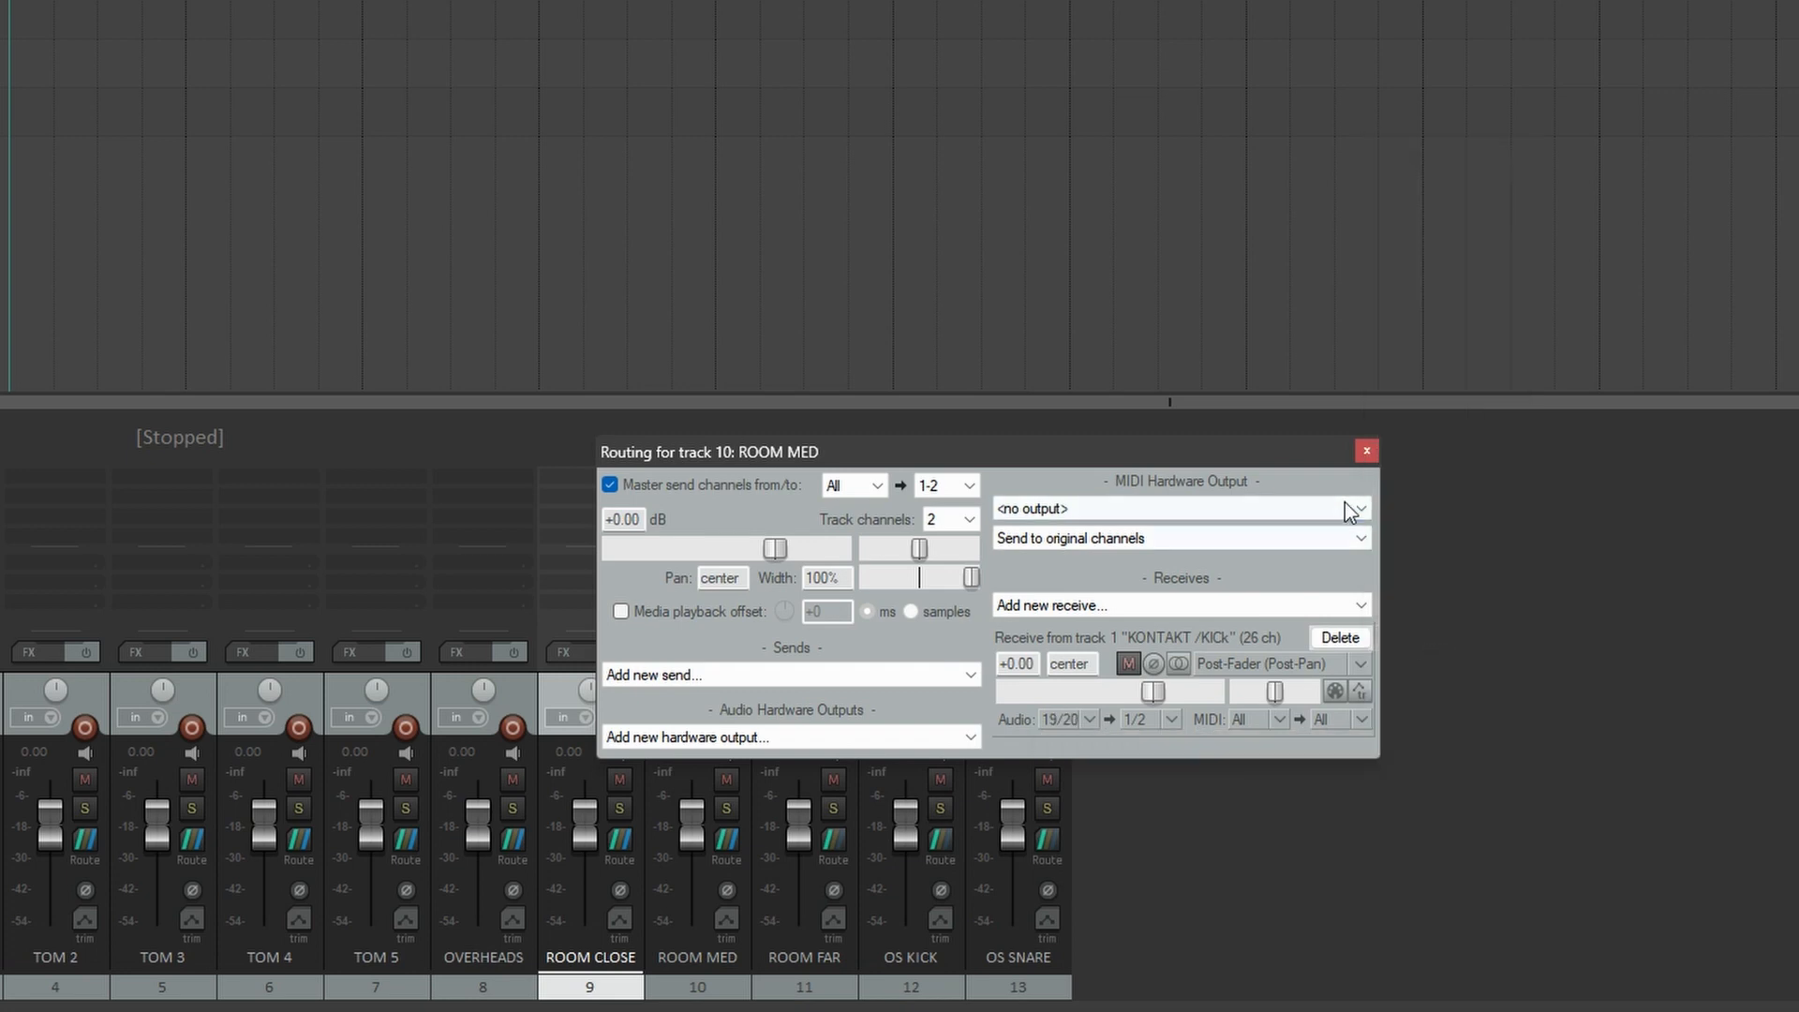
left_click(1367, 450)
left_click(727, 839)
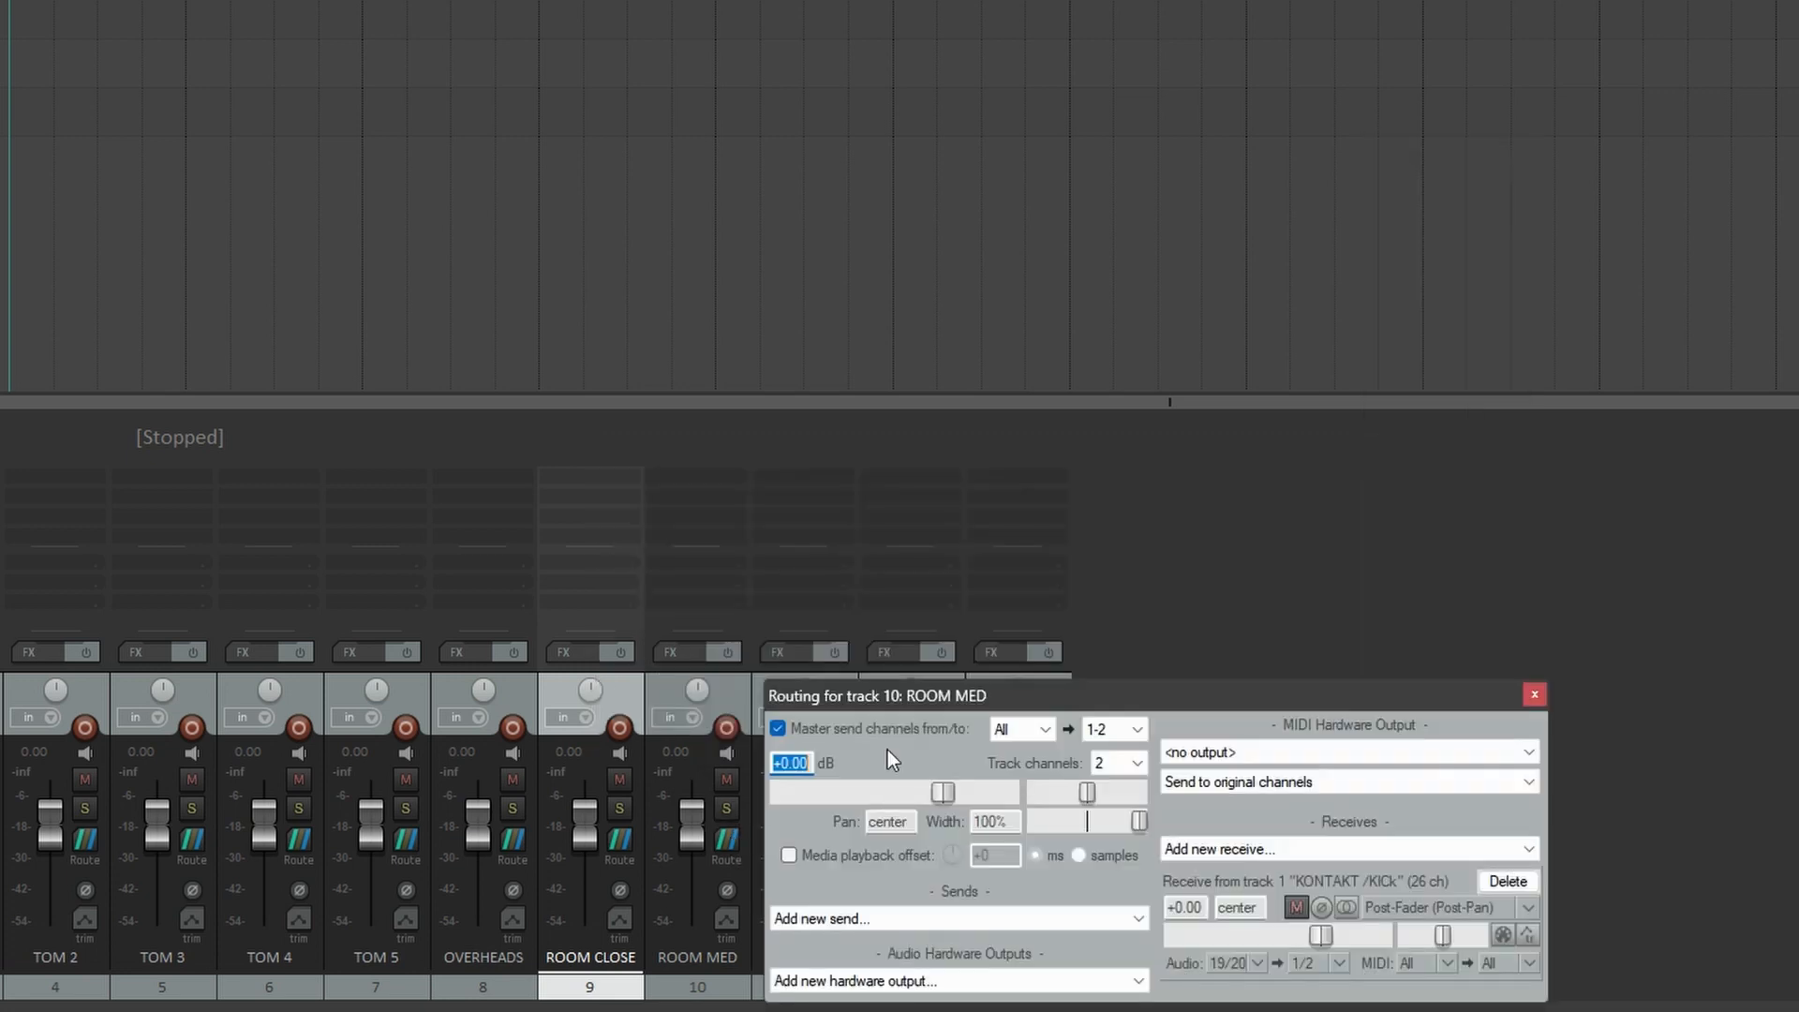
left_click_drag(981, 696, 882, 436)
- Add a receive from the Kontakt/kick track to the ROOM FAR track, with stereo source 21/22
left_click(806, 830)
left_click(825, 831)
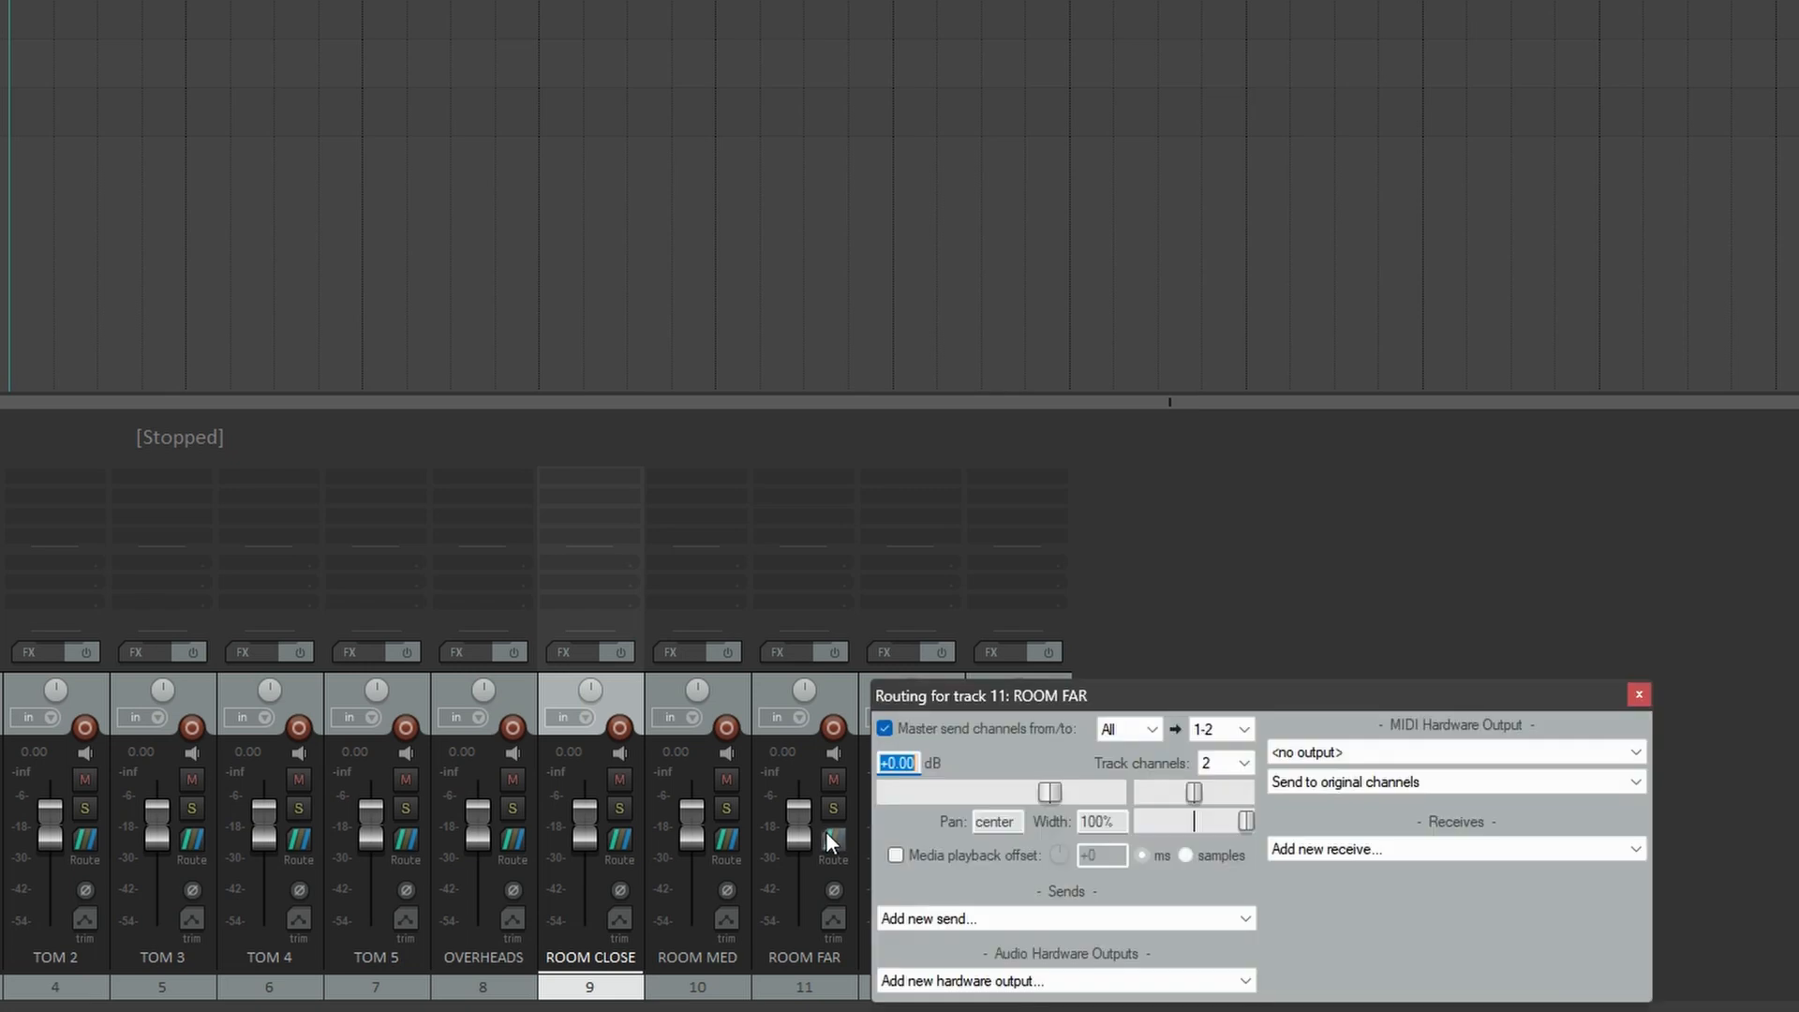
left_click(1396, 849)
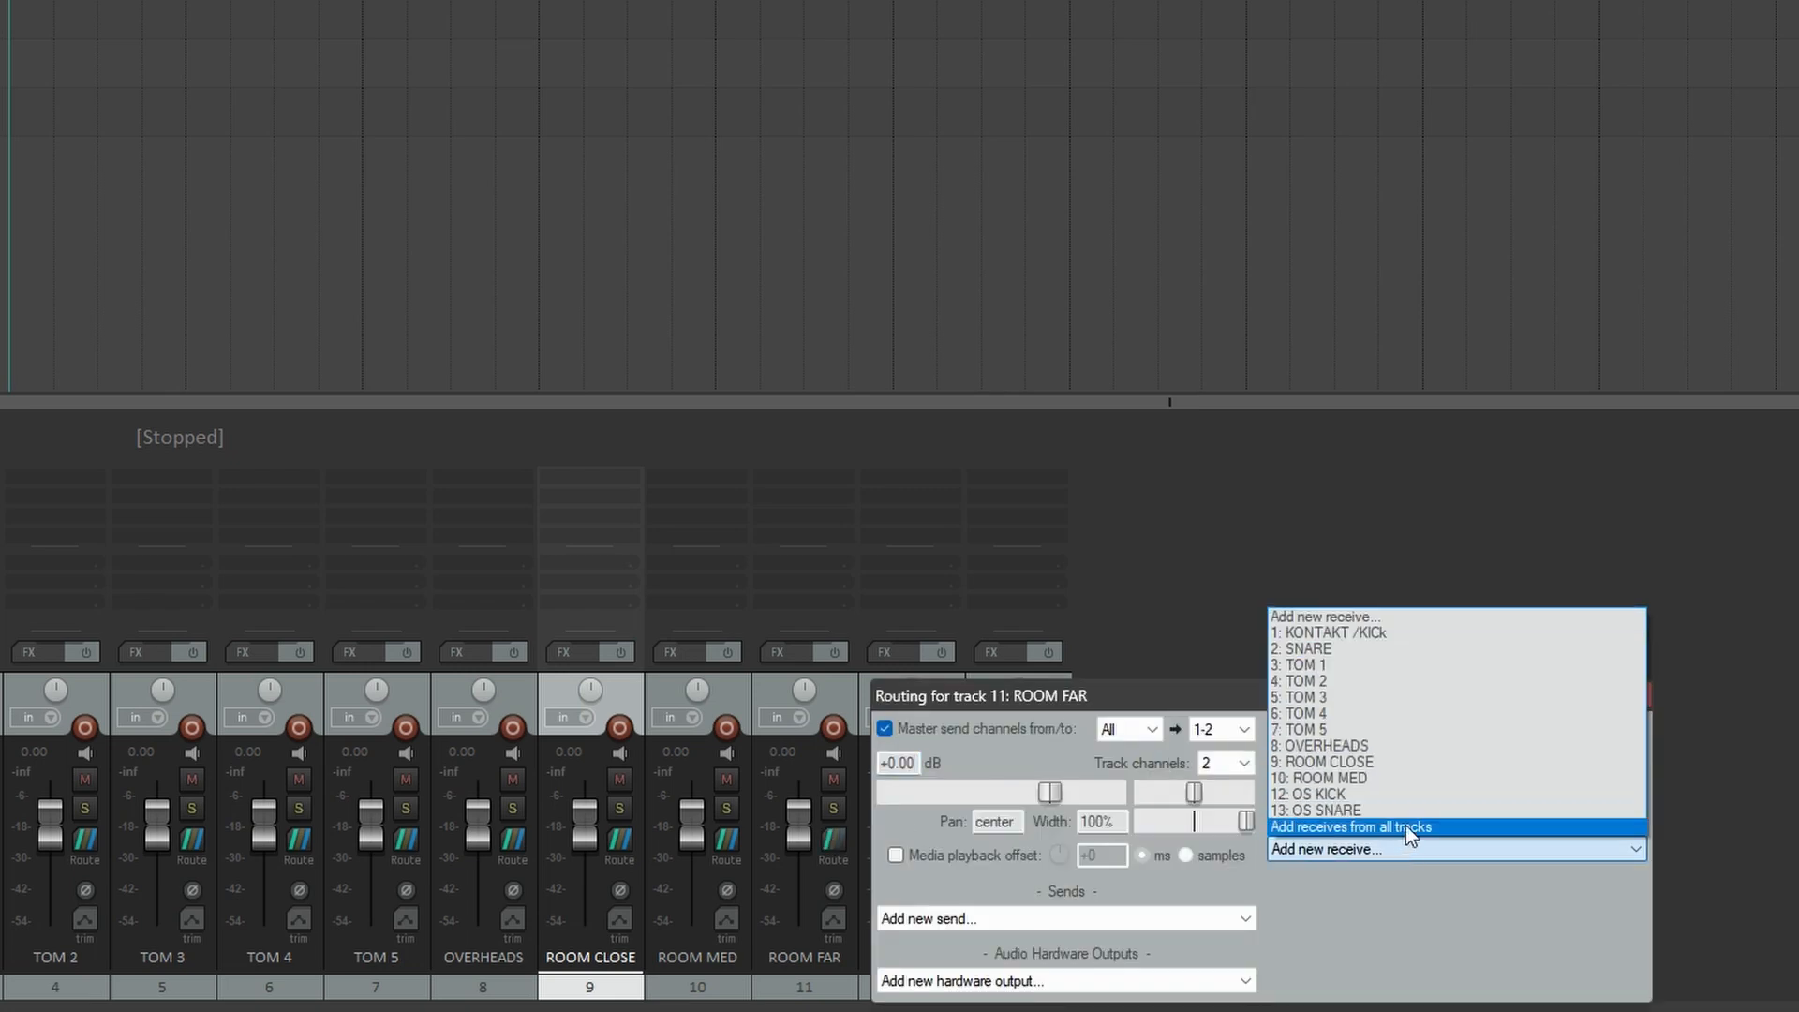
left_click(1402, 632)
left_click(1222, 981)
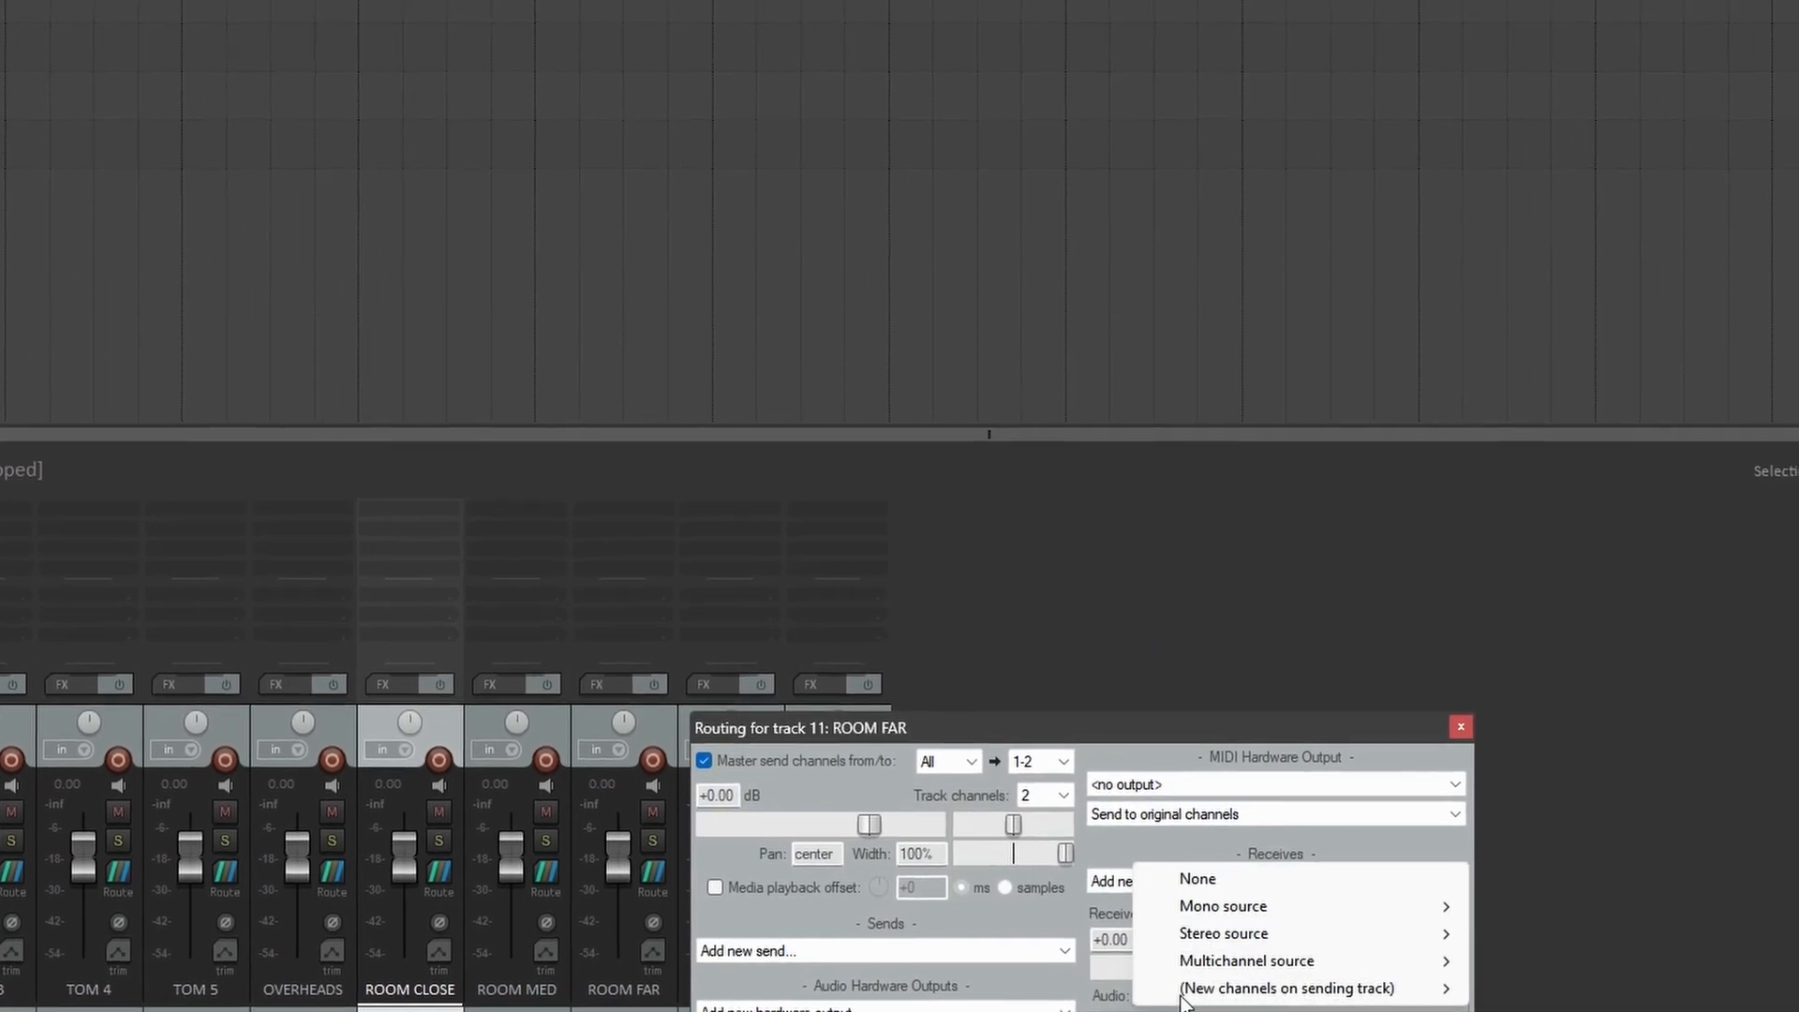
mouse_move(1283, 931)
left_click(1533, 827)
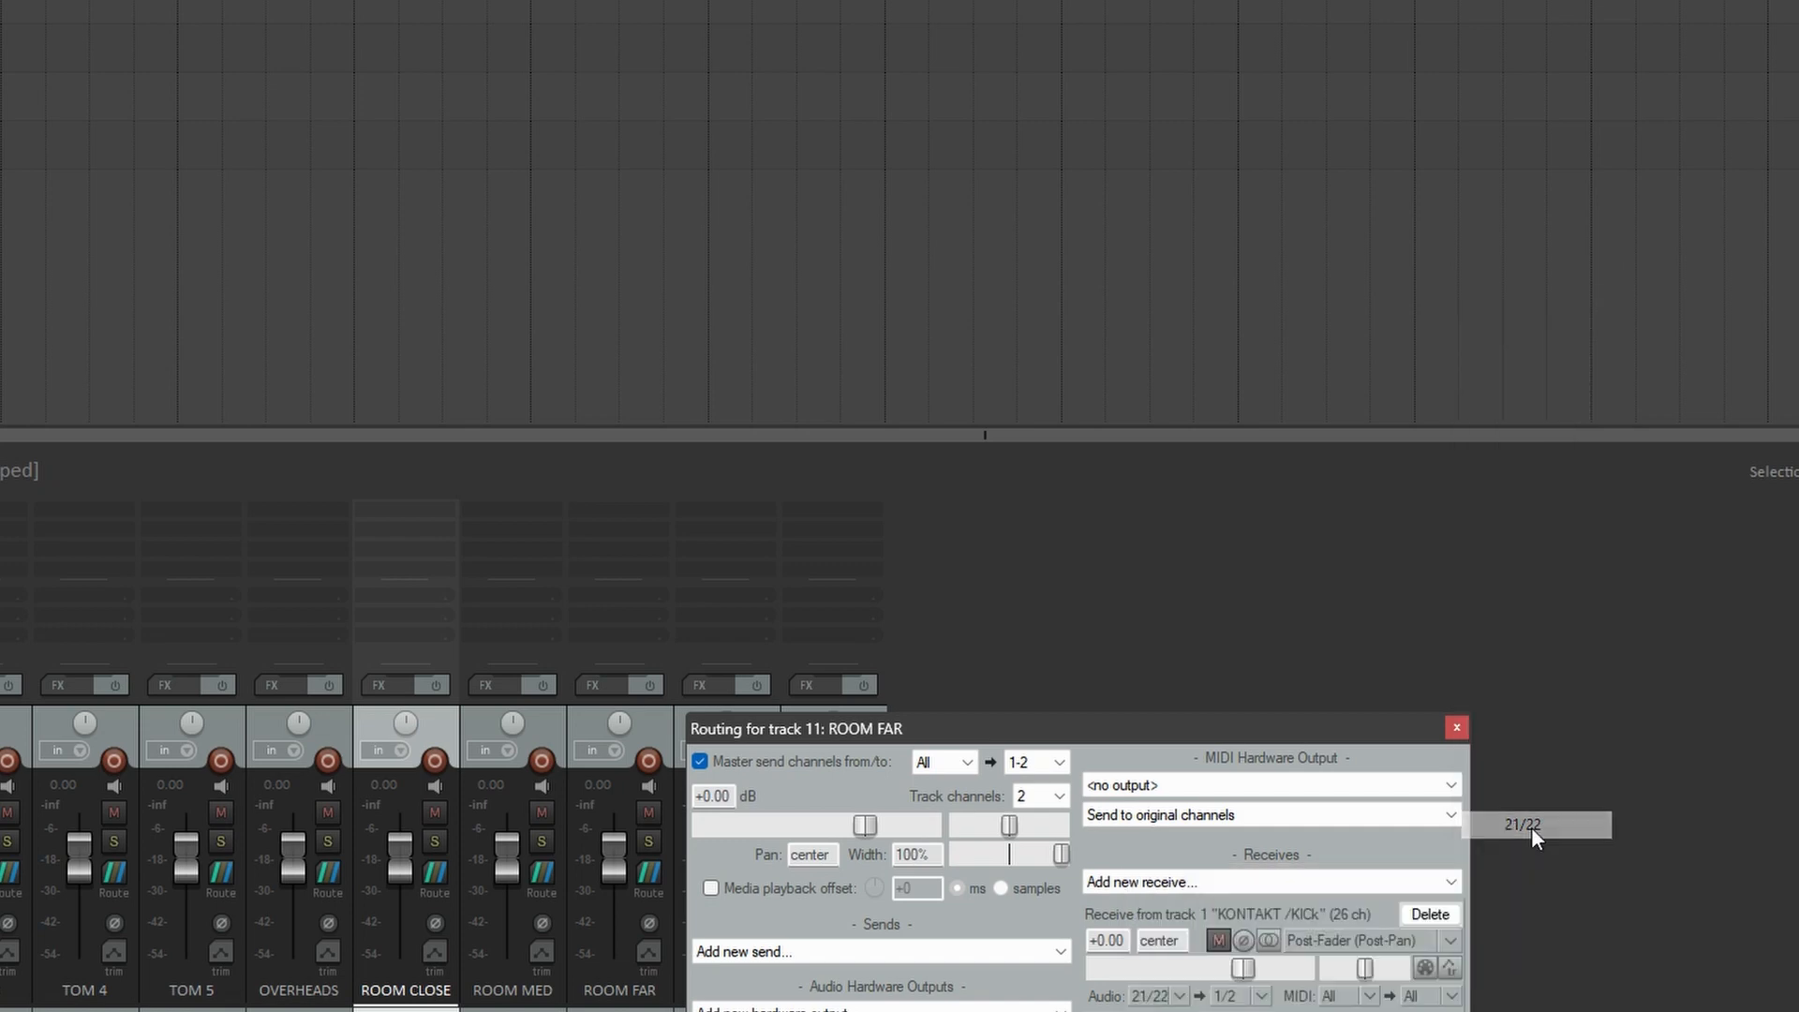
left_click(1453, 729)
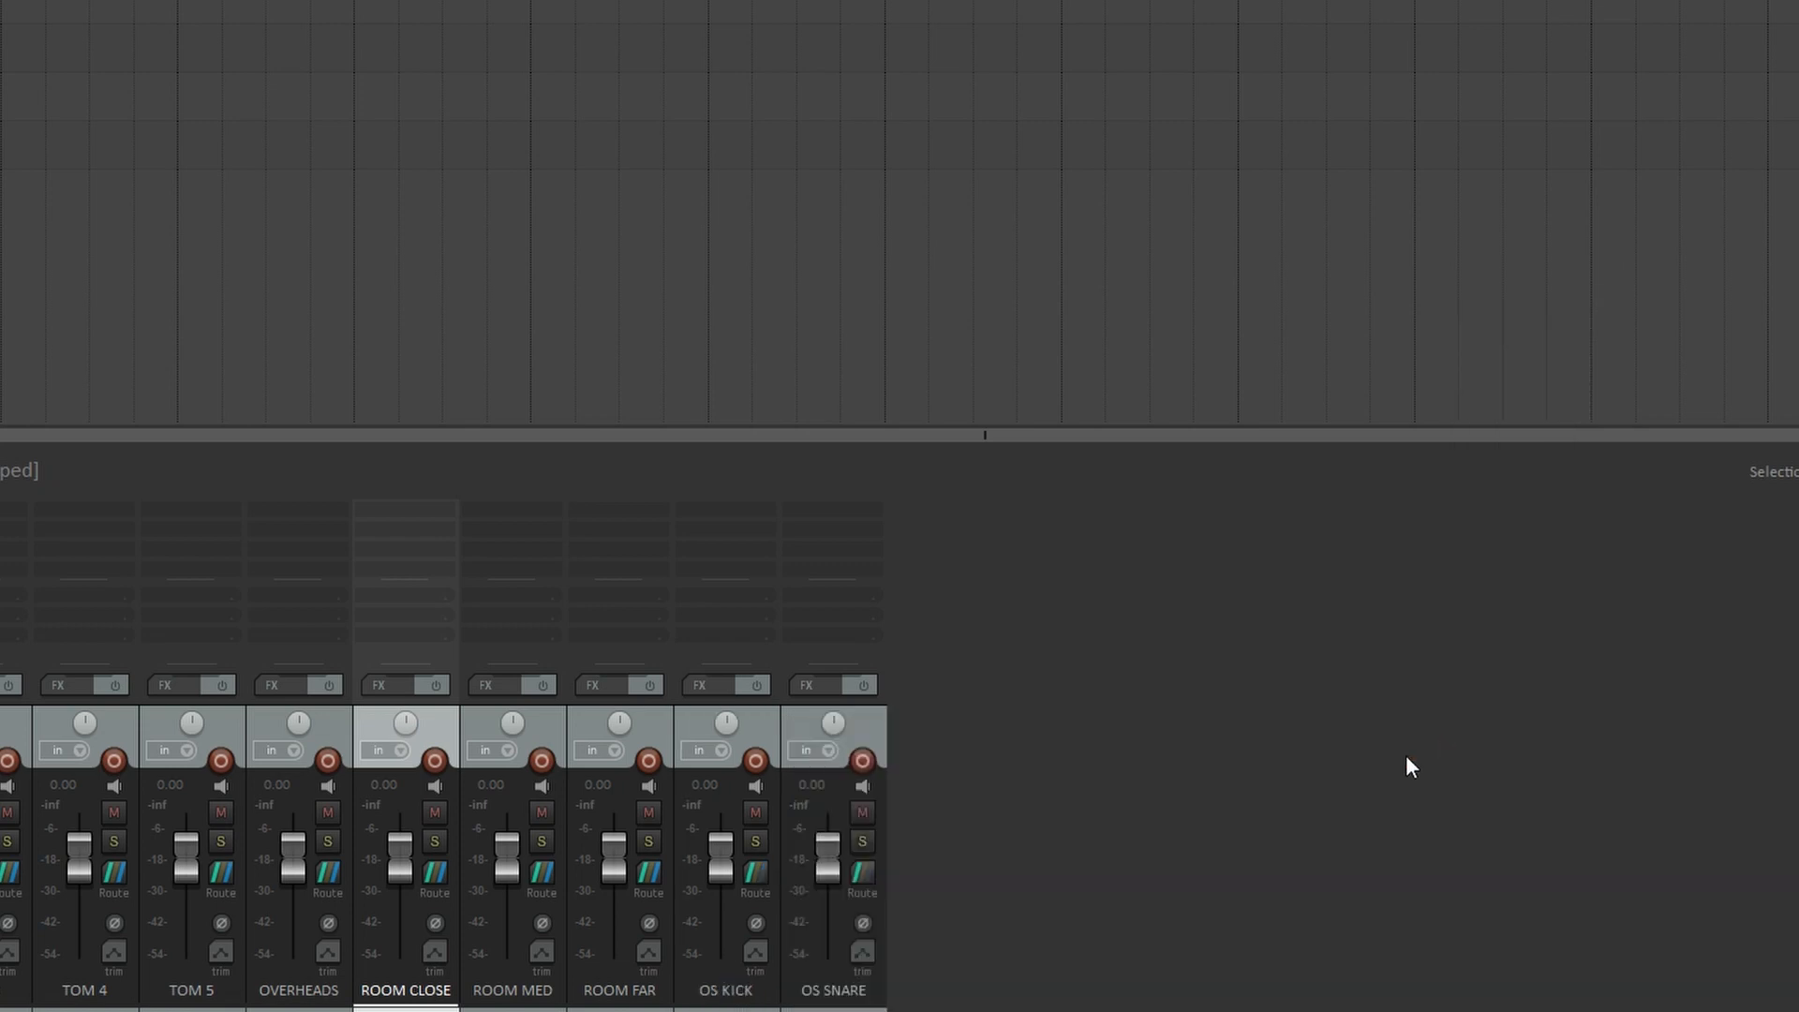
- Add a receive from the Kontakt/kick track to the OS KICK track, using the stereo source pair for the OS KICK output
left_click(756, 868)
left_click(1076, 551)
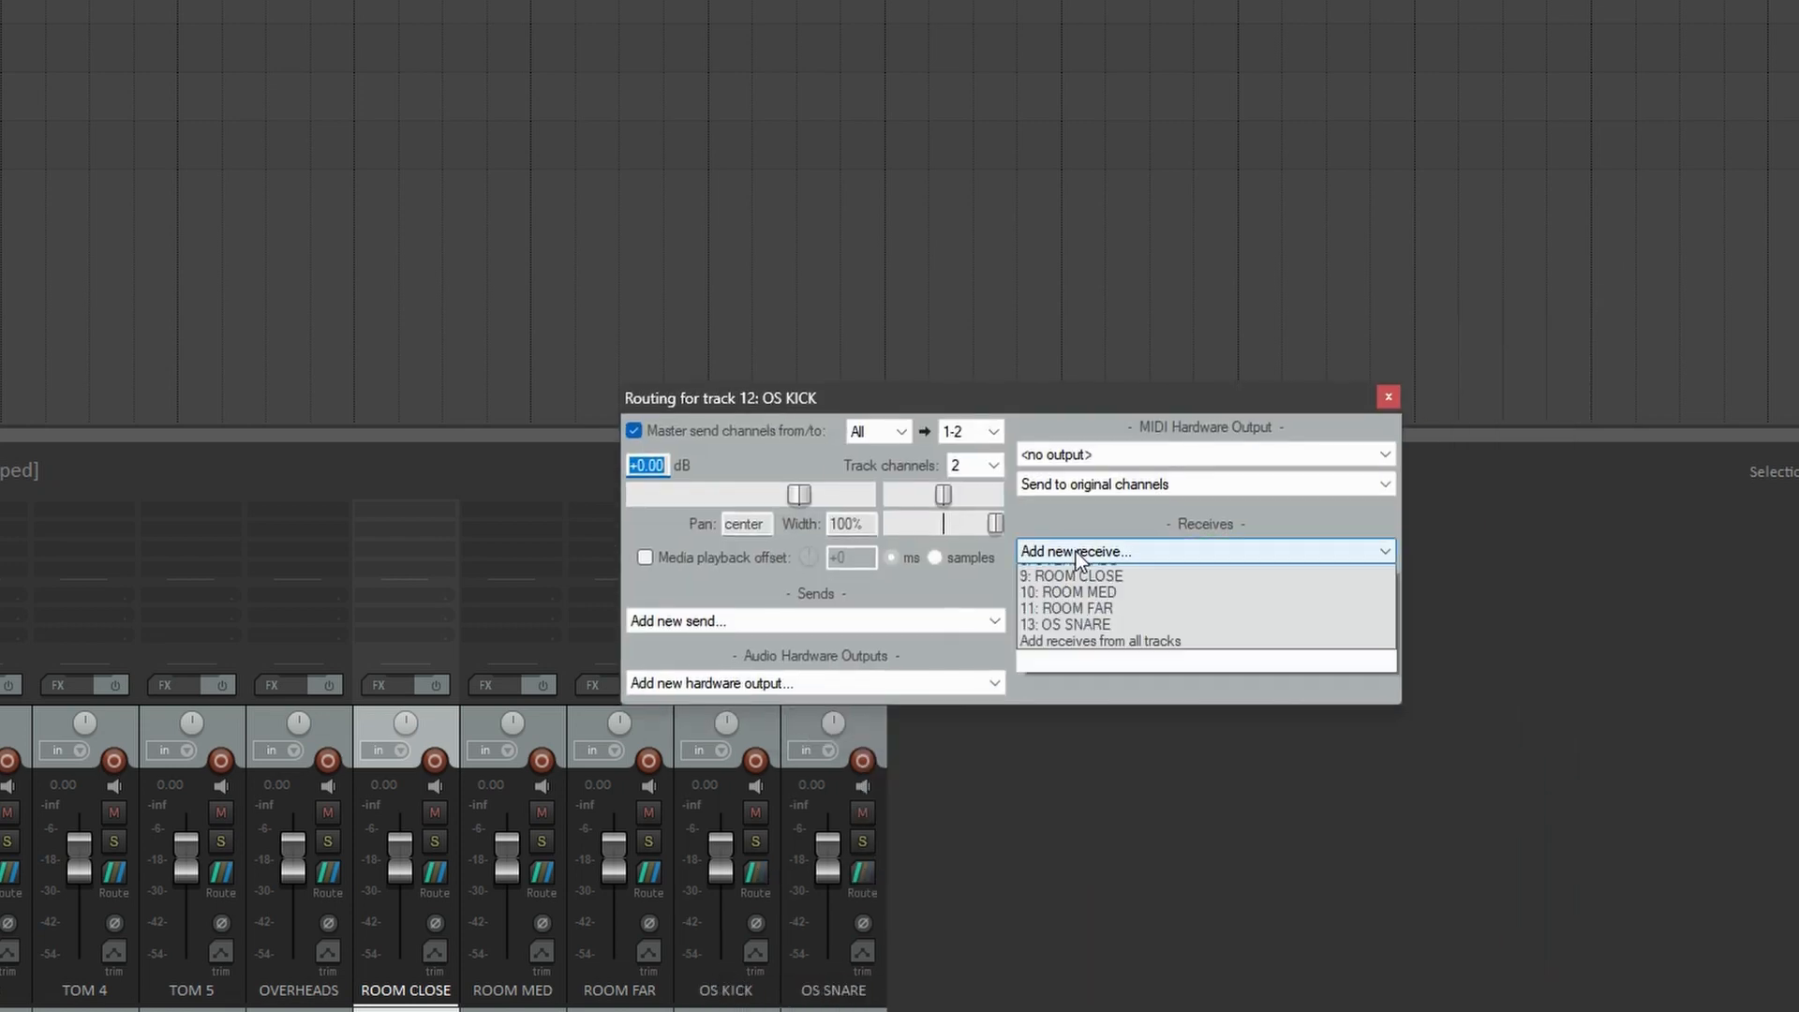
left_click(1095, 592)
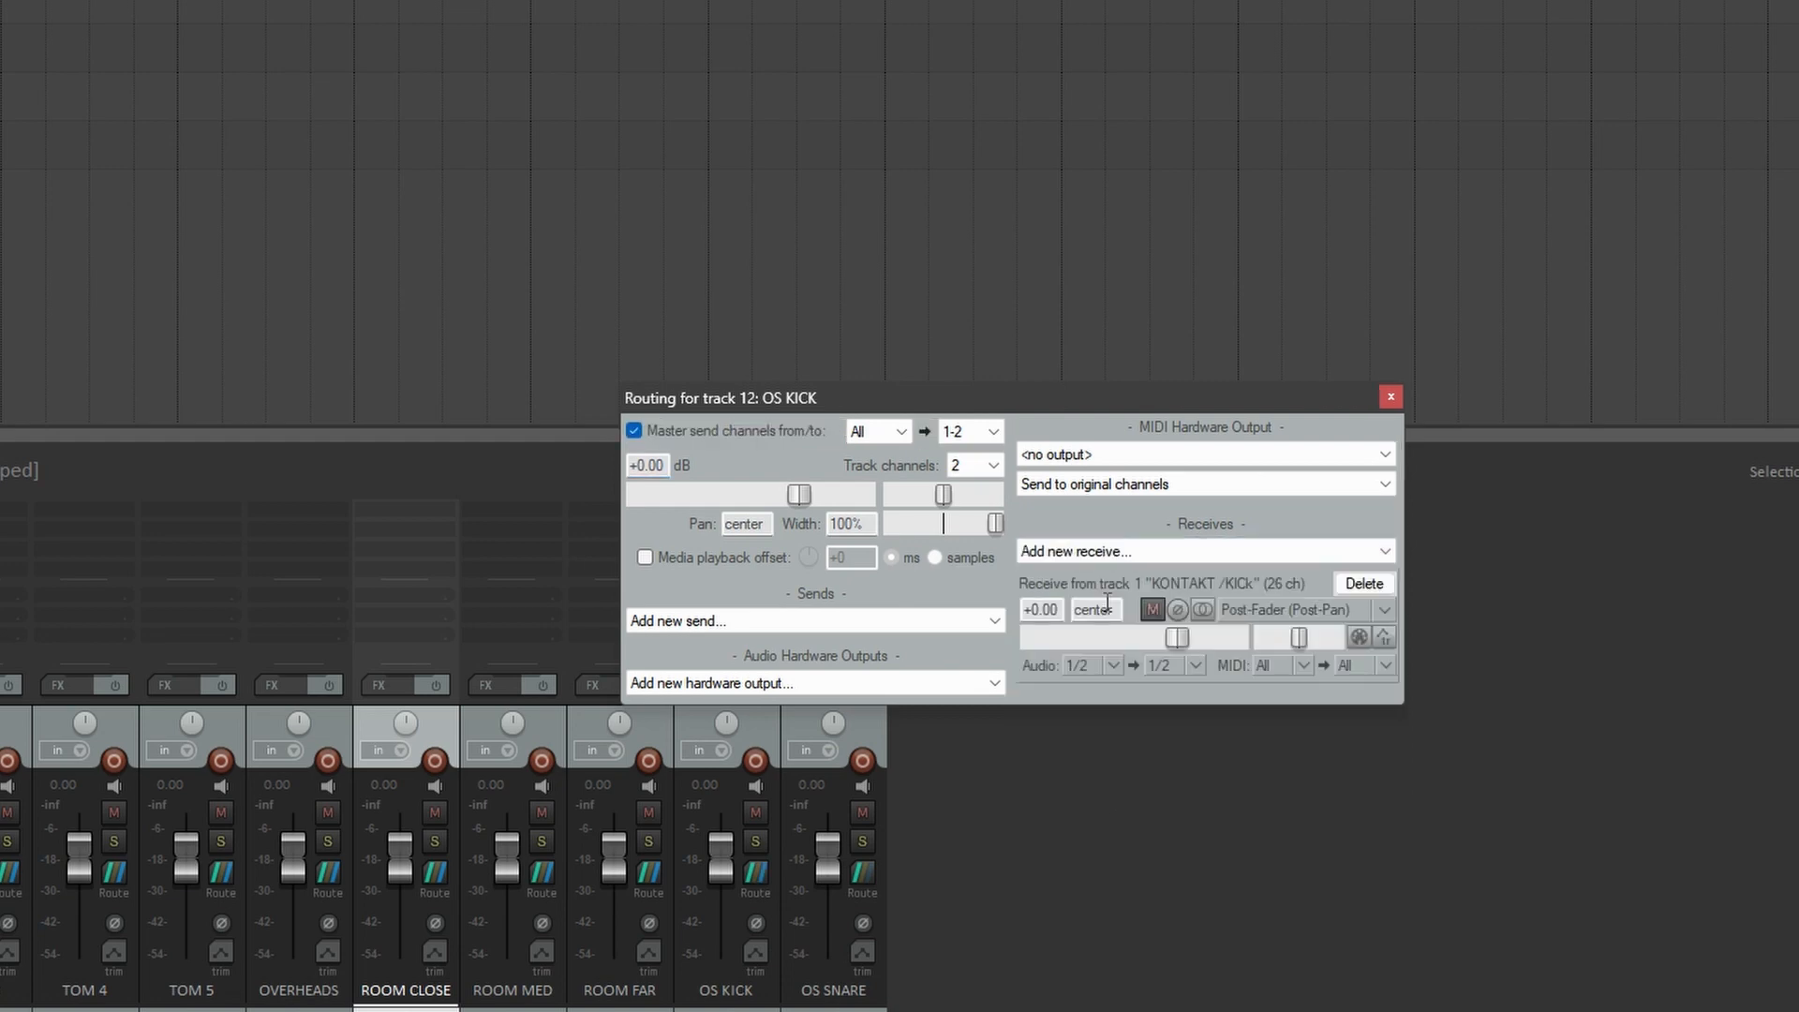
left_click(1113, 667)
mouse_move(1286, 744)
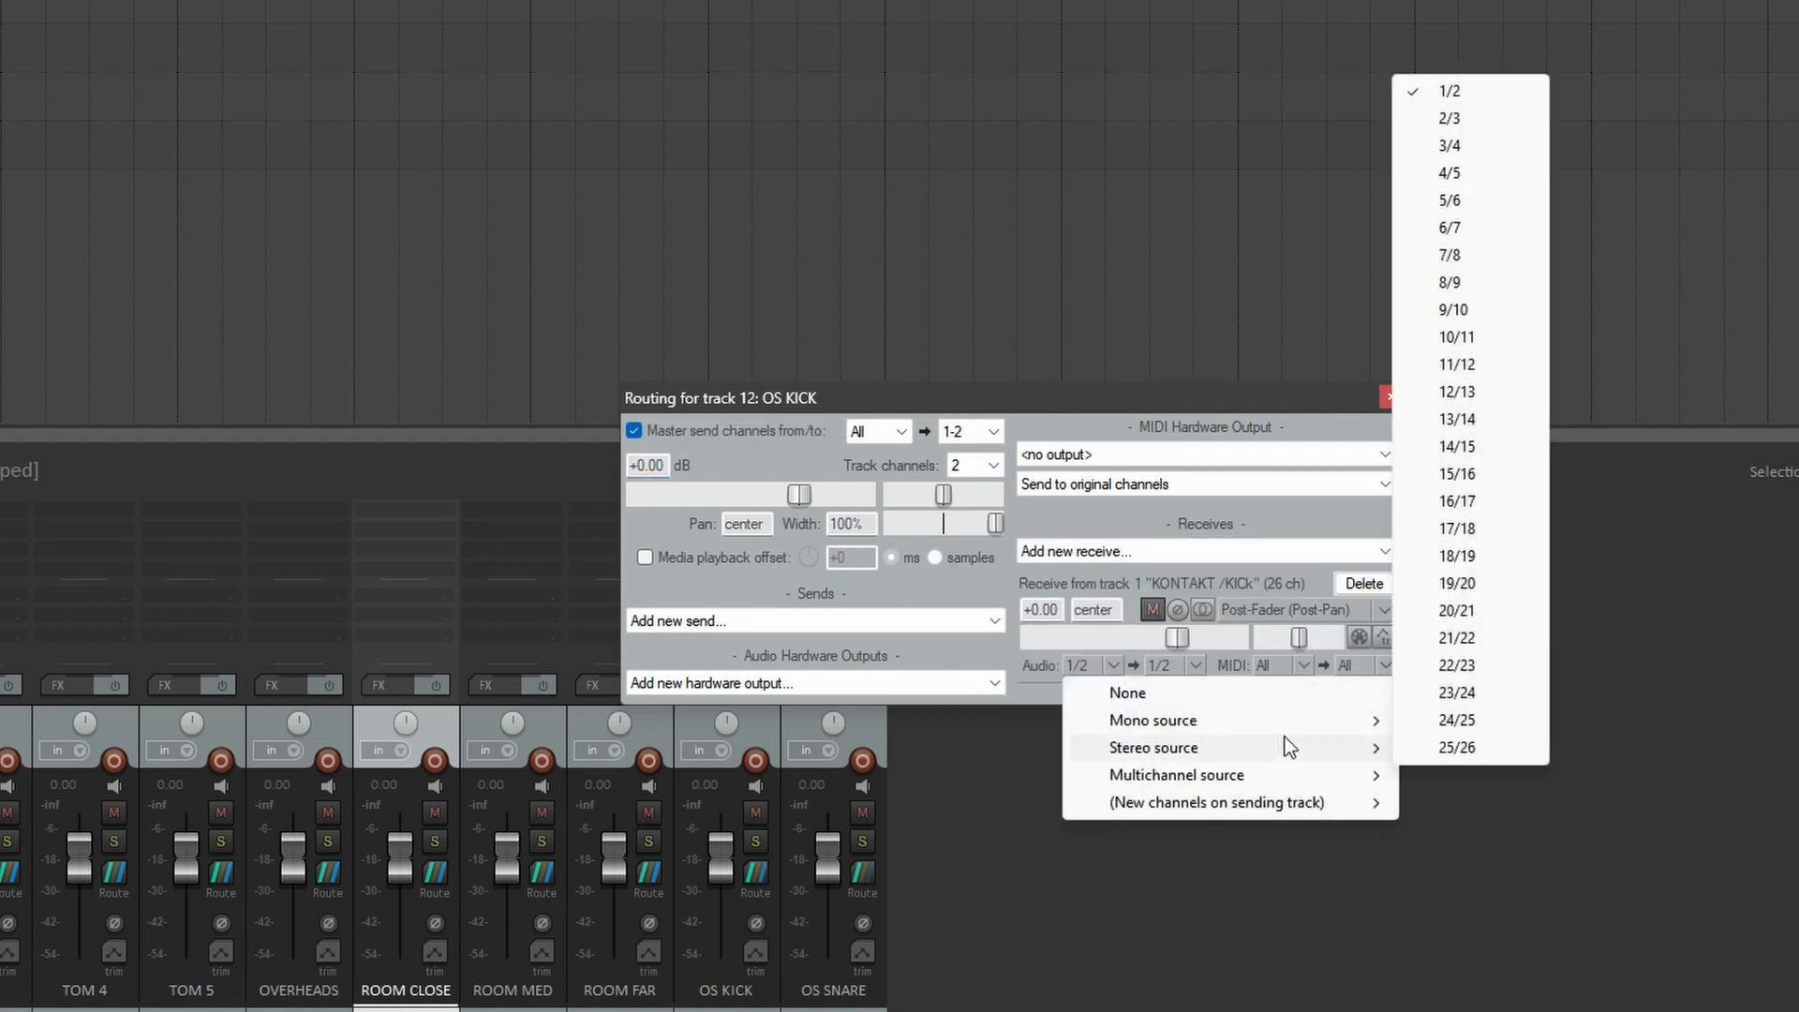
left_click(1457, 719)
left_click(1385, 396)
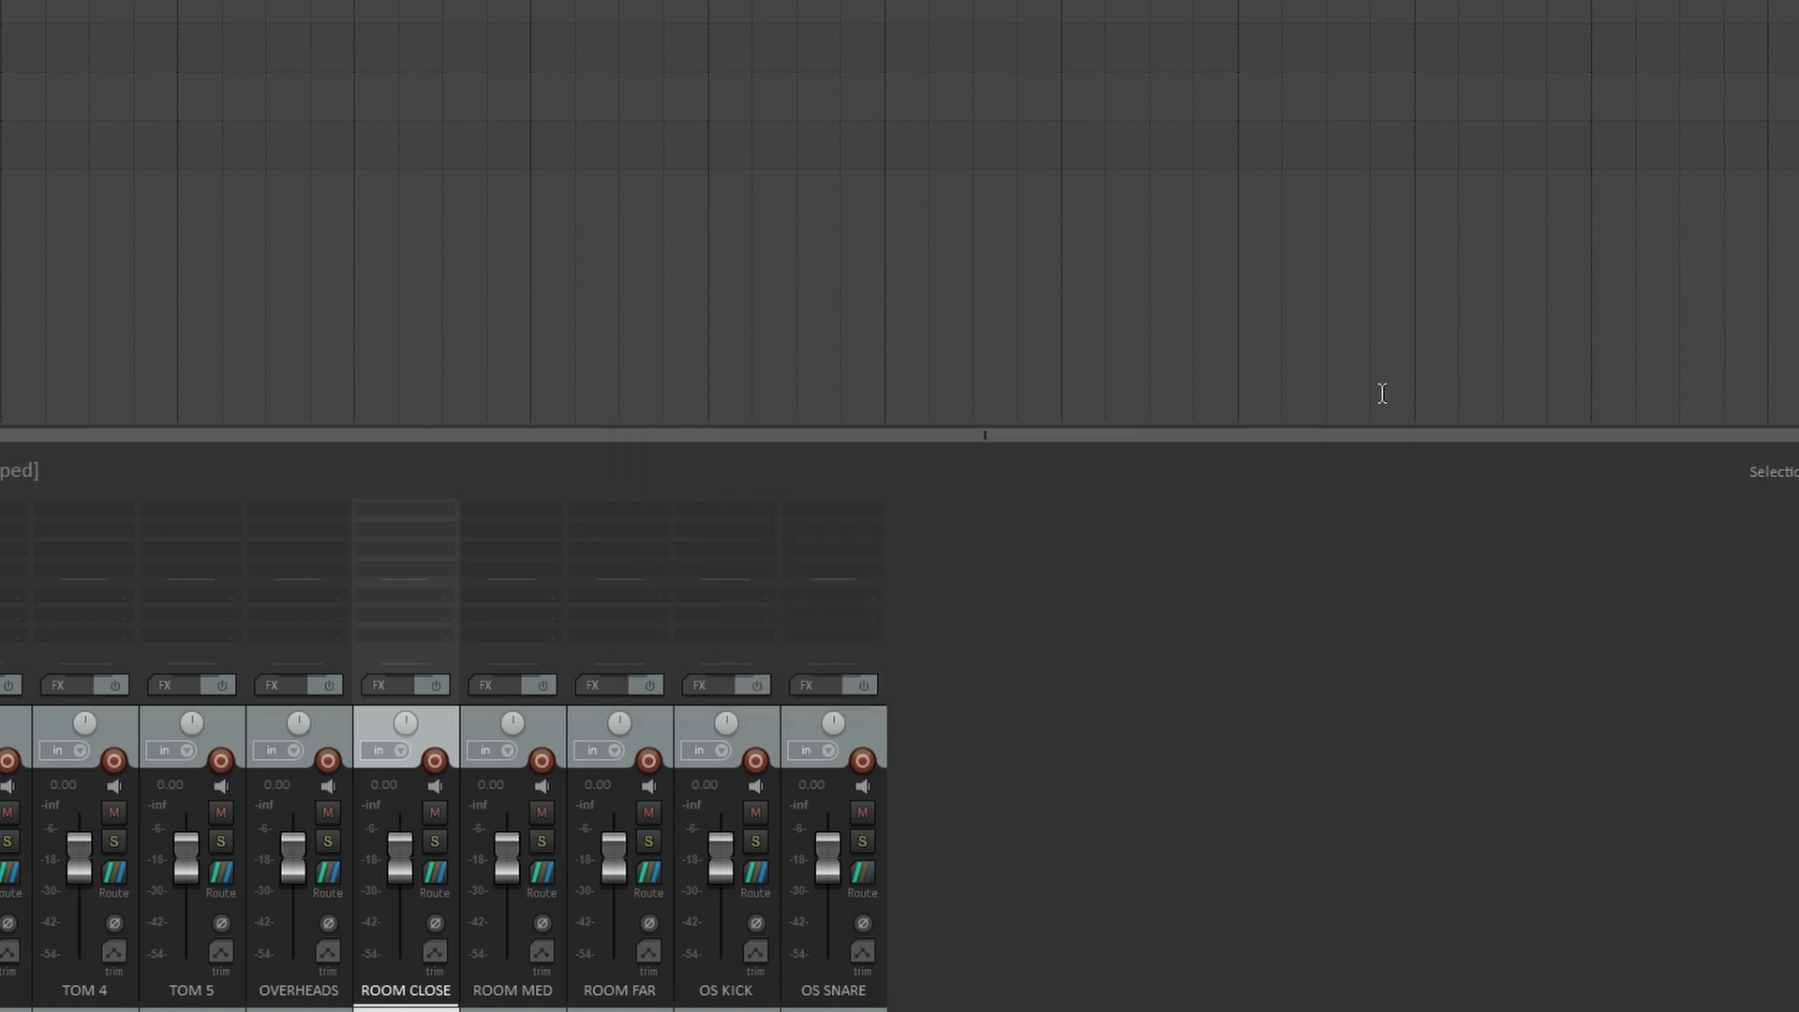
- Add a receive from the Kontakt/kick track to the OS SNARE track, with stereo source 25/26
left_click(862, 871)
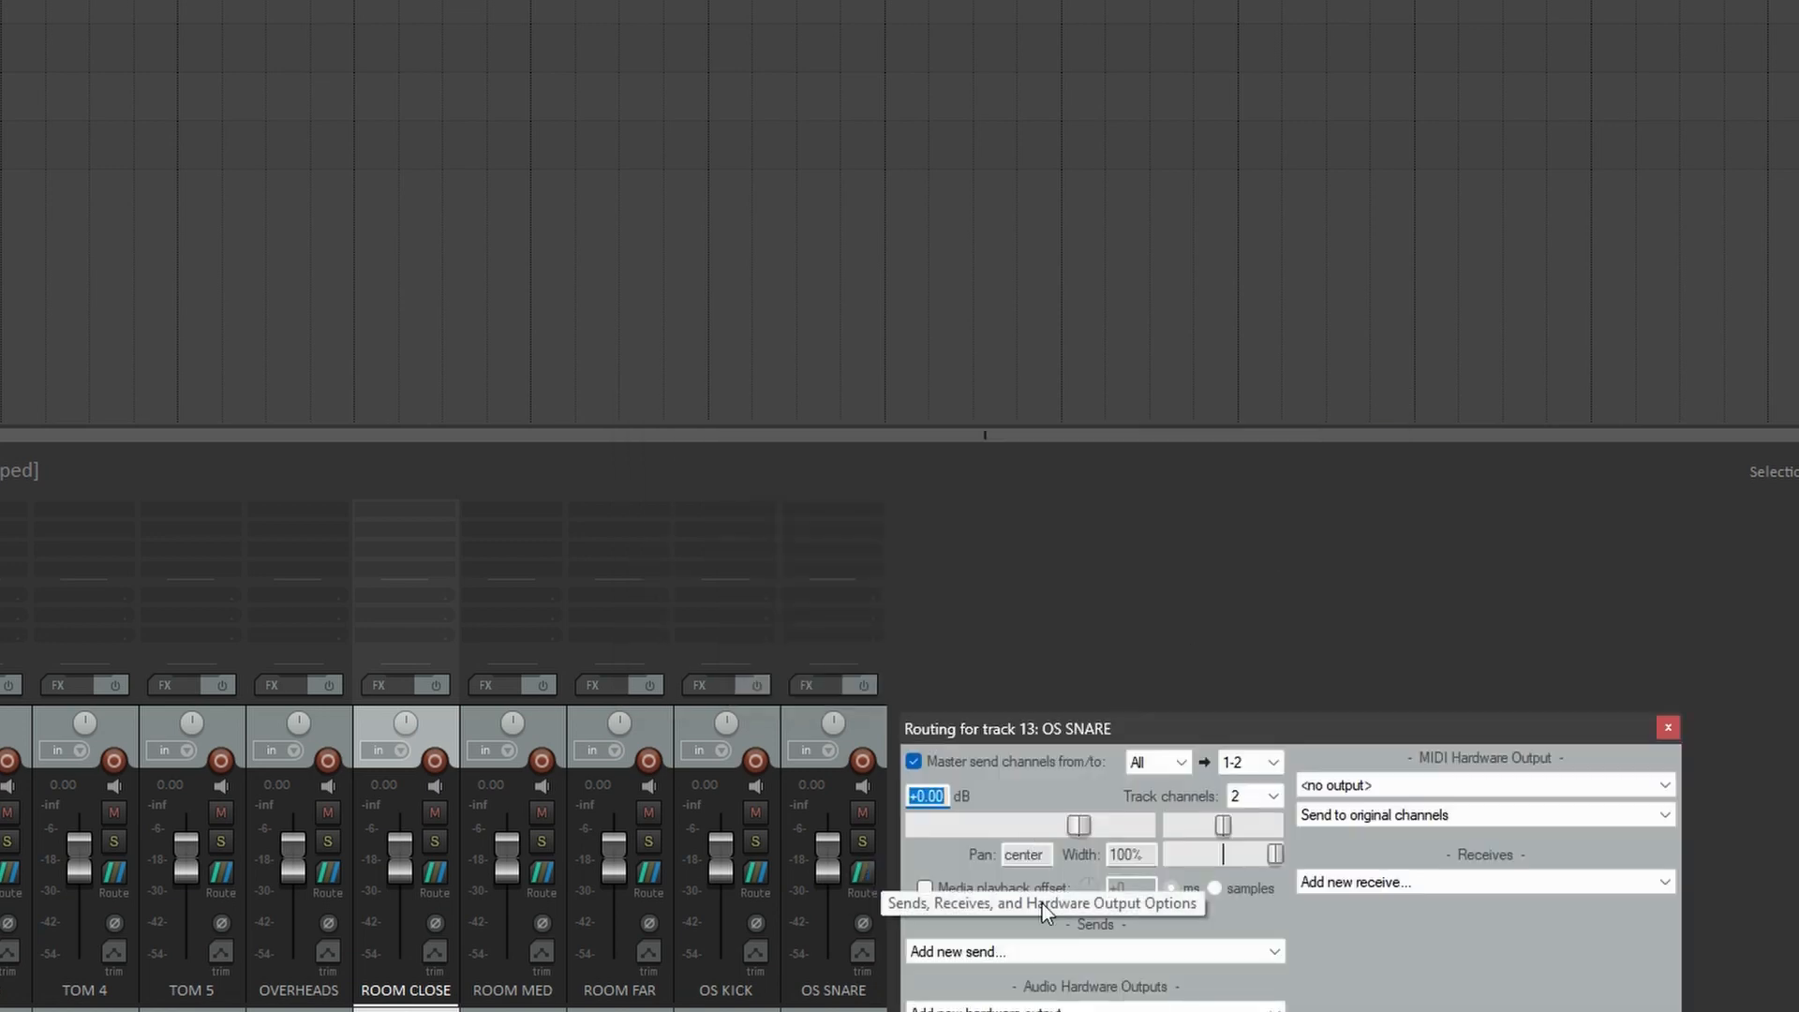
left_click(1413, 881)
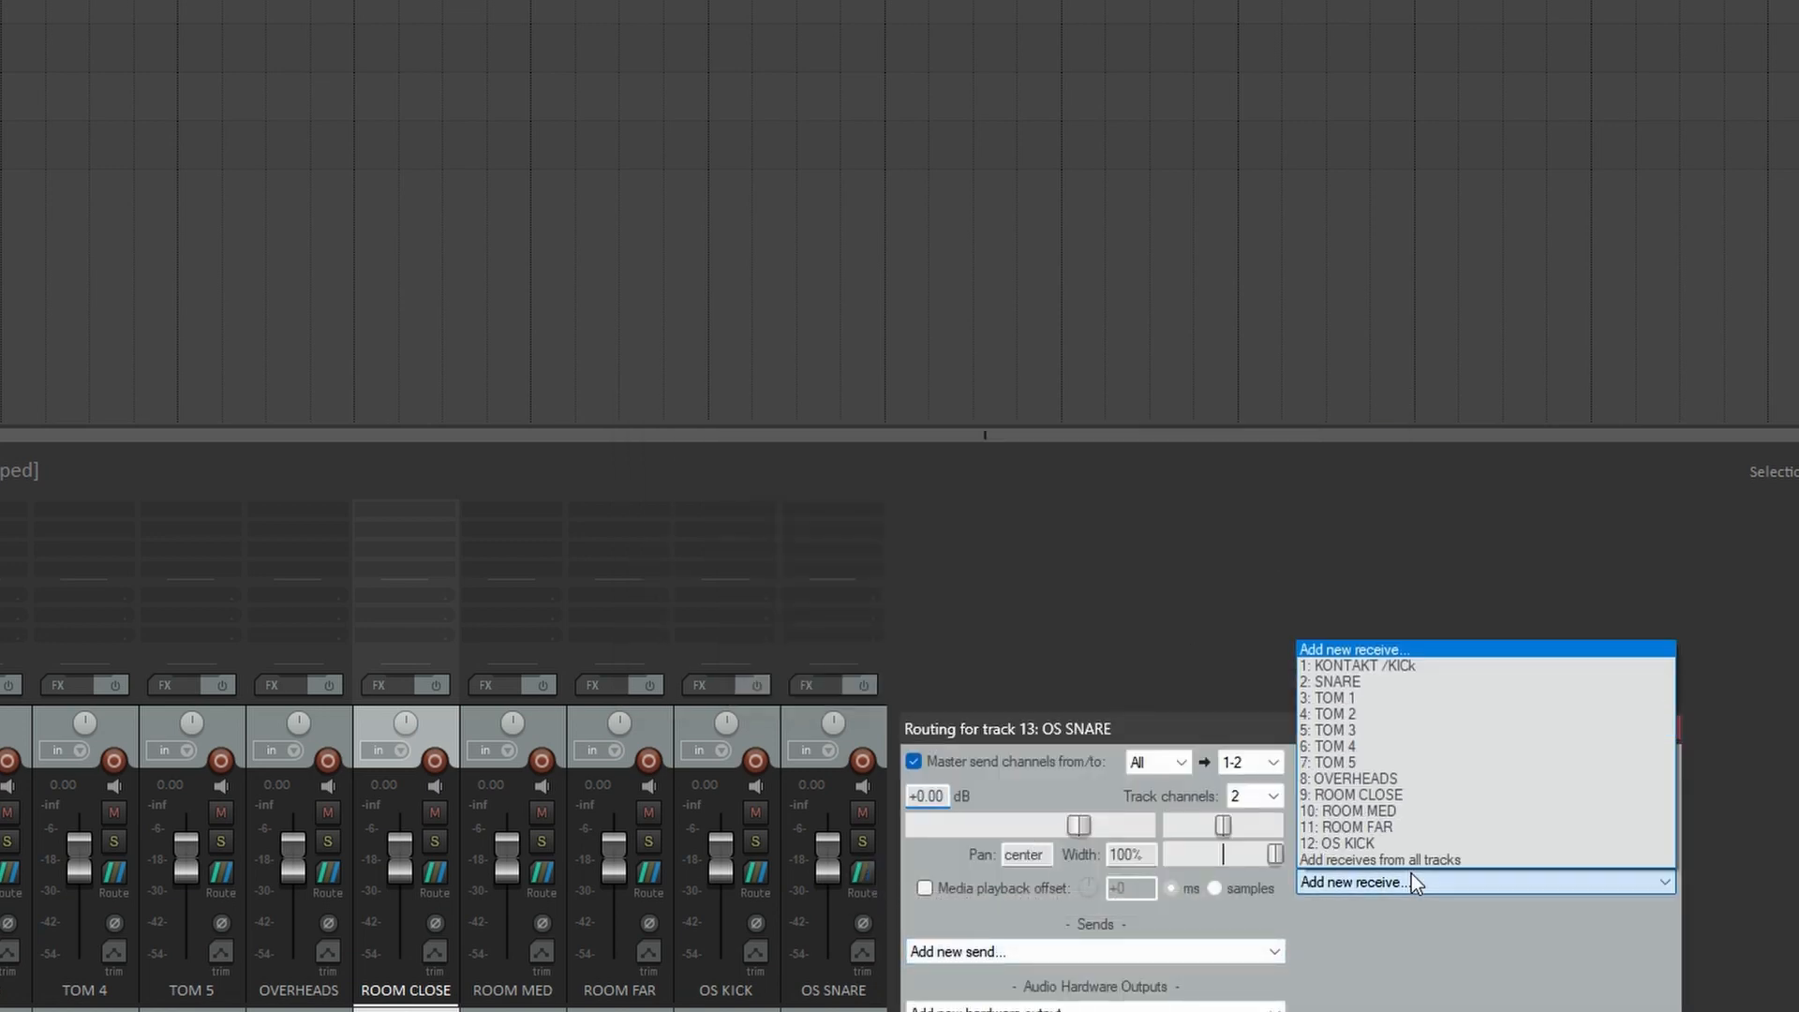
left_click(1364, 667)
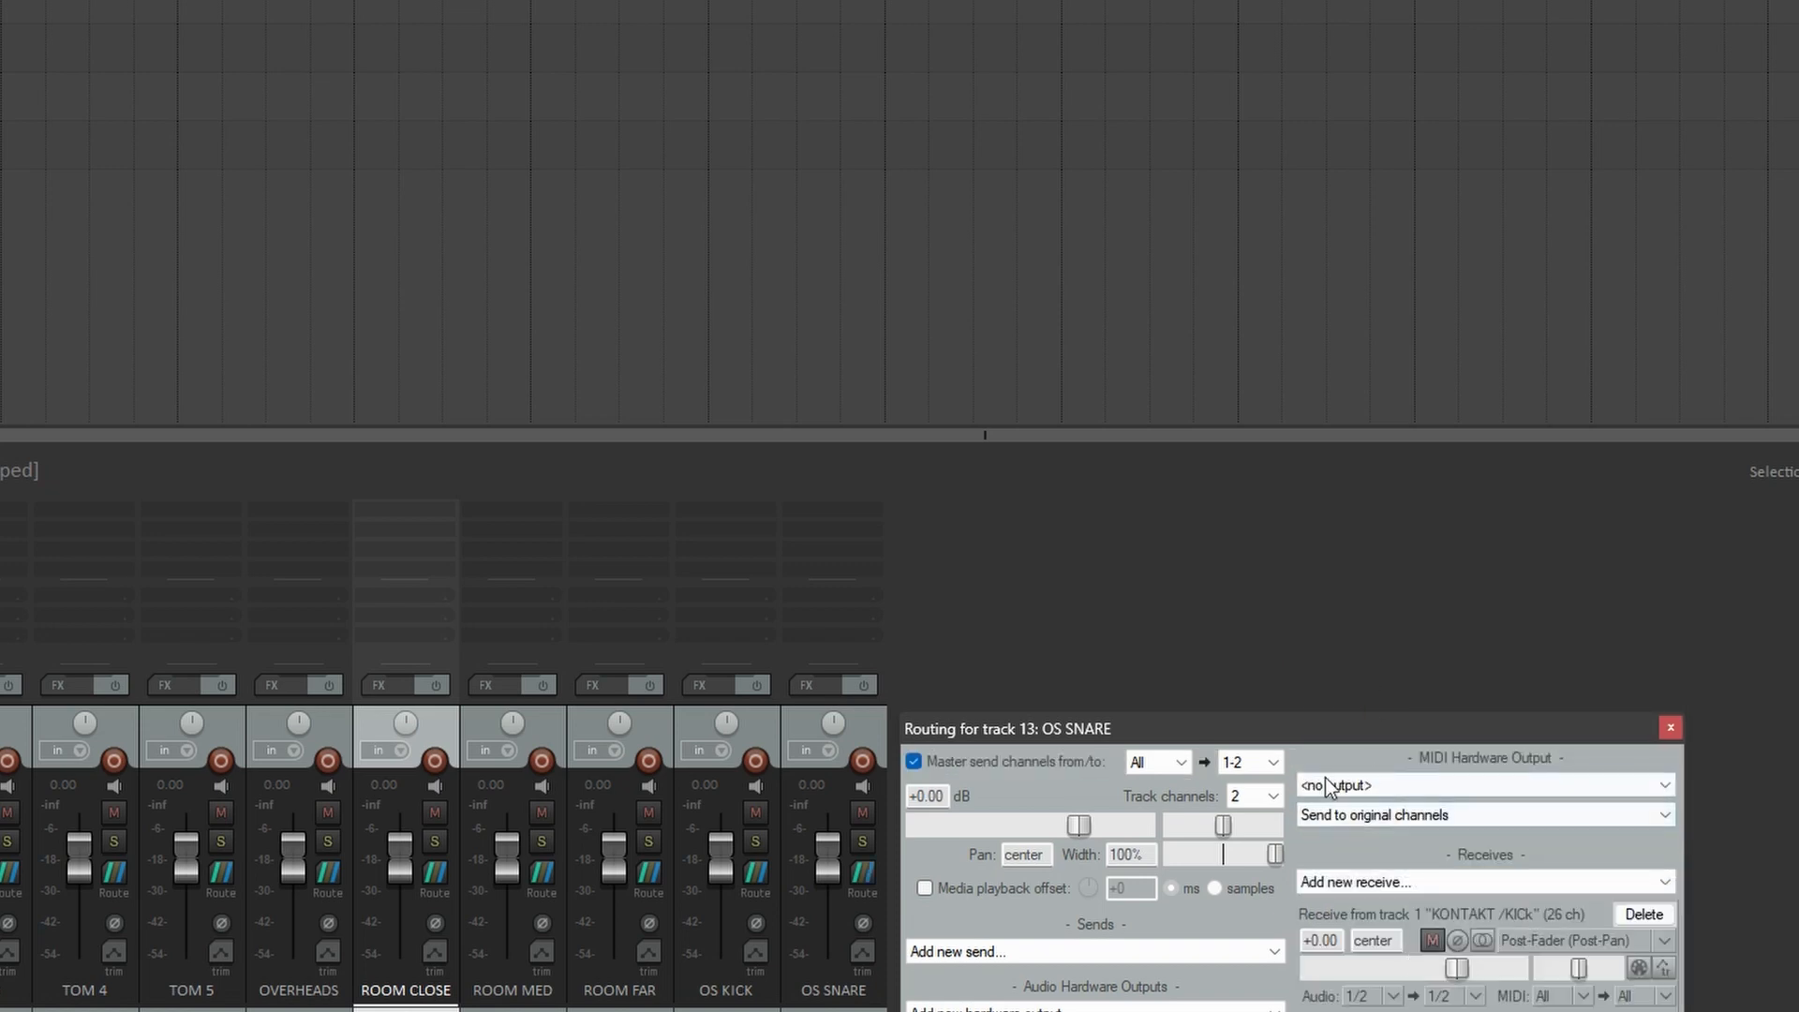
left_click_drag(1312, 730, 1117, 622)
left_click(1199, 884)
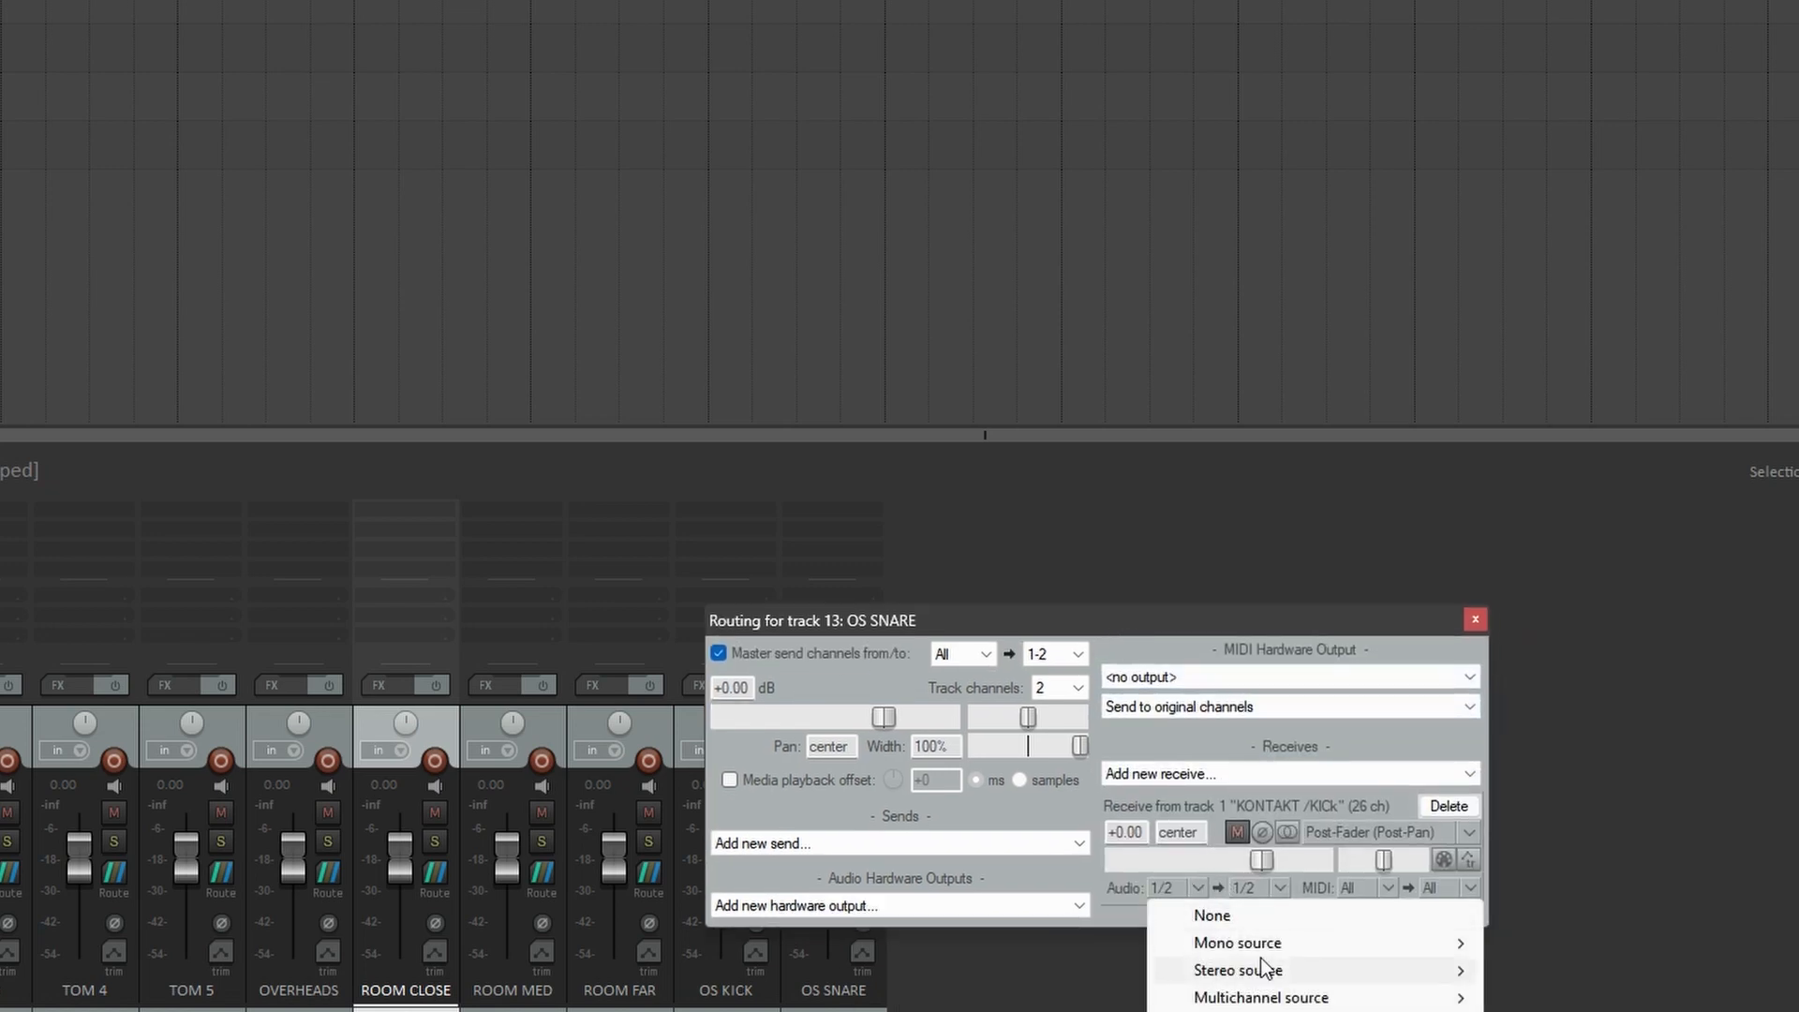
mouse_move(1265, 970)
left_click(1542, 970)
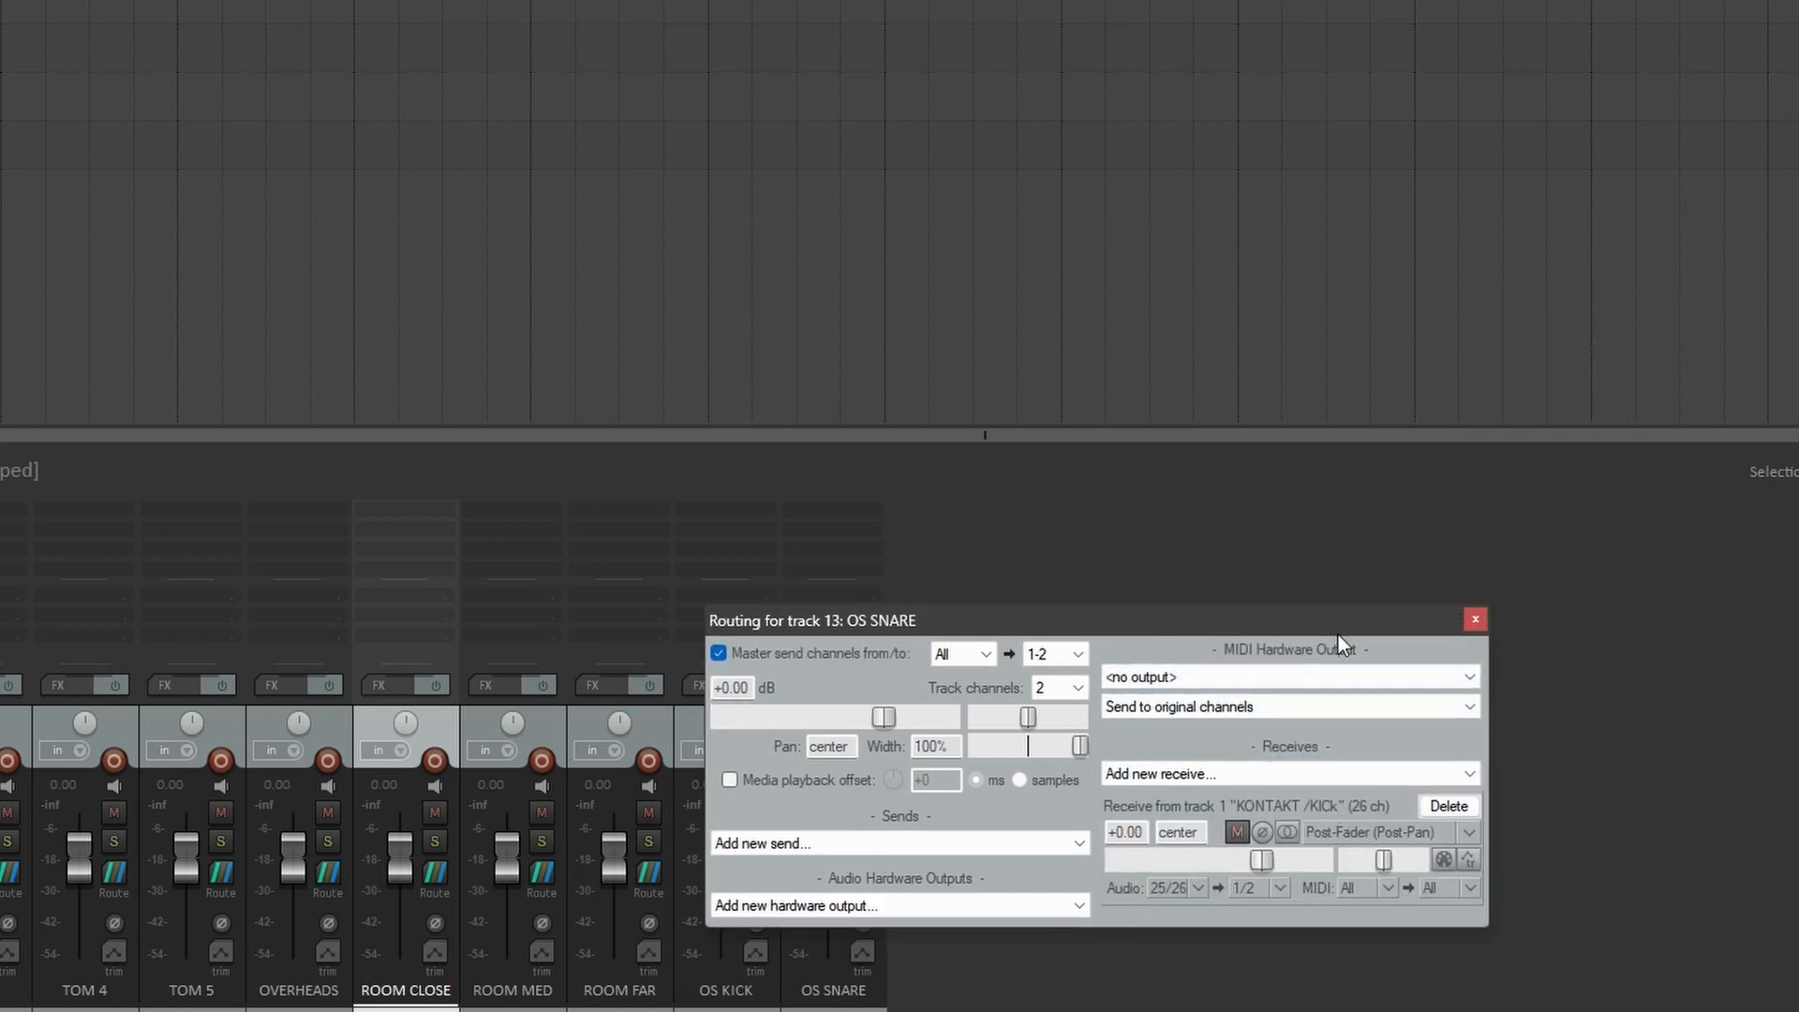
left_click(1475, 620)
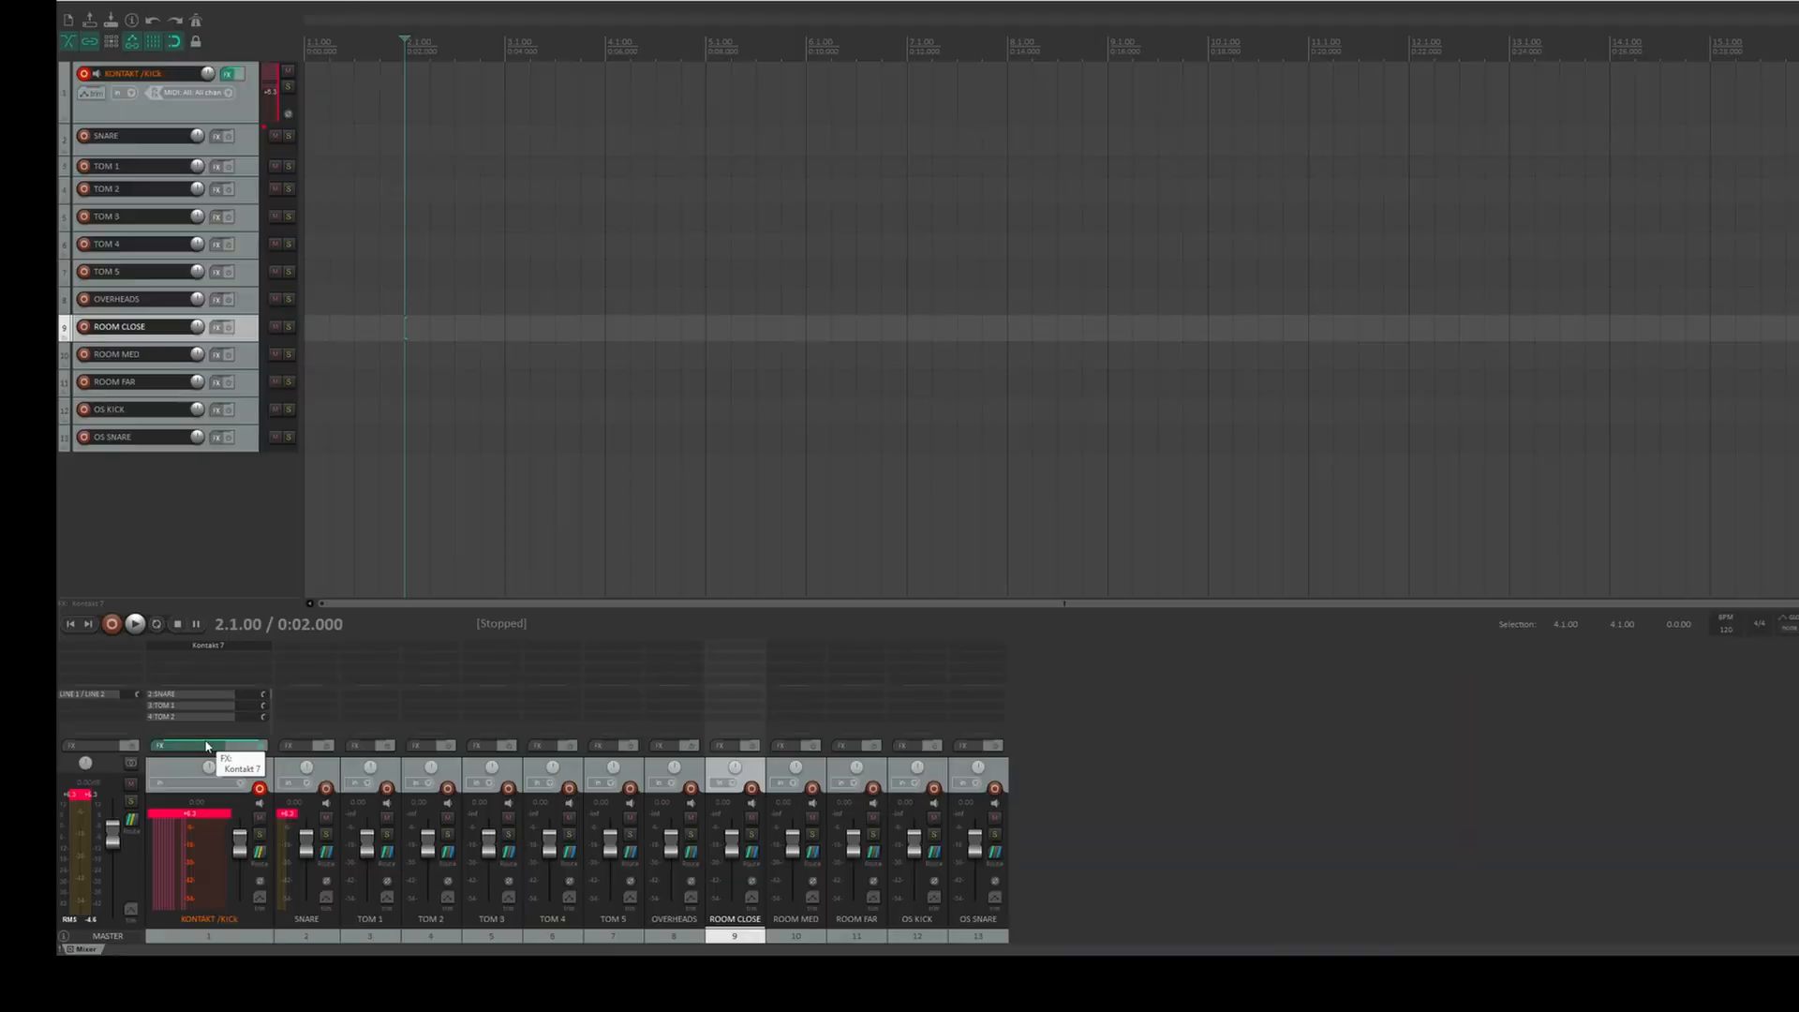
- Open Kontakt 7 on the Kontakt/kick track and audition the kick and snare pads to check their mixer routing
left_click(207, 746)
left_click(671, 444)
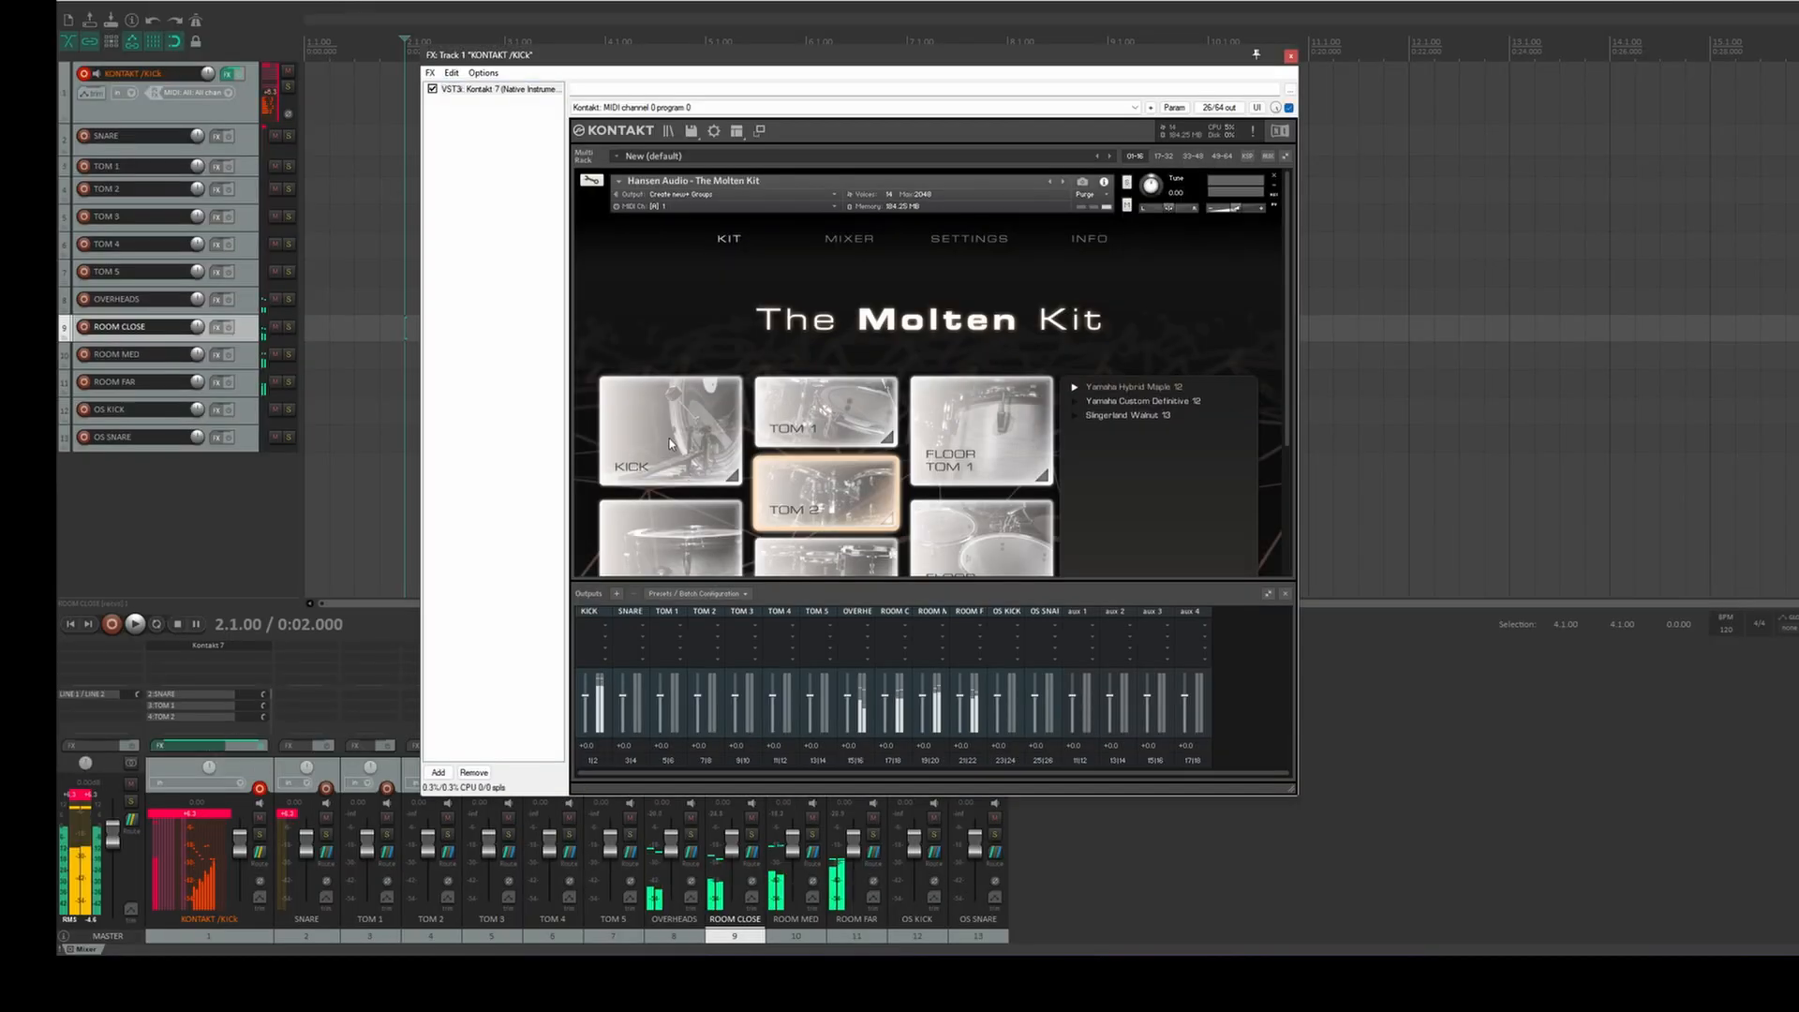
left_click(671, 444)
left_click(671, 444)
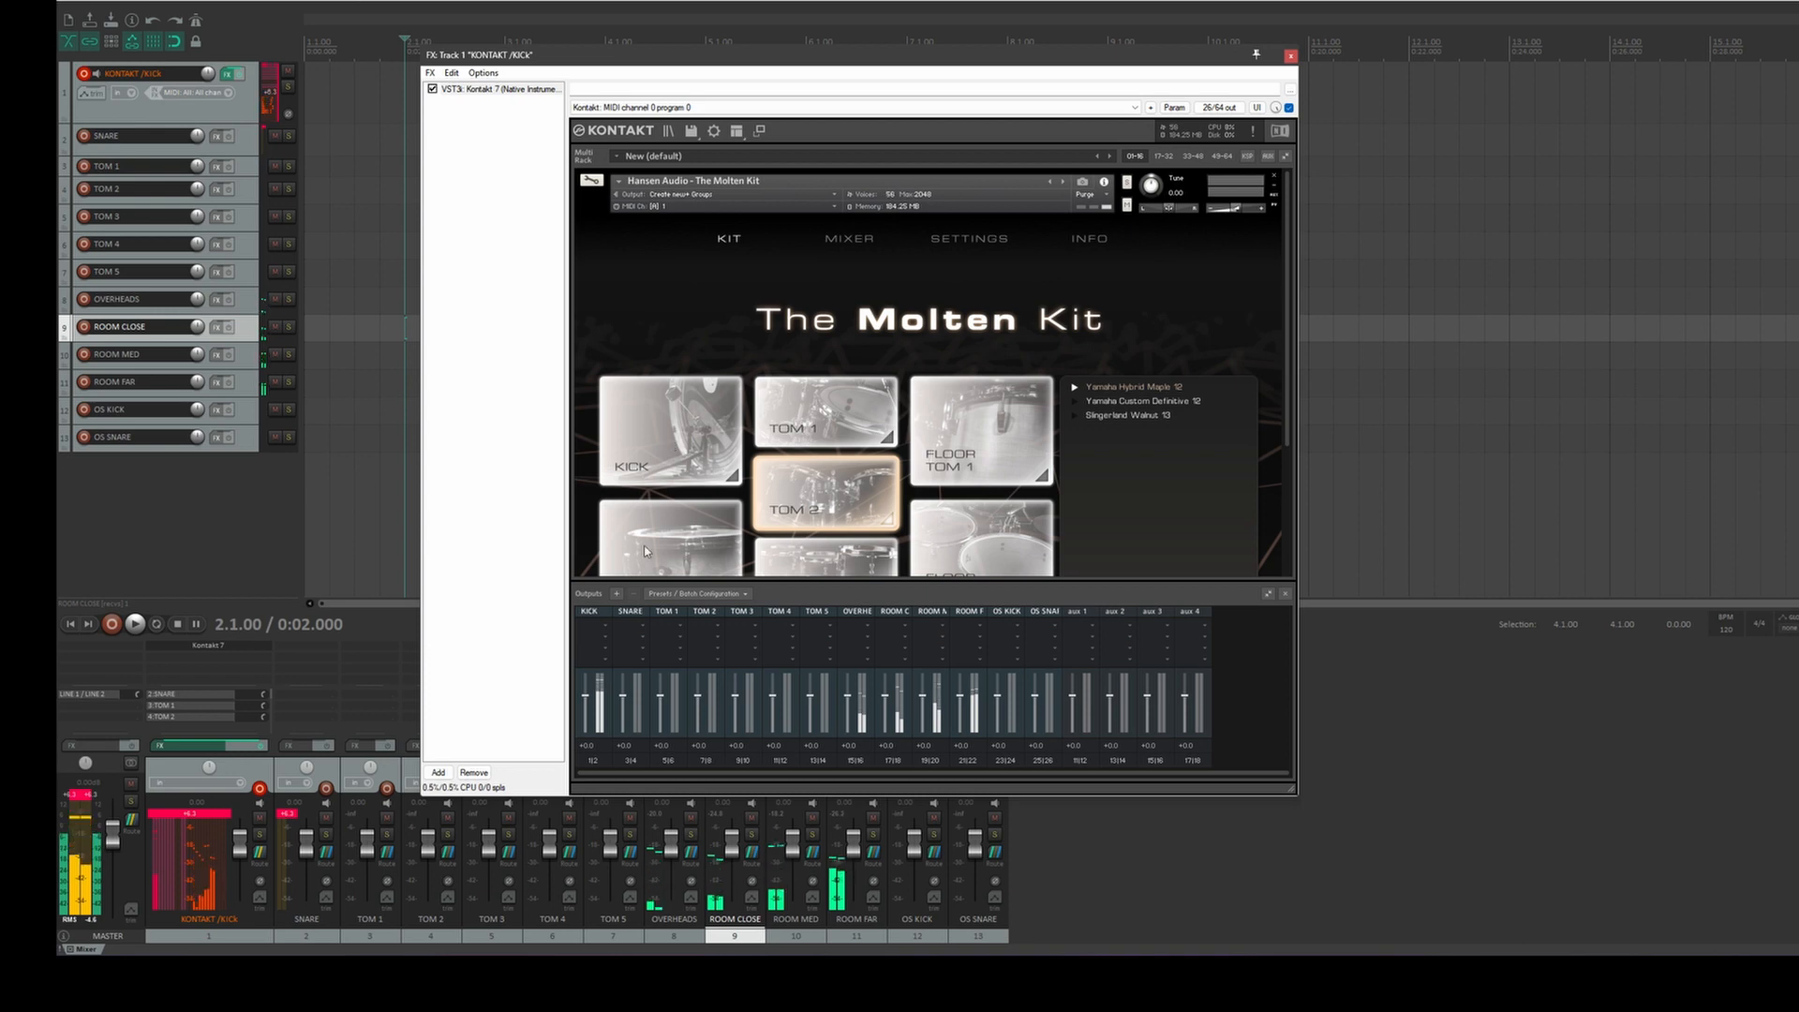
left_click(645, 551)
- Audition the three rack tom pads of The Molten Kit to check the routing of tracks TOM 1 to TOM 3
left_click(887, 438)
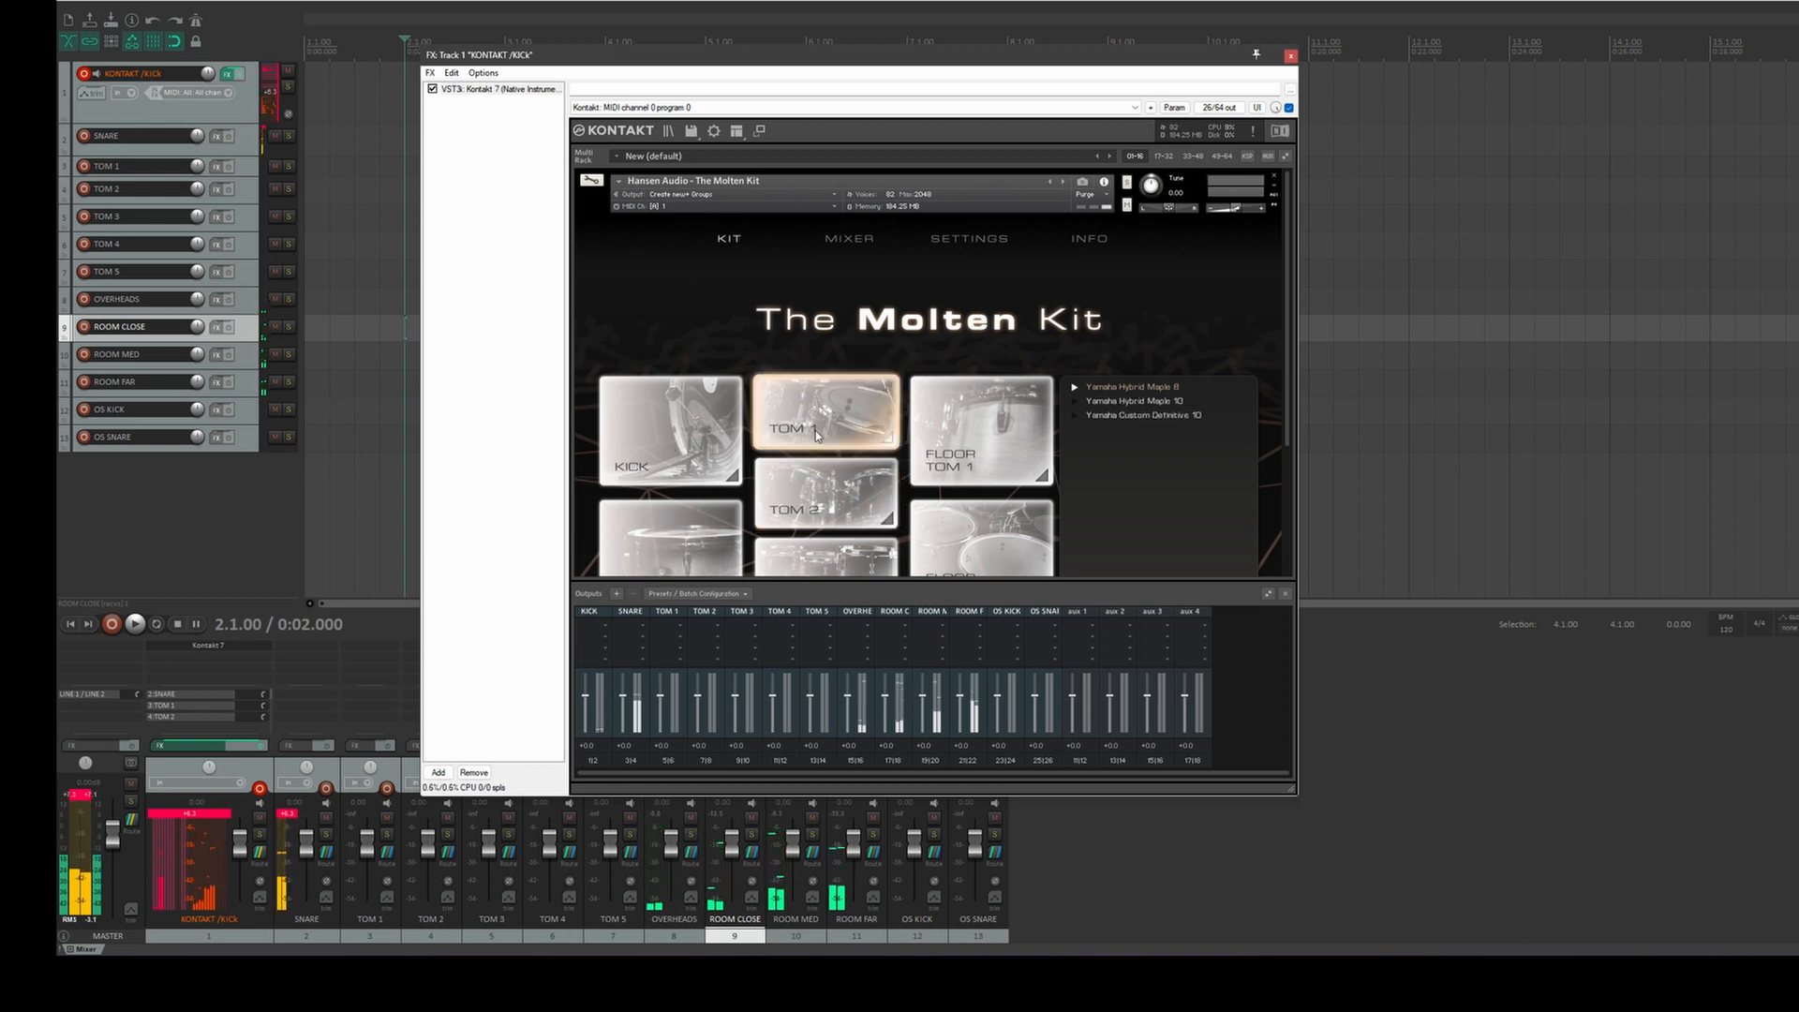
left_click(845, 490)
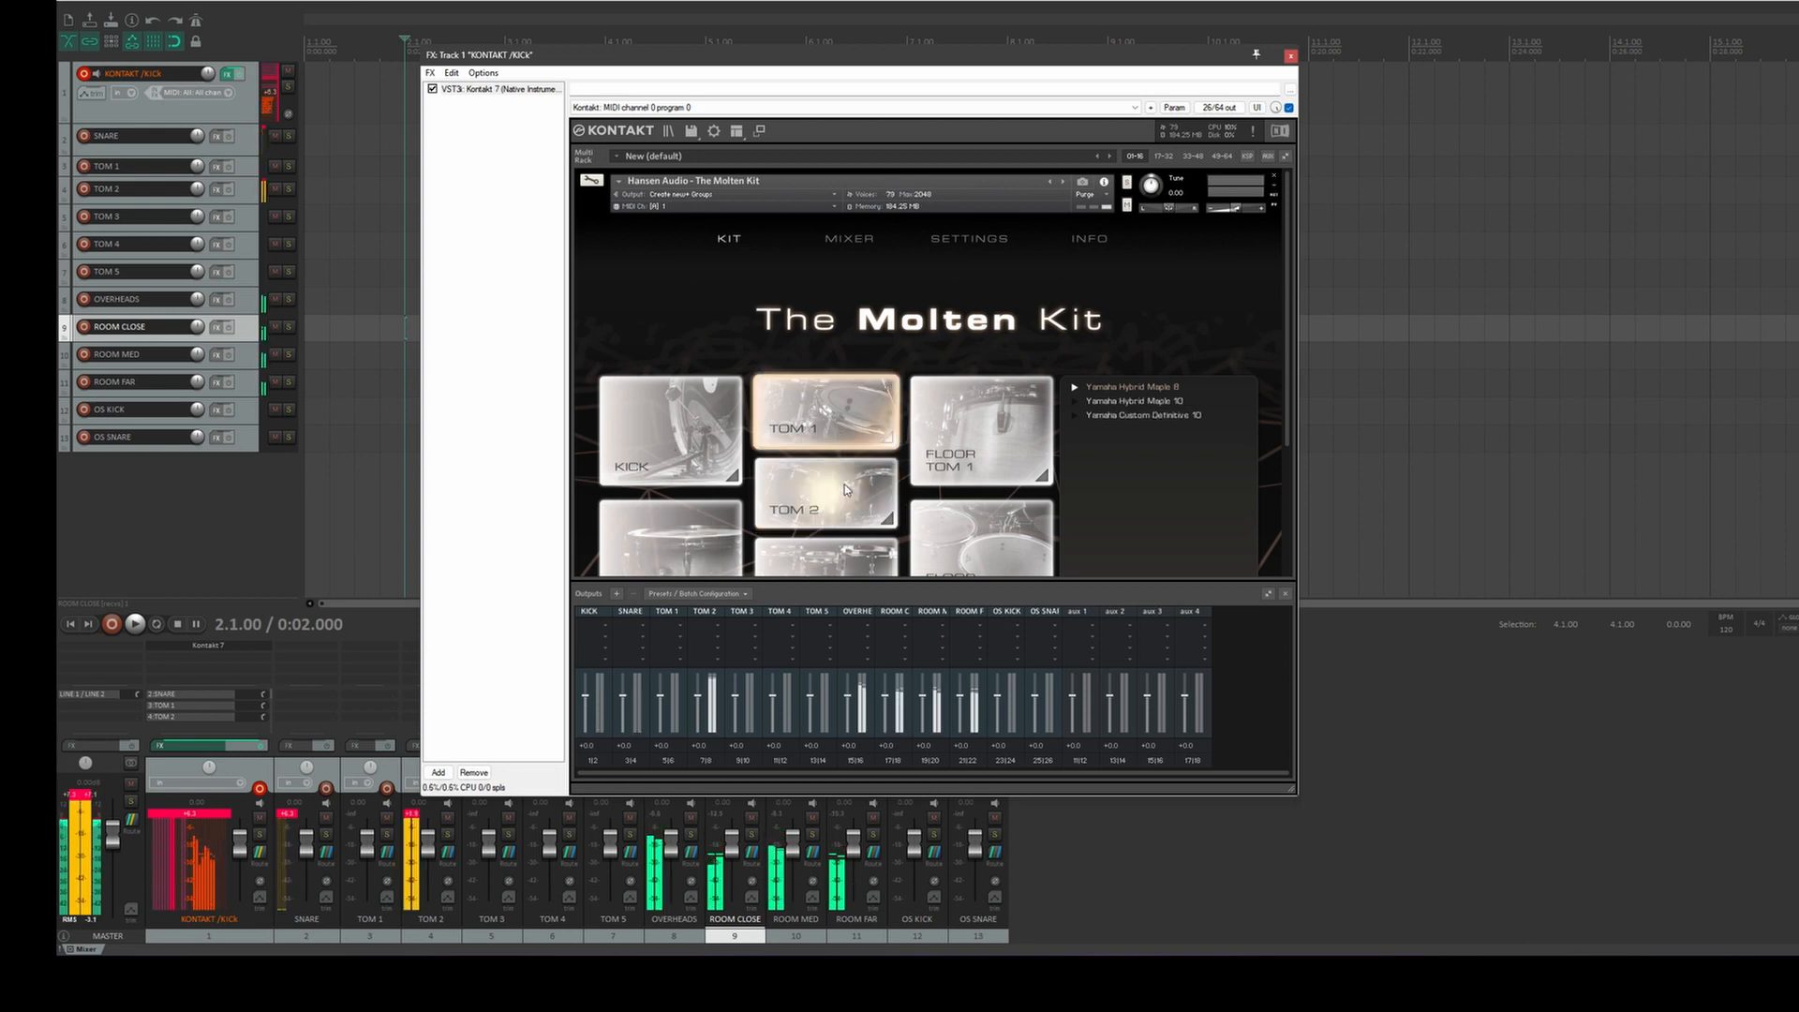
left_click(832, 416)
left_click(832, 415)
left_click(833, 415)
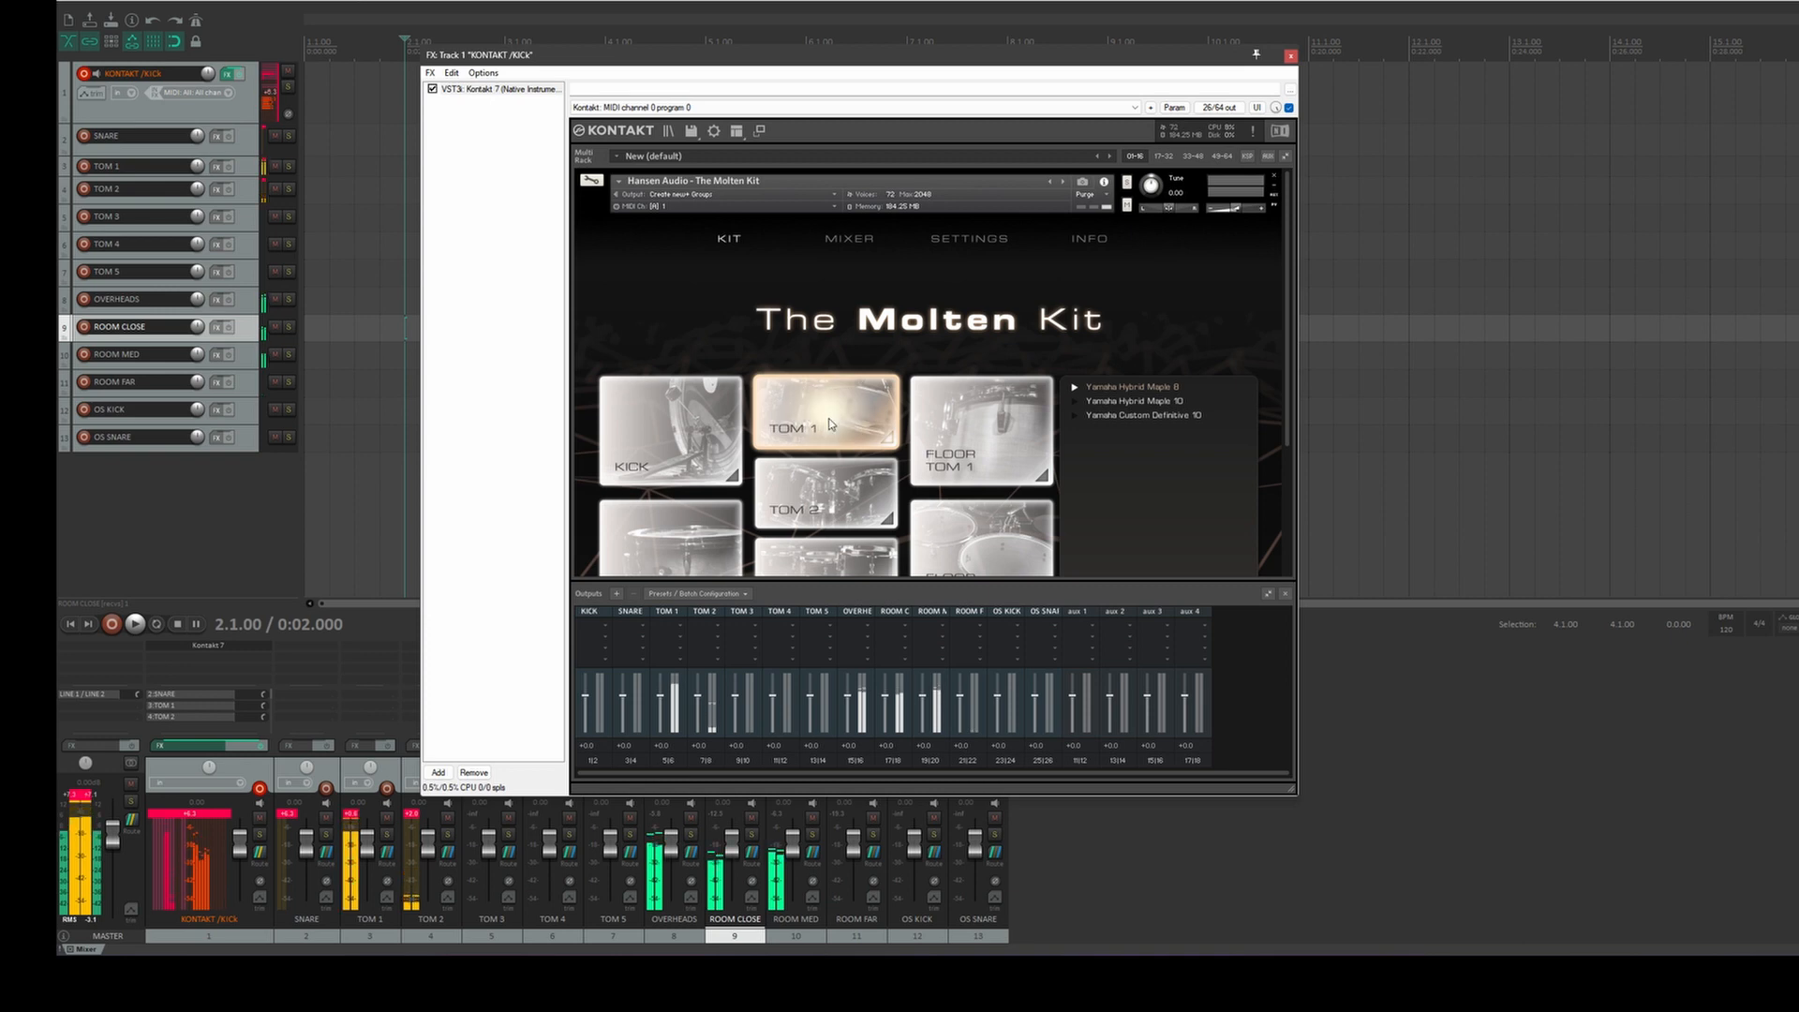
left_click(829, 492)
left_click(828, 558)
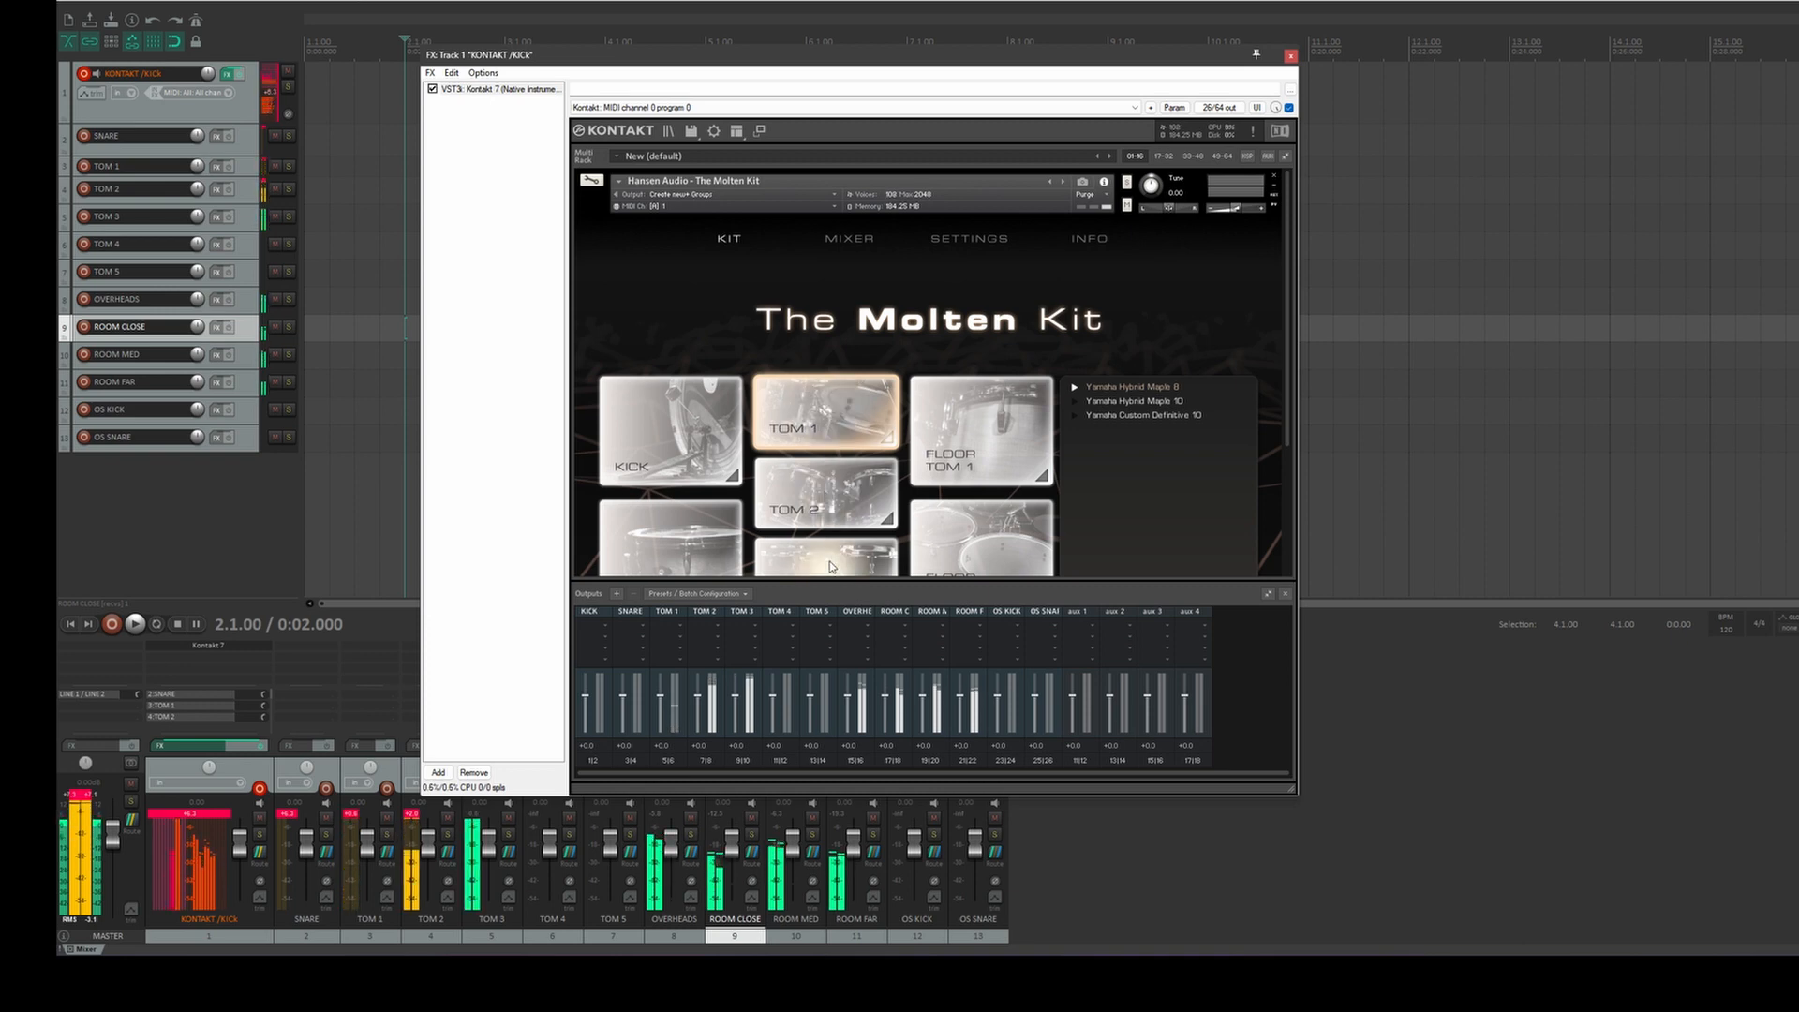
- Audition the two floor tom pads to check the routing of tracks TOM 4 and TOM 5
left_click(1005, 453)
left_click(996, 522)
left_click(996, 522)
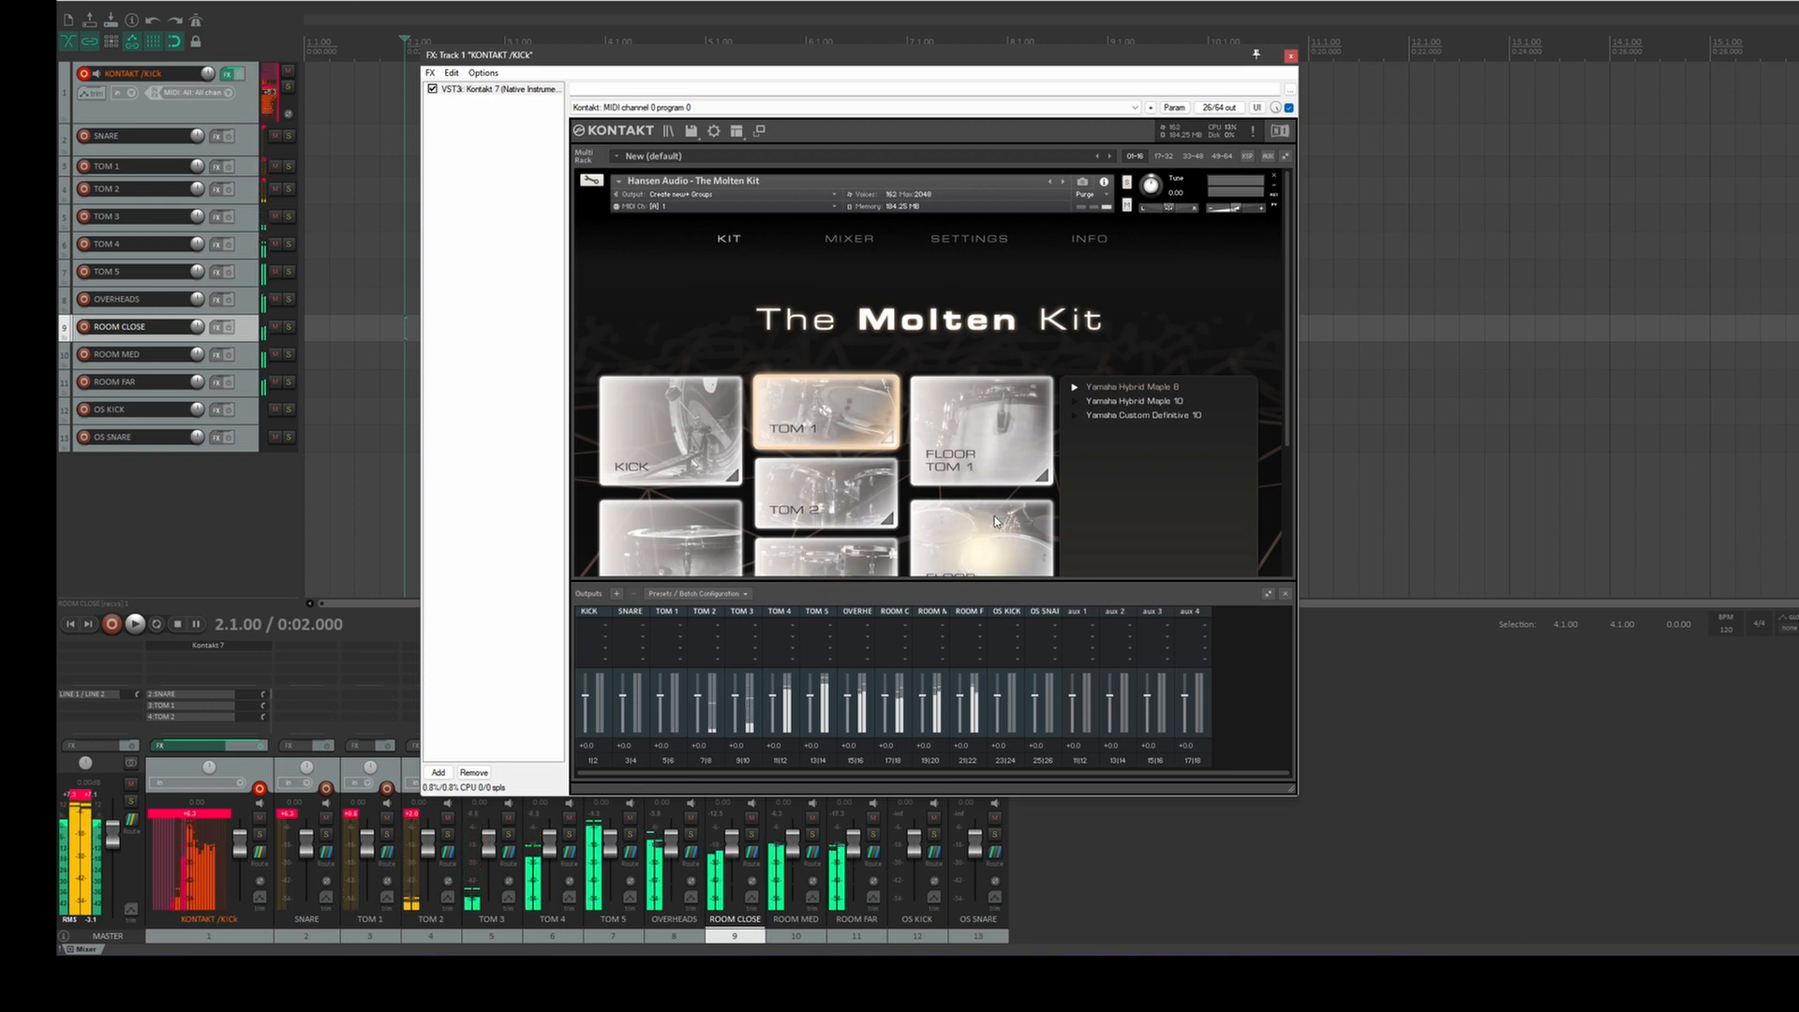